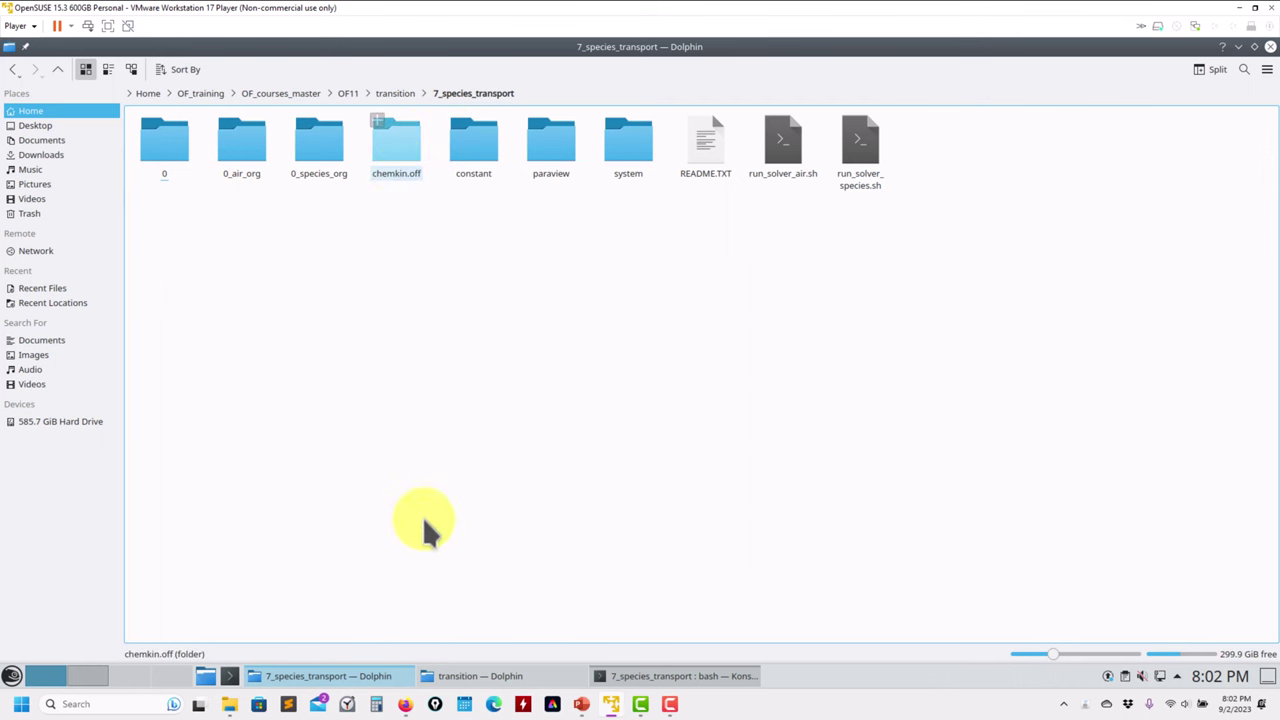
- Switch to Firefox, review the Modular Solvers hierarchy and list of superseded solvers, and open the multiphaseEuler link
click(405, 704)
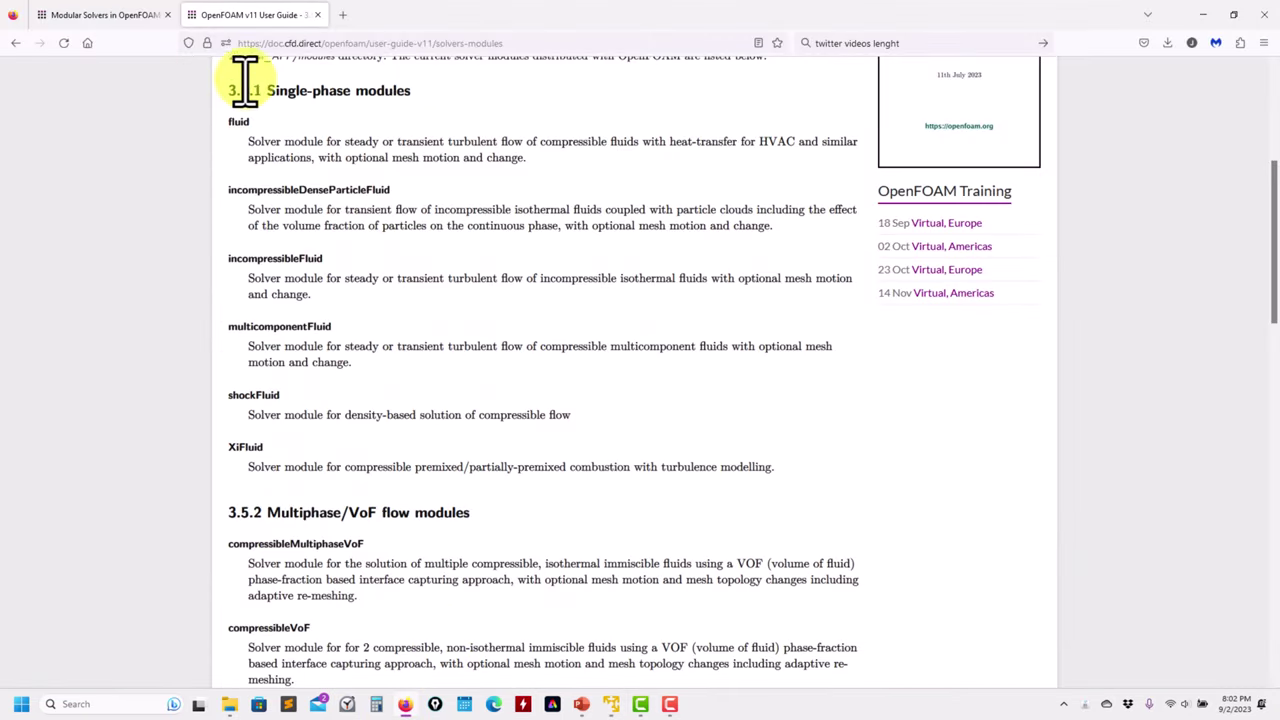
click(100, 16)
scroll(213, 293, up, 3)
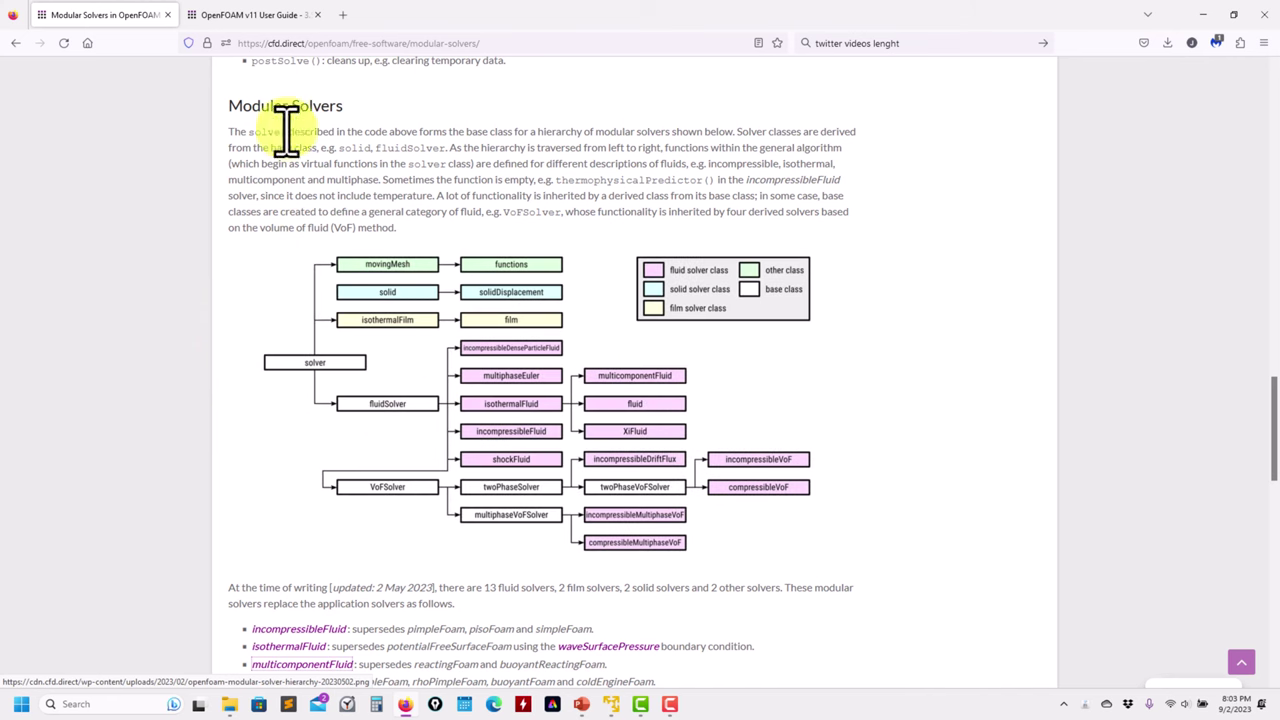
scroll(300, 440, down, 4)
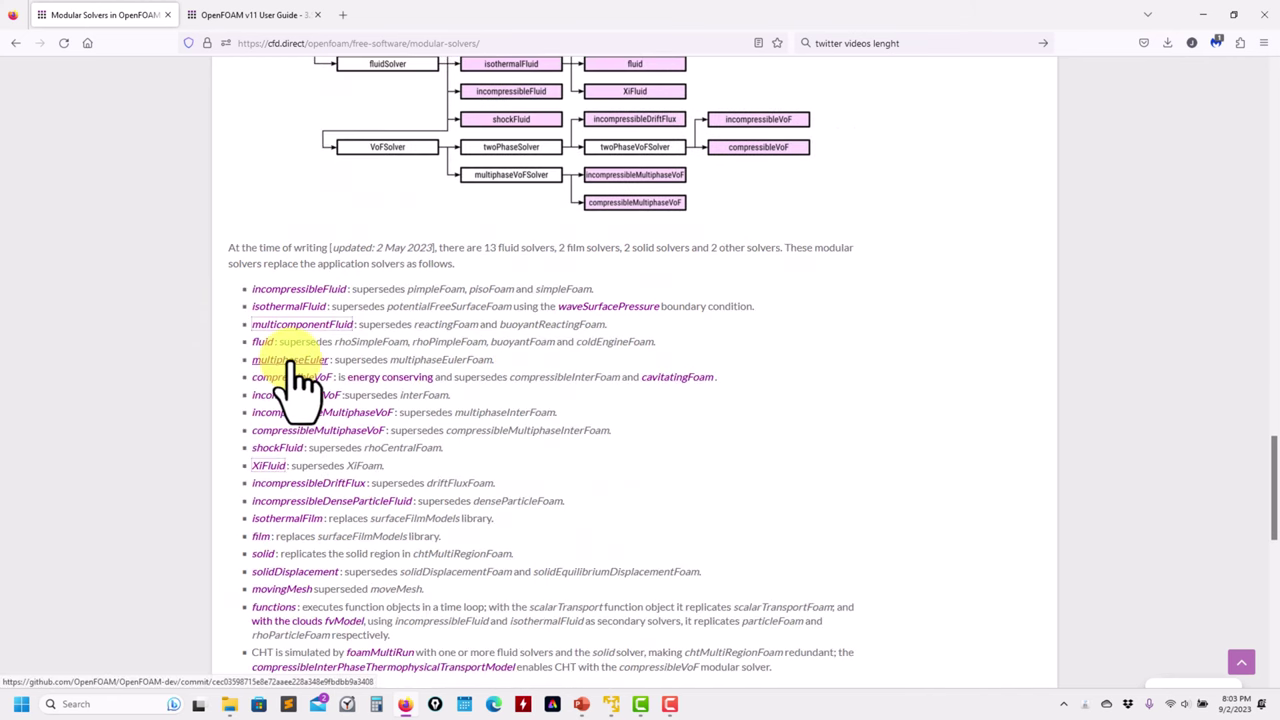
click(293, 362)
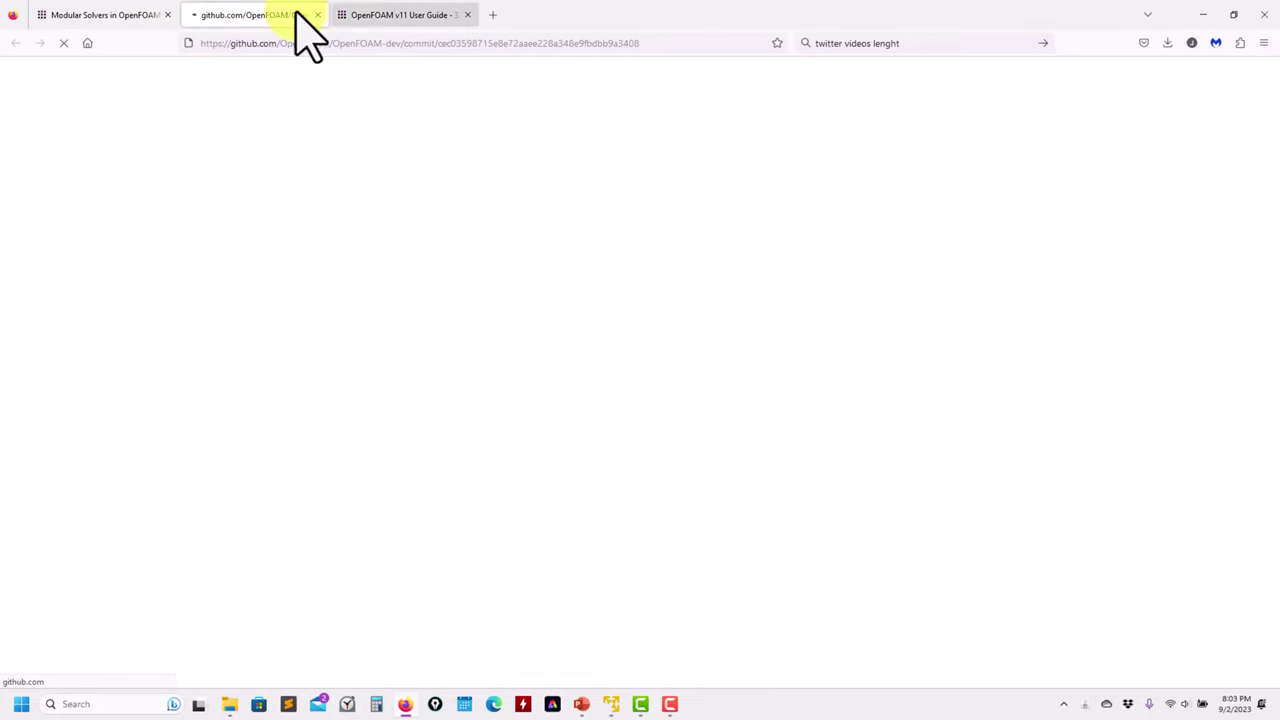
- Look through the solver modules in the OpenFOAM v11 User Guide and highlight the multicomponentFluid description
click(380, 12)
scroll(337, 297, up, 1)
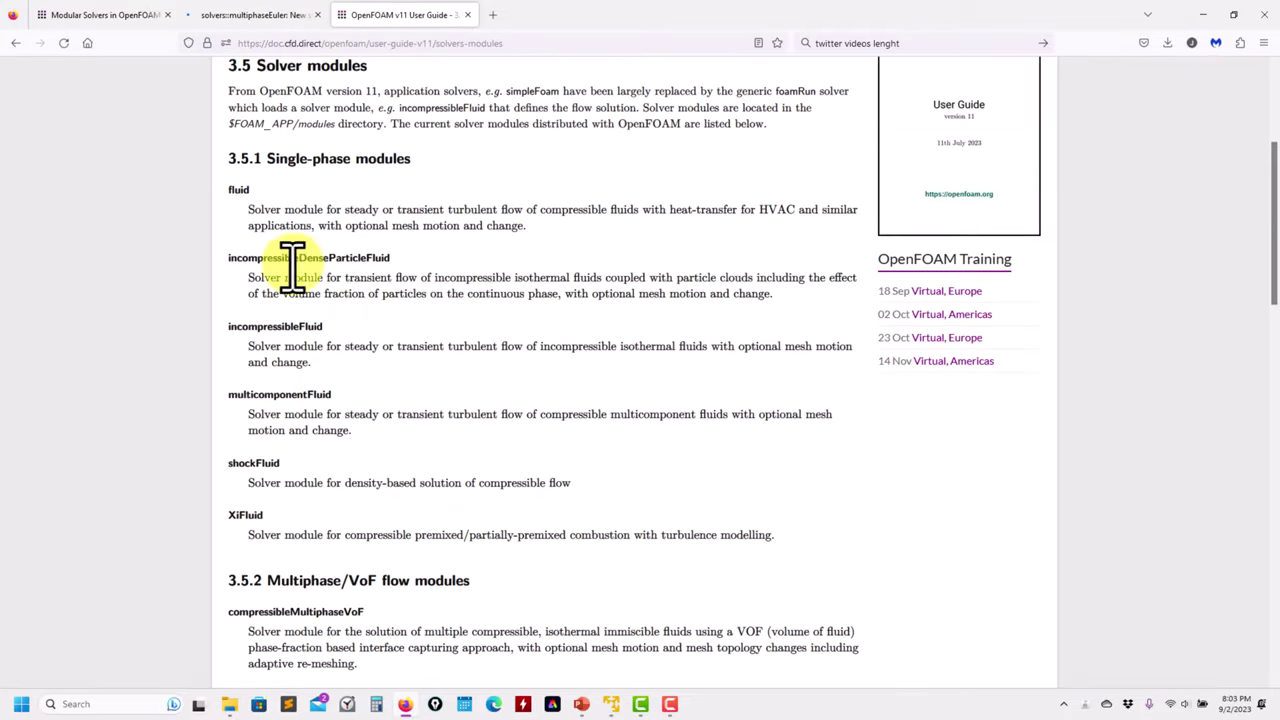
scroll(291, 265, up, 3)
scroll(293, 268, down, 3)
scroll(330, 440, down, 4)
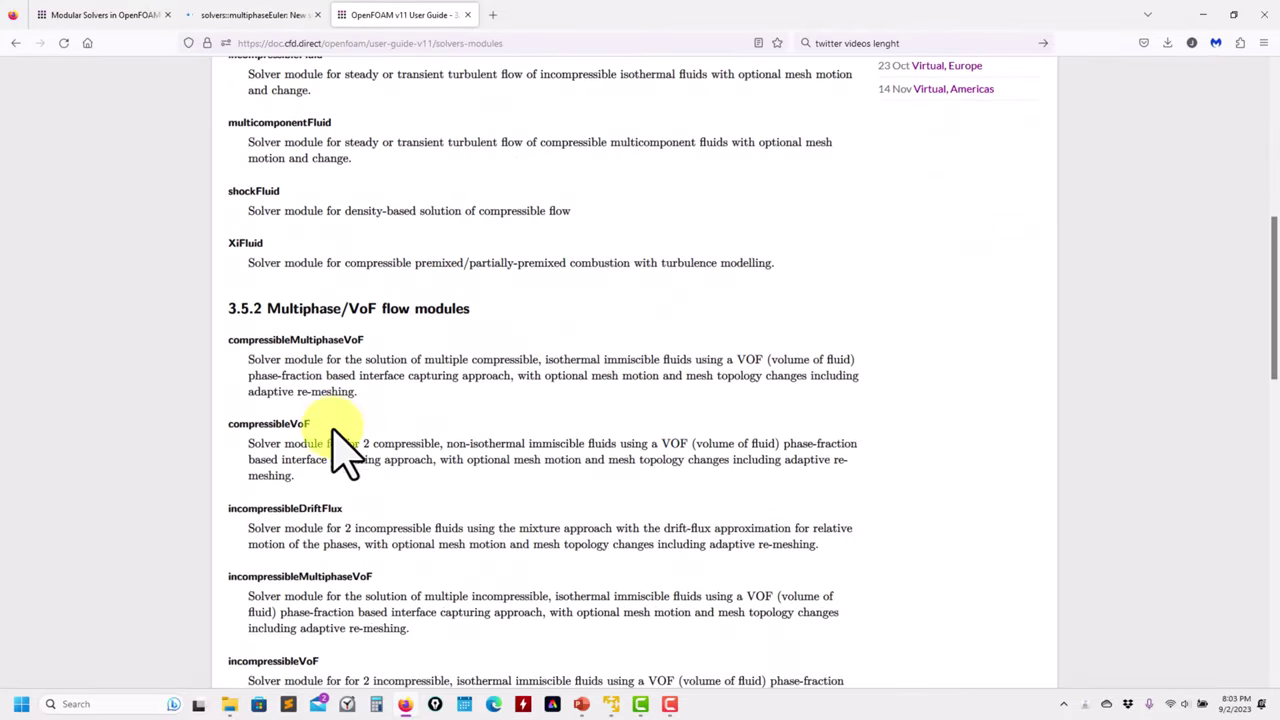
scroll(314, 455, up, 3)
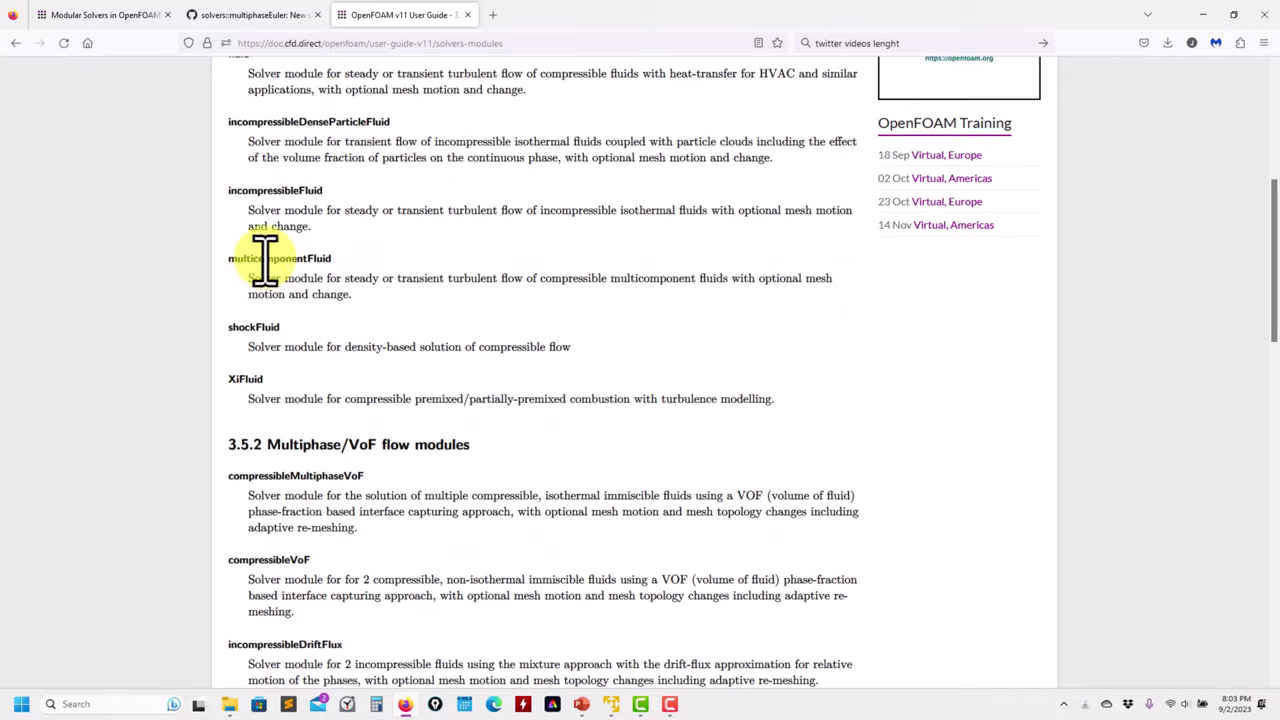
drag(249, 278, 850, 290)
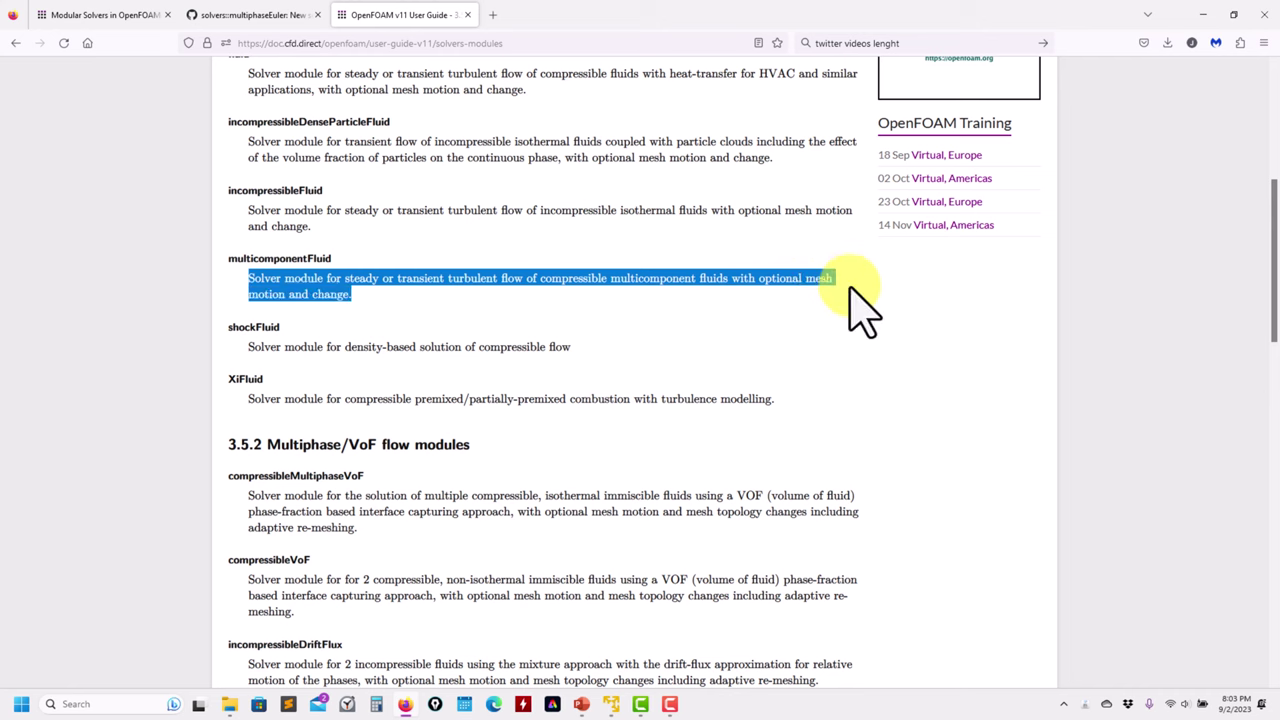
- Compare the multicomponentFluid entry in the Modular Solvers article with the user guide, and minimize the browser
click(143, 15)
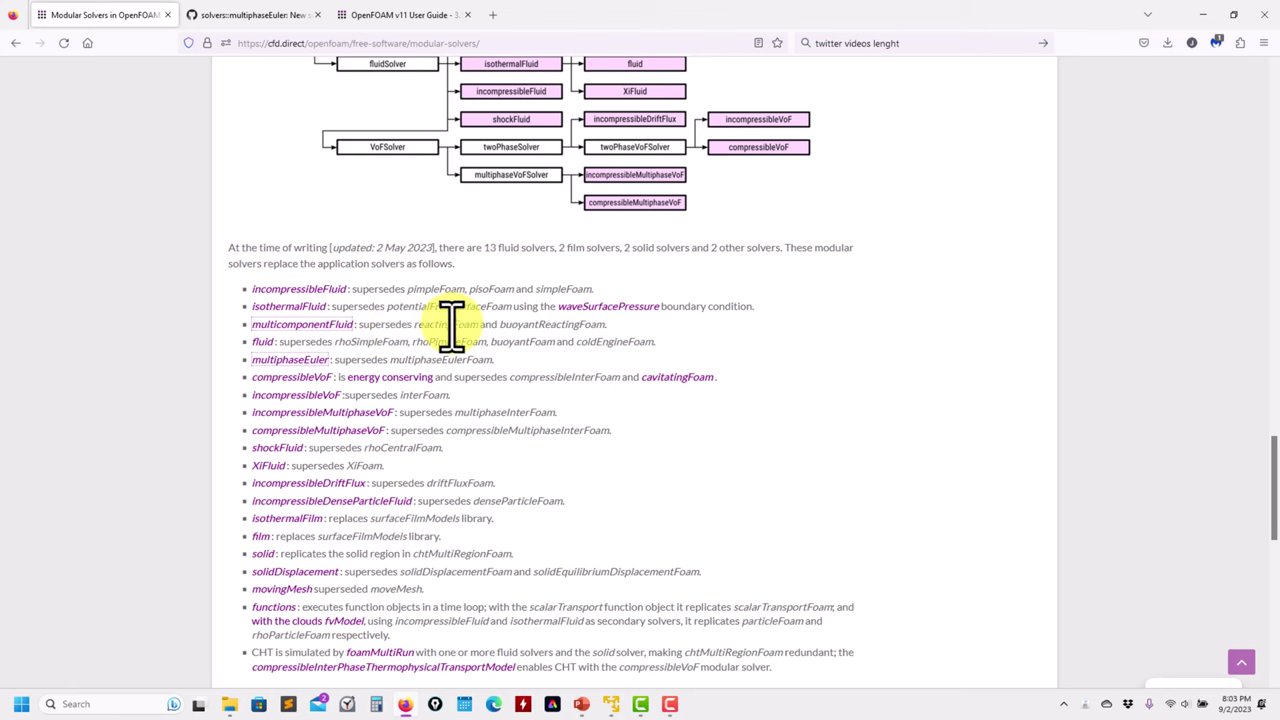
click(386, 15)
click(129, 16)
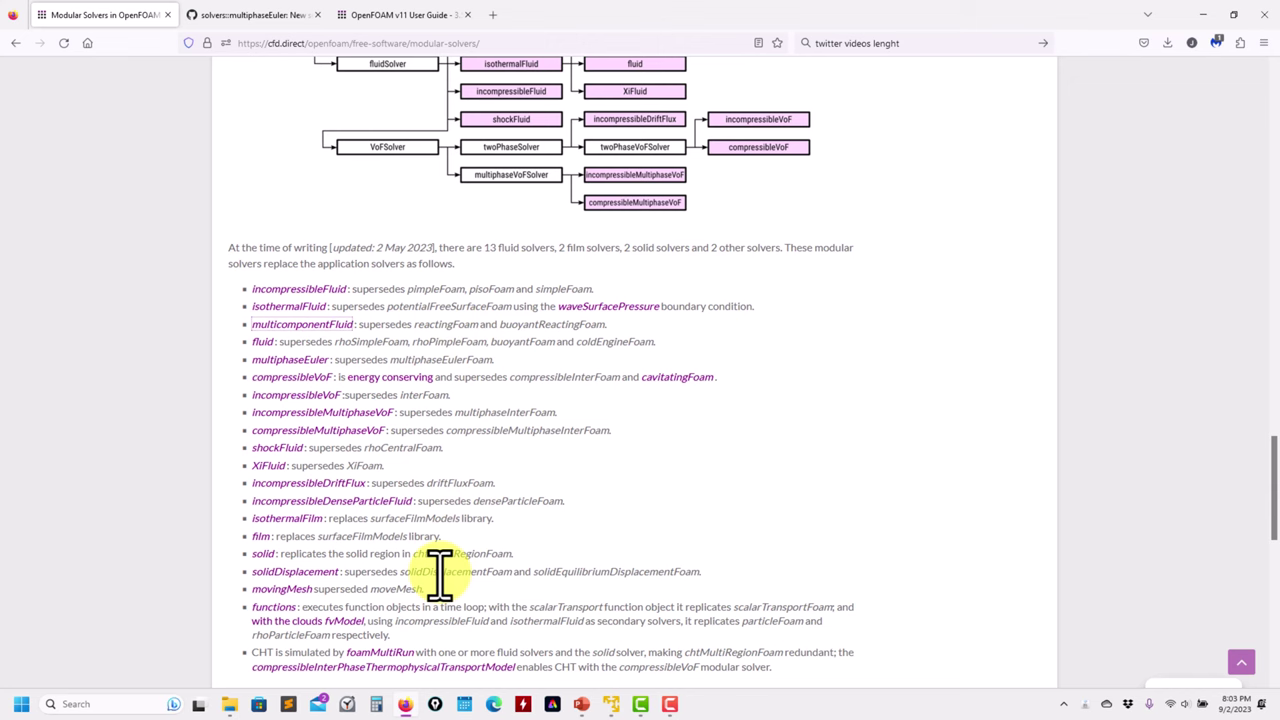
click(405, 16)
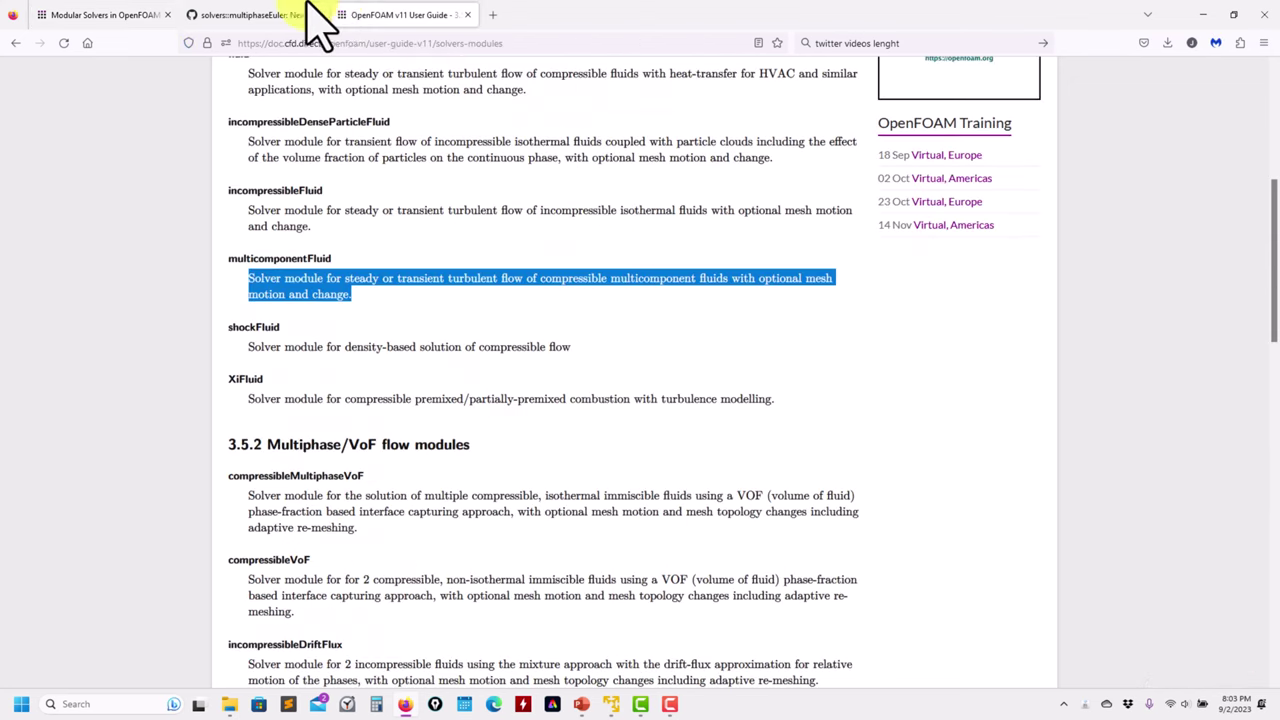
click(1203, 14)
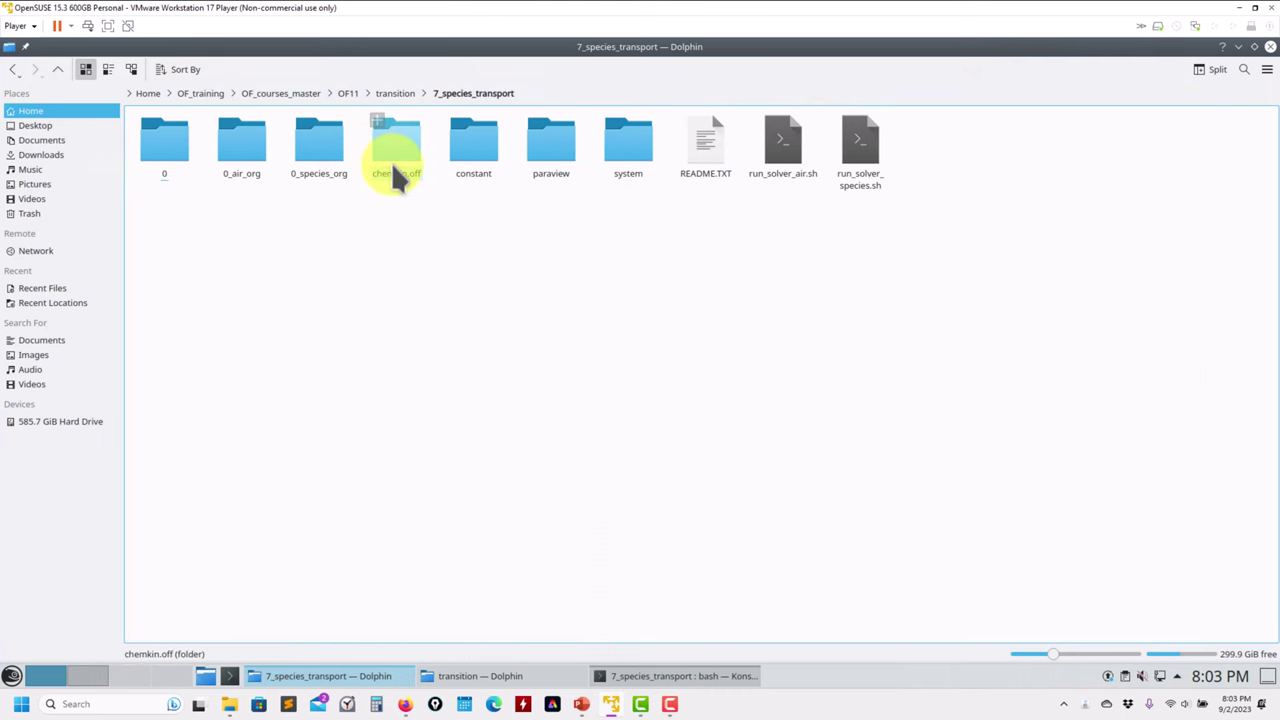
- Inspect the files in the case's constant folder and its off subfolder, and return to the 7_species_transport folder
click(468, 143)
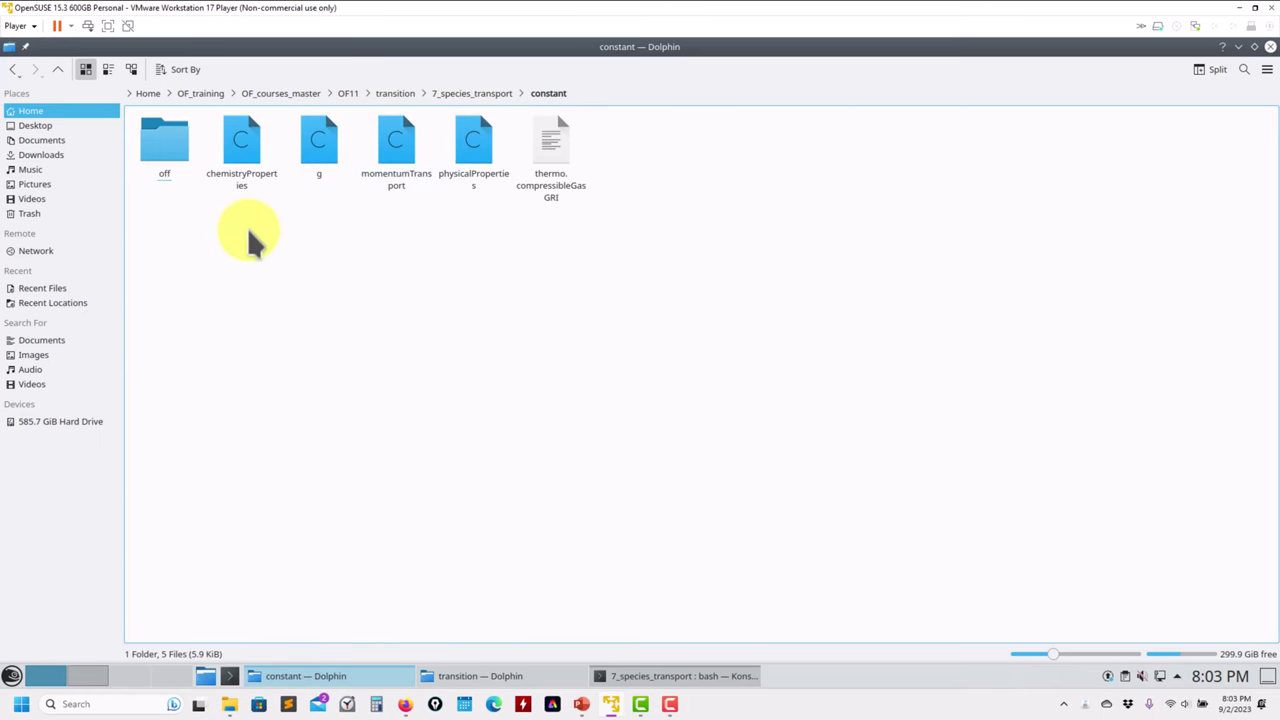
click(160, 150)
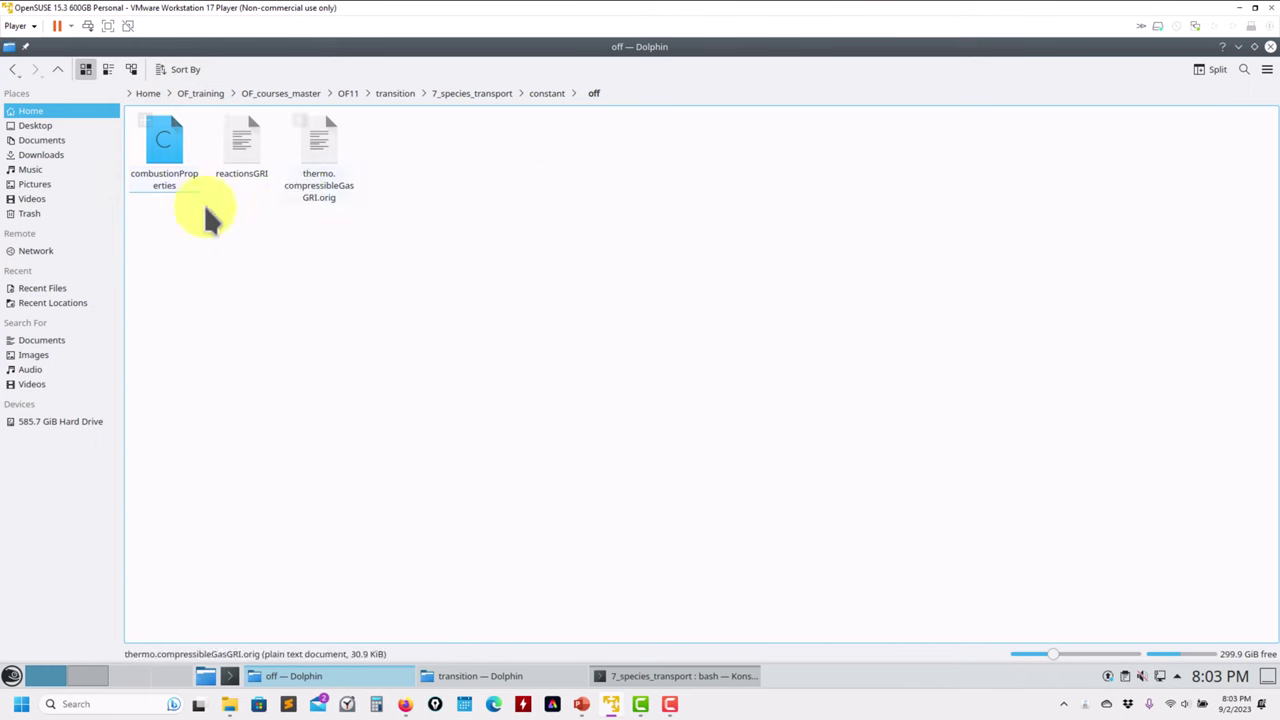
click(57, 69)
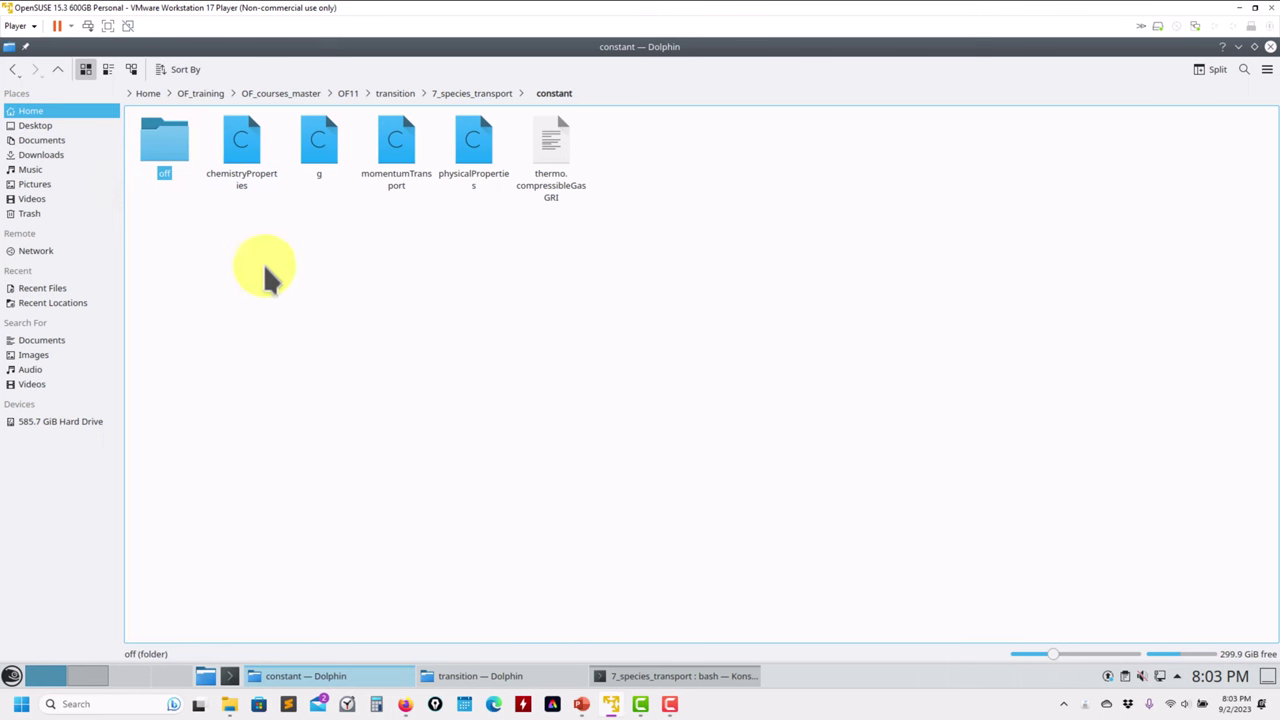
click(60, 69)
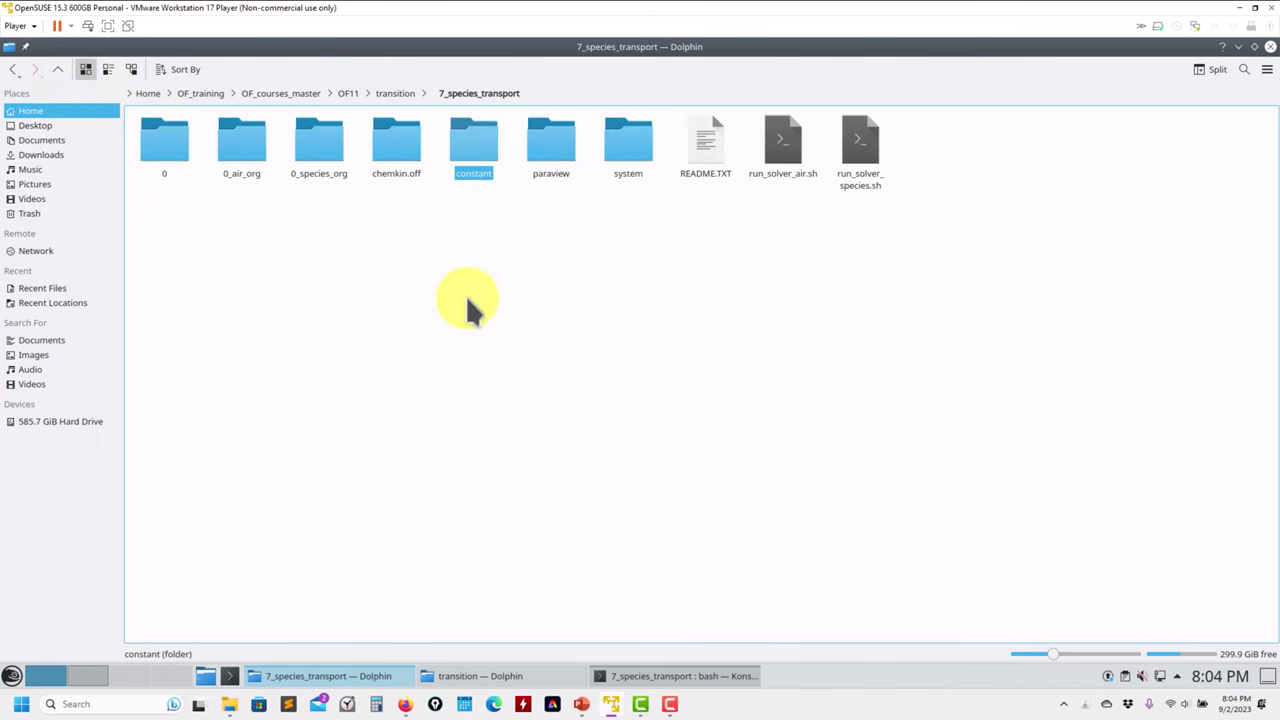
- Open controlDict from the case's system folder in Text Editor and go to the beginning of the file
click(632, 147)
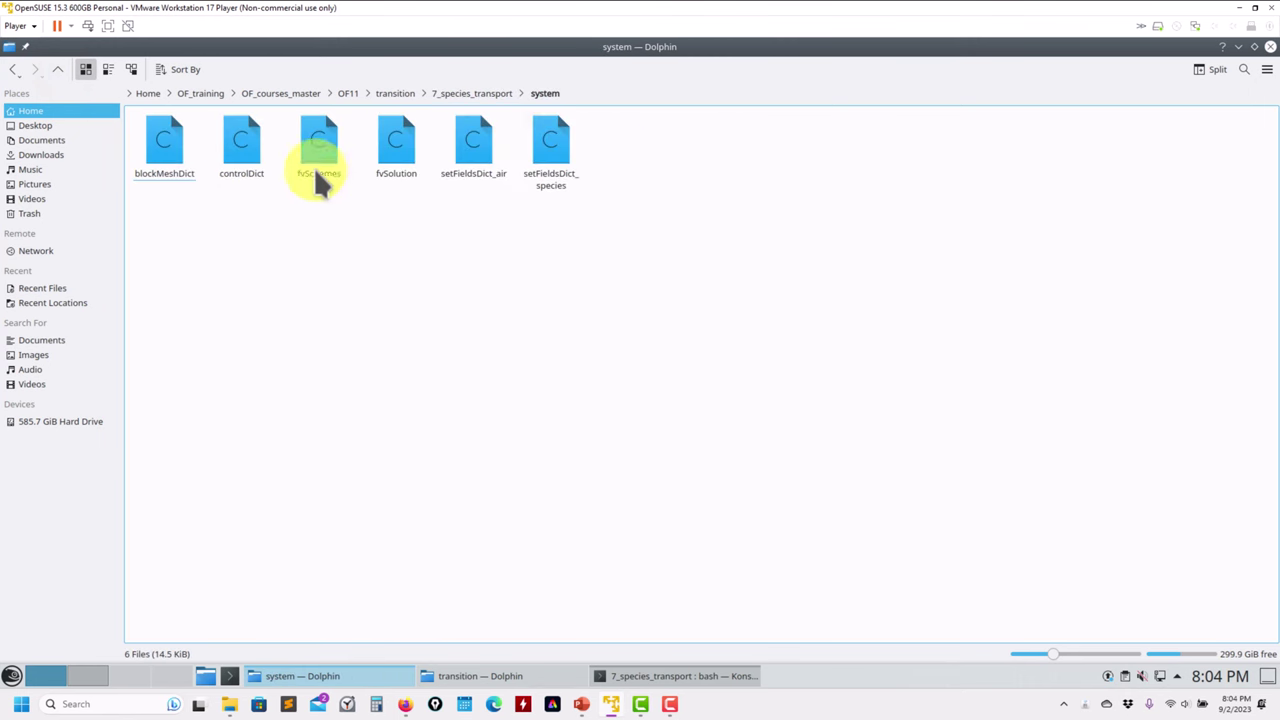
right_click(244, 141)
key(F2)
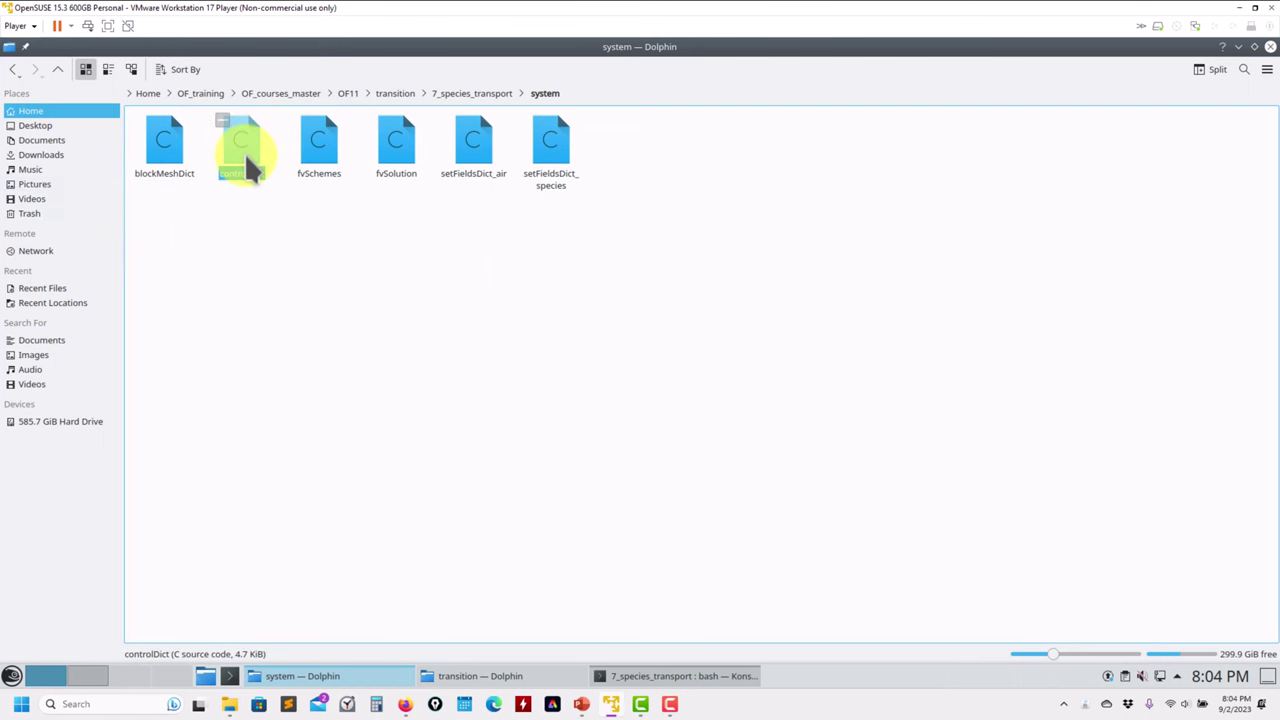
right_click(250, 168)
mouse_move(304, 185)
click(498, 227)
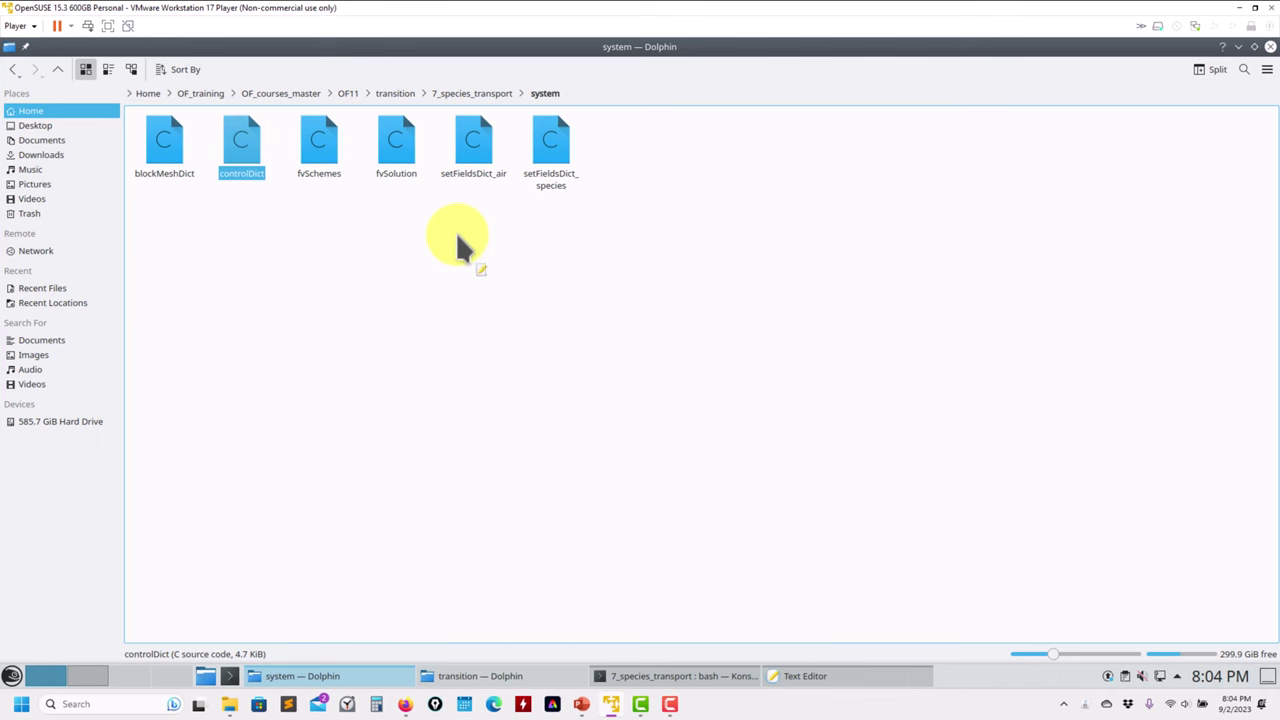
click(790, 676)
scroll(346, 293, up, 20)
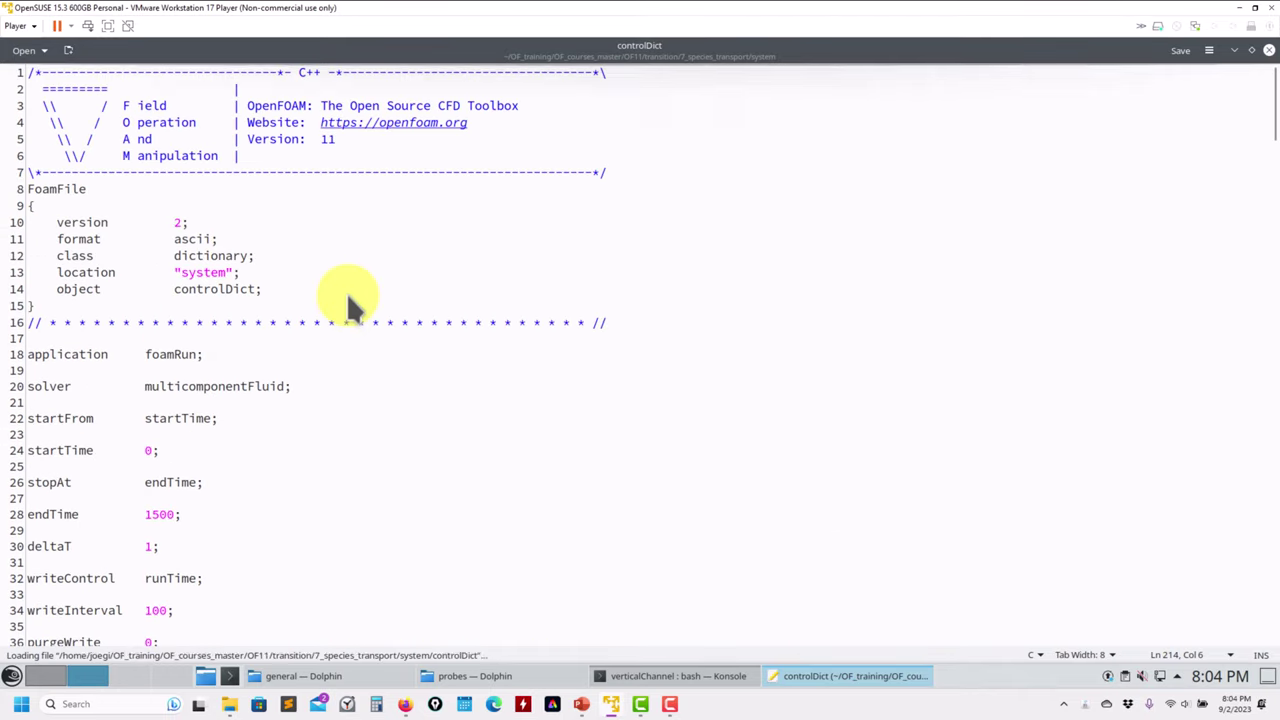
- Examine the application and solver entries, time controls and function objects through to the end of controlDict
triple_click(56, 360)
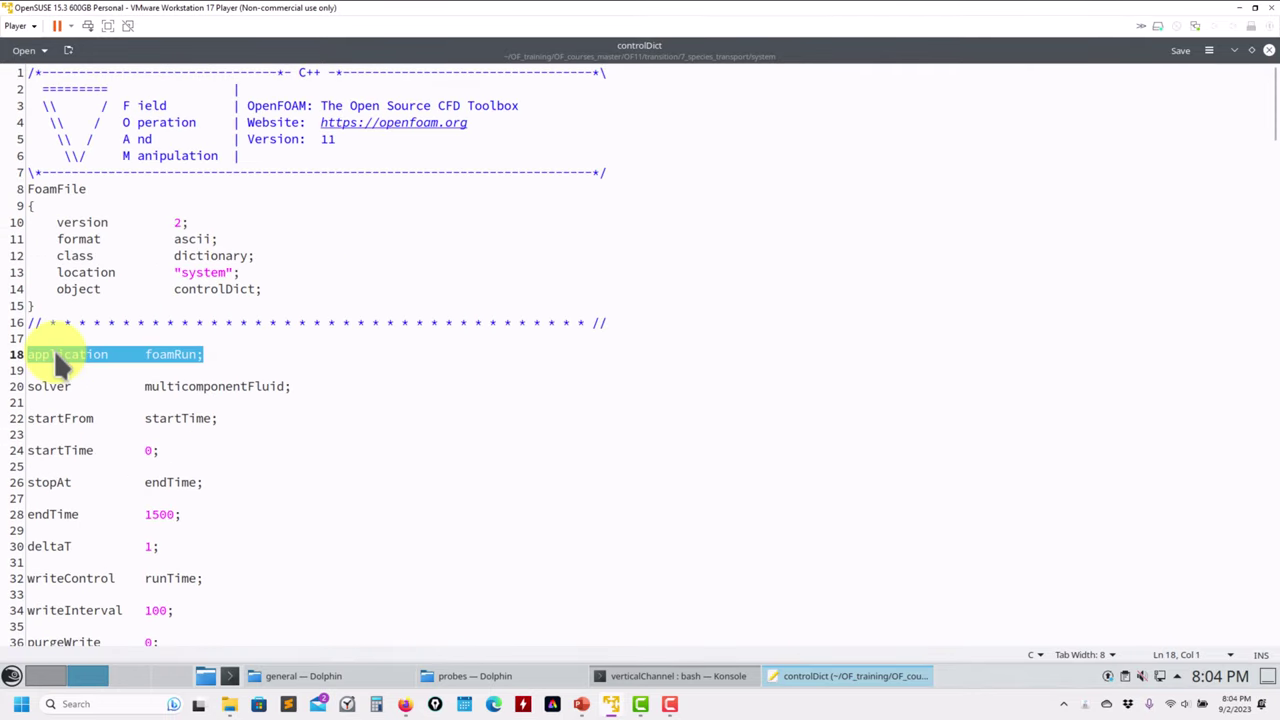
double_click(202, 388)
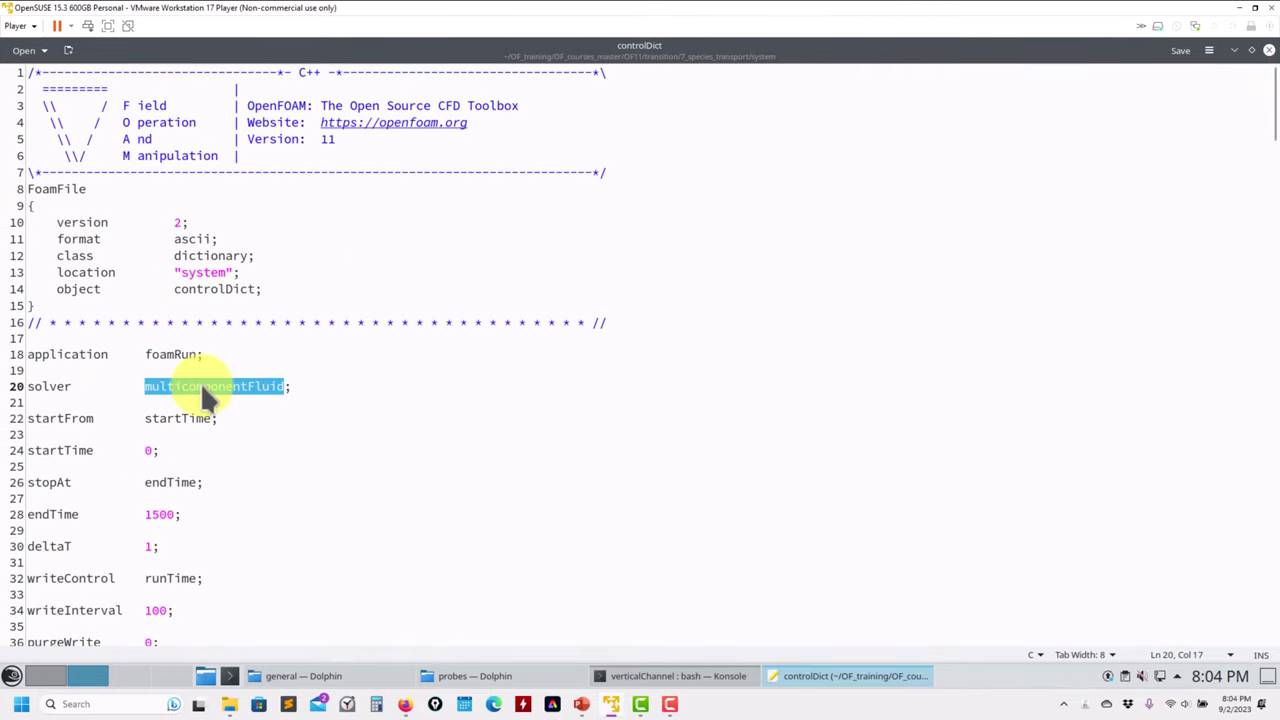
scroll(216, 412, down, 12)
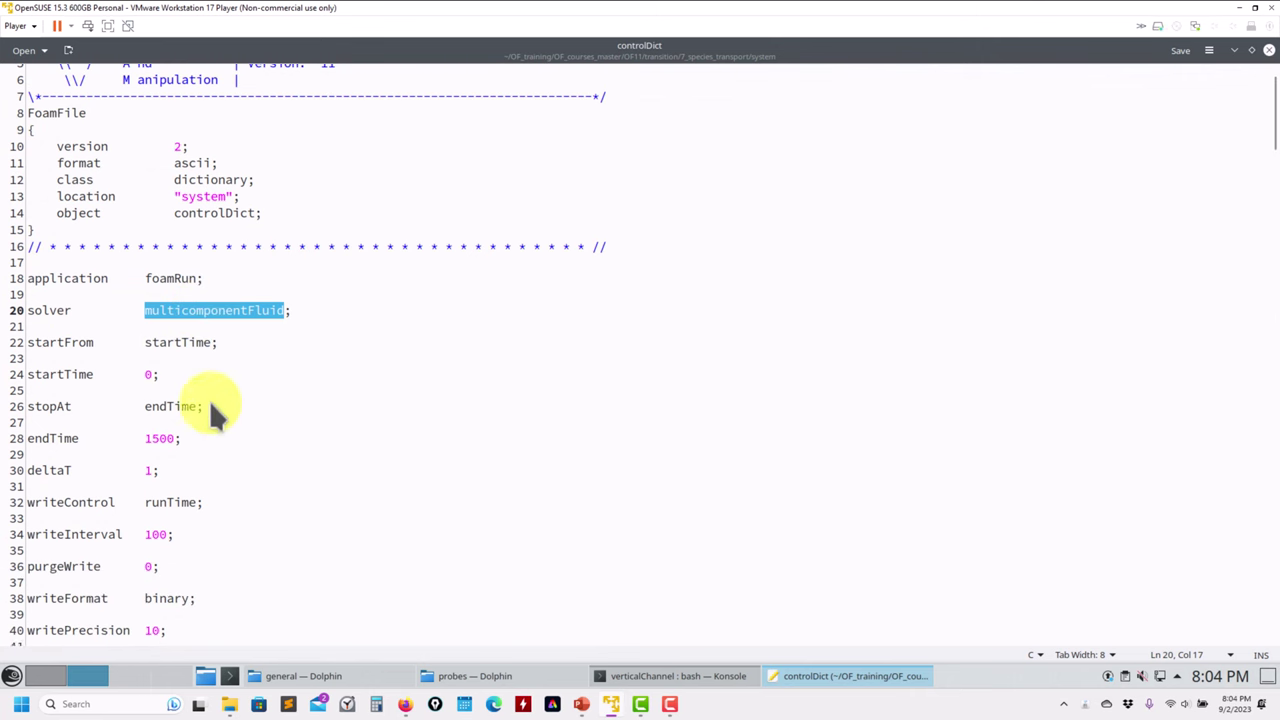
scroll(193, 374, down, 4)
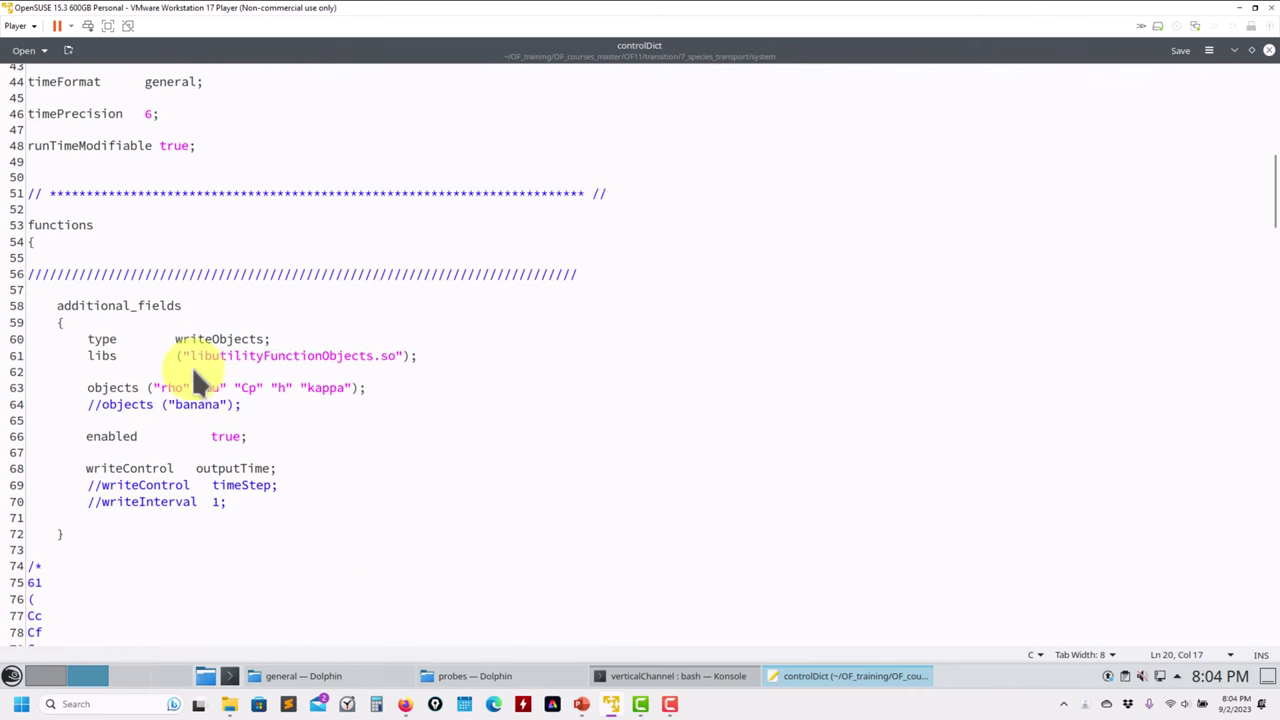
scroll(83, 212, down, 18)
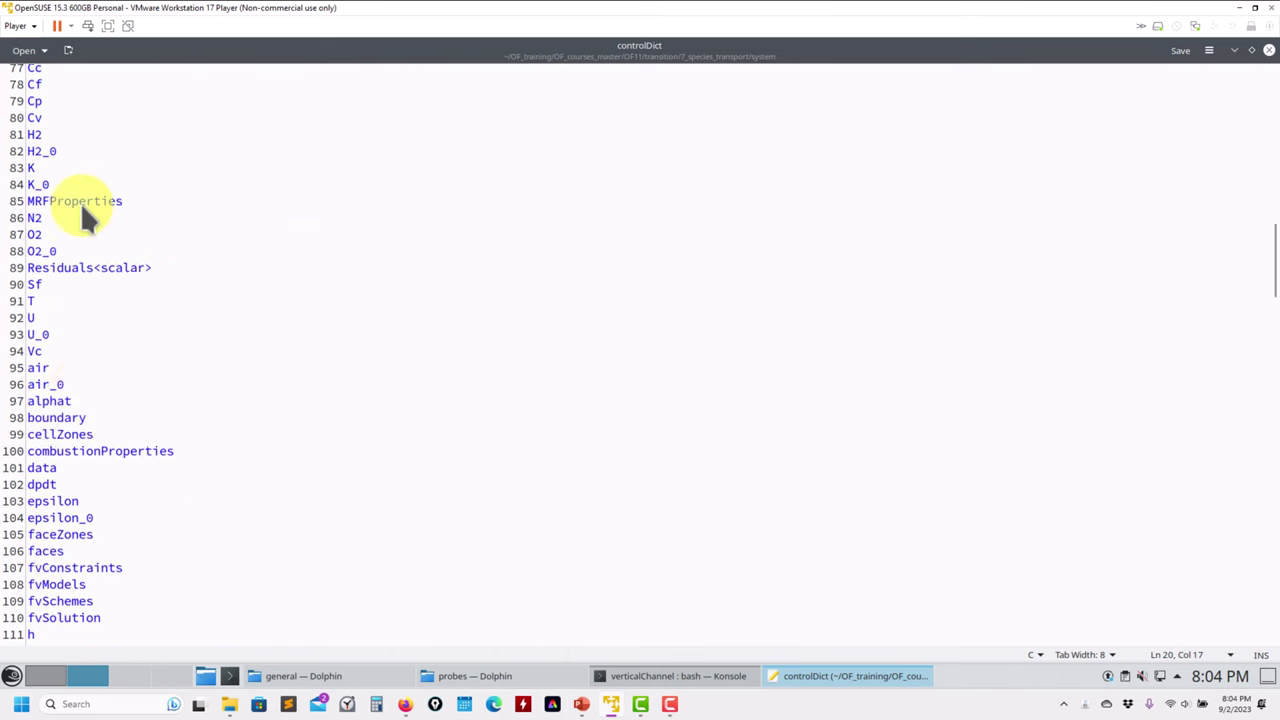
scroll(82, 207, down, 10)
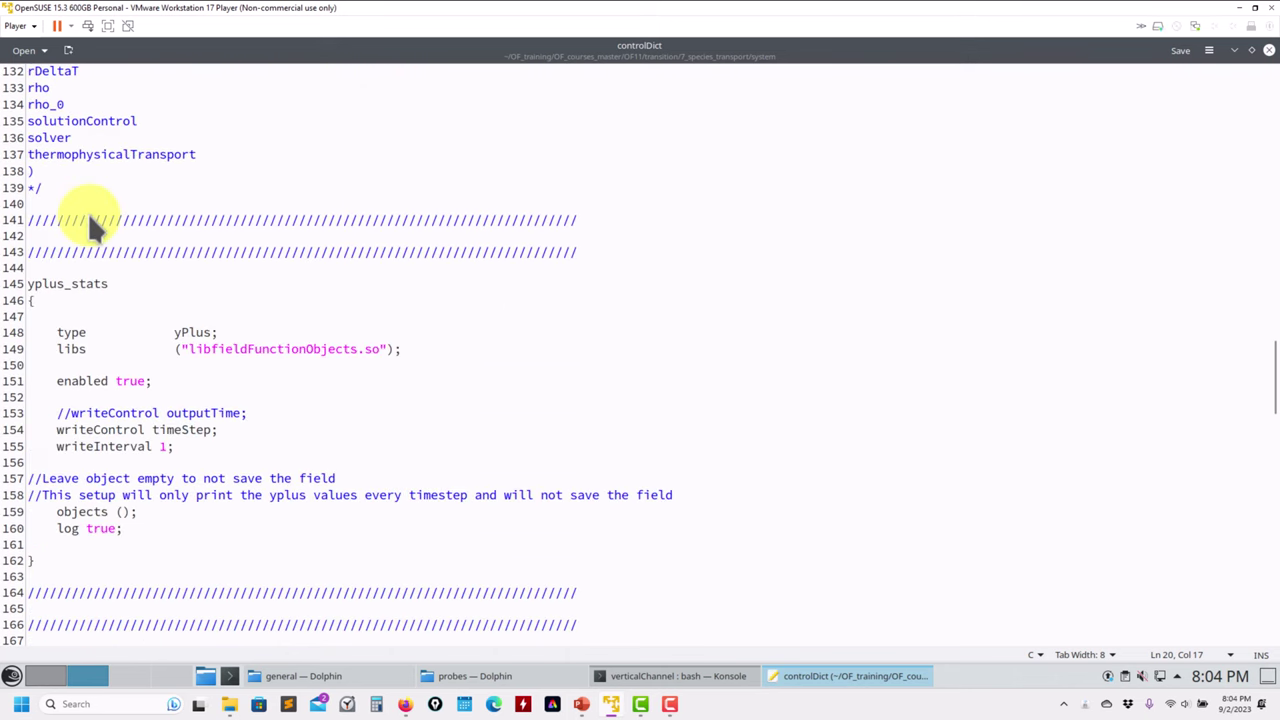
scroll(88, 222, down, 15)
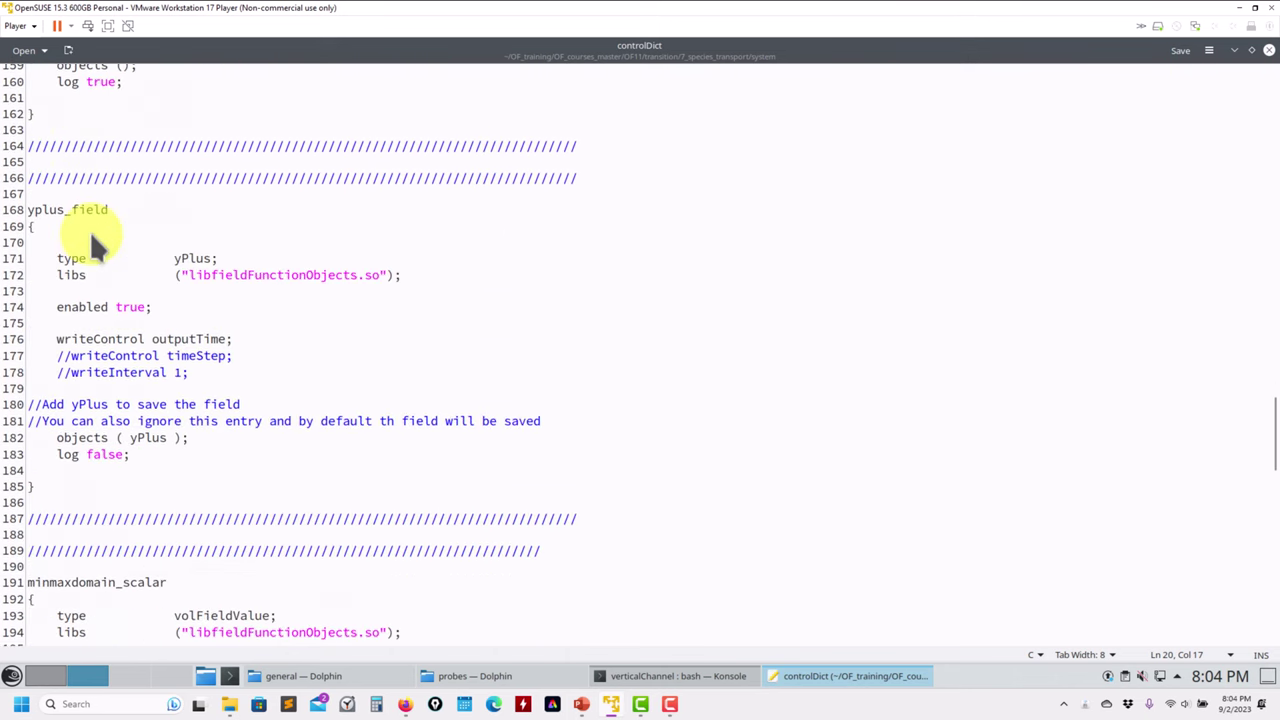
scroll(90, 238, down, 20)
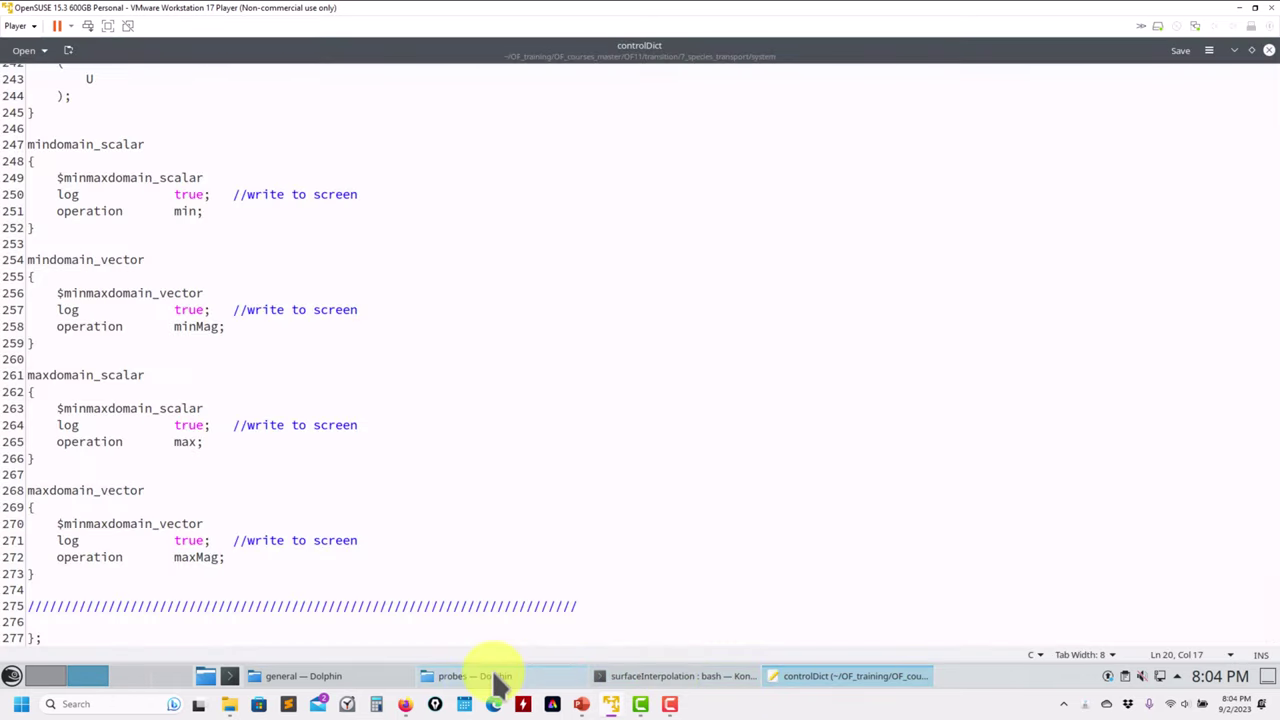
- Return to the case's system folder and open fvSchemes and fvSolution together in Text Editor
click(355, 680)
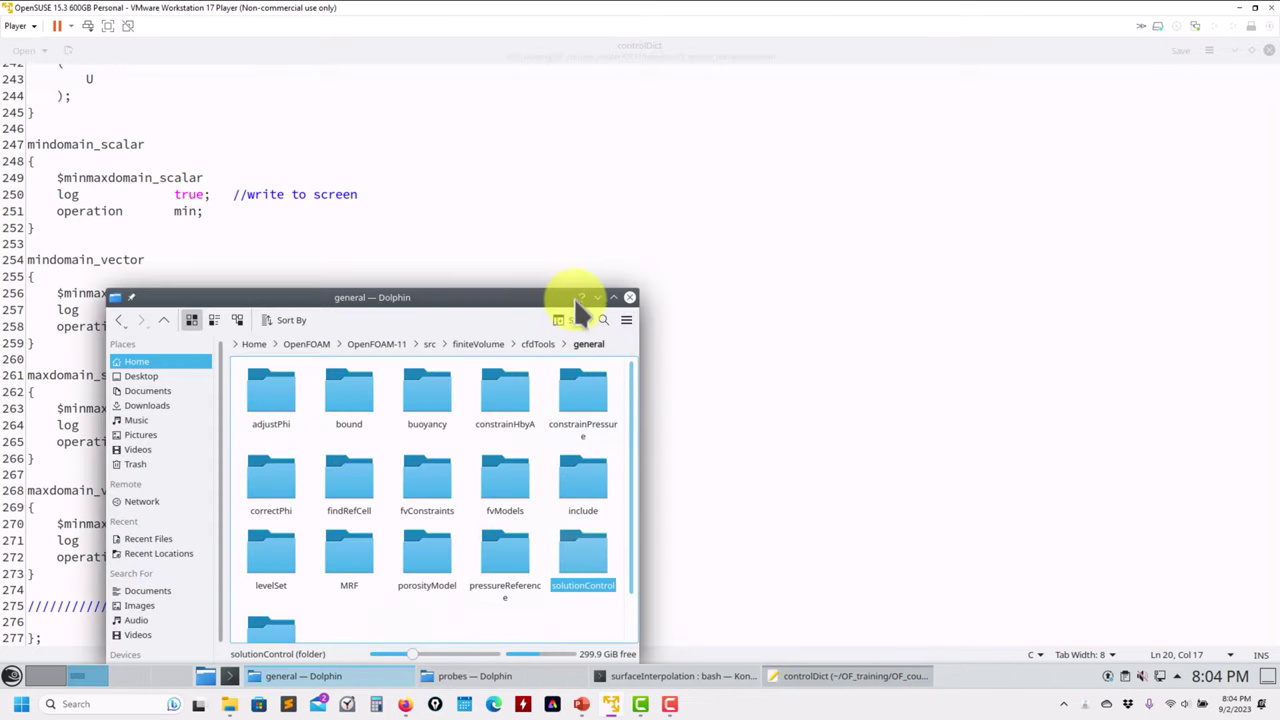
click(45, 675)
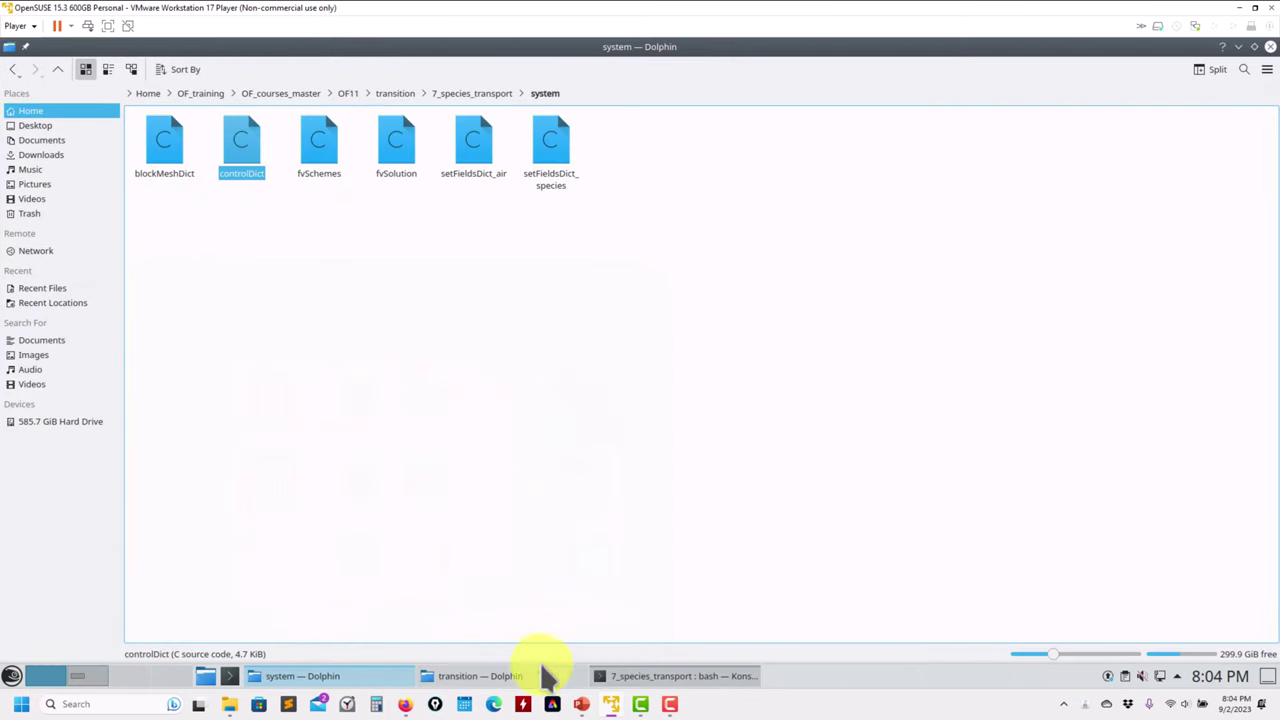
drag(405, 222, 340, 180)
right_click(337, 165)
mouse_move(400, 194)
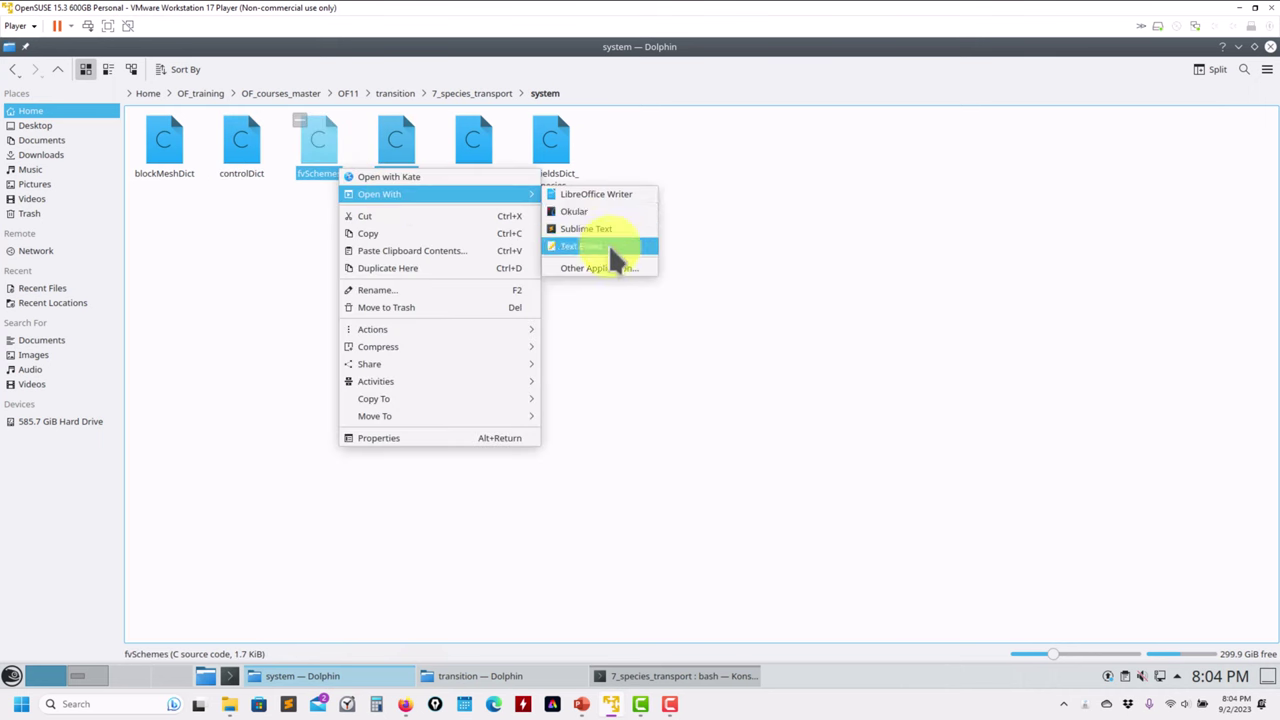
click(606, 243)
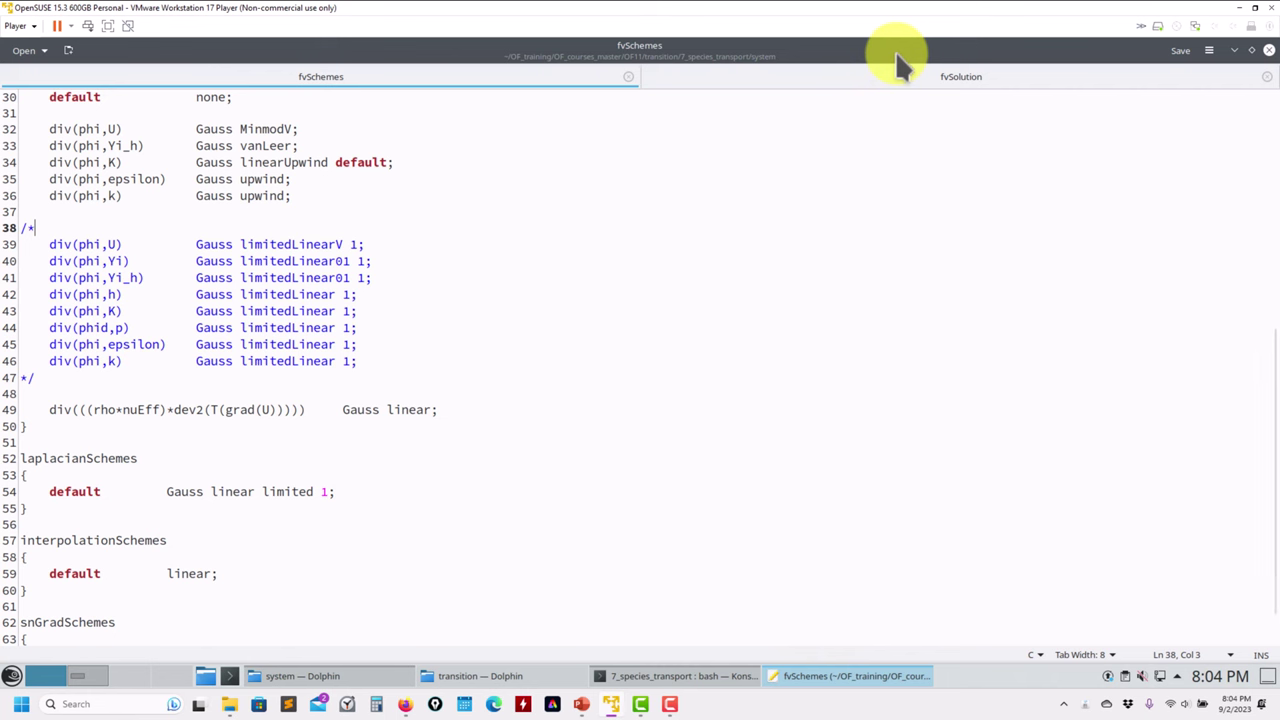
- Examine the gradient, divergence and Laplacian schemes in fvSchemes, and close the text editor
scroll(371, 266, up, 4)
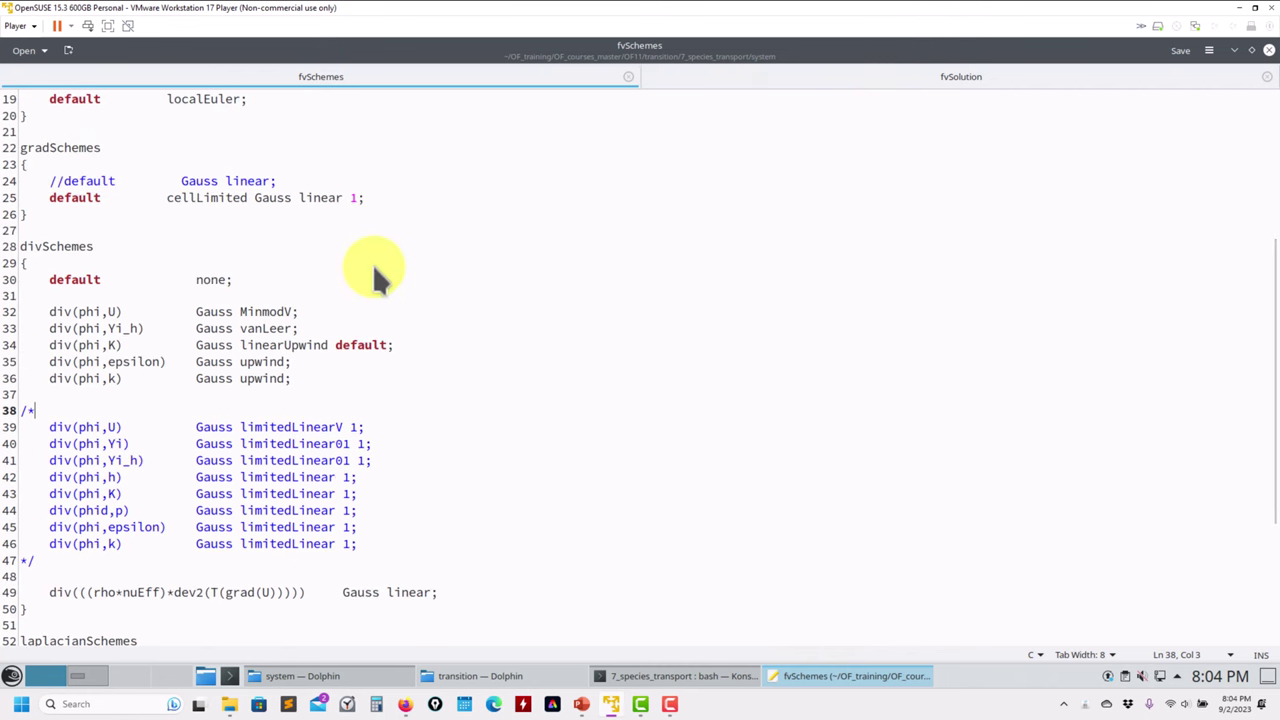
scroll(372, 263, down, 4)
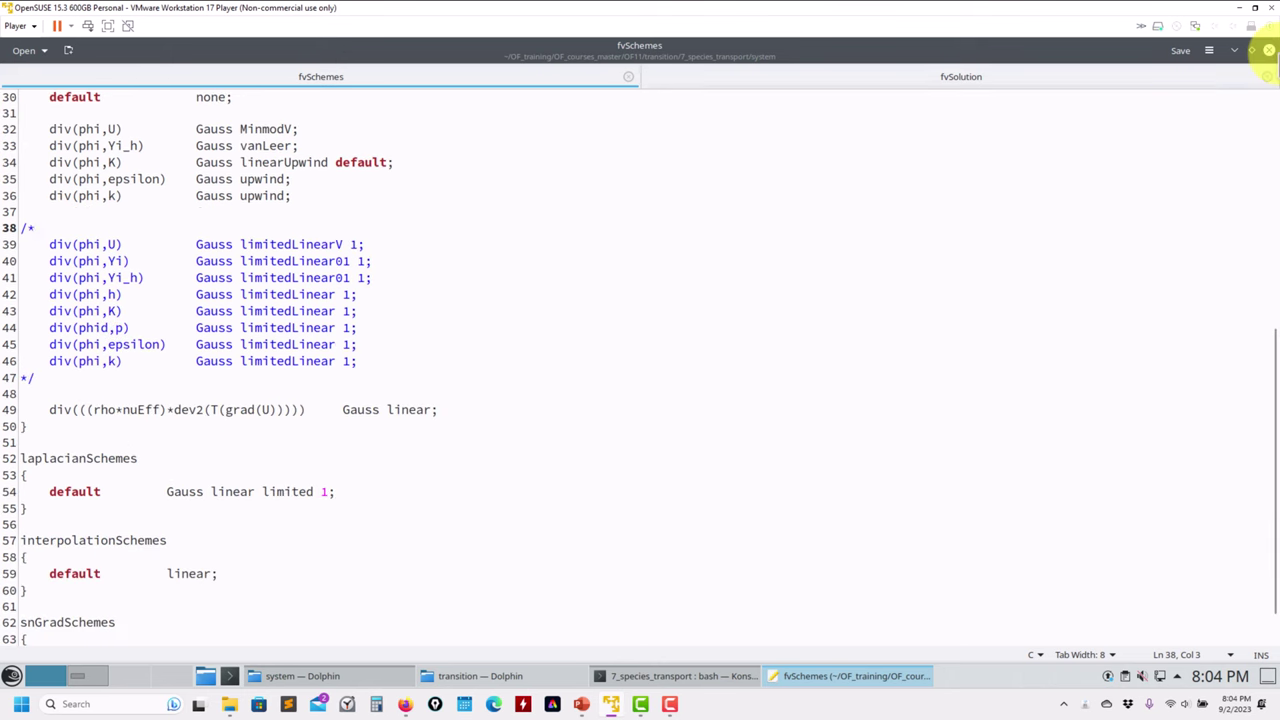
click(1267, 50)
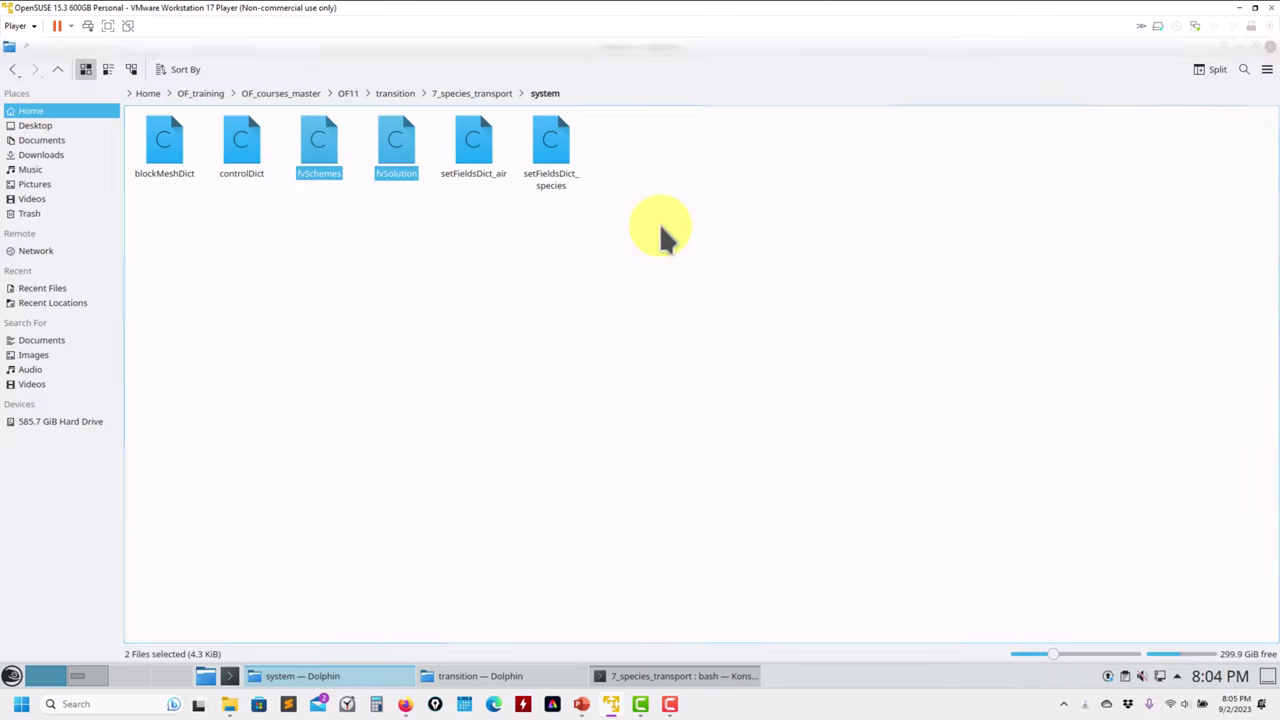
- Switch to the Konsole terminal, list the case files, and load the OpenFOAM 11 environment with of11
click(666, 676)
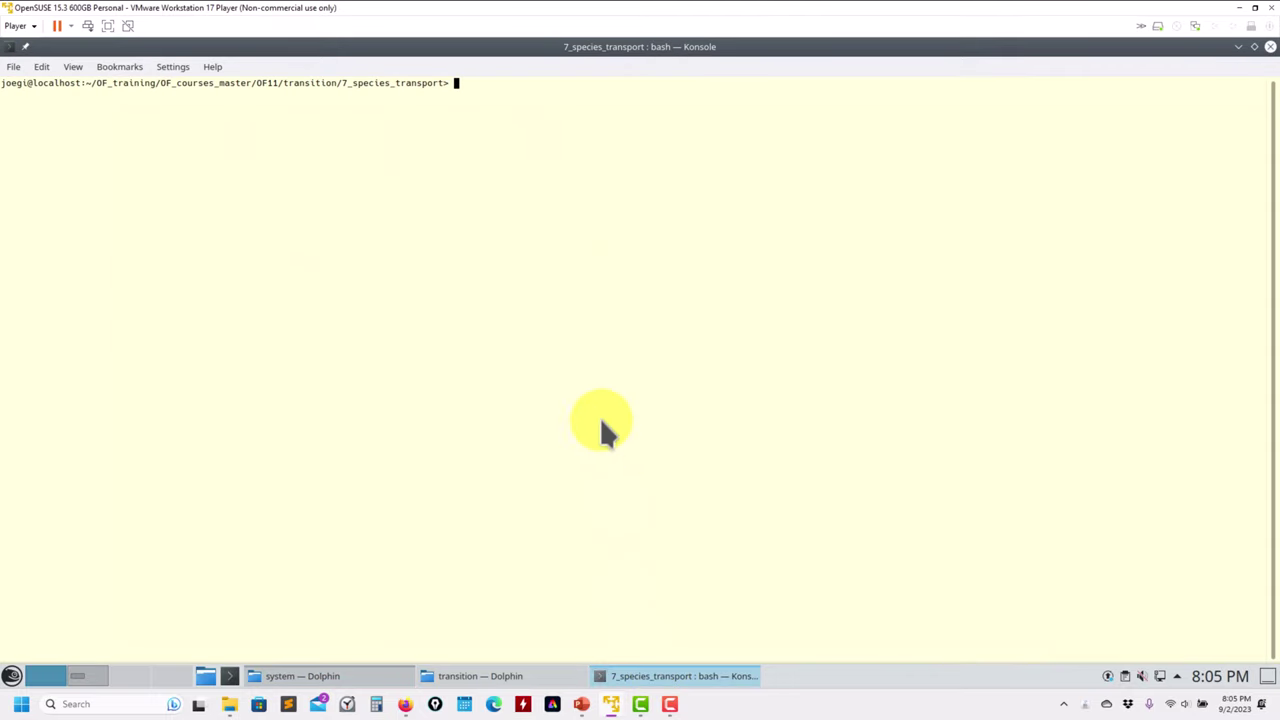
text(ls)
key(Return)
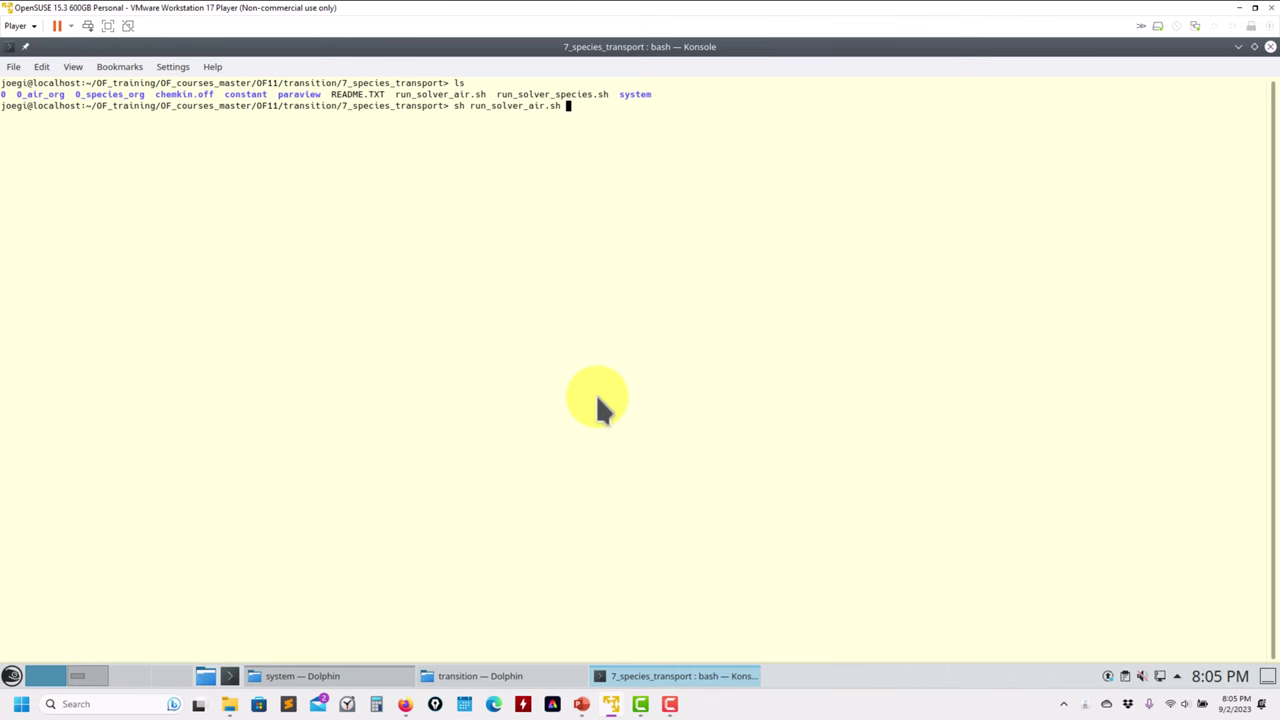
key(ctrl+c)
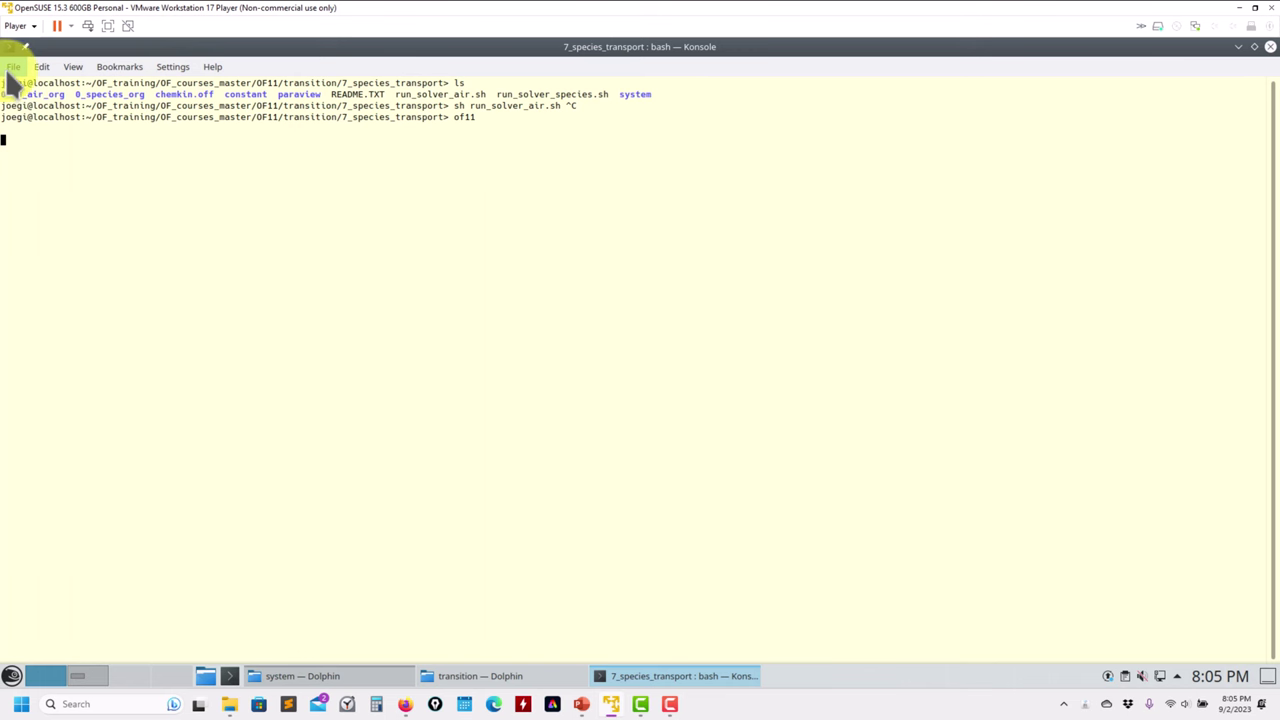
key(Return)
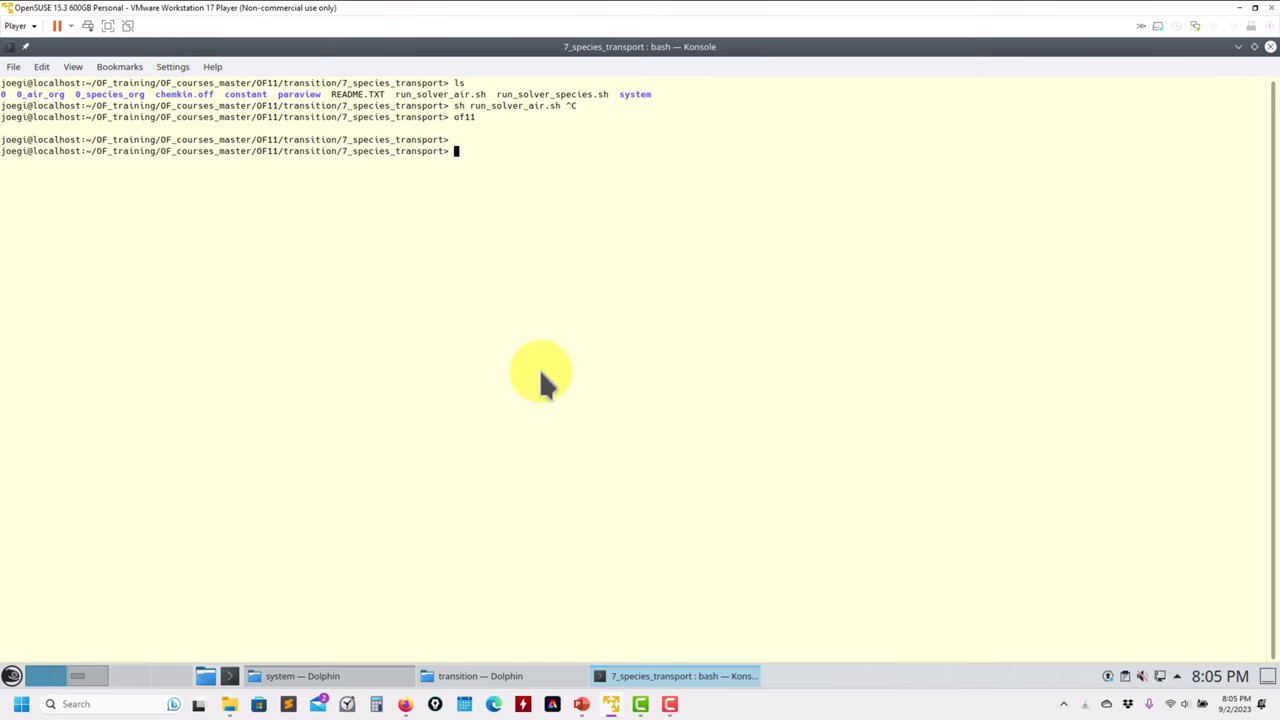
- List the 7_species_transport case files and run the species simulation script run_solver_species.sh
text(ls)
key(Return)
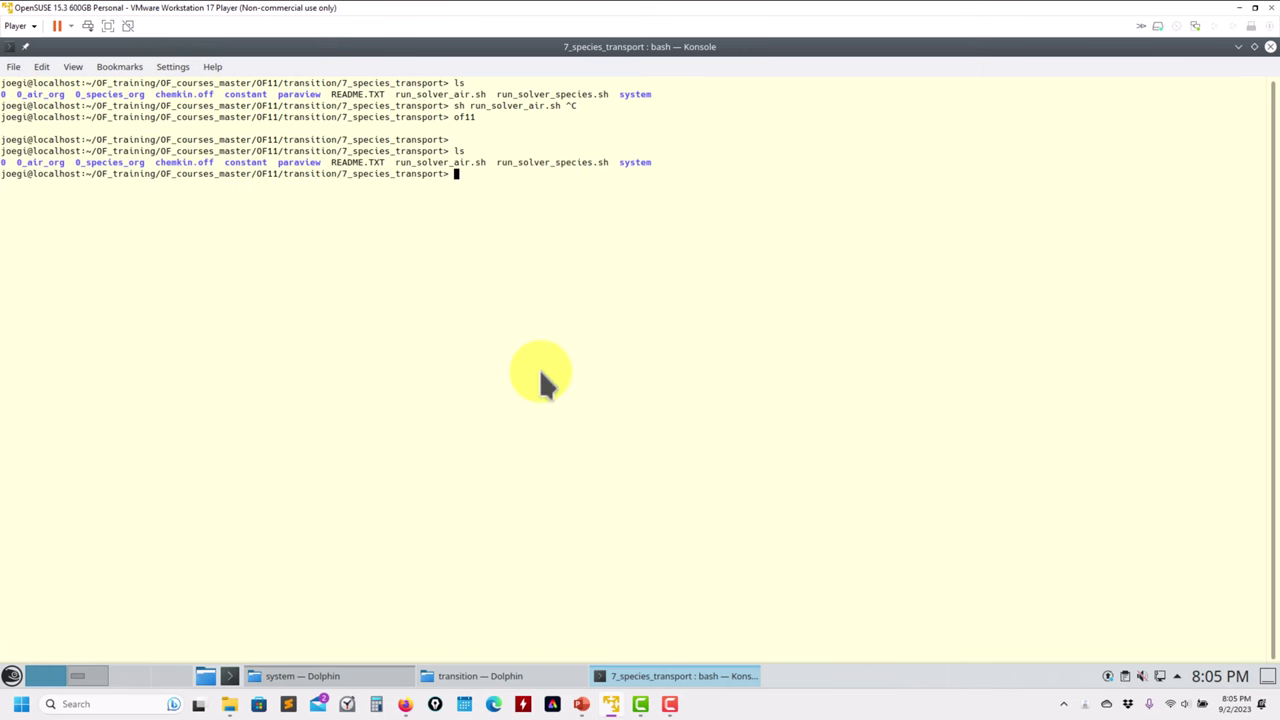
text(sh run_solver_s)
key(Tab)
key(Return)
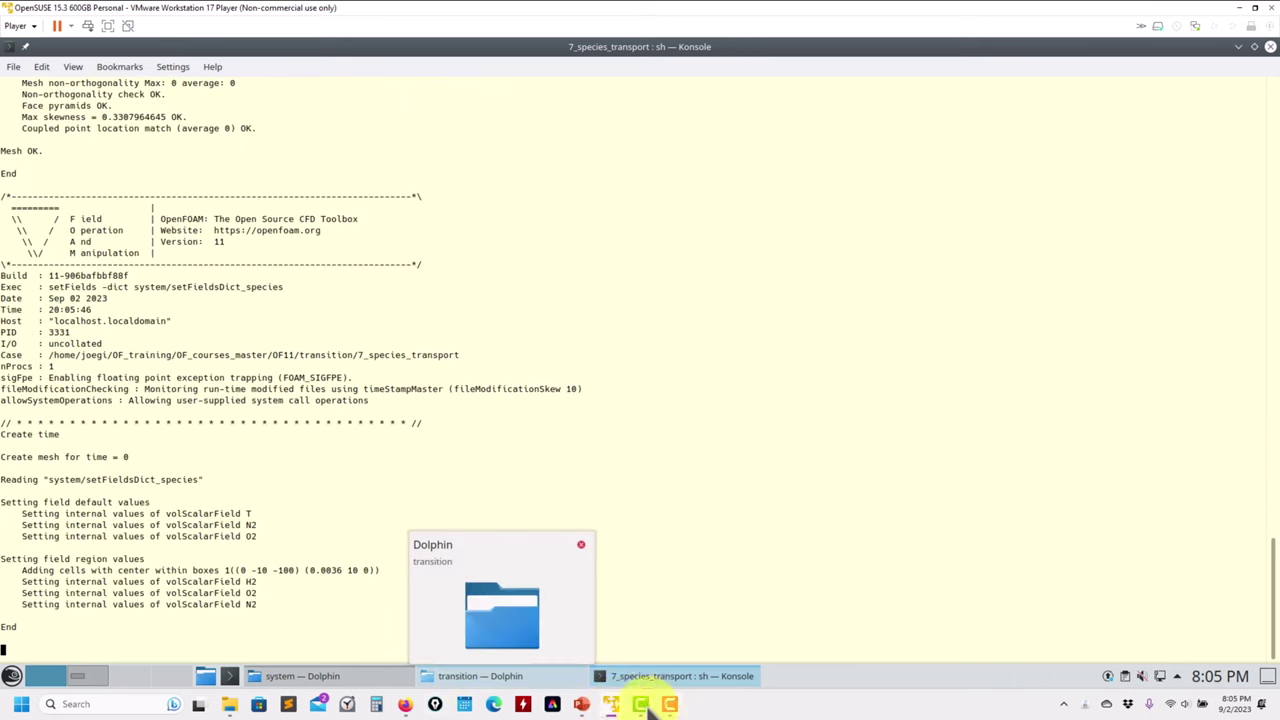
- Switch to PowerPoint and review slide 29 on the Sandia D Flame geometry and physics, and minimize the presentation
click(581, 704)
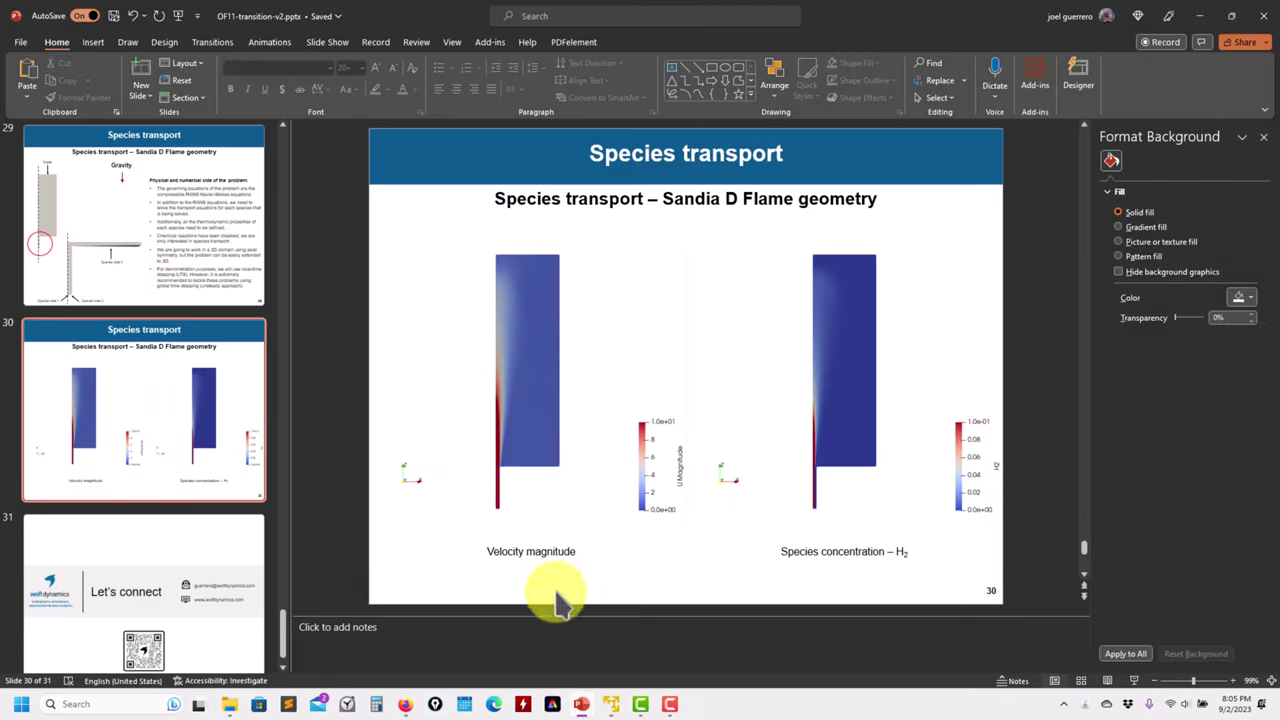
click(67, 267)
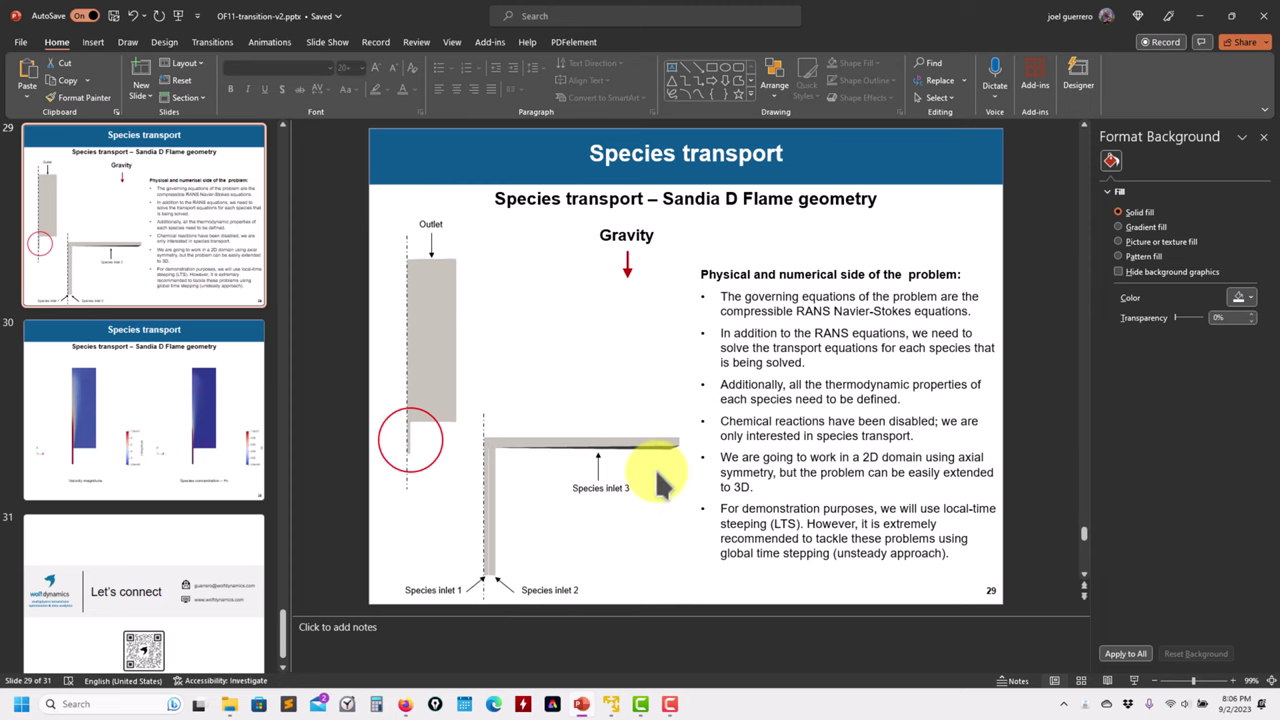
click(1199, 16)
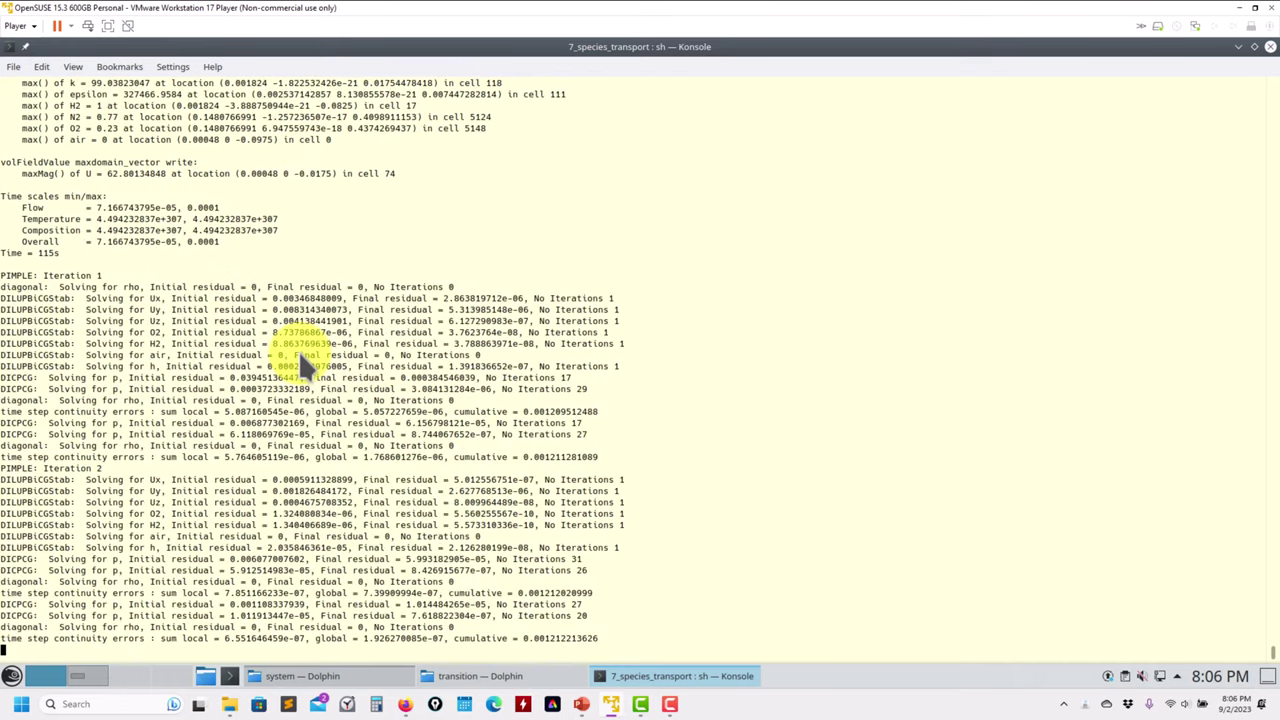
- In Firefox, examine the modular solver hierarchy, the superseded application solvers and the User Guide's single-phase modules, and minimize the browser
click(405, 704)
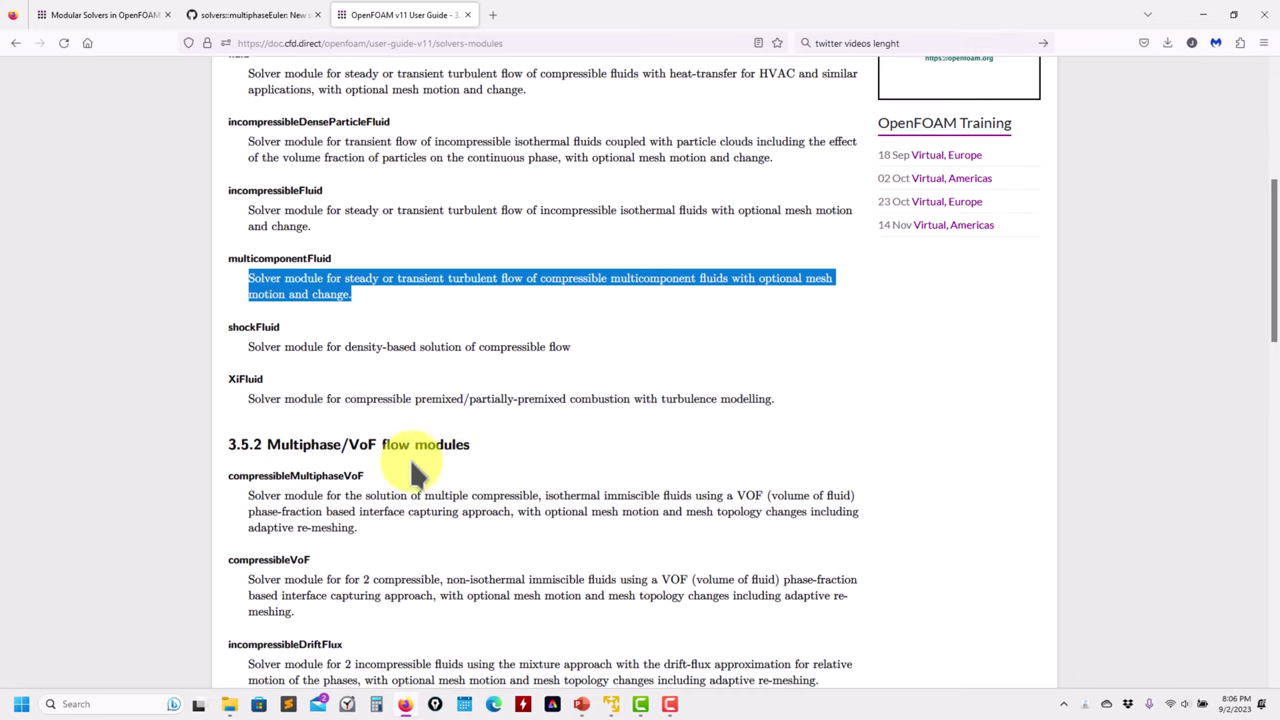
key(ctrl+Tab)
scroll(557, 257, up, 2)
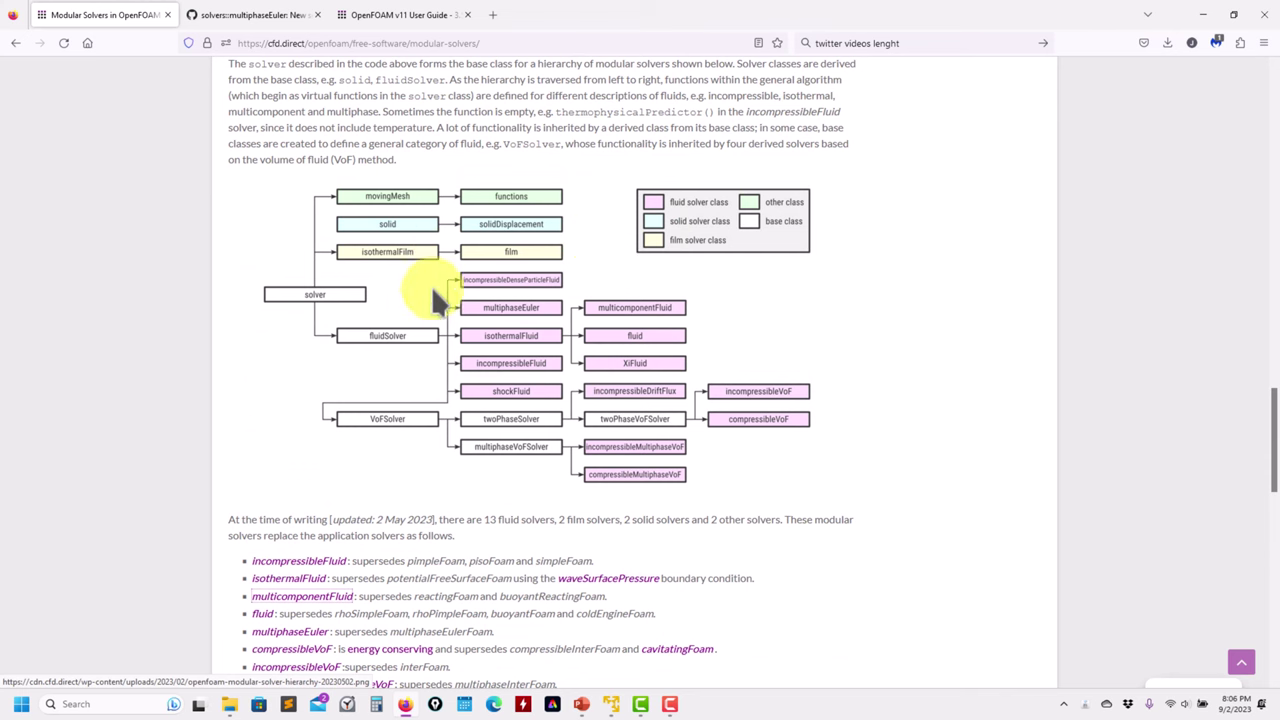
scroll(440, 300, down, 3)
scroll(486, 401, down, 1)
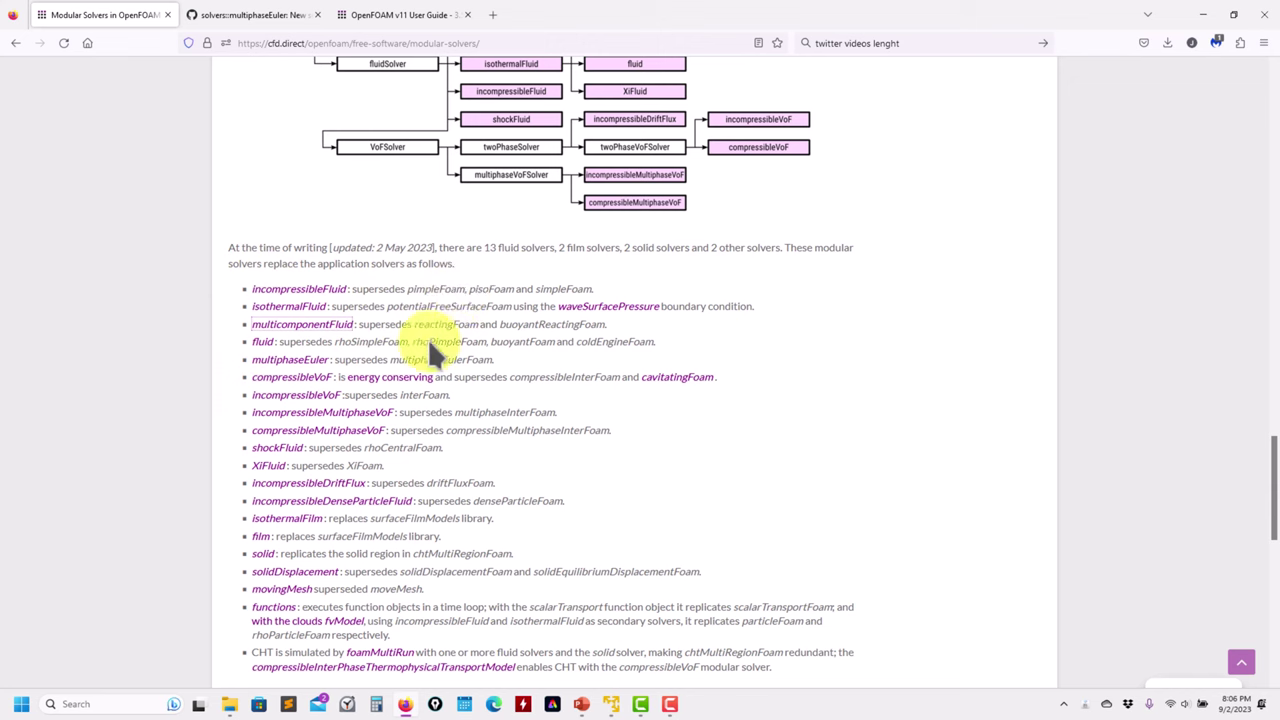
click(366, 14)
scroll(314, 320, up, 4)
scroll(310, 275, down, 3)
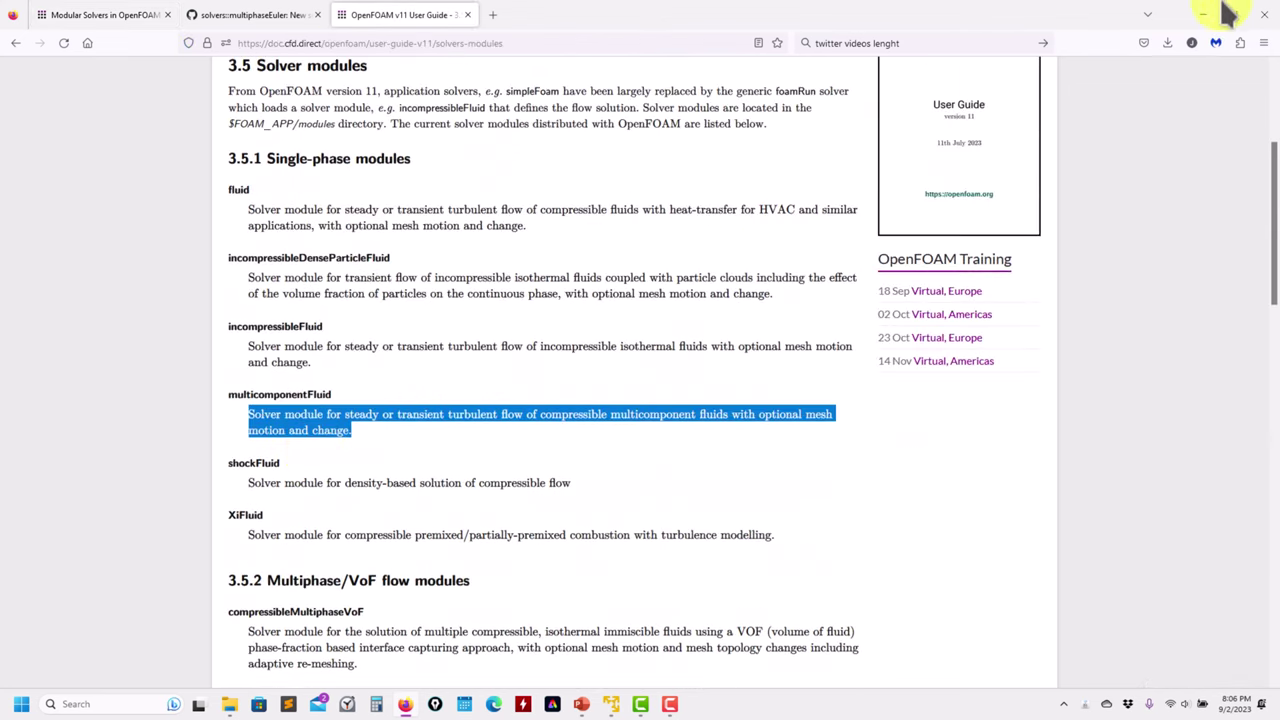
click(1203, 14)
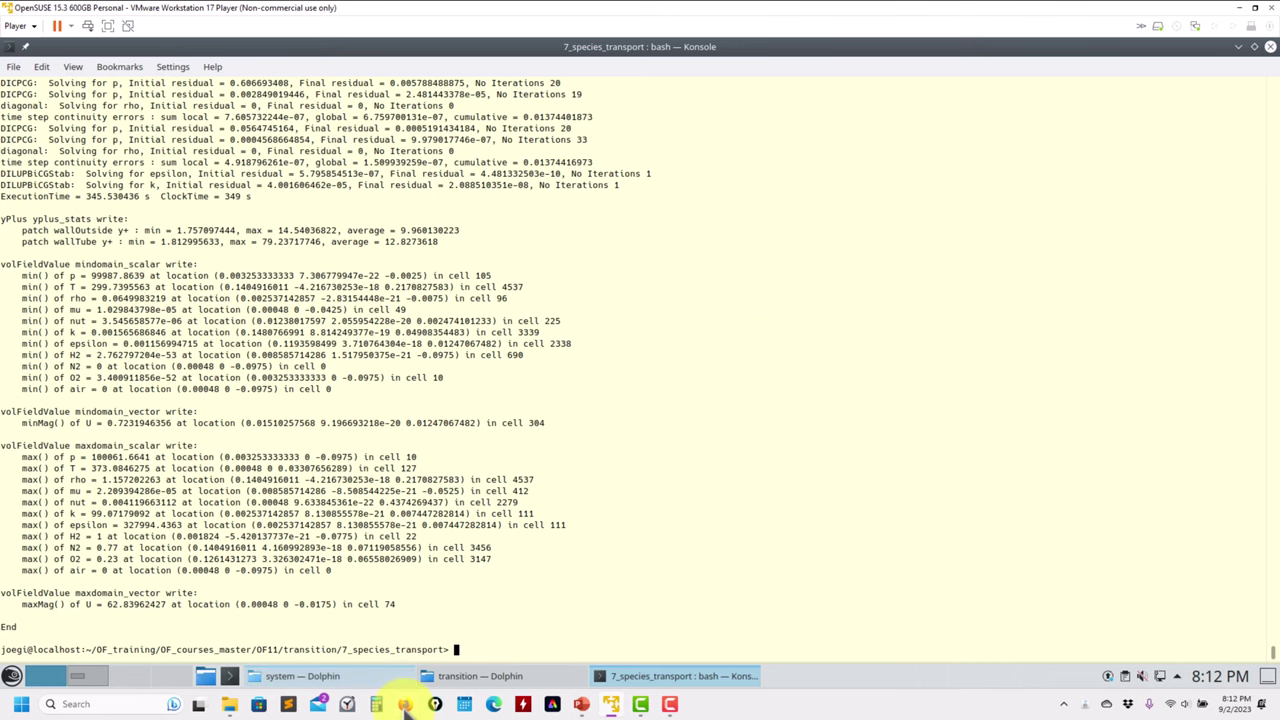
- Switch to PowerPoint and present slide 30 with the velocity magnitude and H2 concentration results as a slide show
click(583, 705)
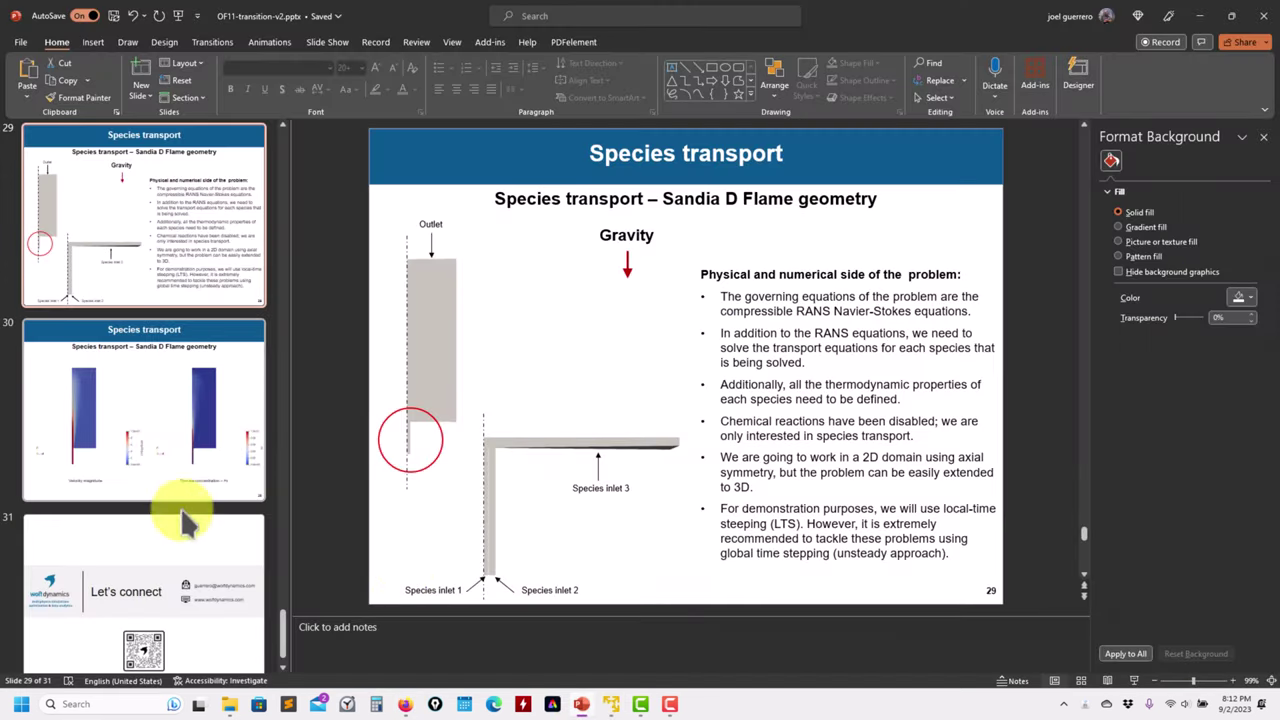
click(192, 425)
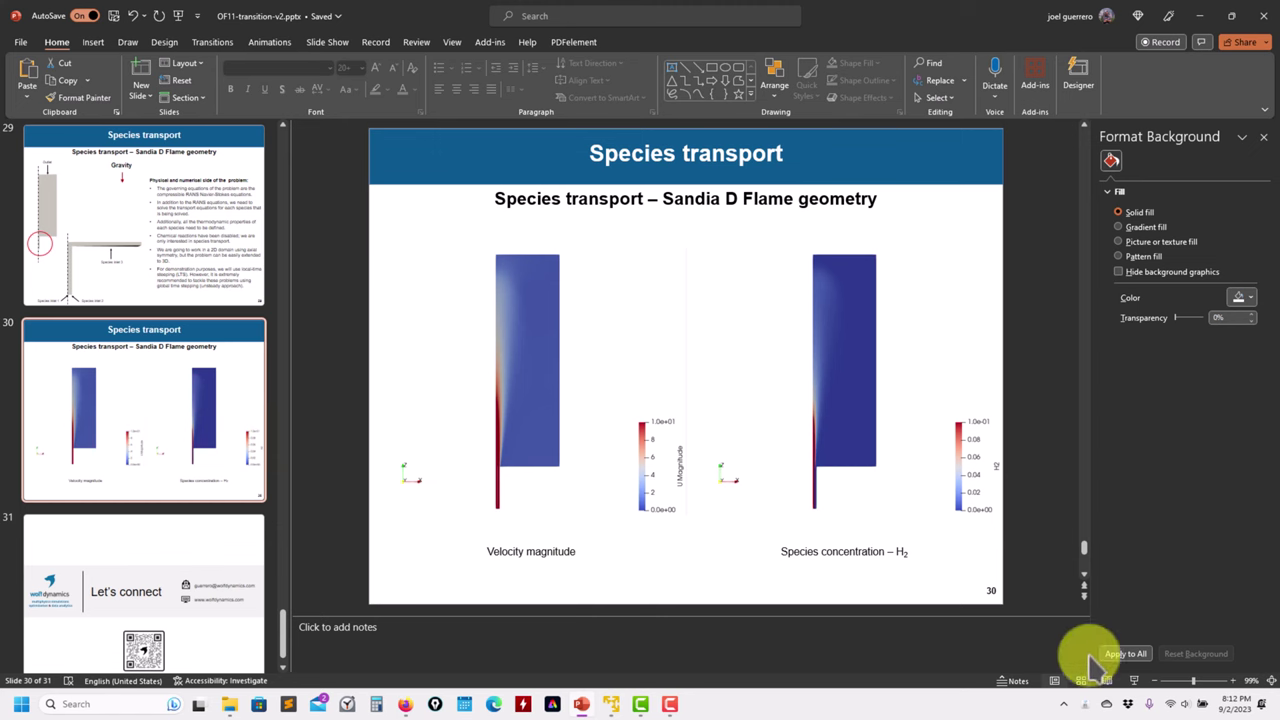
click(1134, 681)
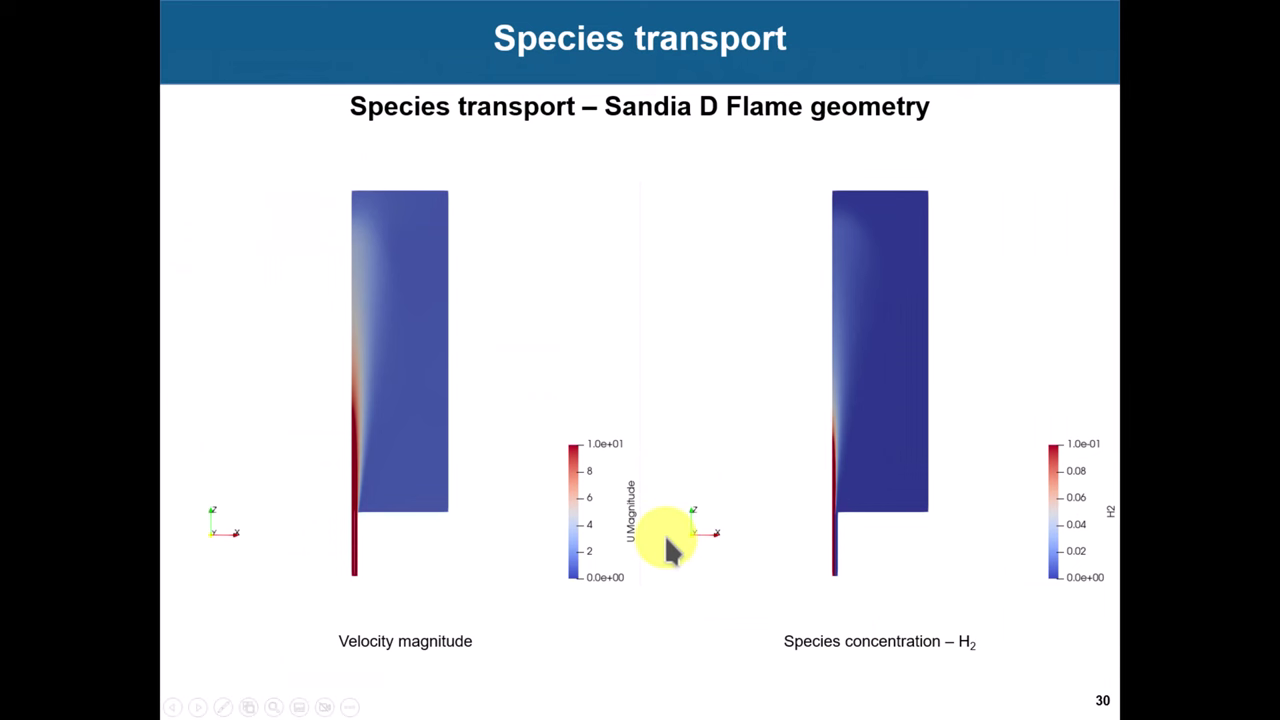
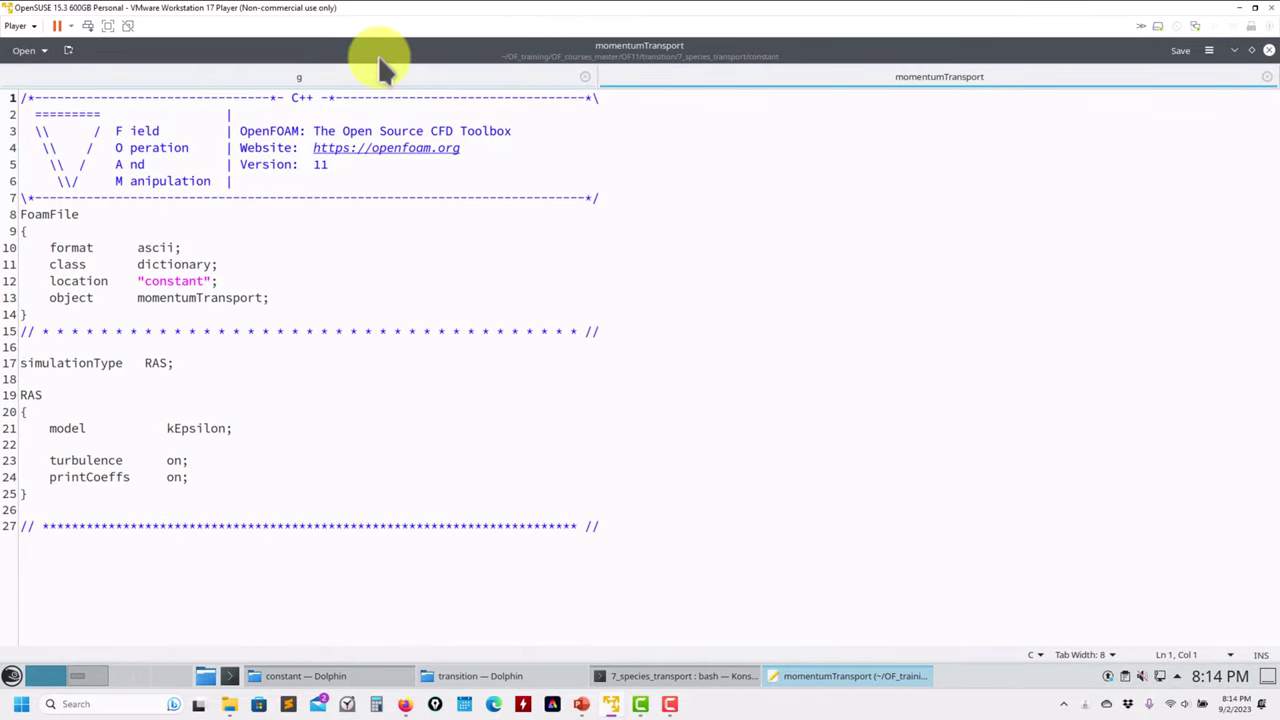
- Open physicalProperties from the case's constant folder in Text Editor and maximize the editor window
drag(393, 58, 449, 229)
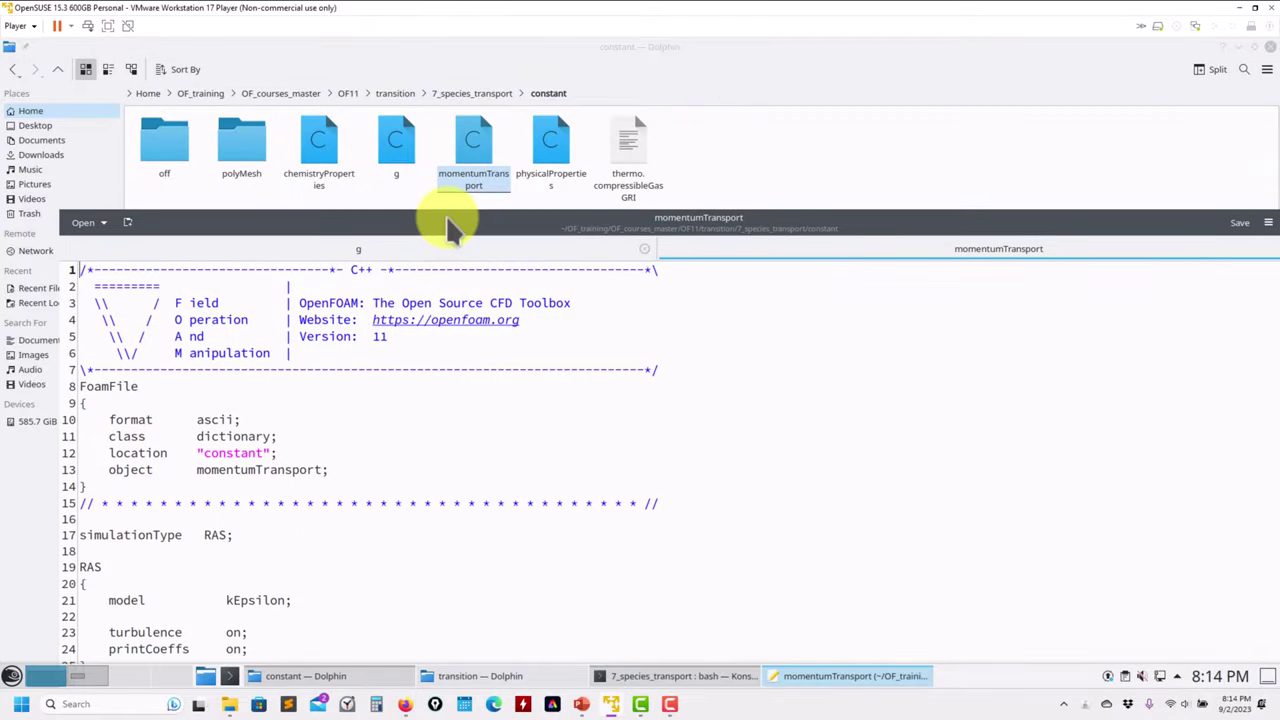
click(542, 147)
right_click(542, 145)
mouse_move(585, 174)
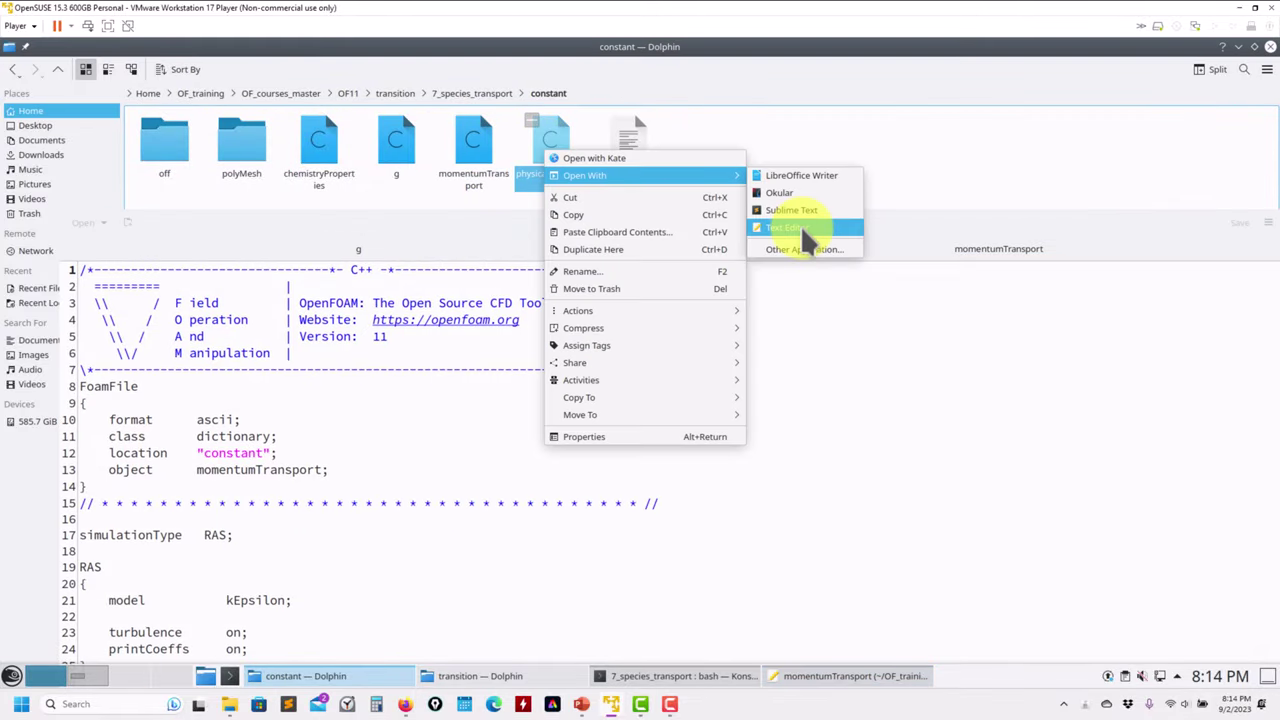
click(800, 228)
drag(700, 228, 1012, 119)
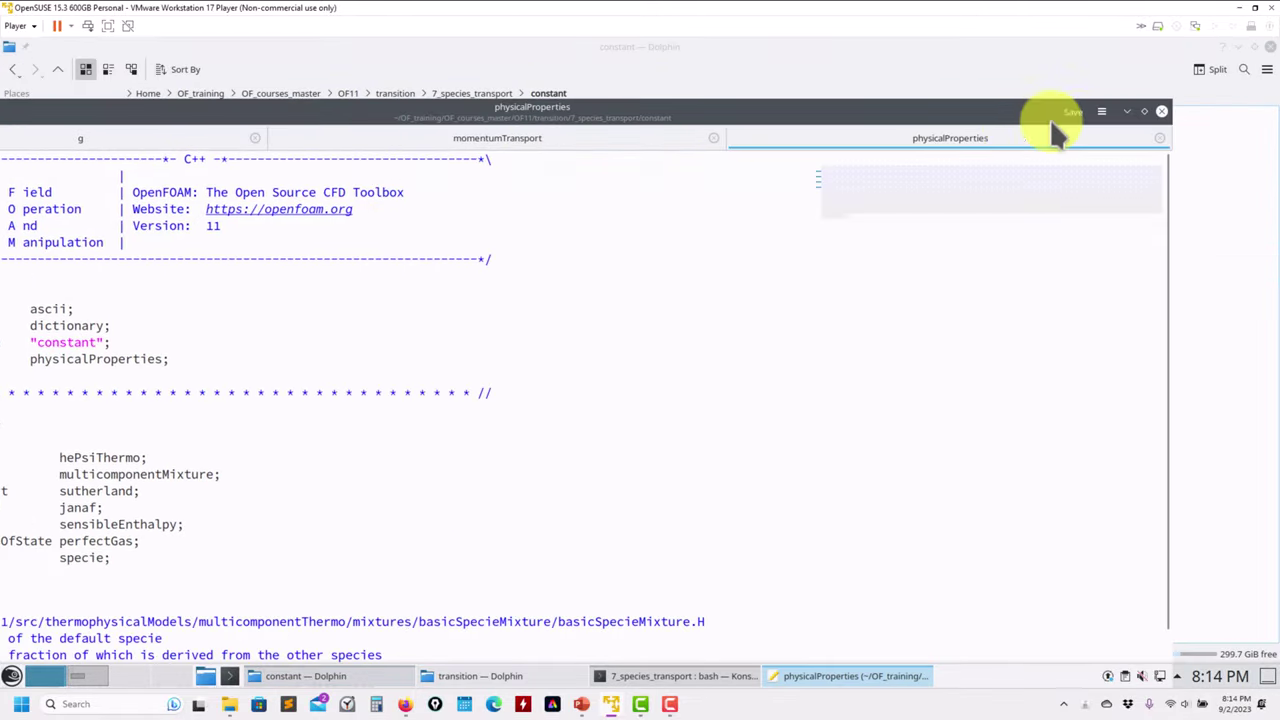
click(1143, 111)
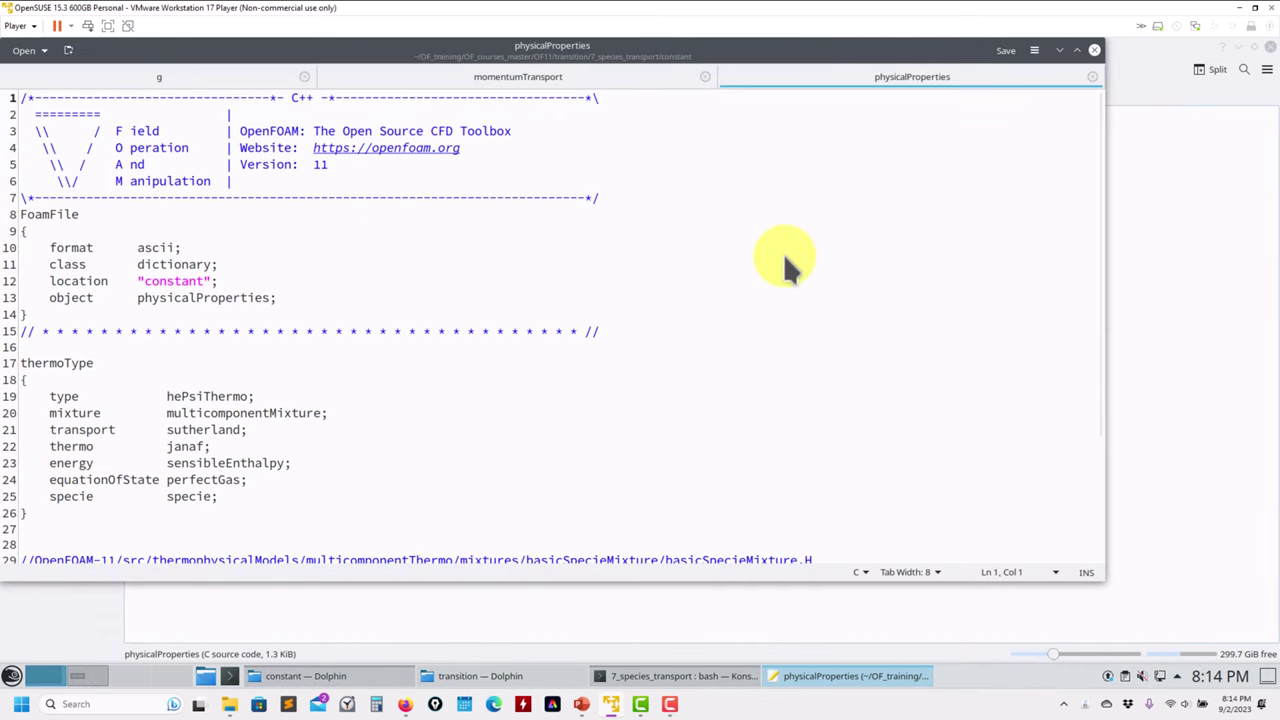
click(1078, 49)
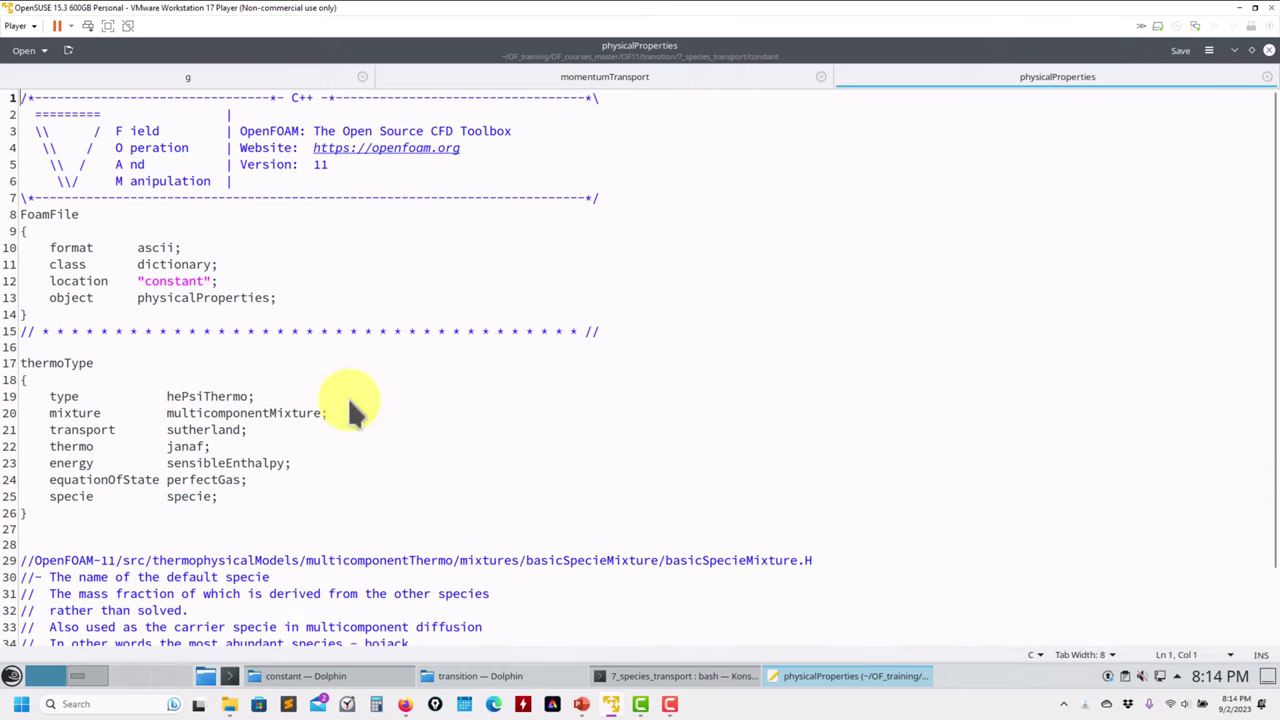
- Examine the thermoType entries in physicalProperties, including the mixture model, and the include line for thermo.compressibleGasGRI
drag(233, 488, 6, 400)
click(190, 451)
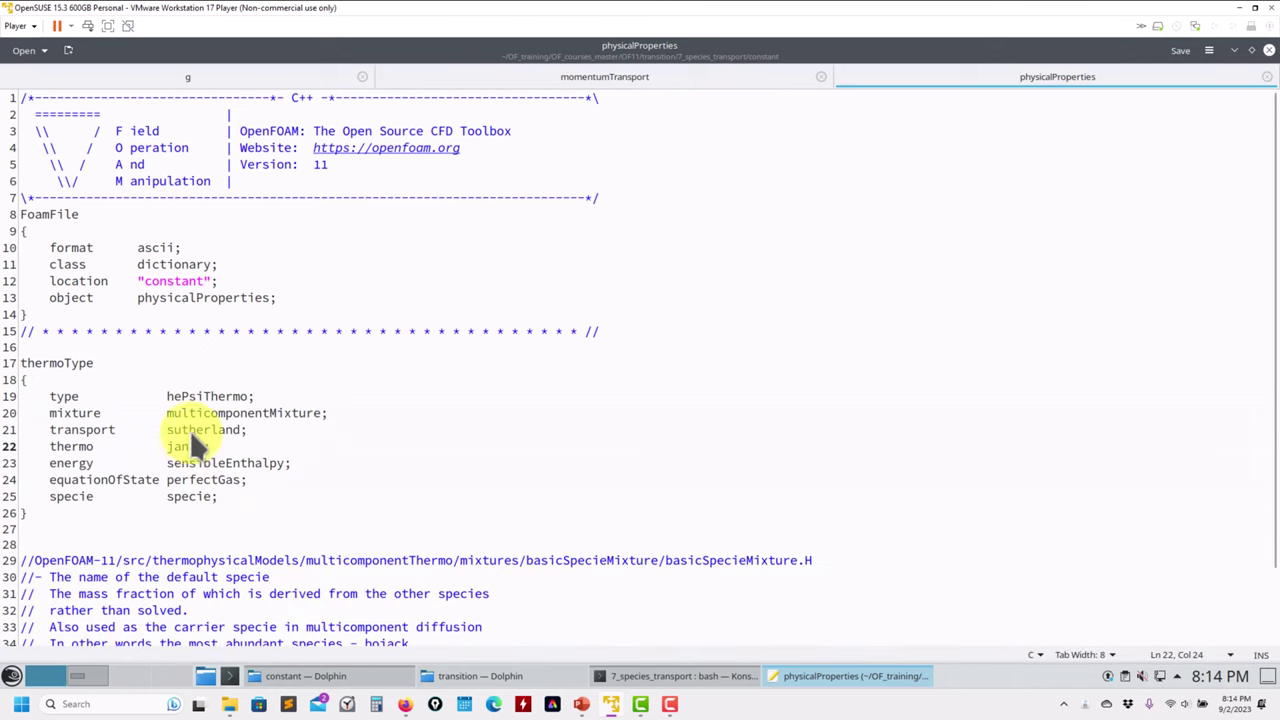
triple_click(194, 421)
click(194, 420)
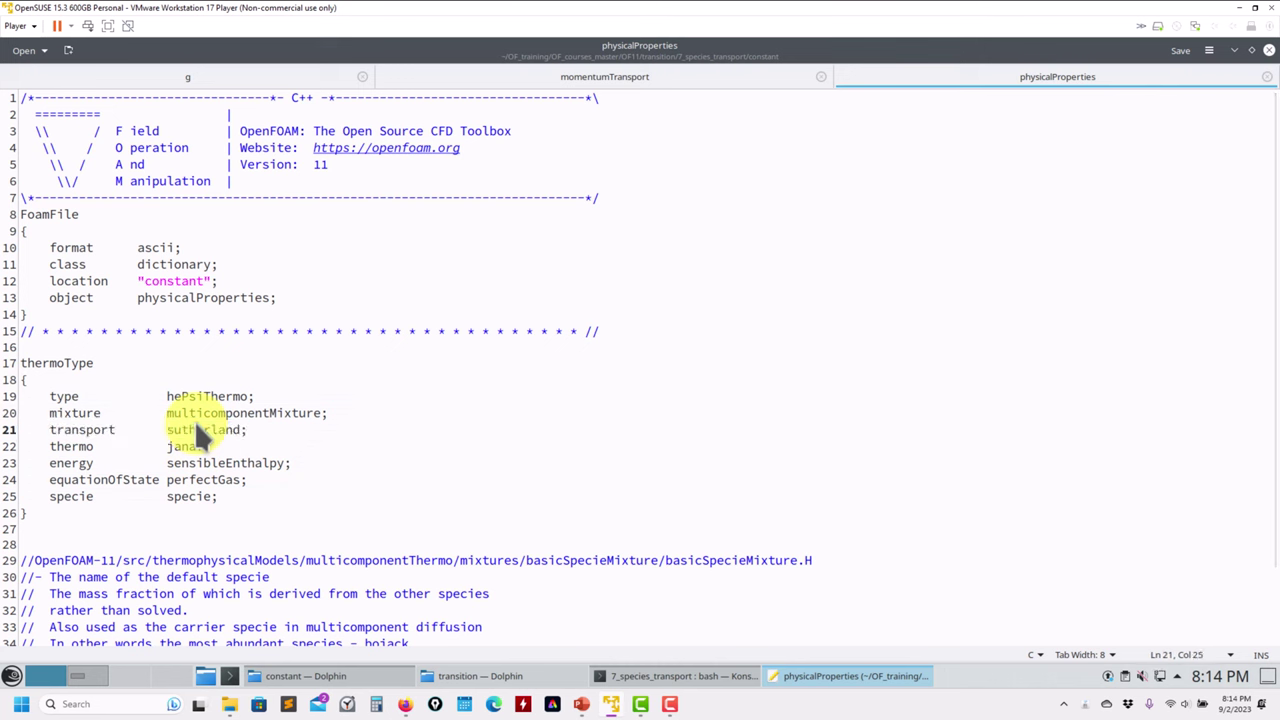
click(178, 483)
double_click(222, 414)
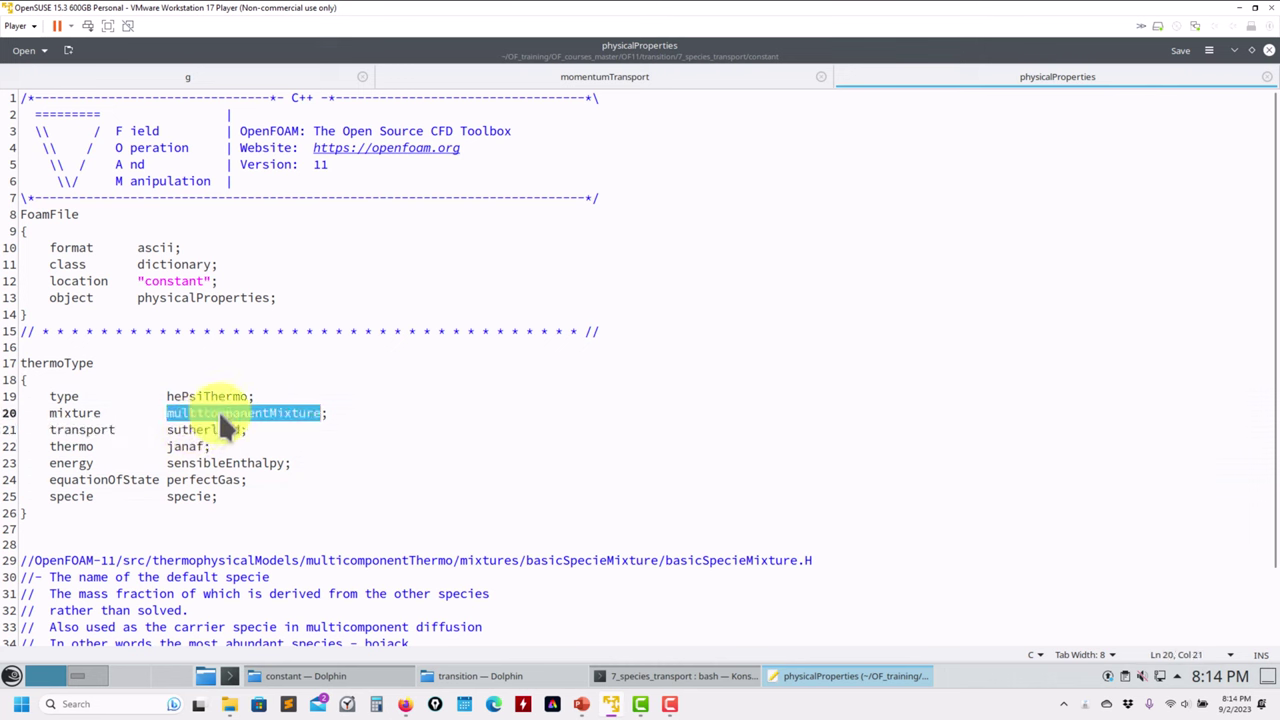
scroll(251, 505, down, 2)
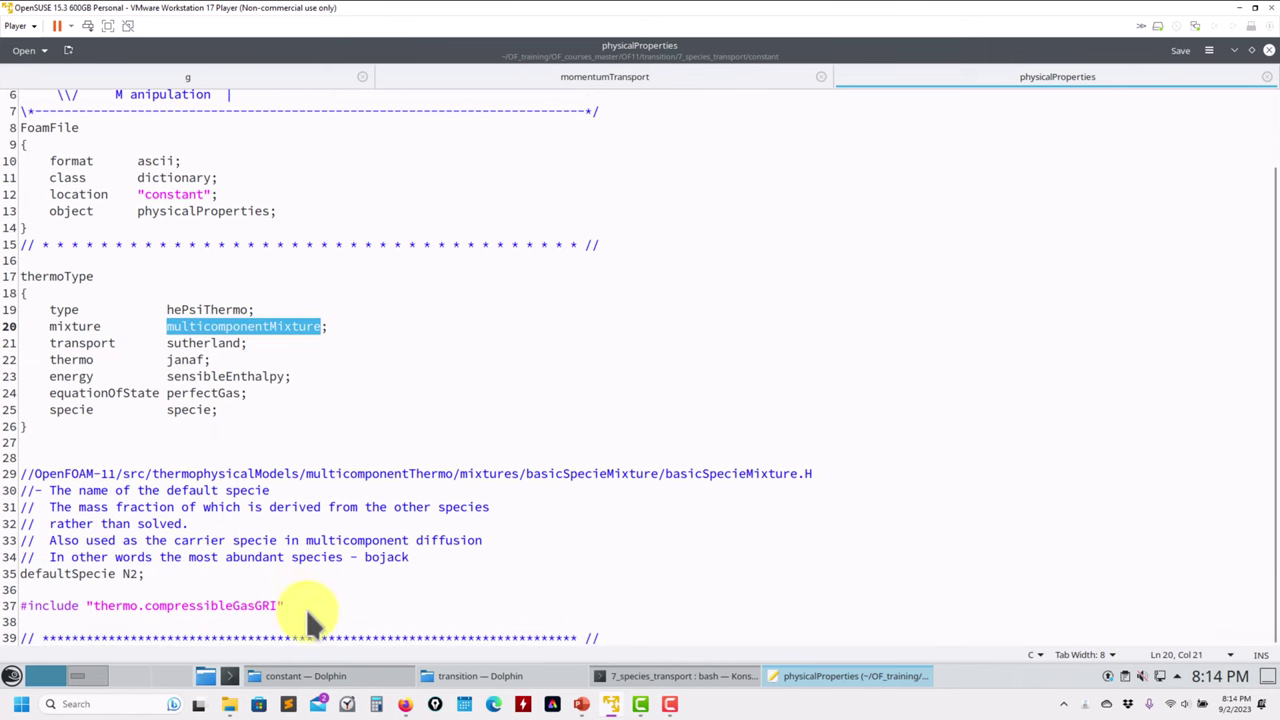
drag(309, 609, 14, 608)
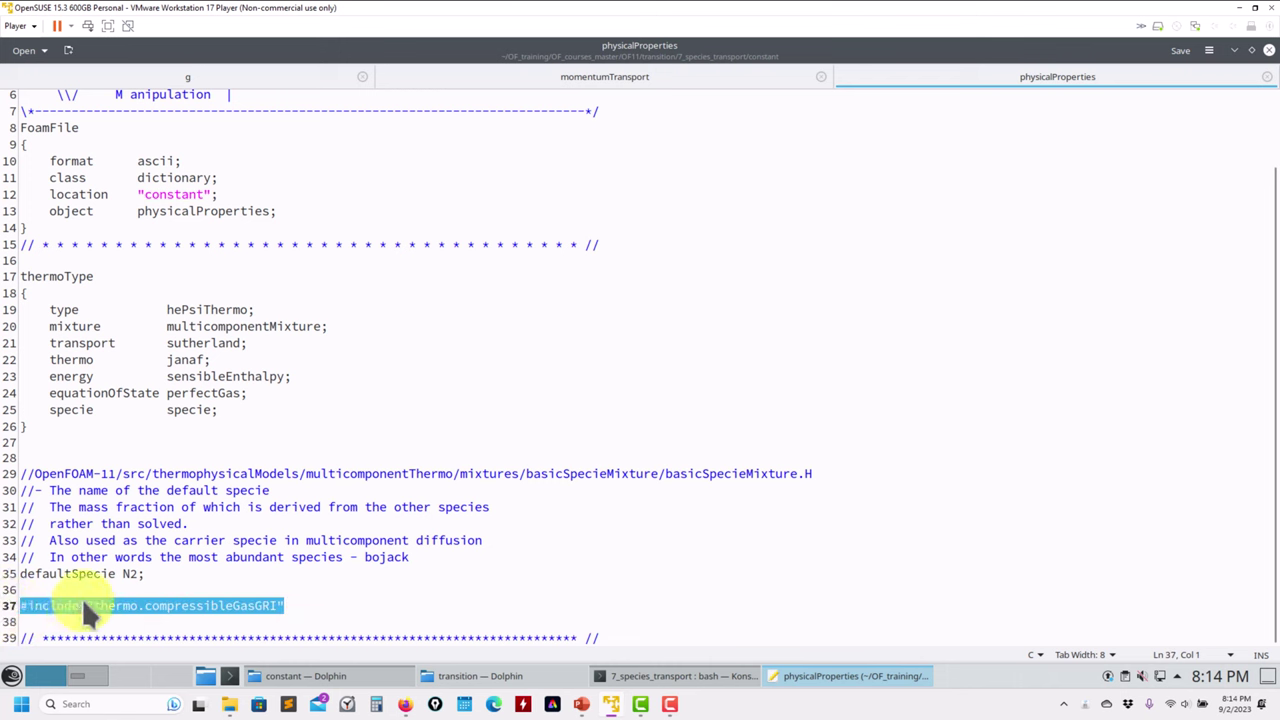
click(295, 588)
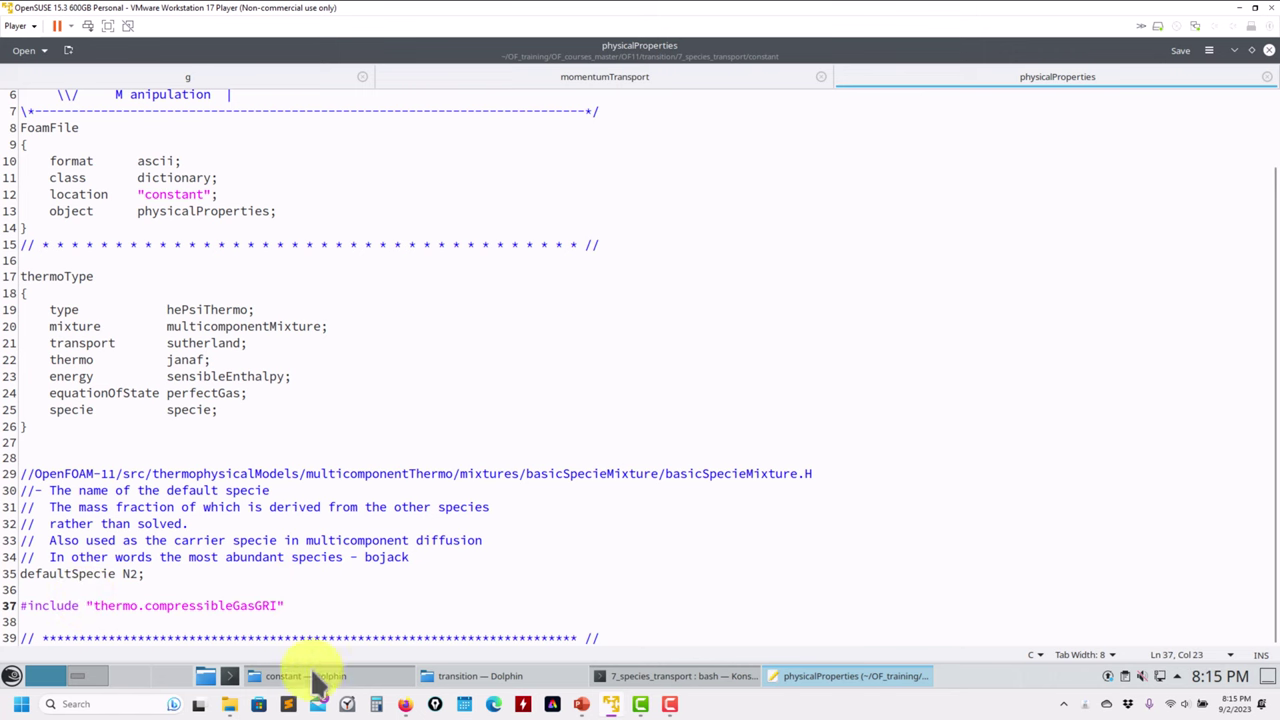
- Return to the case's constant folder and open thermo.compressibleGasGRI in the text editor
click(333, 675)
double_click(713, 52)
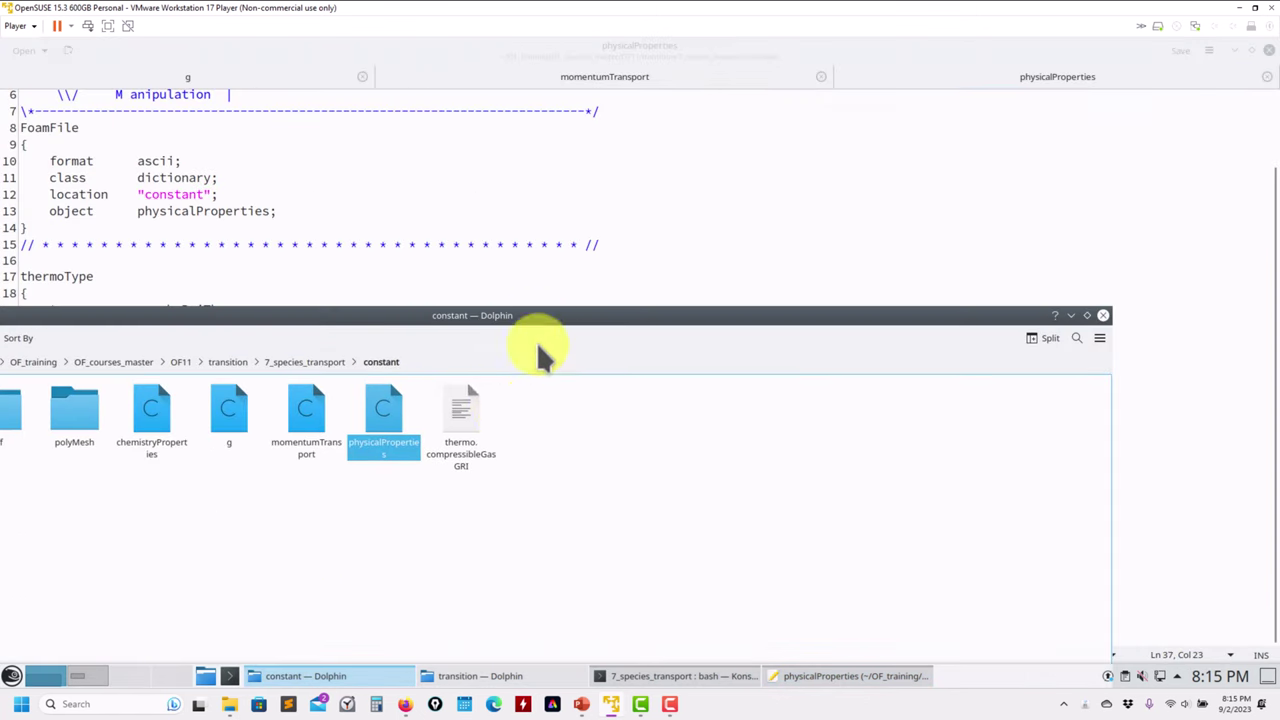
key(Right)
key(Return)
click(1070, 315)
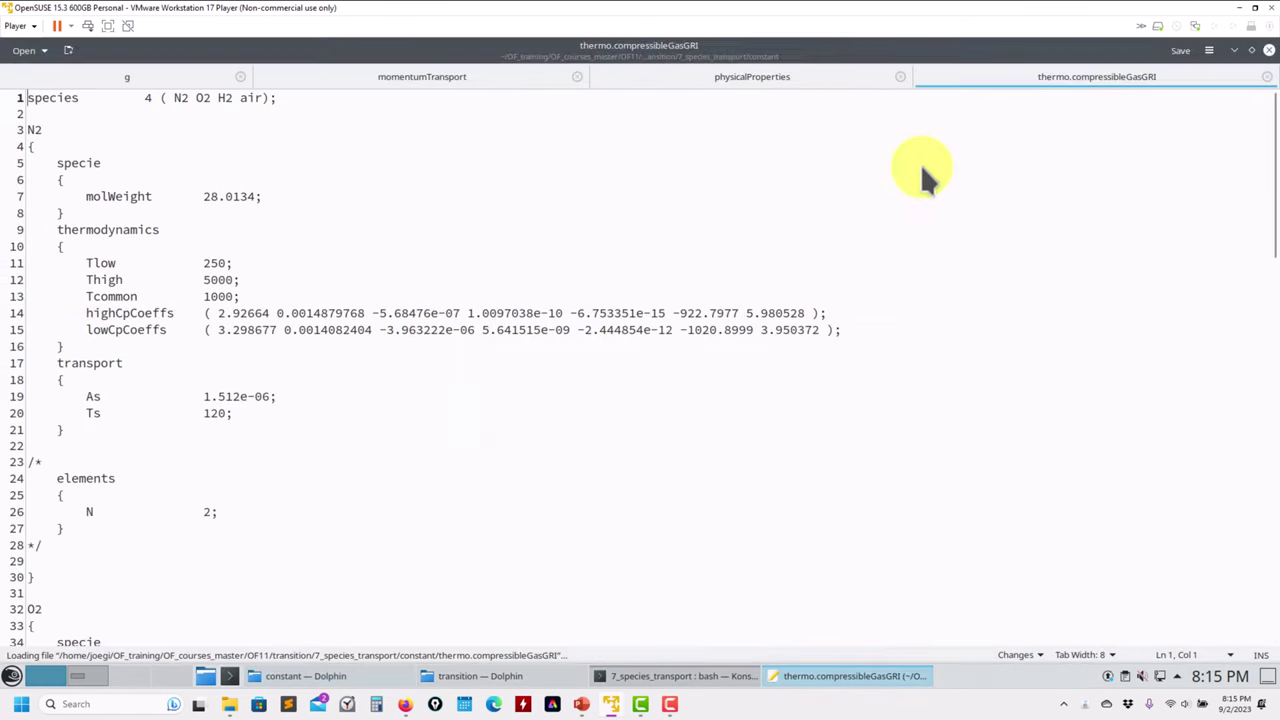
- Examine the defaultSpecie entry in physicalProperties and the species list at the beginning of thermo.compressibleGasGRI
click(816, 80)
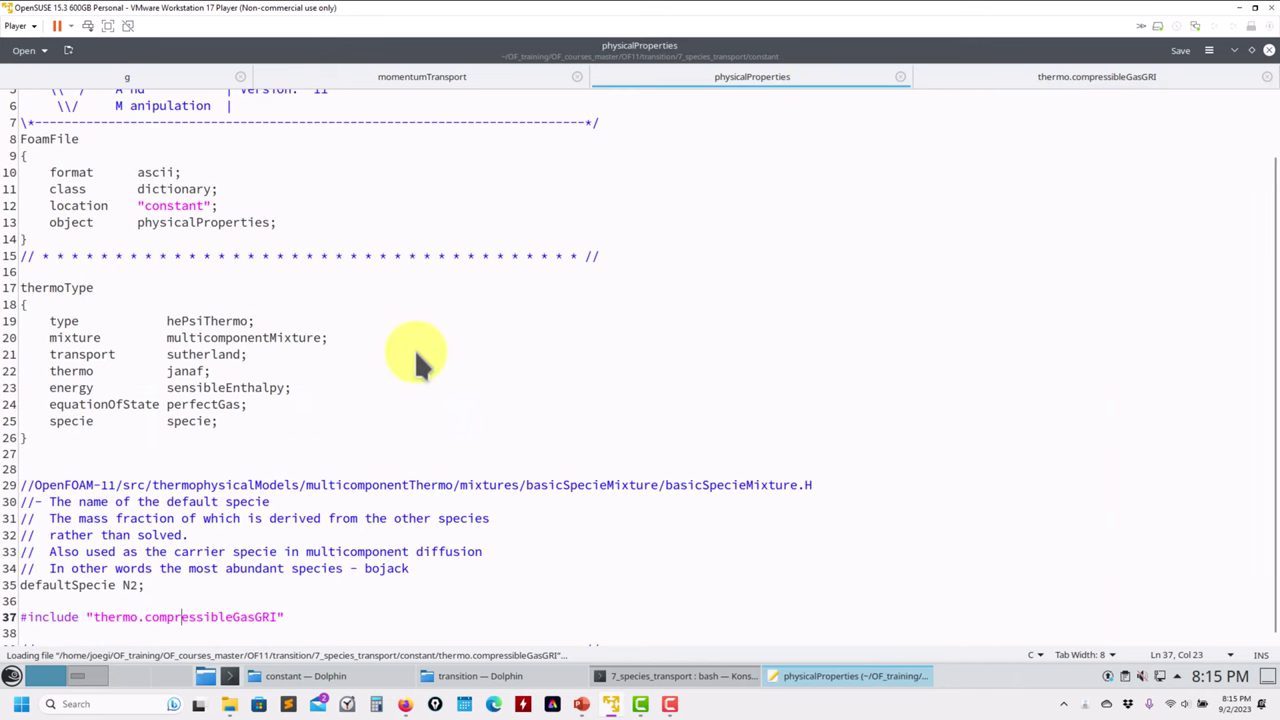
triple_click(114, 587)
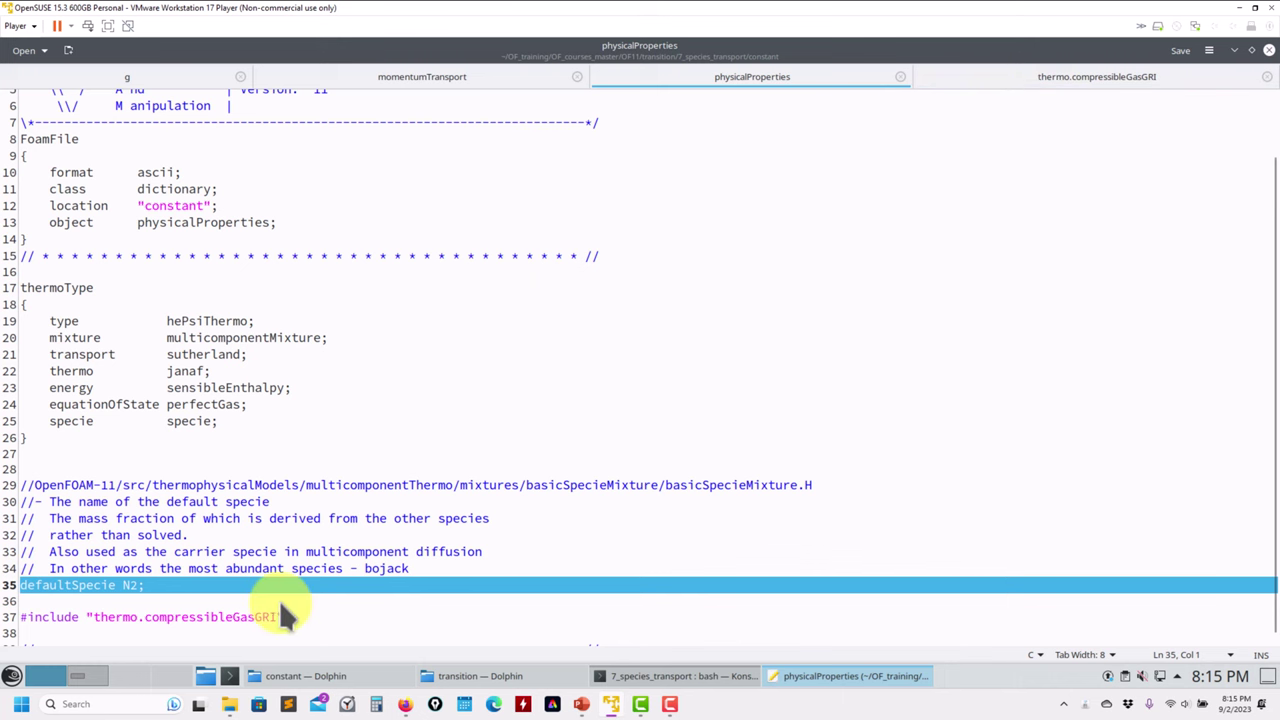
click(995, 80)
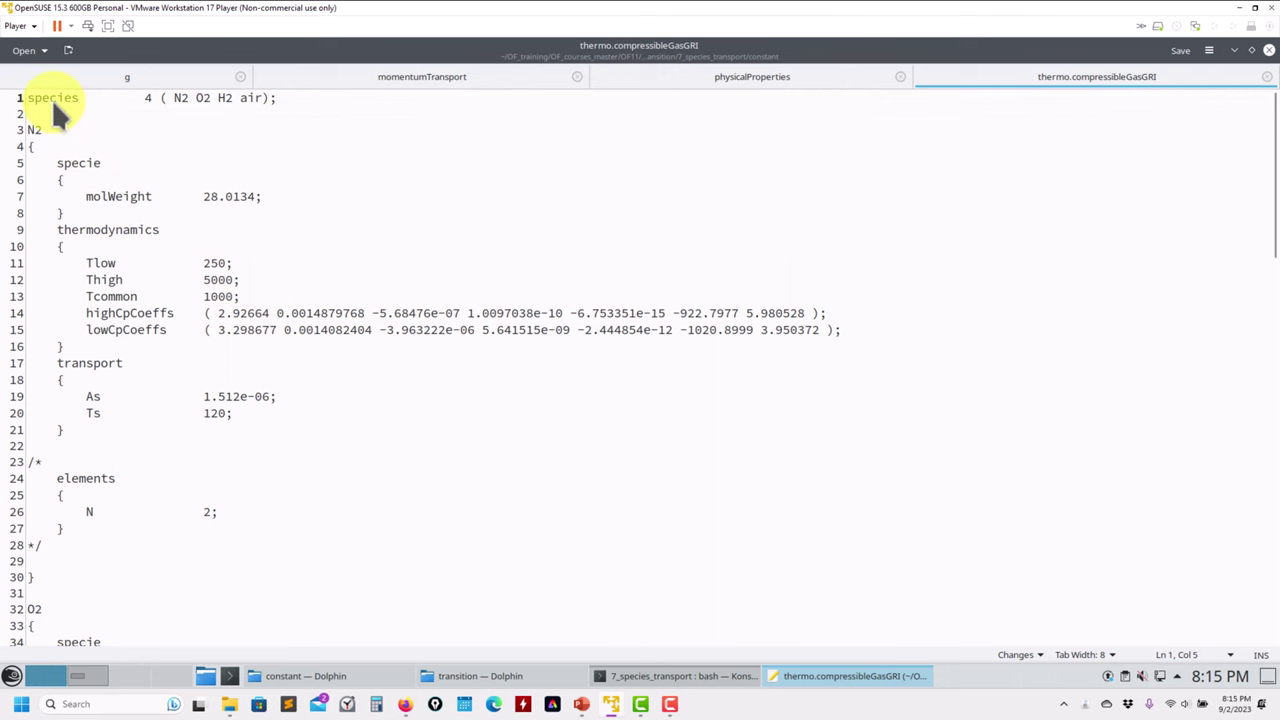
click(149, 97)
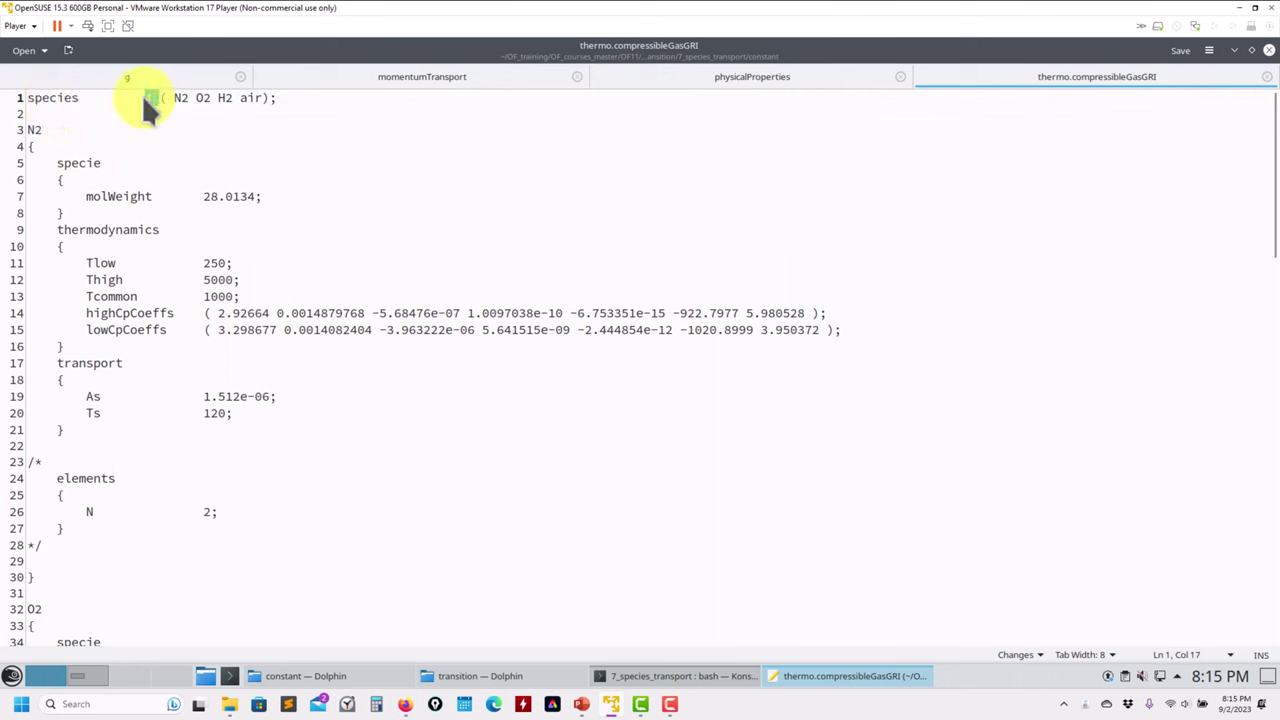
- Examine the species count and the individual names N2, O2, H2 and air on the first line of thermo.compressibleGasGRI
click(260, 97)
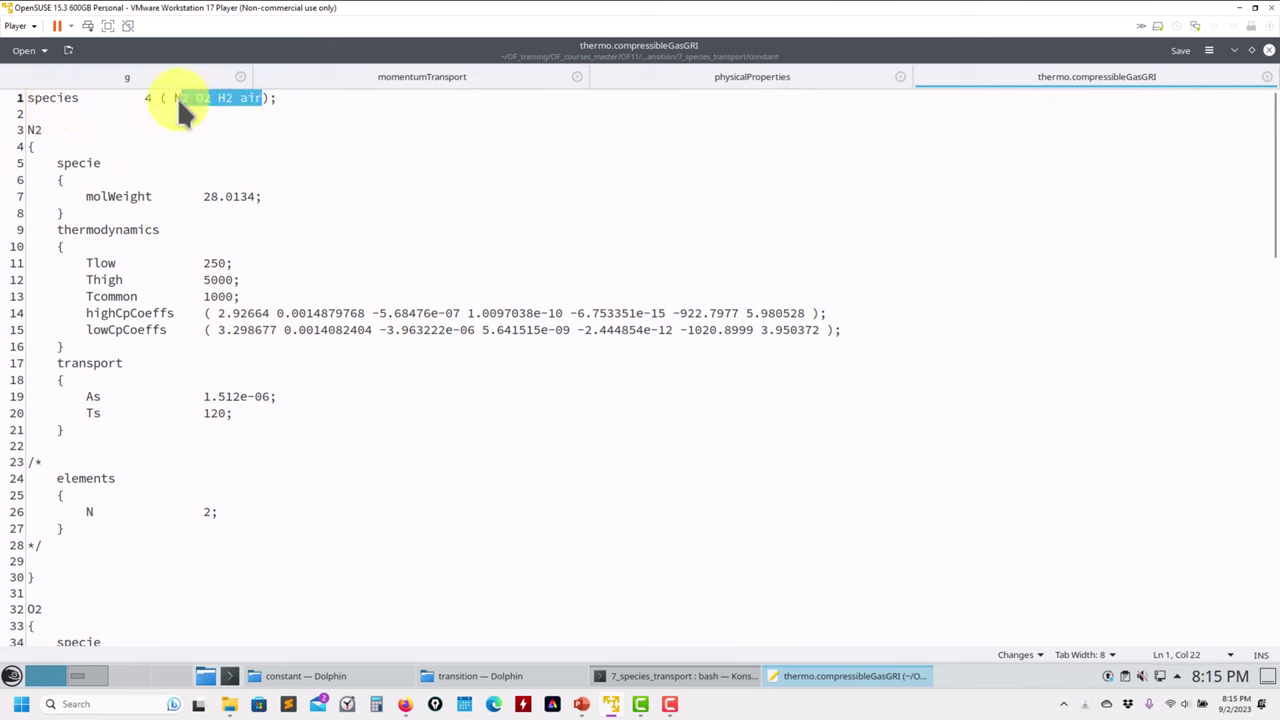
shift+click(243, 97)
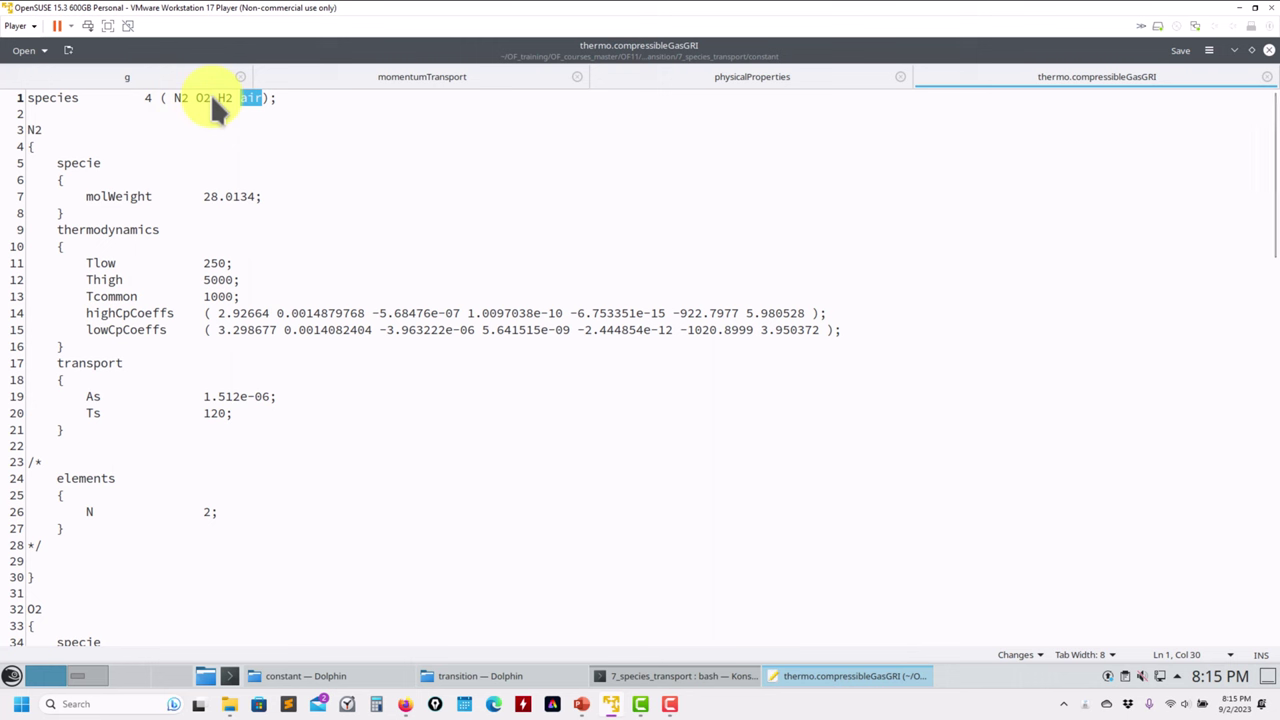
drag(211, 97, 175, 96)
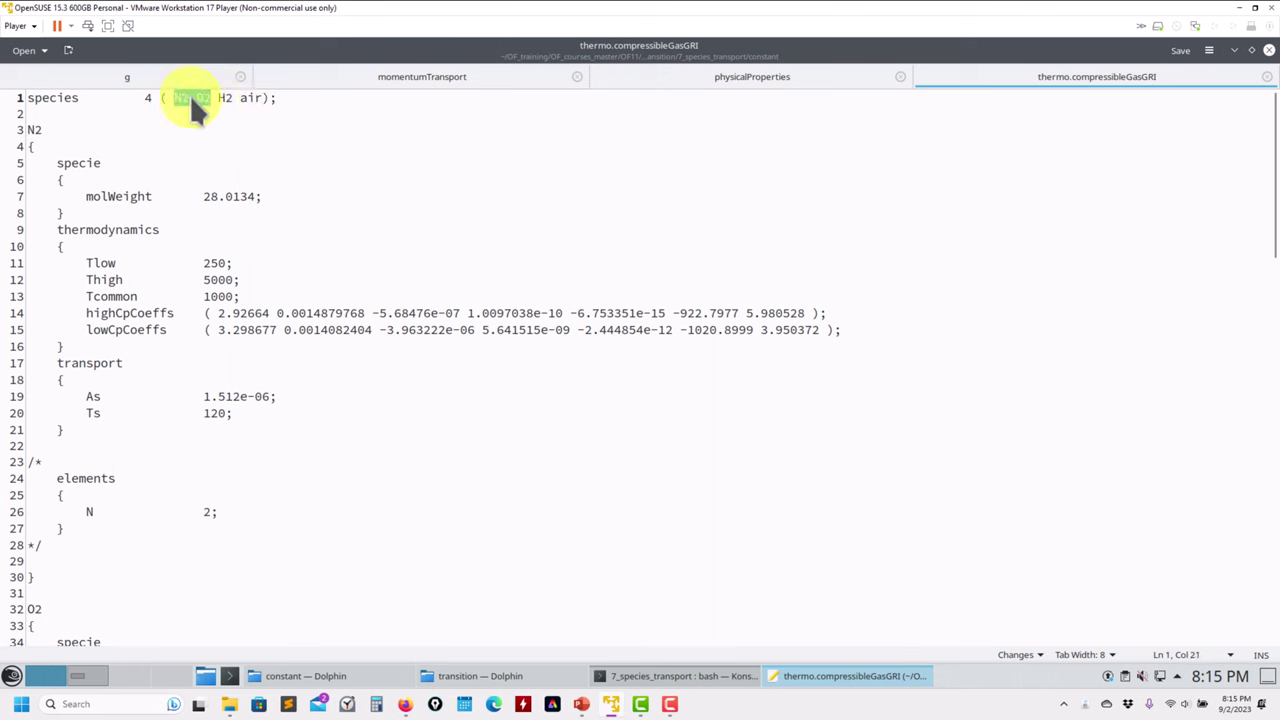
click(233, 98)
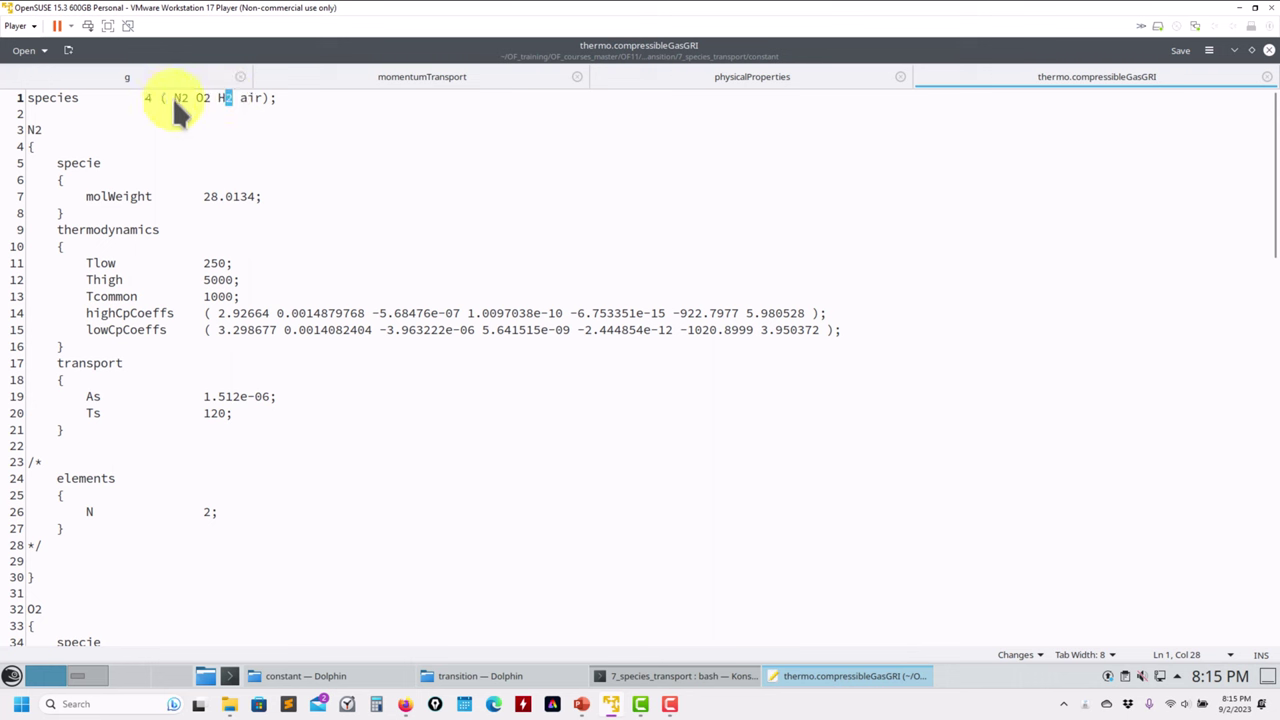
- Examine the N2 block in thermo.compressibleGasGRI, including its thermodynamics coefficients and its transport entries As and Ts
drag(44, 130, 27, 130)
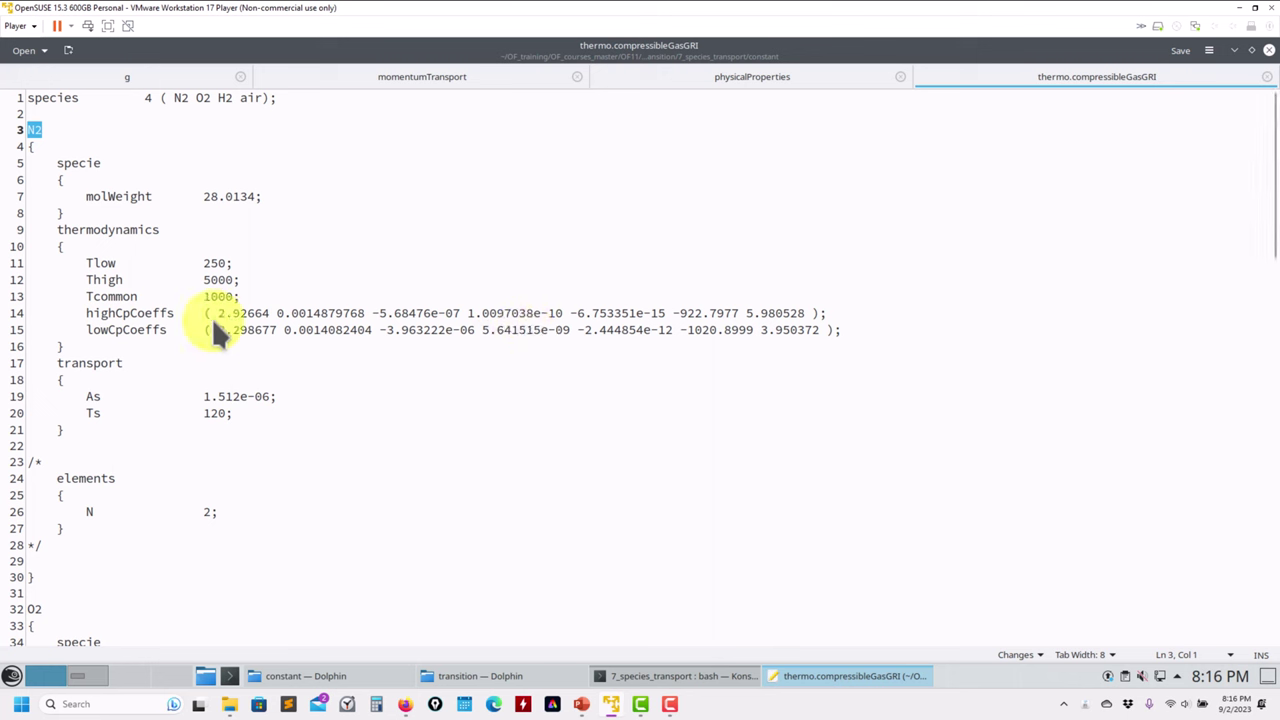
drag(64, 350, 45, 258)
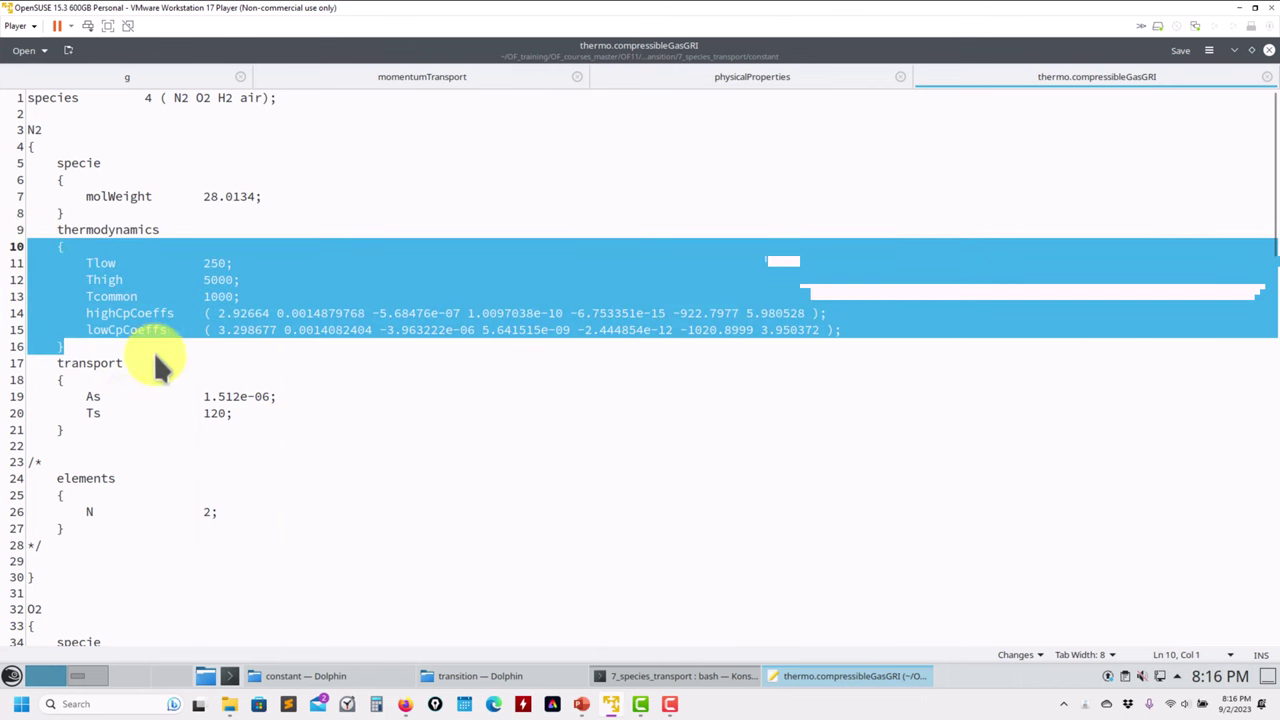
click(78, 423)
drag(78, 423, 28, 366)
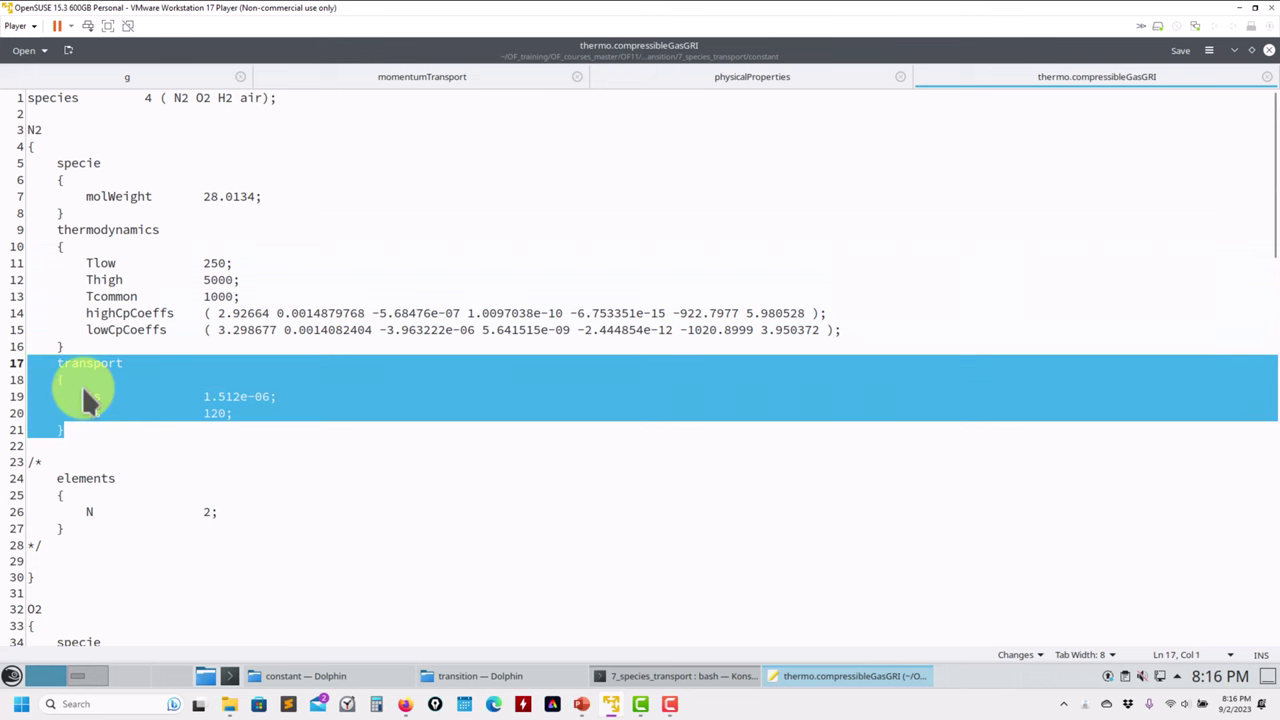
click(217, 398)
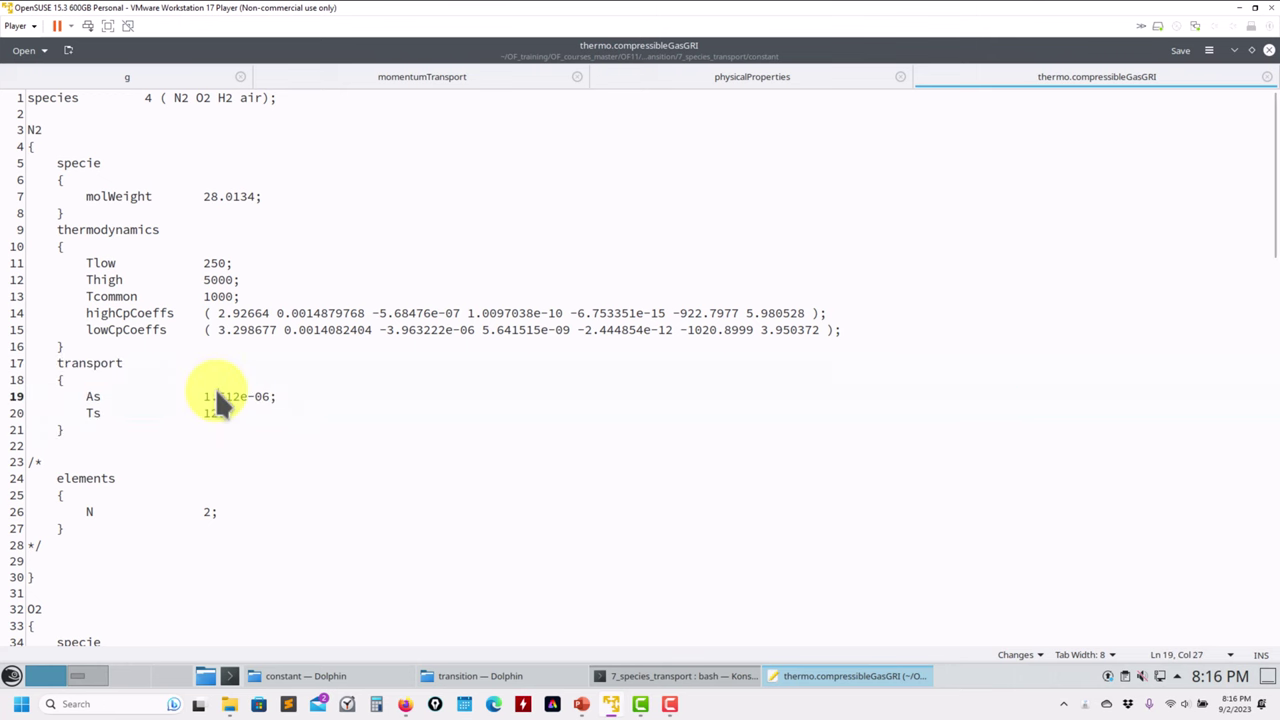
- Read through the O2, H2 and air blocks in thermo.compressibleGasGRI
scroll(210, 398, down, 6)
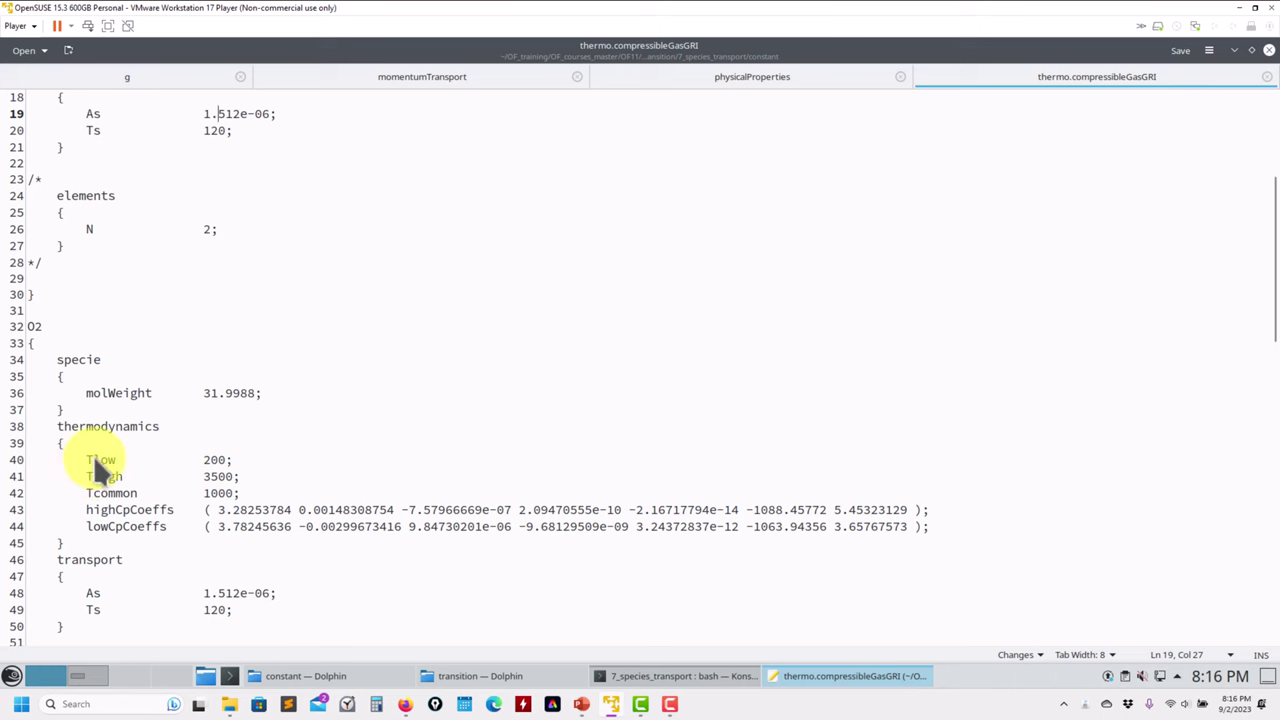
scroll(94, 463, down, 5)
scroll(95, 468, down, 4)
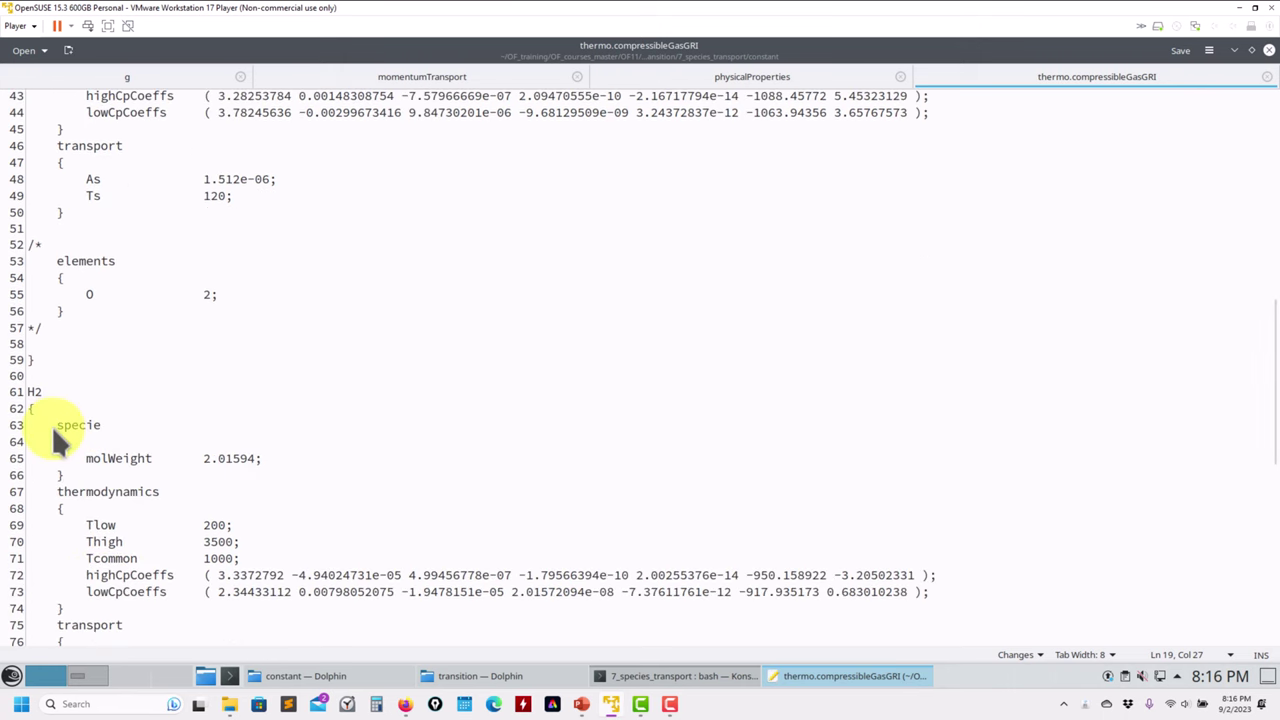
scroll(53, 435, down, 8)
scroll(48, 440, down, 2)
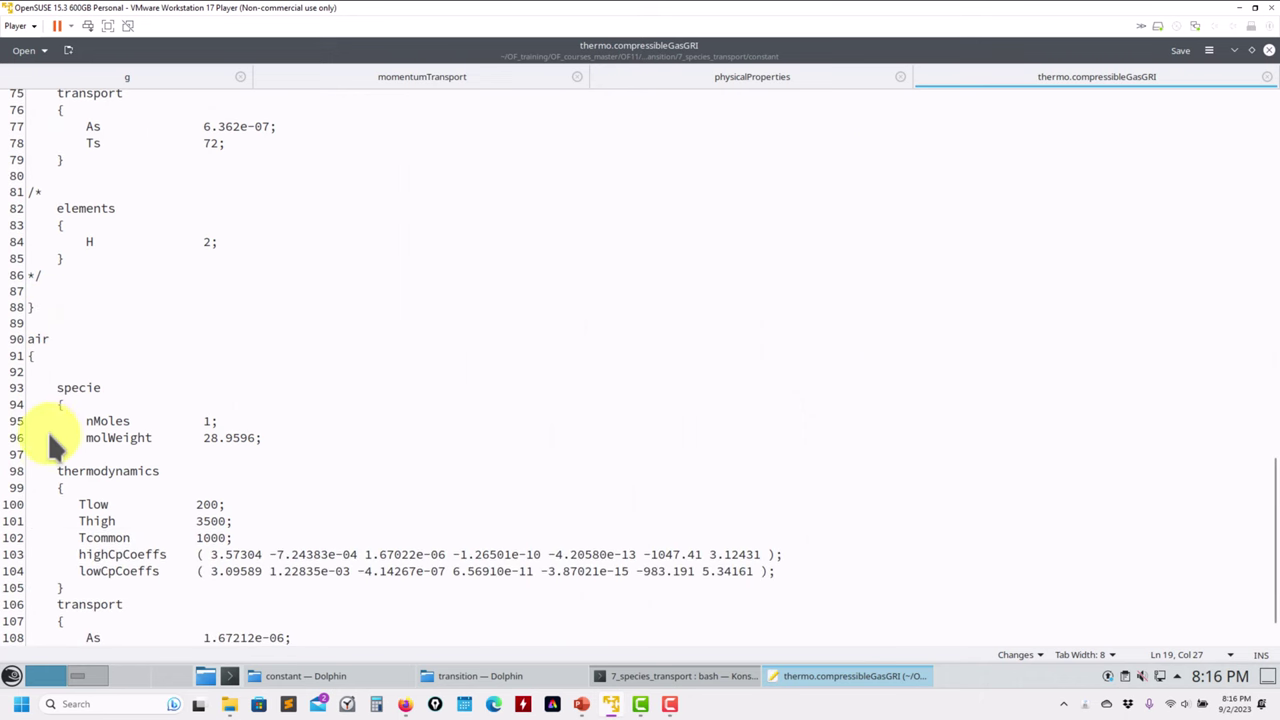
scroll(99, 308, up, 7)
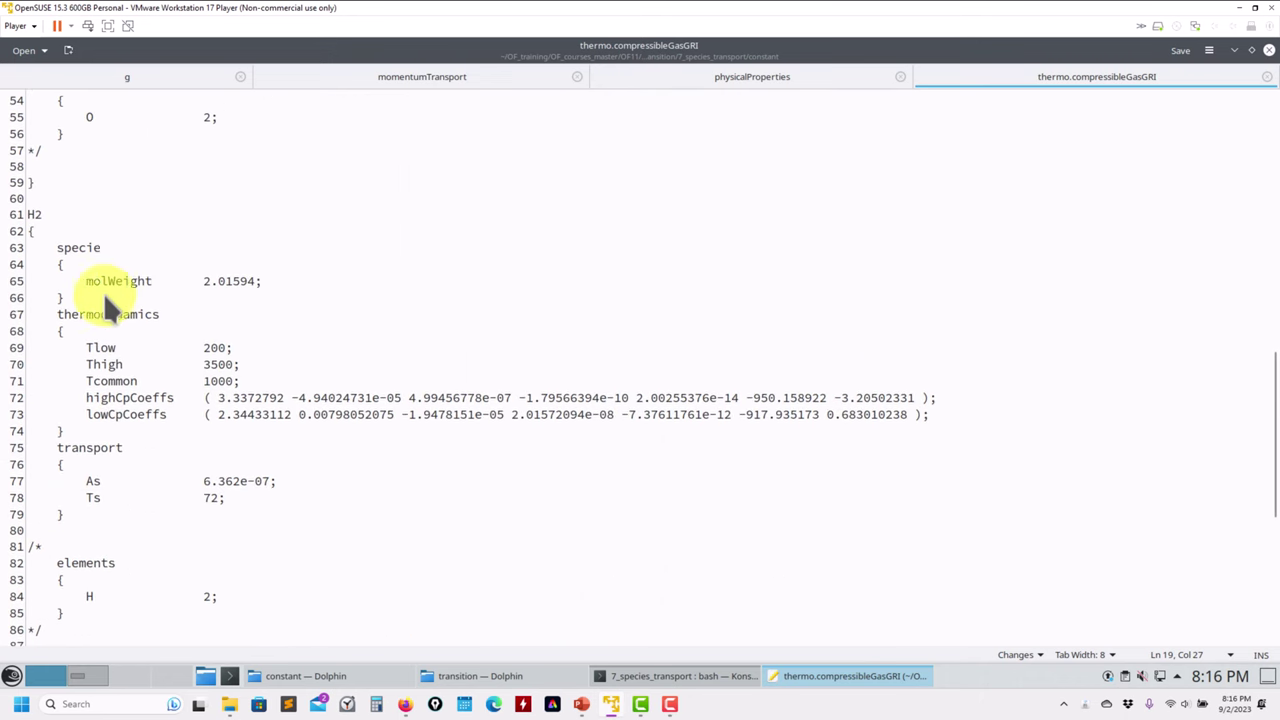
scroll(112, 284, down, 1)
scroll(116, 538, down, 6)
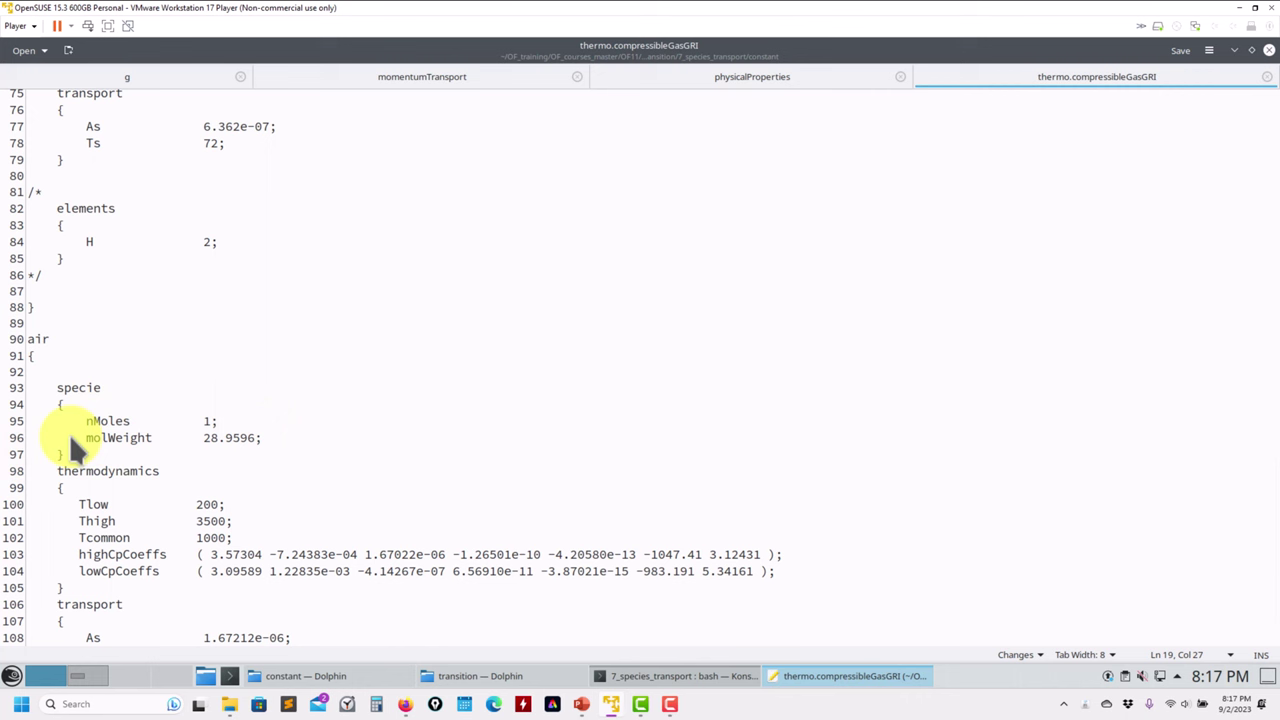
- Examine the air block's molWeight, its As and Ts transport entries, and its thermodynamics entries from Tlow to lowCpCoeffs
drag(87, 438, 290, 440)
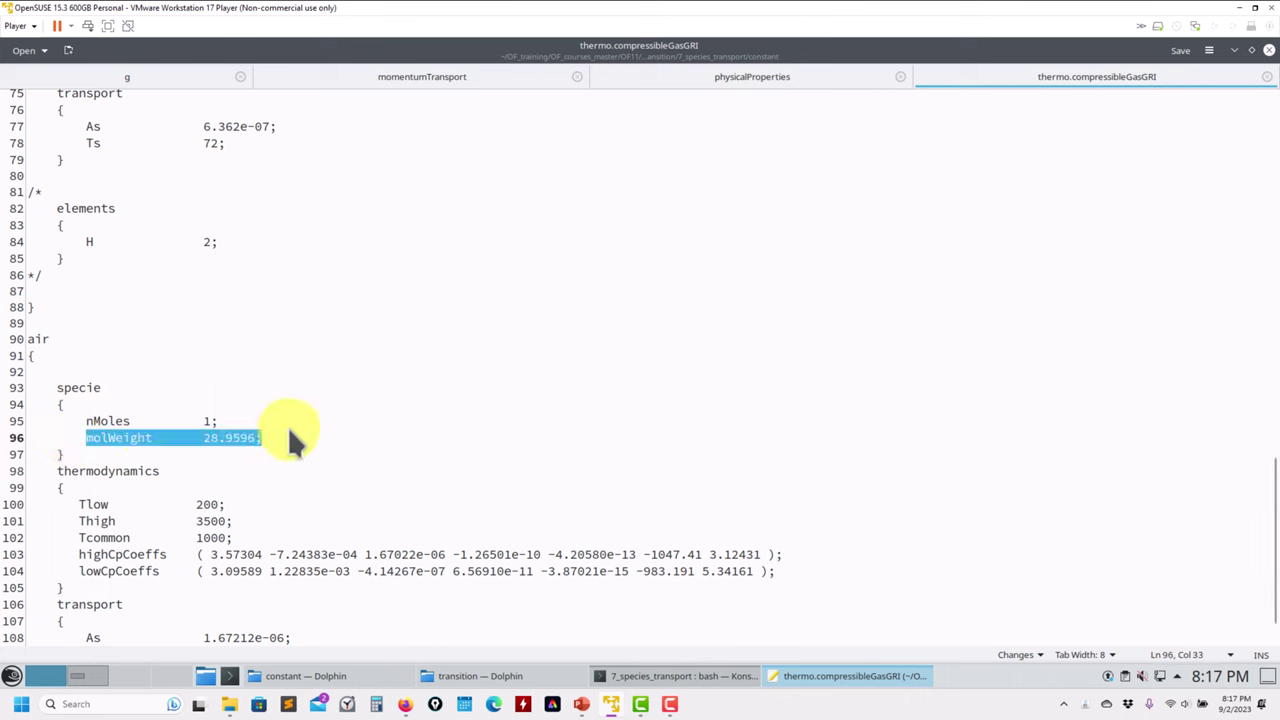
scroll(295, 442, down, 2)
drag(279, 590, 30, 580)
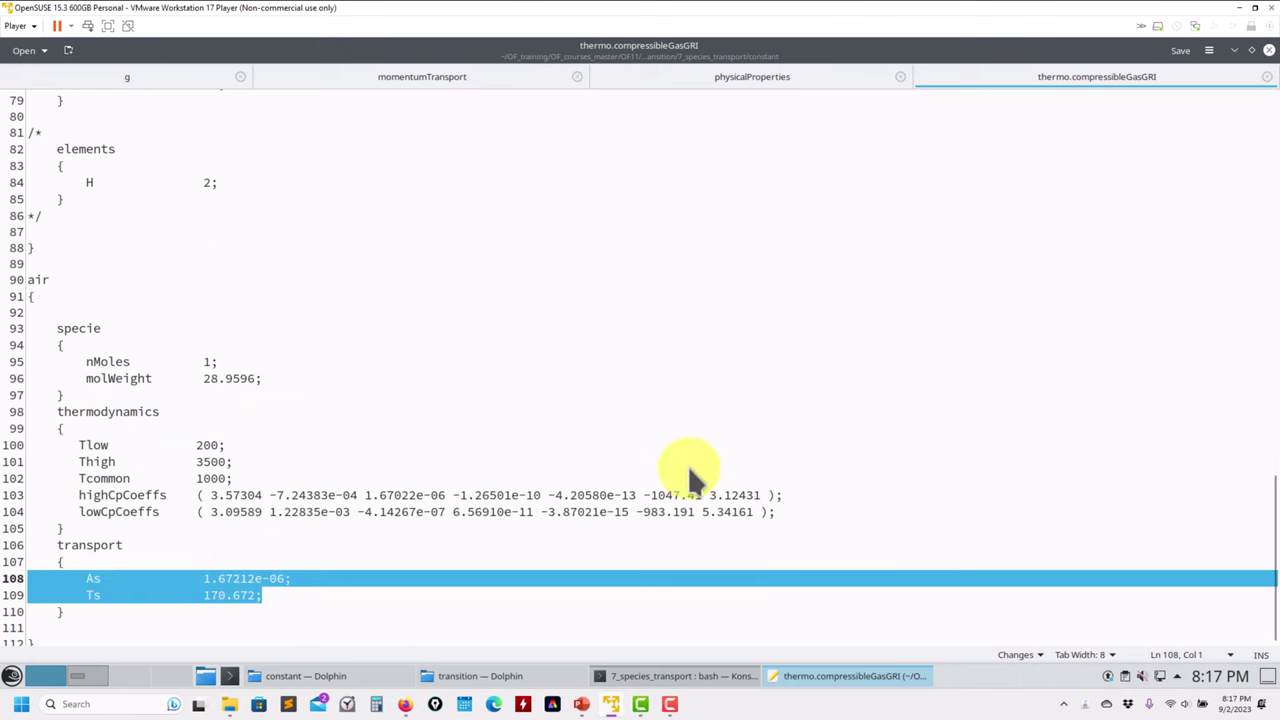
drag(780, 512, 4, 462)
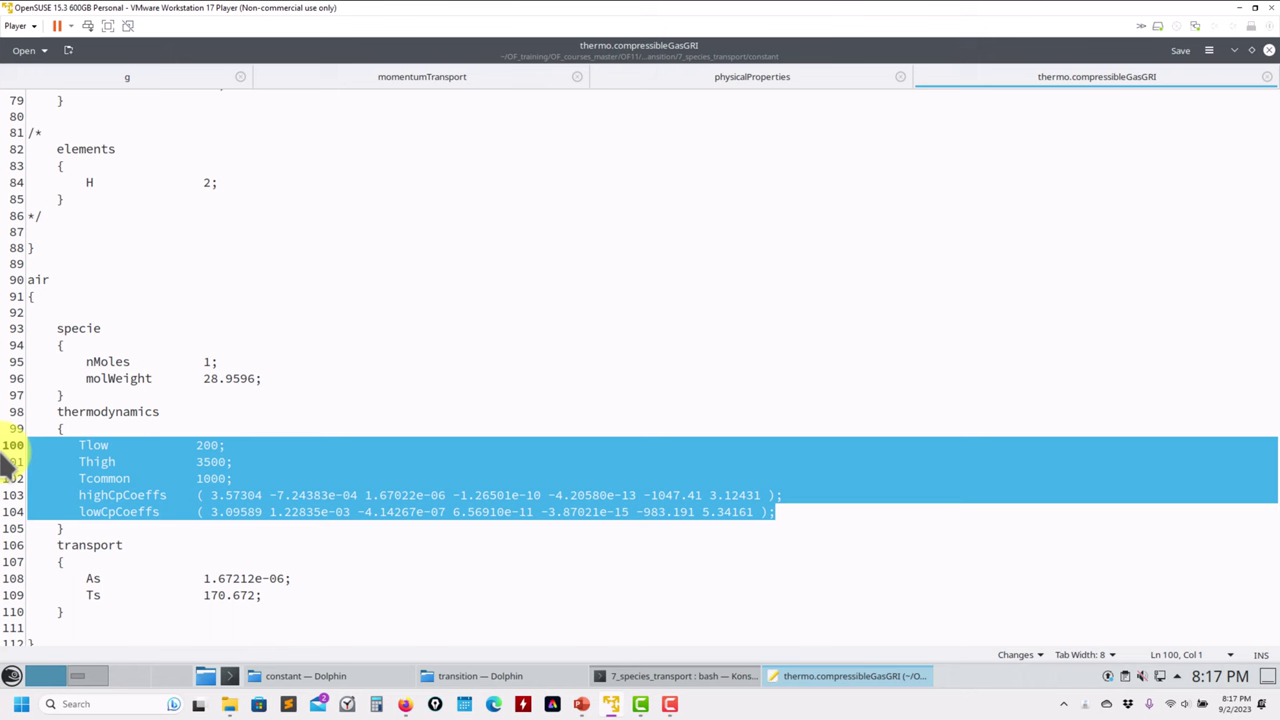
- Return to physicalProperties and review the defaultSpecie entry and the include line for thermo.compressibleGasGRI
scroll(394, 395, up, 12)
click(725, 76)
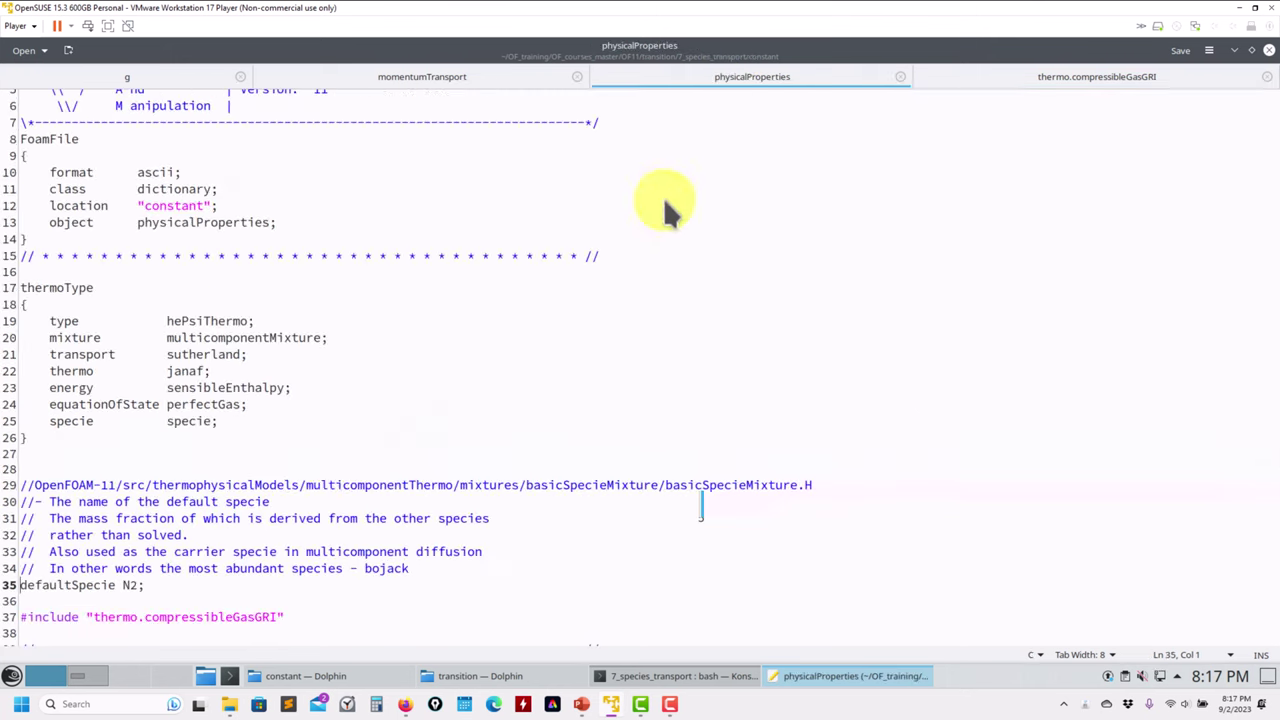
click(1100, 76)
click(822, 78)
scroll(362, 395, down, 1)
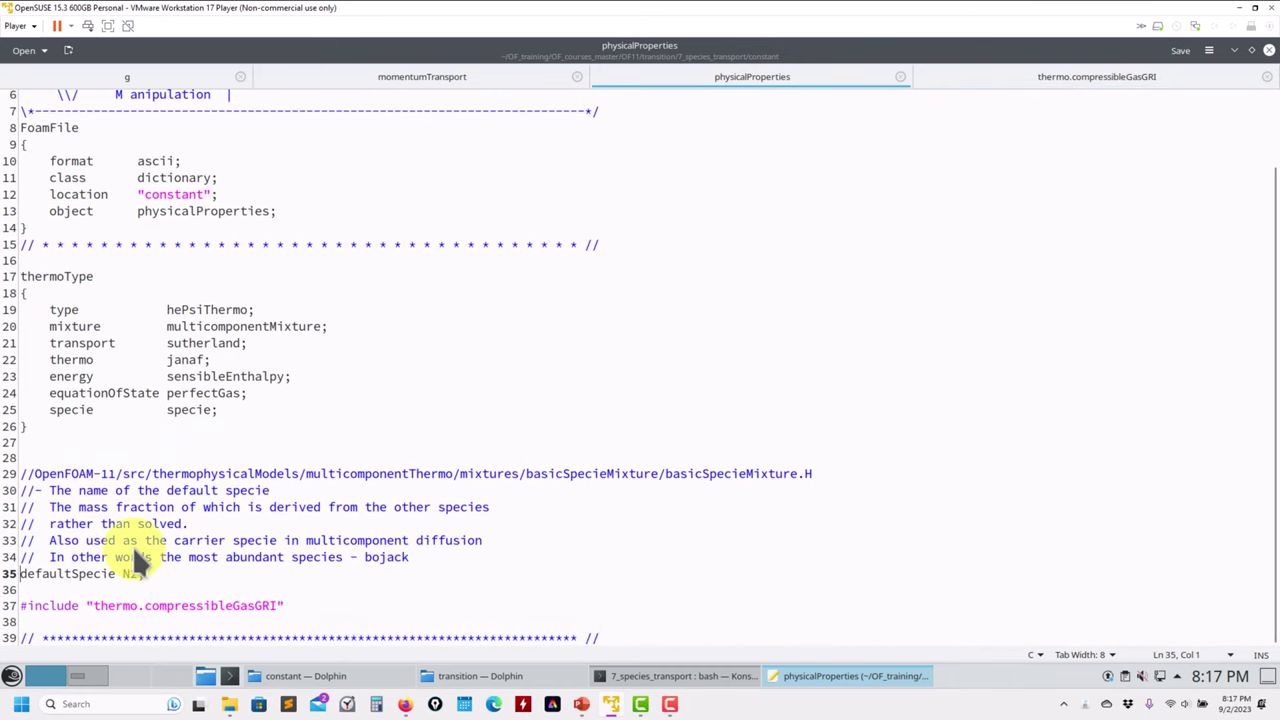
- Look into the case's system folder in the file manager, then return to the 7_species_transport folder with the window restored
click(322, 676)
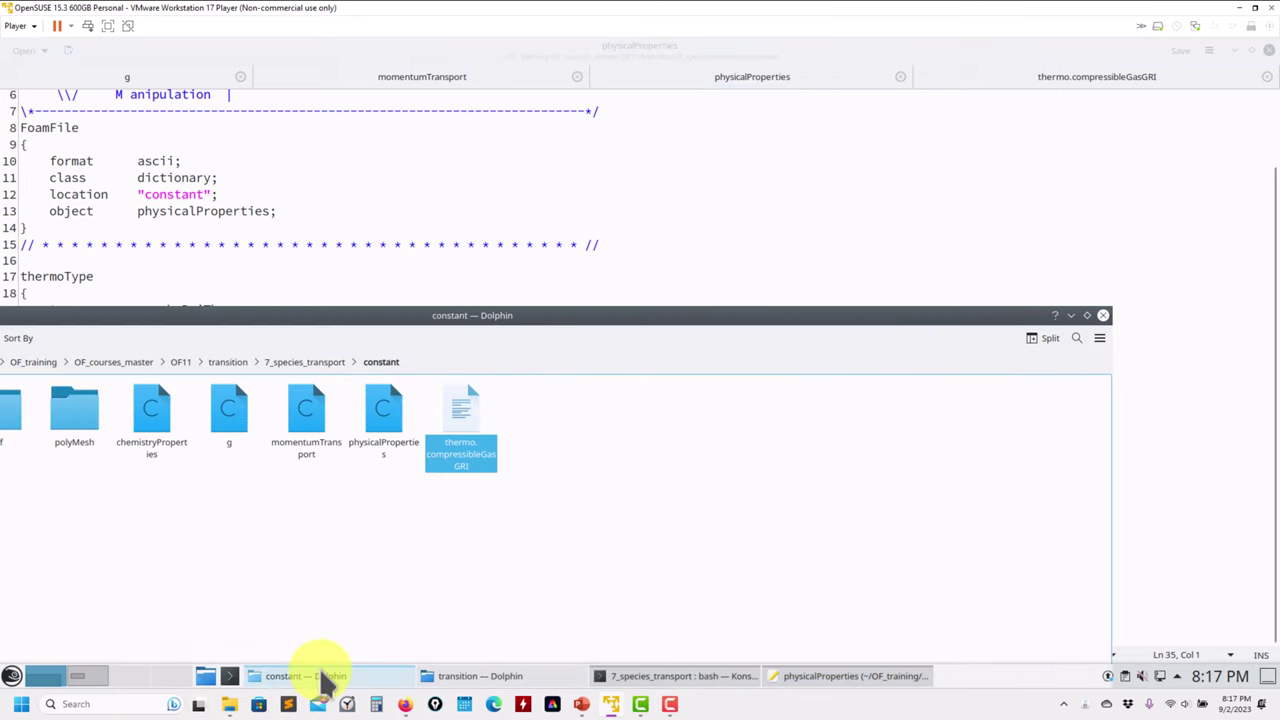
click(1087, 315)
click(482, 93)
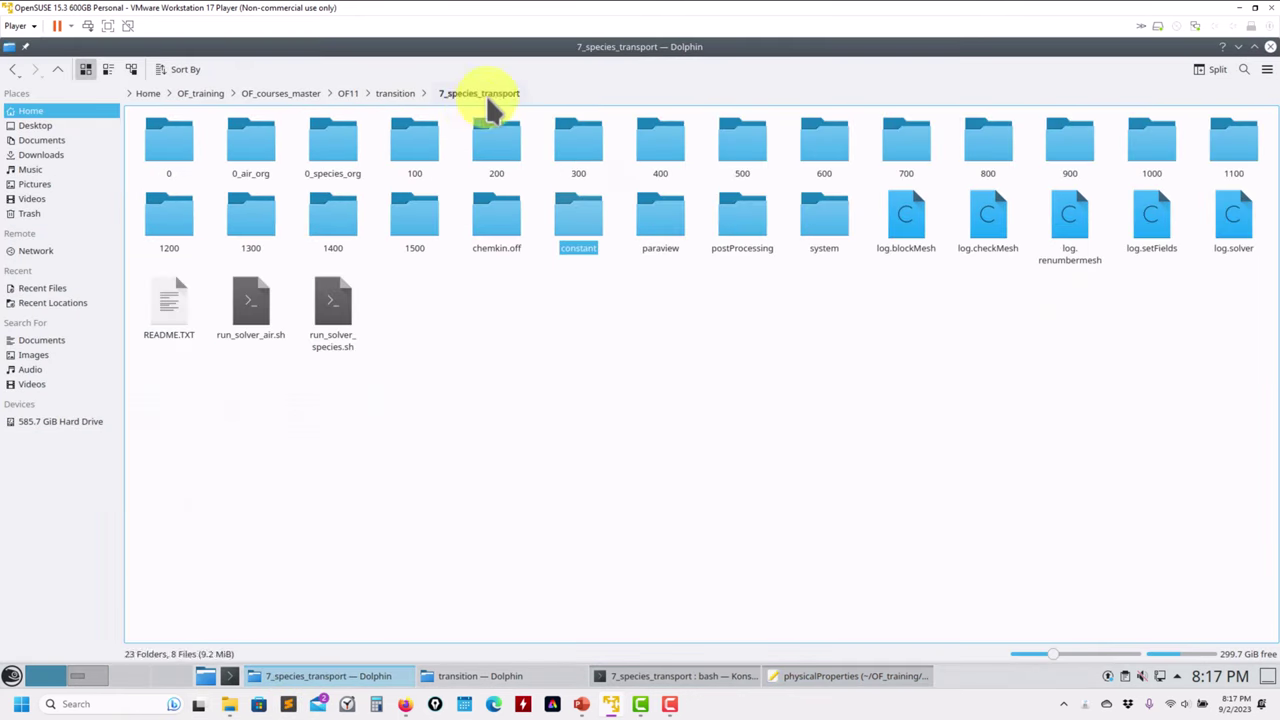
double_click(829, 226)
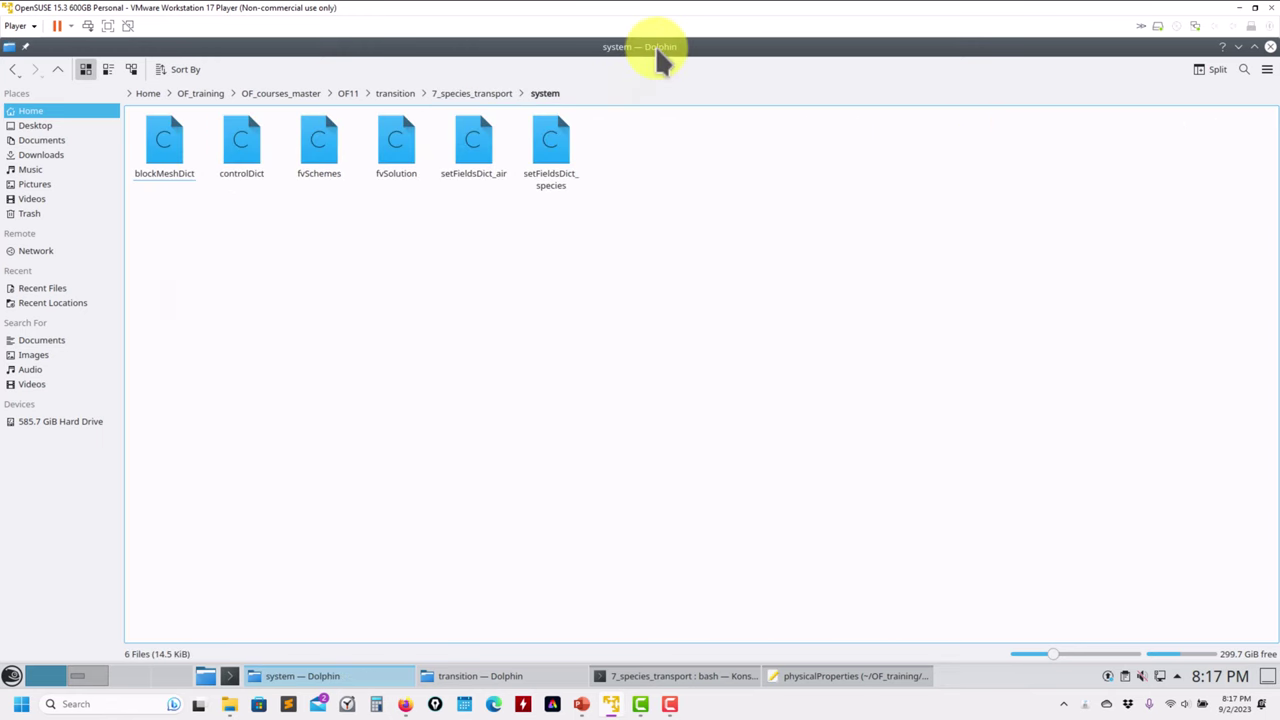
click(59, 71)
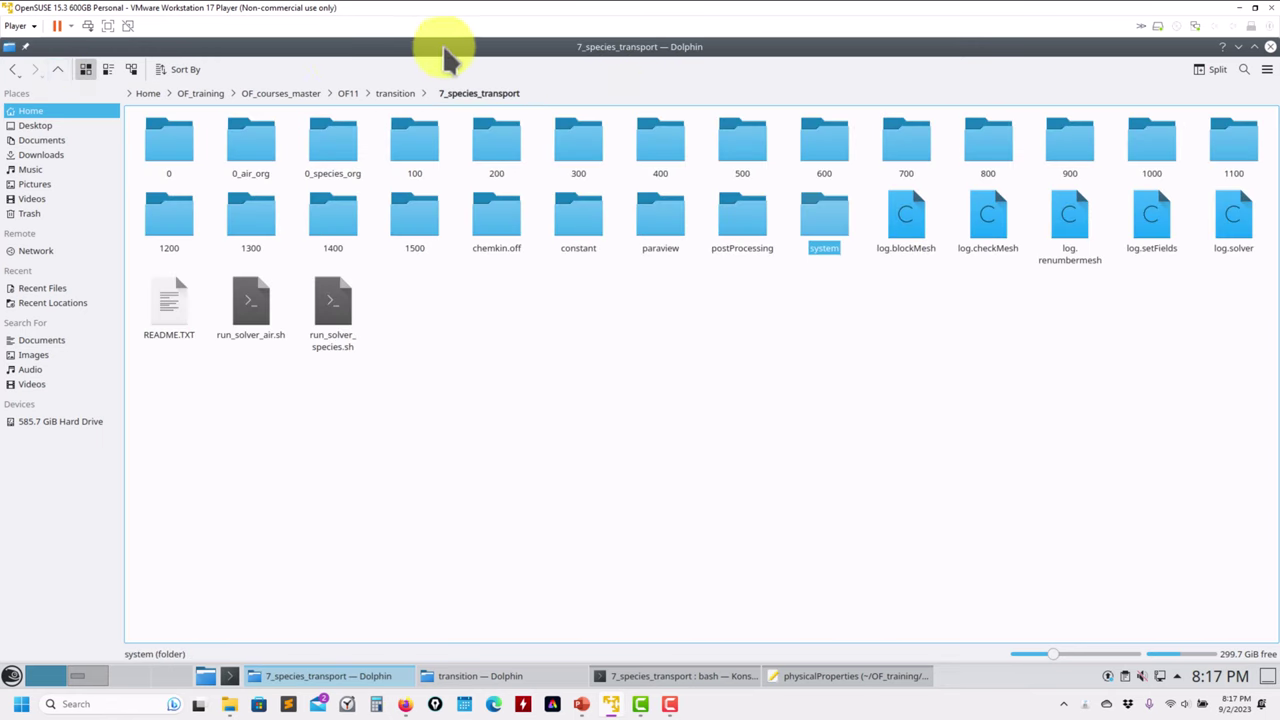
drag(471, 52, 427, 148)
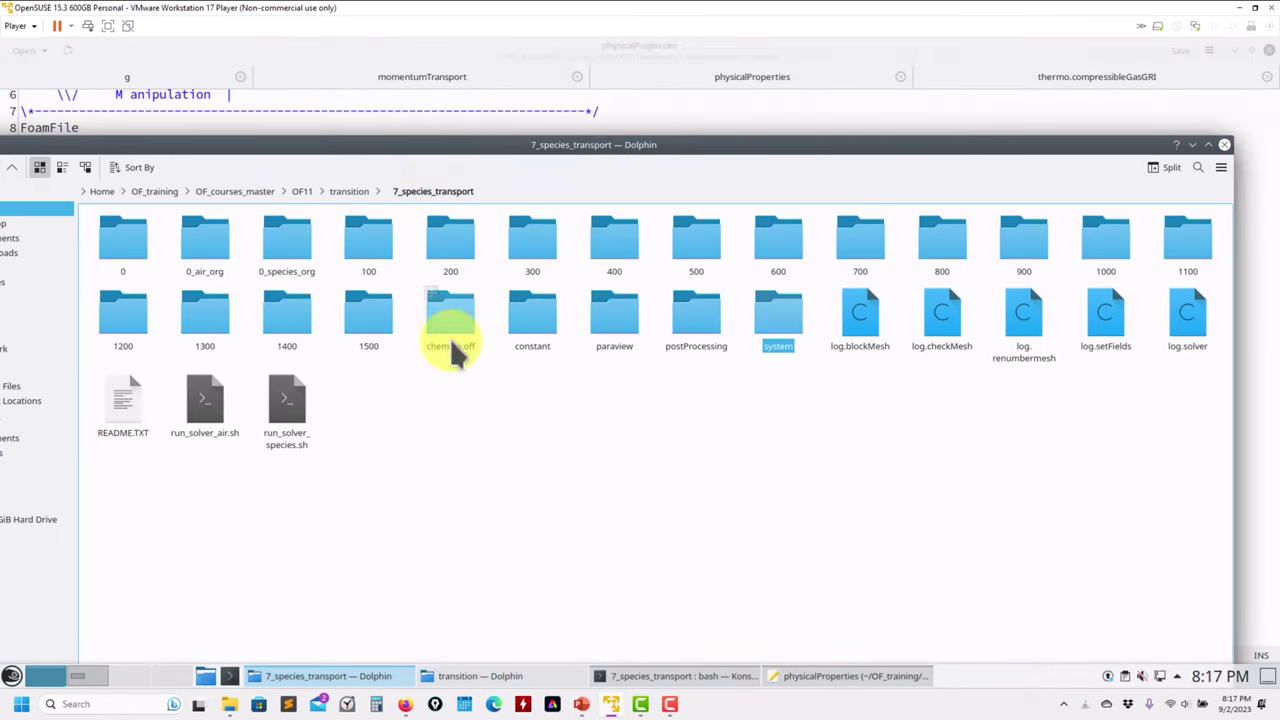
- Inspect the files in the off subfolder of the case's constant folder
double_click(545, 338)
double_click(135, 248)
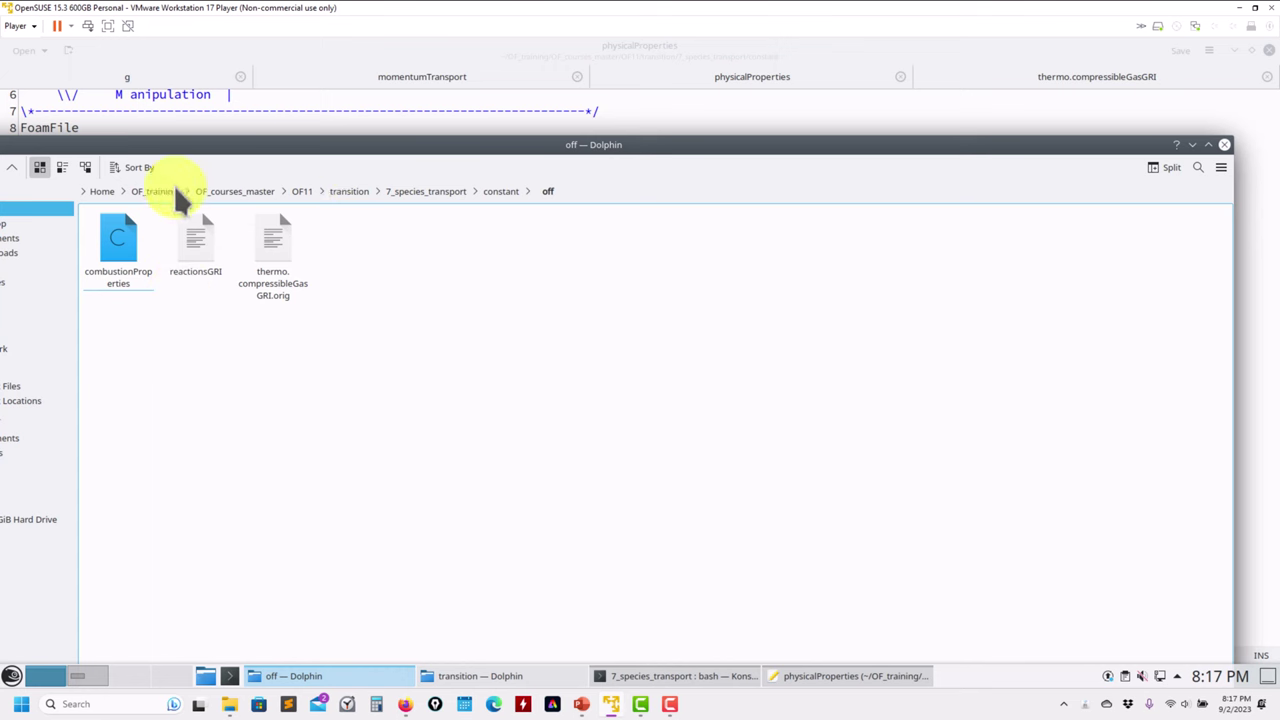
drag(368, 160, 608, 143)
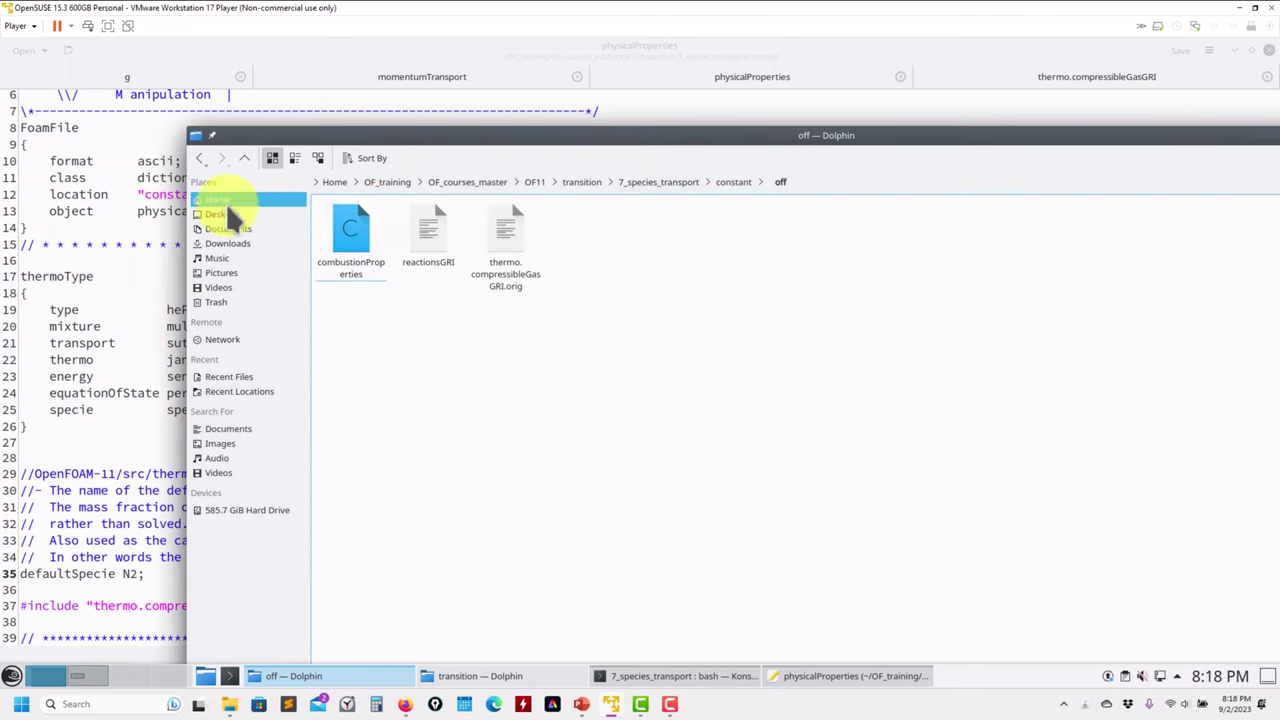
- Open chemistryProperties from the case's constant folder in the text editor and examine its chemistry setting
click(245, 159)
click(508, 259)
drag(510, 268, 106, 194)
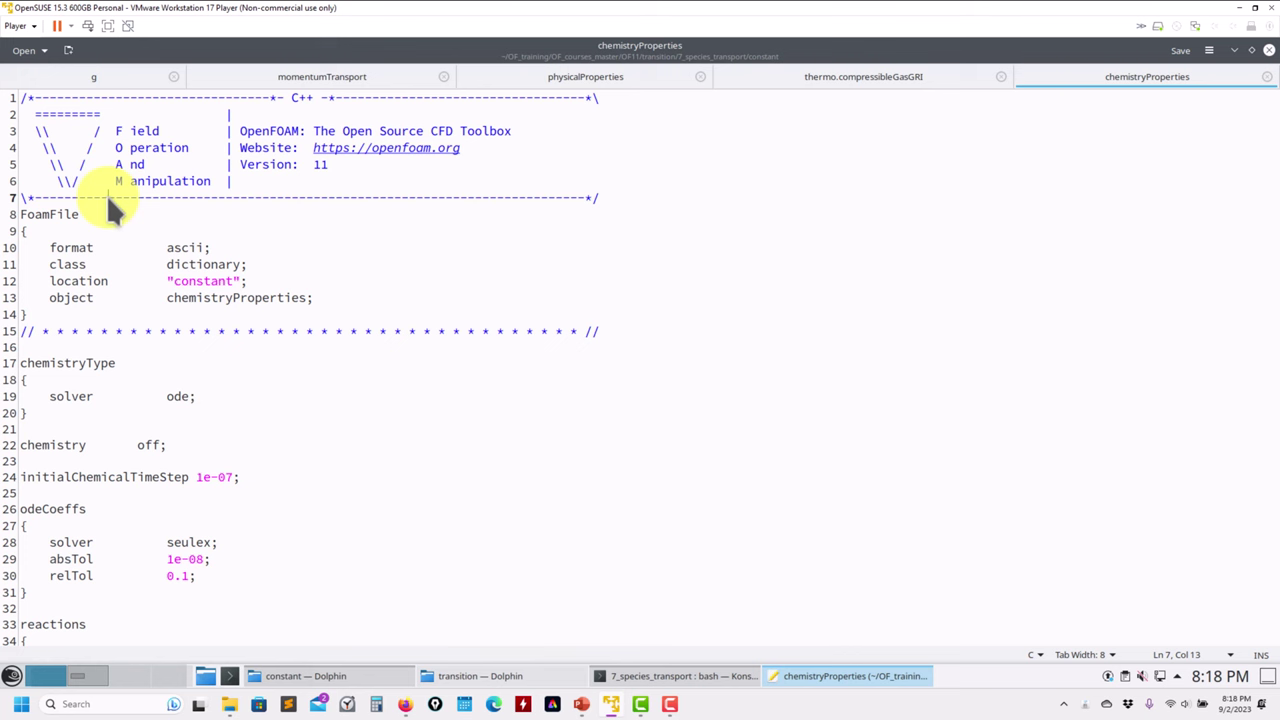
scroll(245, 365, down, 2)
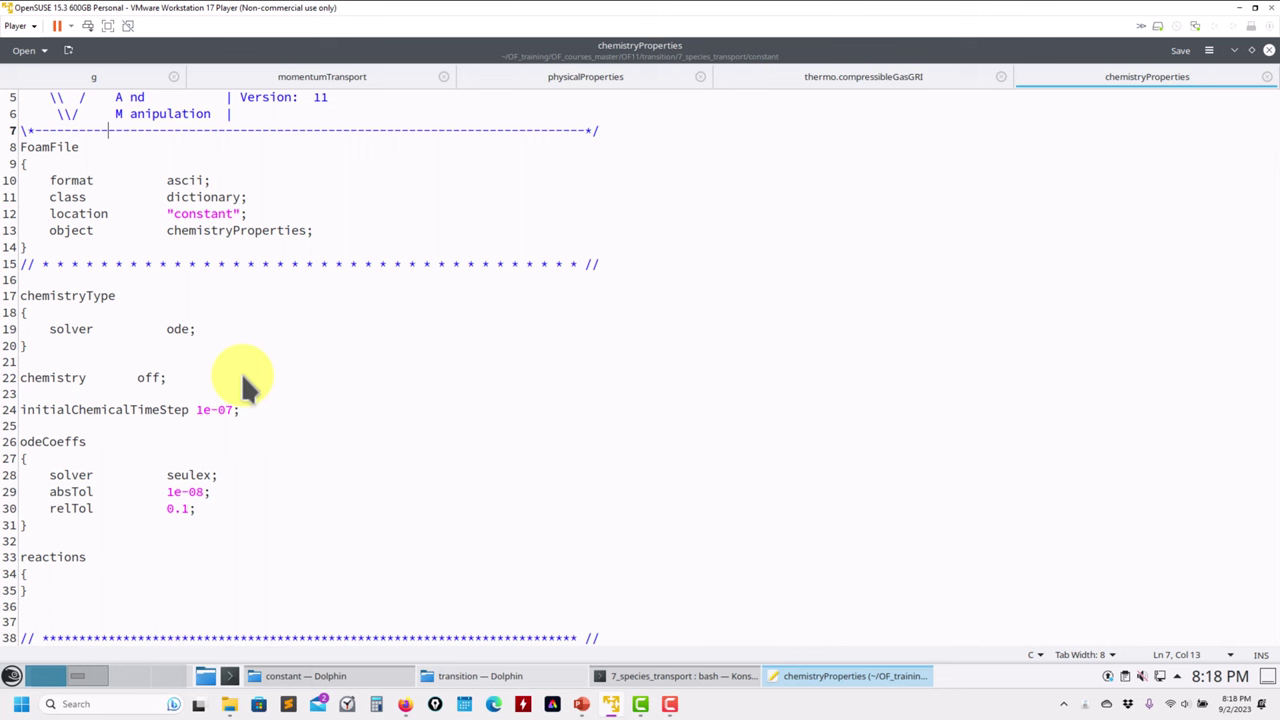
double_click(150, 381)
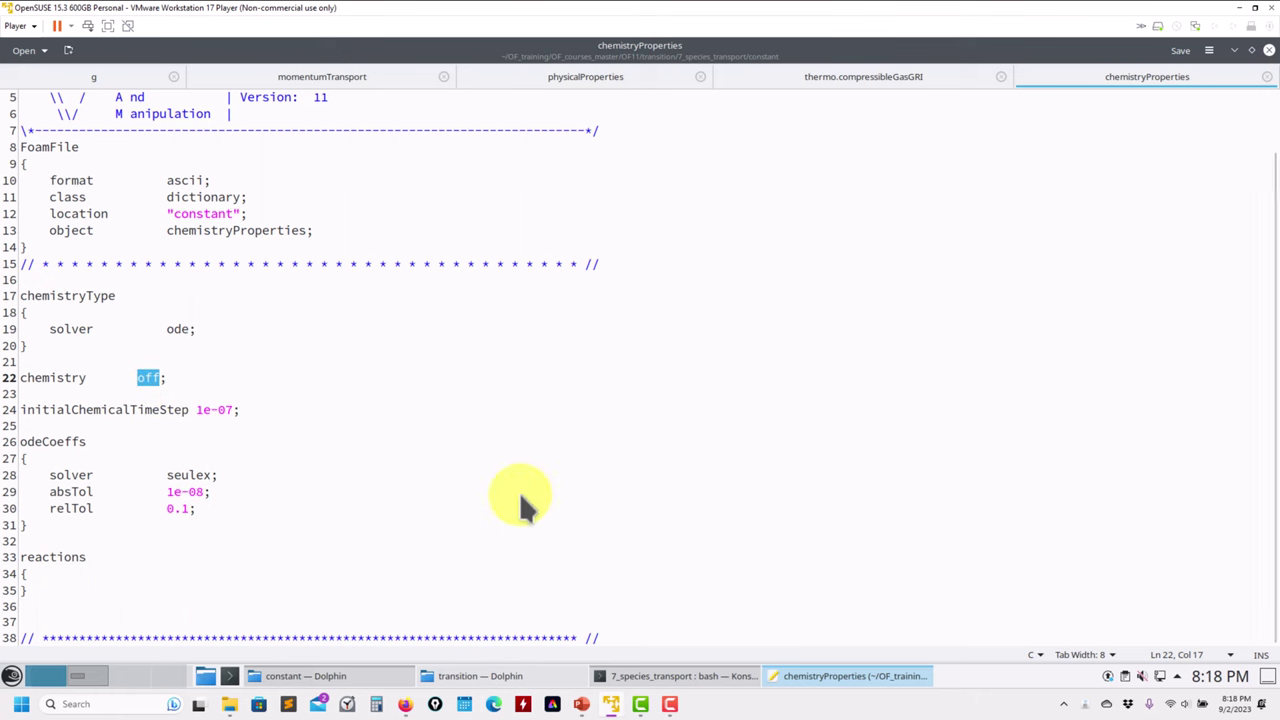
- Recheck the contents of the off subfolder, then go back to the constant folder
click(318, 678)
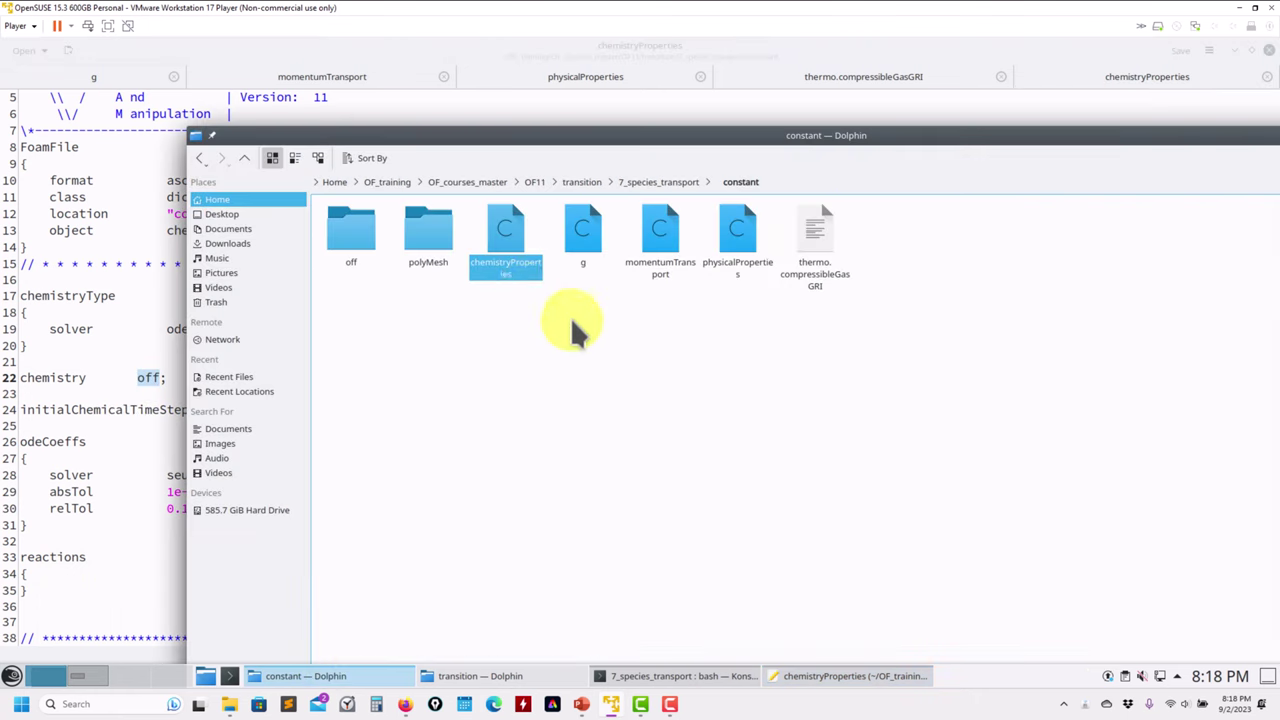
double_click(365, 240)
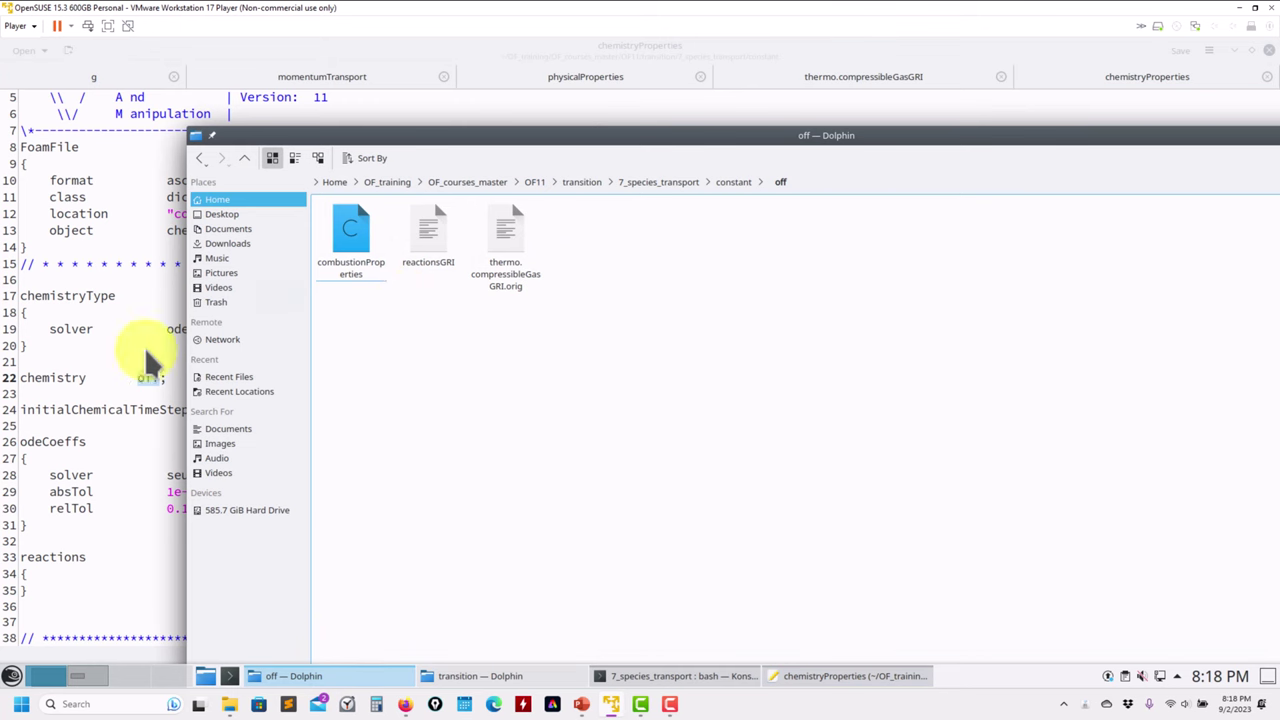
click(245, 160)
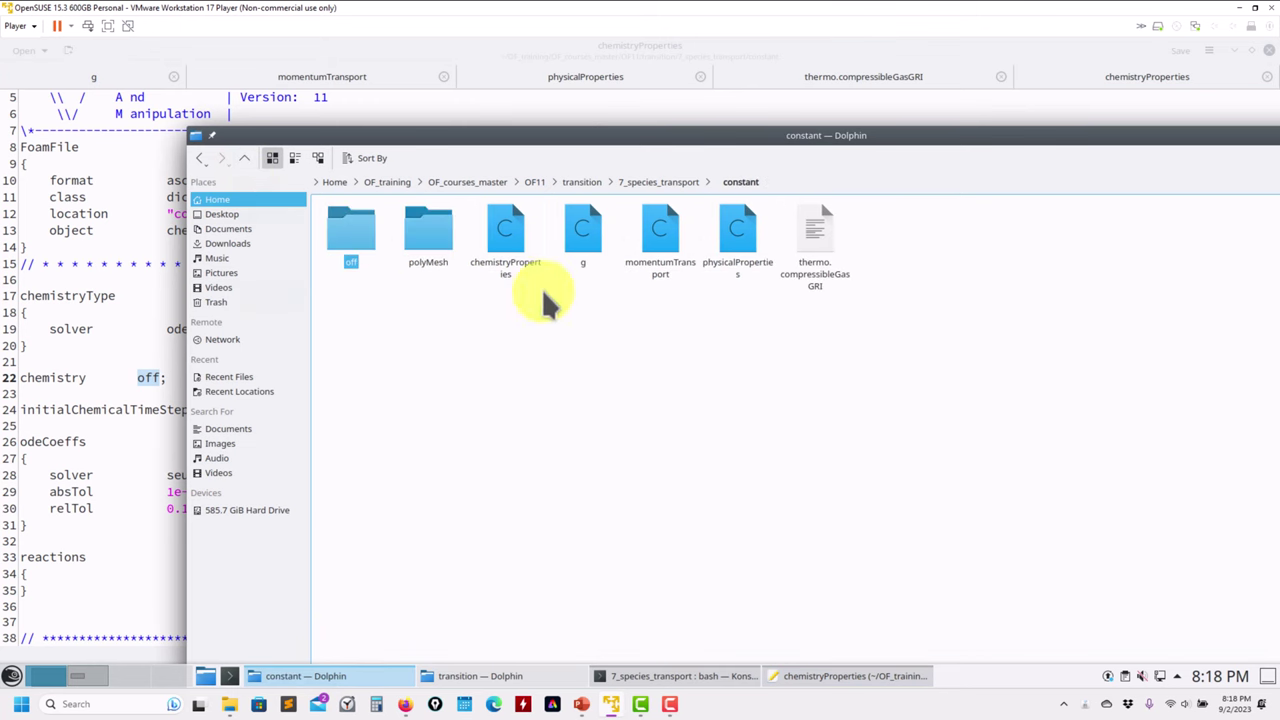
- Open grimech30.dat, thermo30.dat and transportProperties from the case's chemkin.off folder in the text editor, and view the transport entries
click(662, 181)
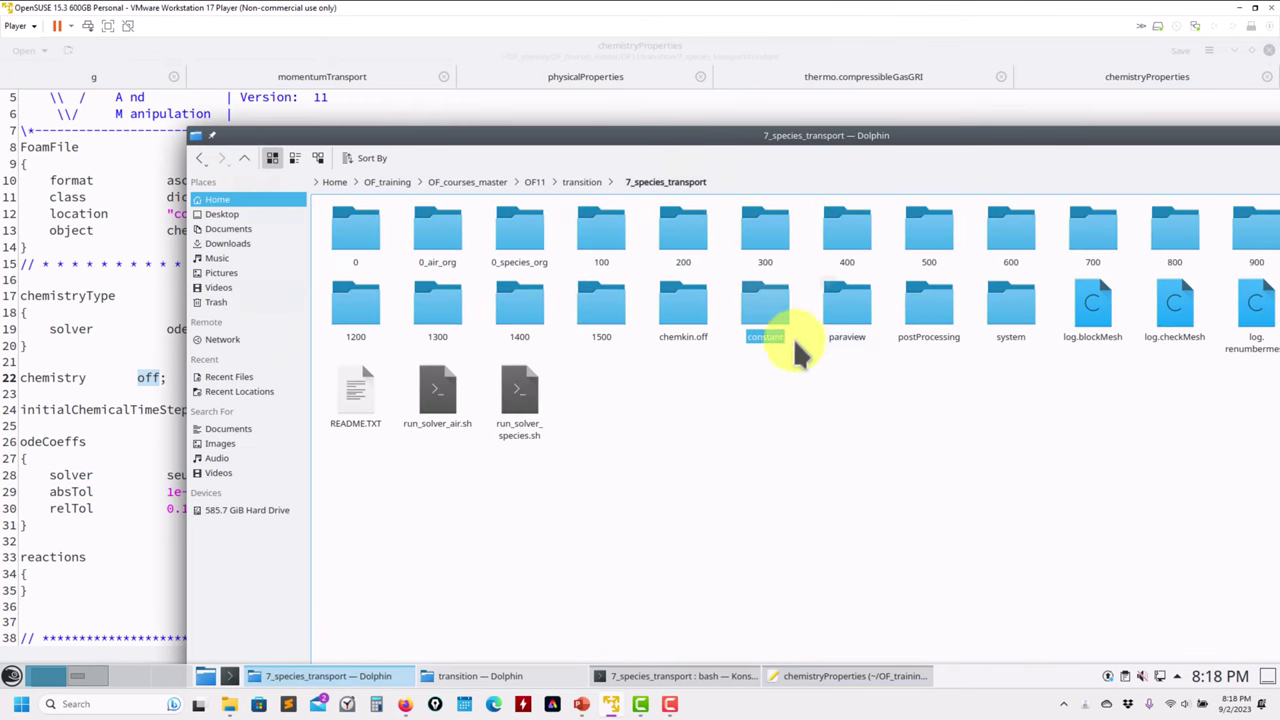
click(666, 322)
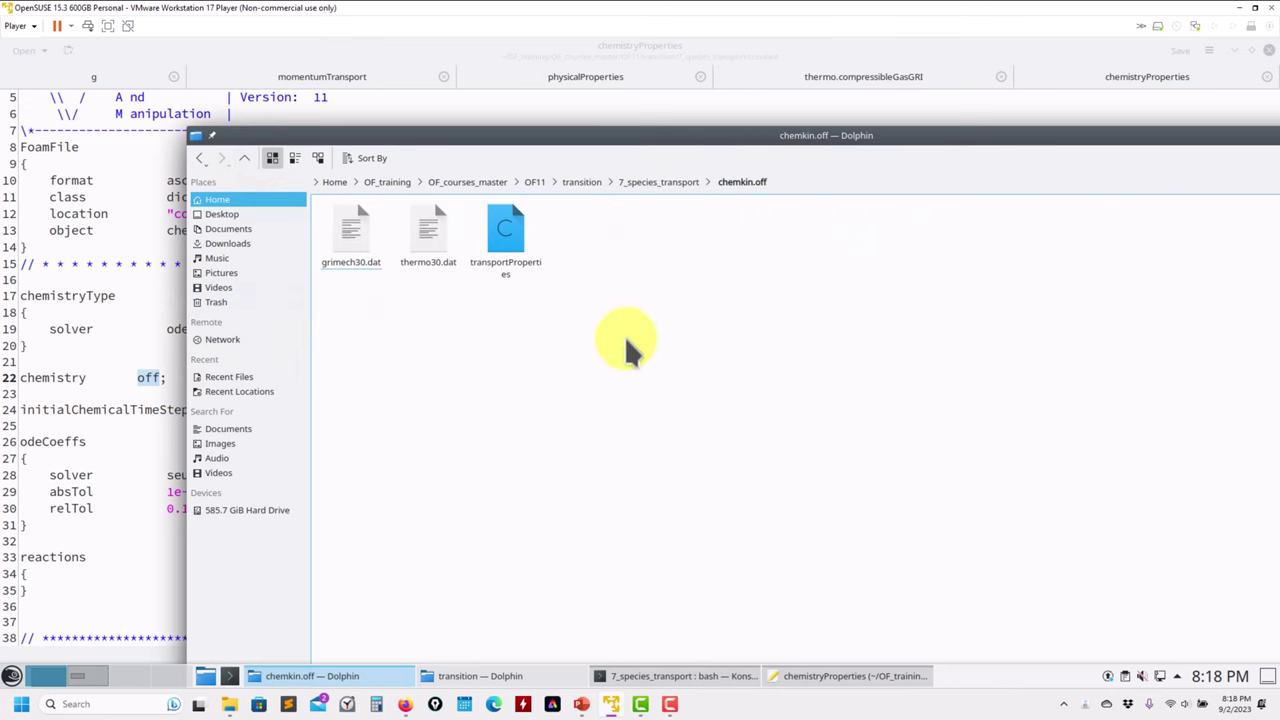
drag(350, 235, 110, 346)
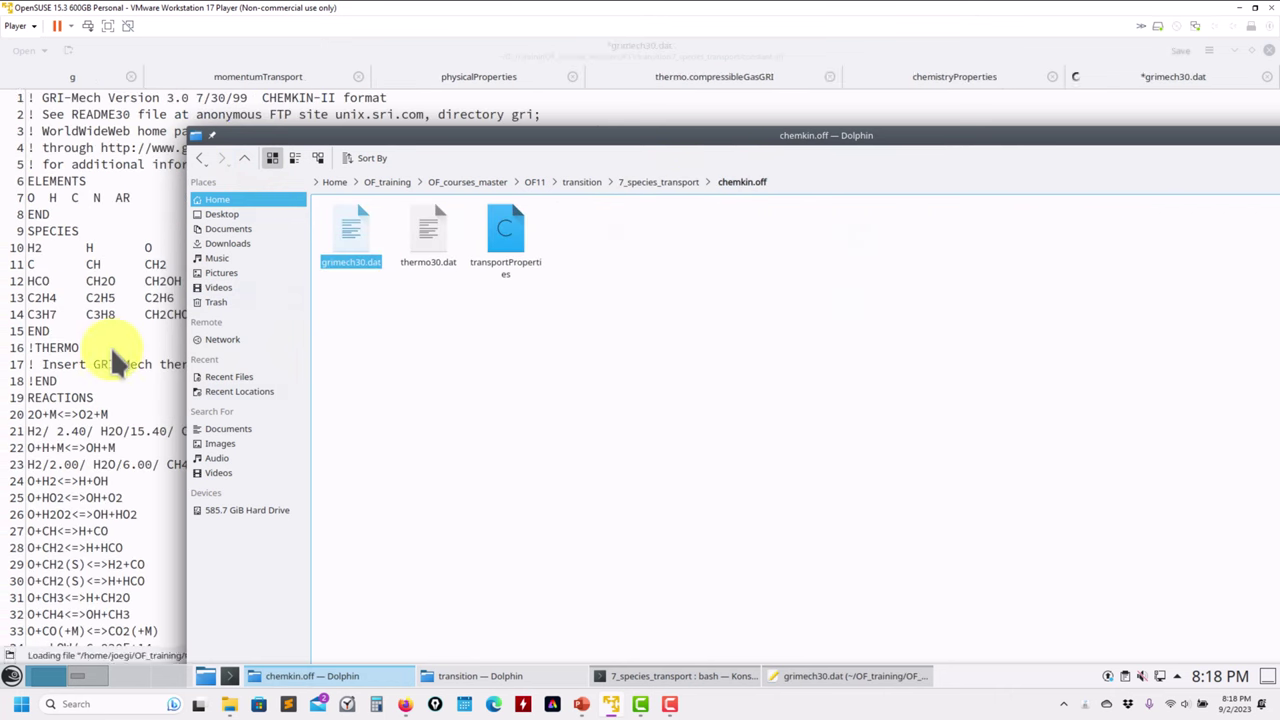
drag(450, 265, 115, 360)
drag(505, 232, 95, 333)
scroll(180, 380, down, 4)
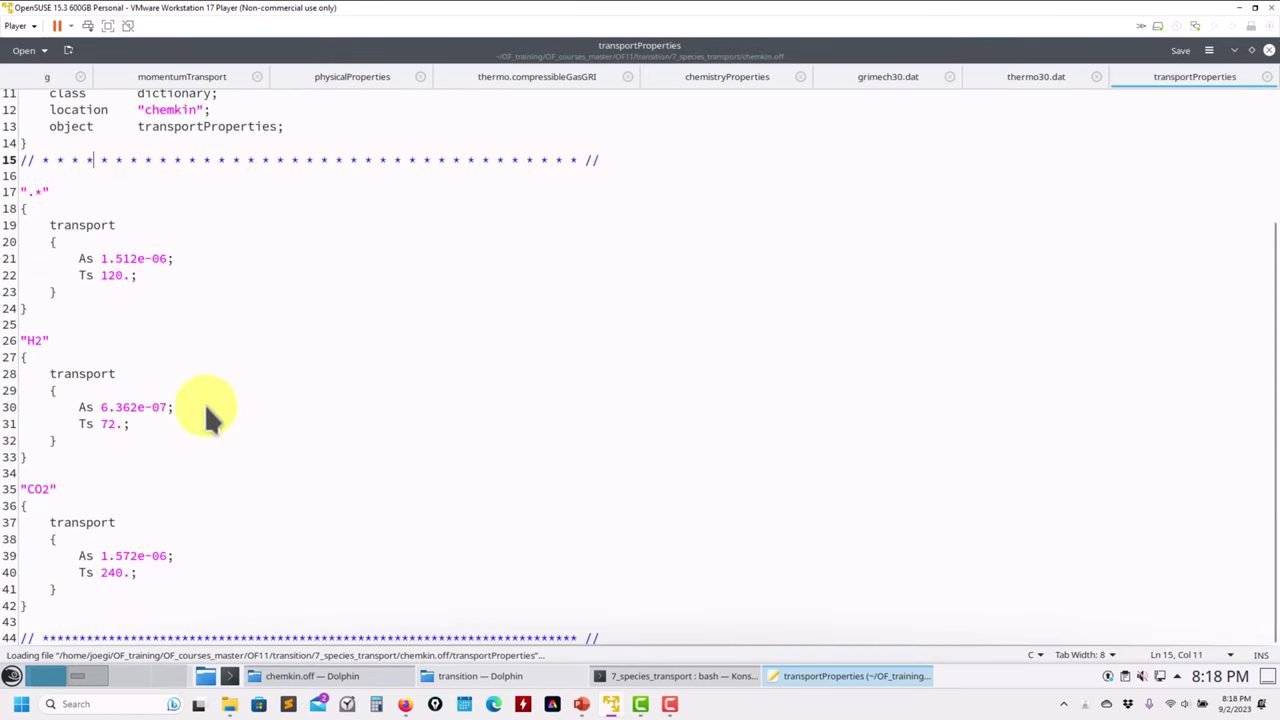
- Look through the species and reactions in grimech30.dat, and close the three open chemkin.off files
click(1267, 77)
click(1018, 78)
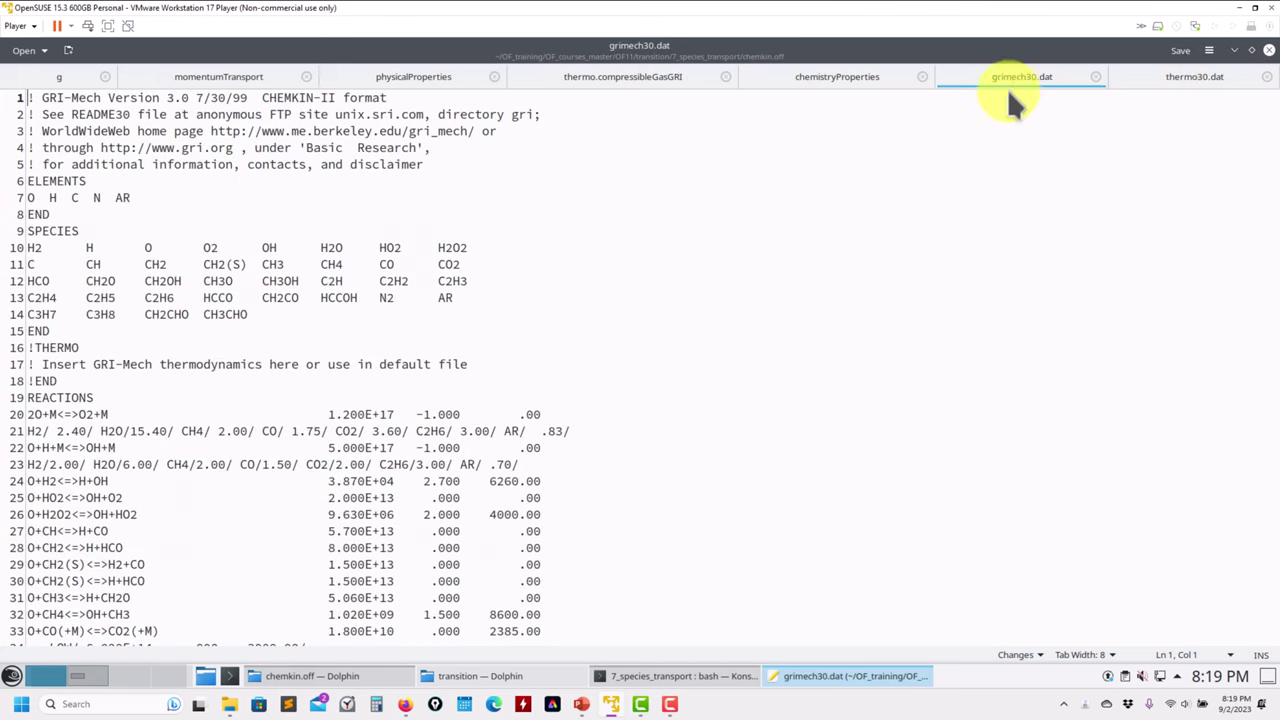
scroll(751, 317, down, 2)
scroll(753, 317, down, 20)
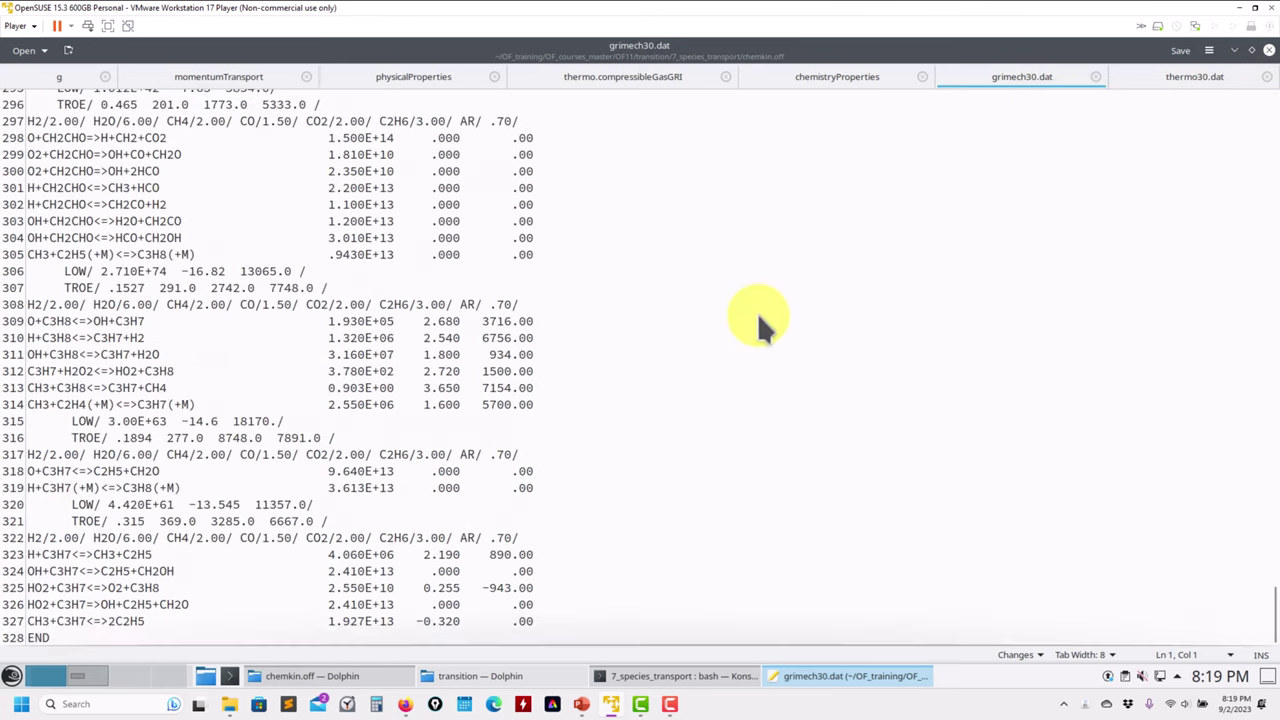
click(1097, 76)
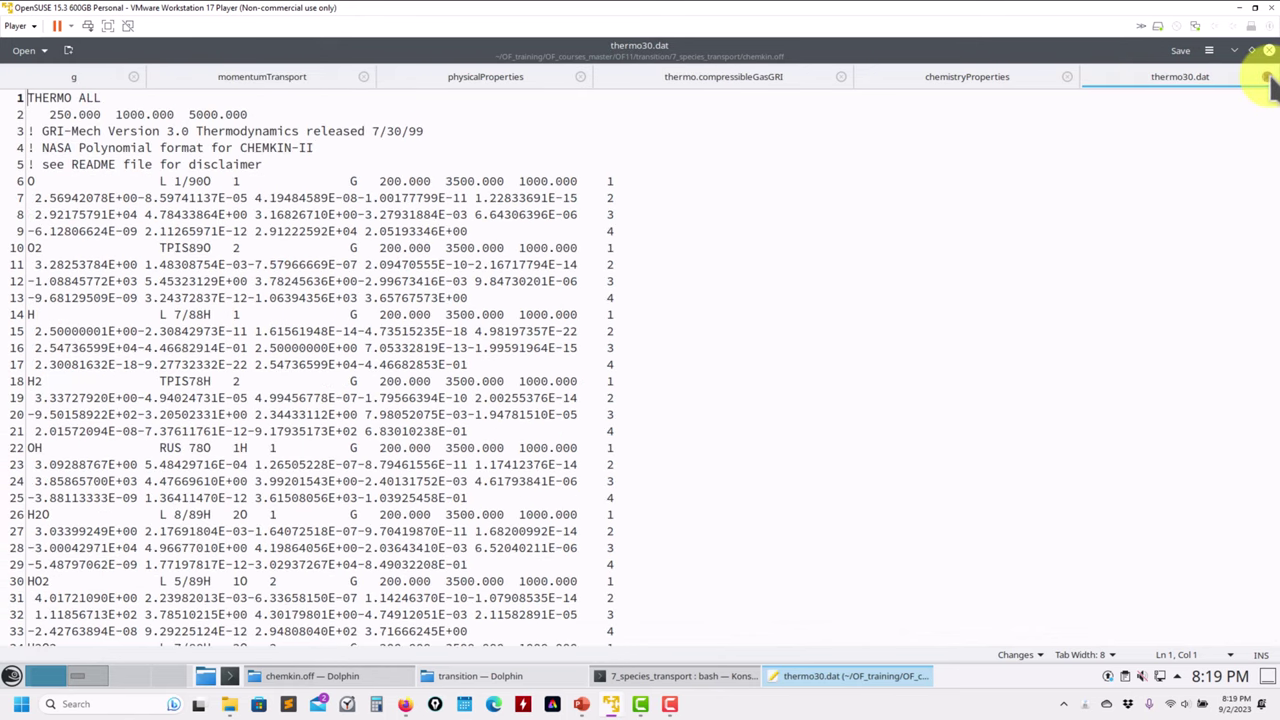
click(1267, 77)
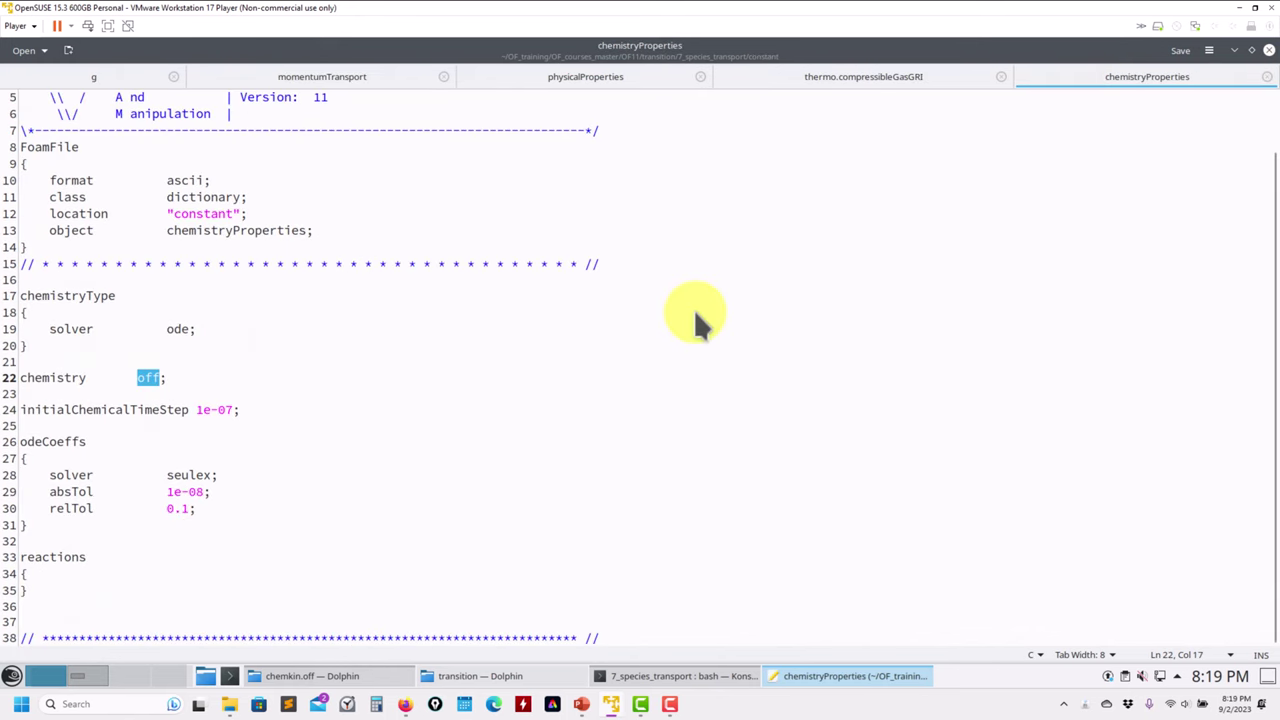
- Return to thermo.compressibleGasGRI, and open README.TXT from the 7_species_transport case folder in the text editor
click(851, 78)
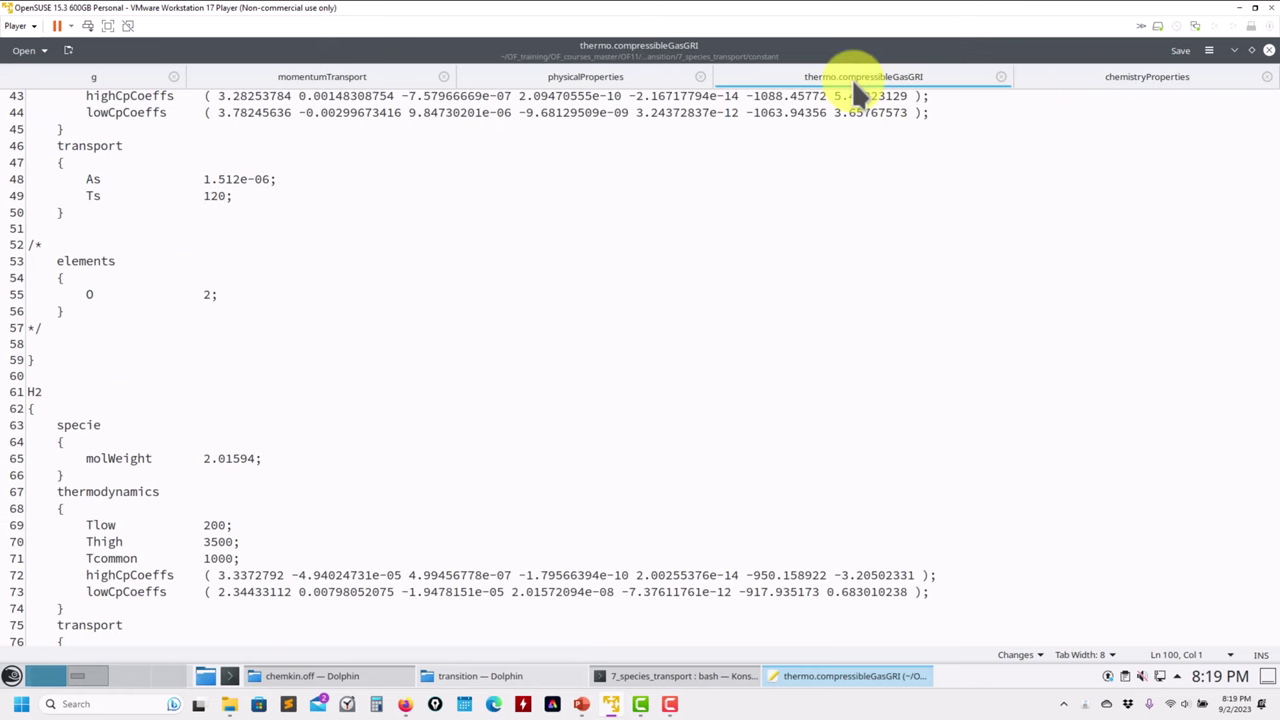
click(383, 682)
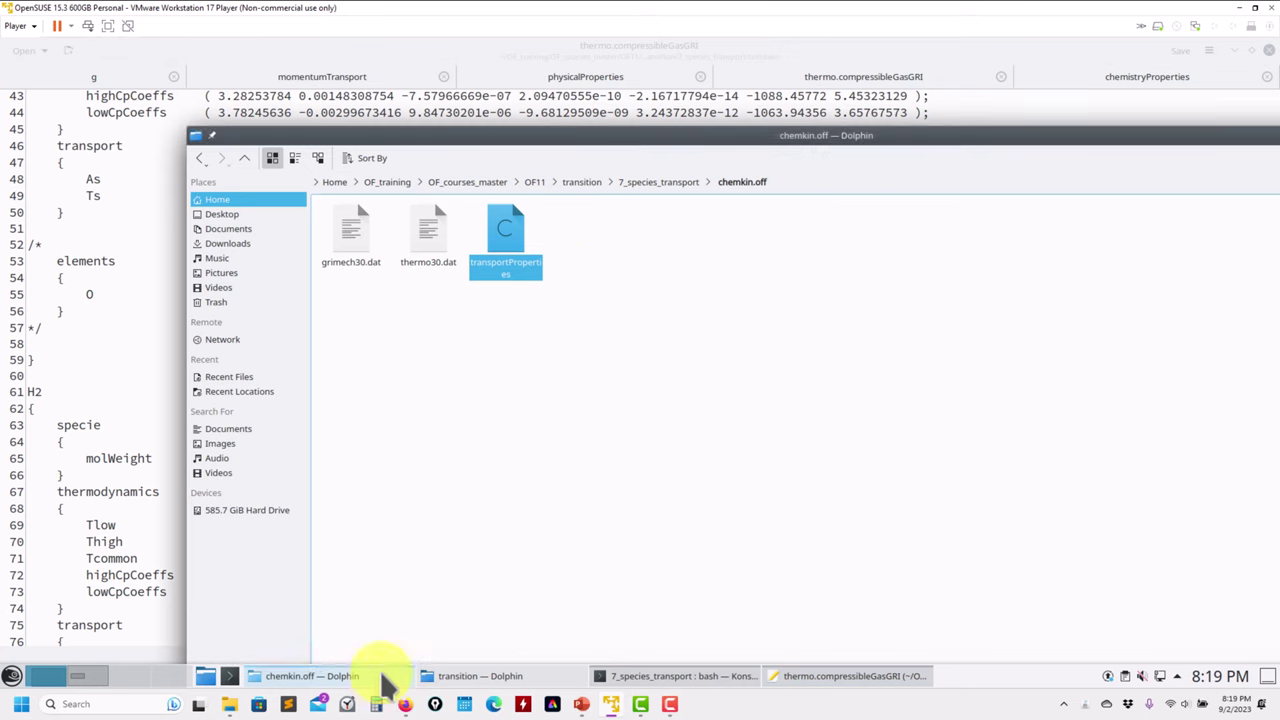
click(682, 182)
drag(386, 407, 94, 254)
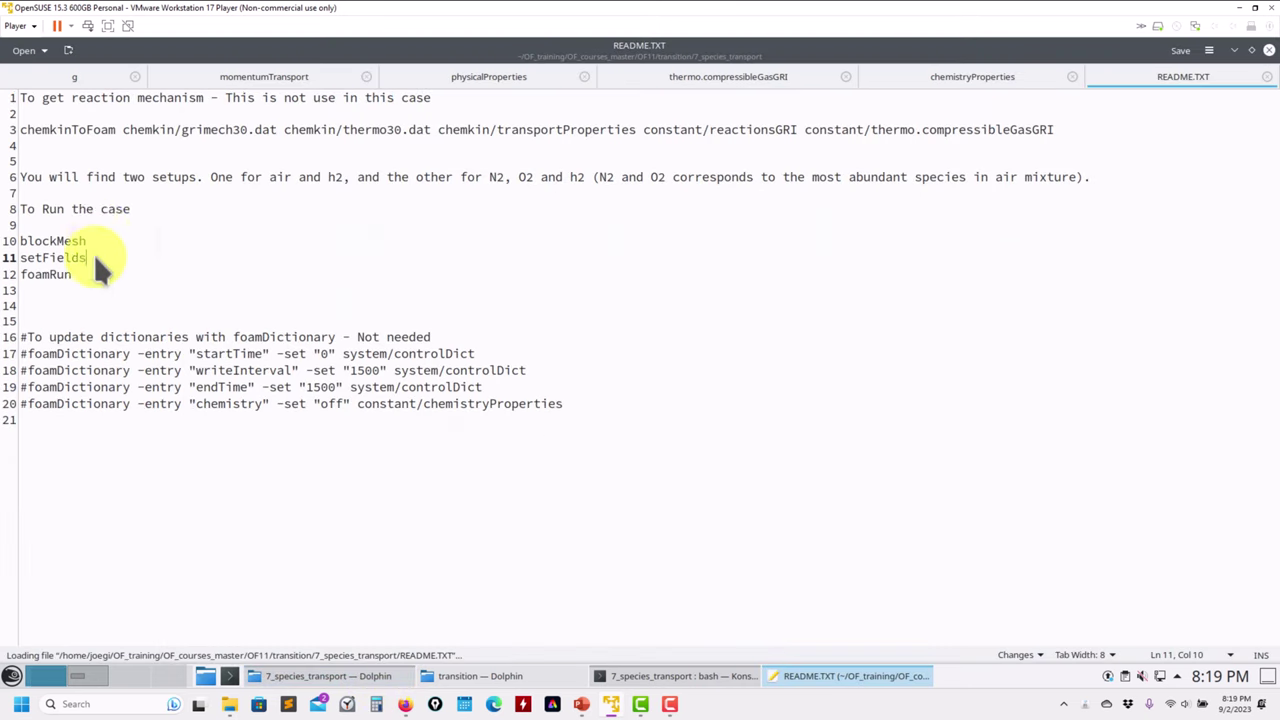
- Examine the chemkinToFoam command and its chemkin input files in README.TXT, and close the file
triple_click(90, 129)
double_click(90, 129)
click(90, 129)
click(121, 129)
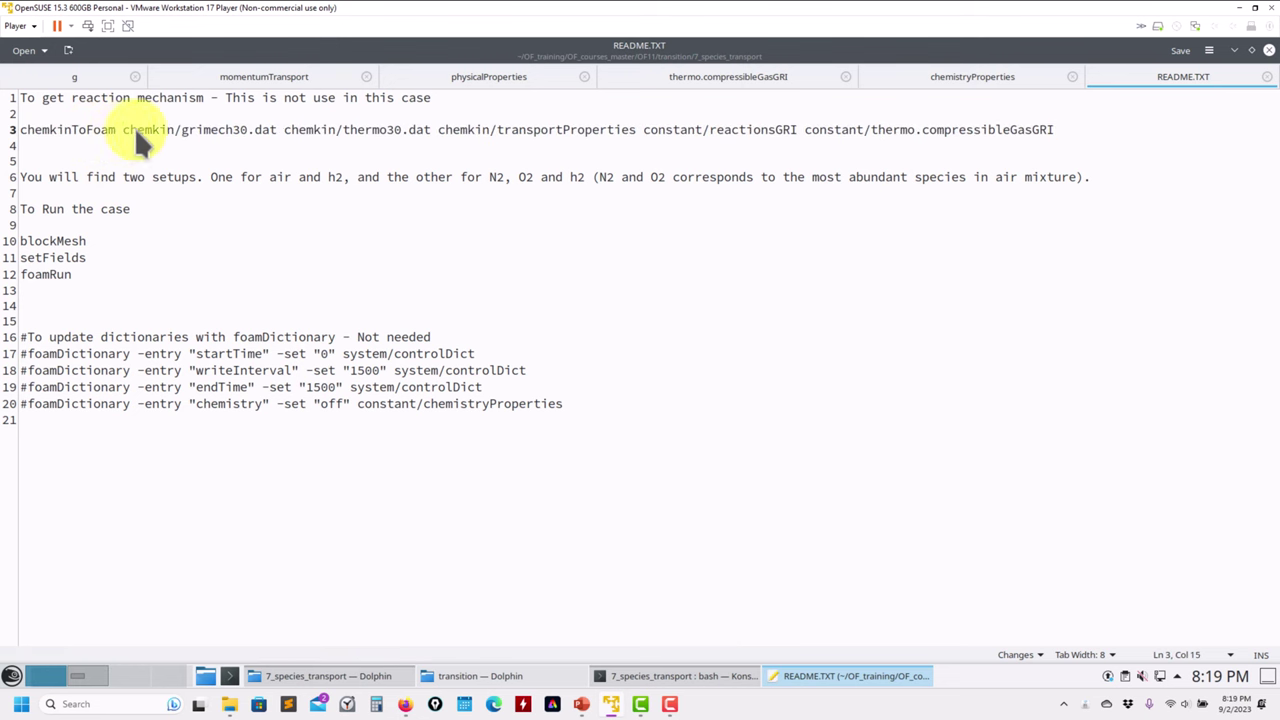
drag(134, 130, 272, 130)
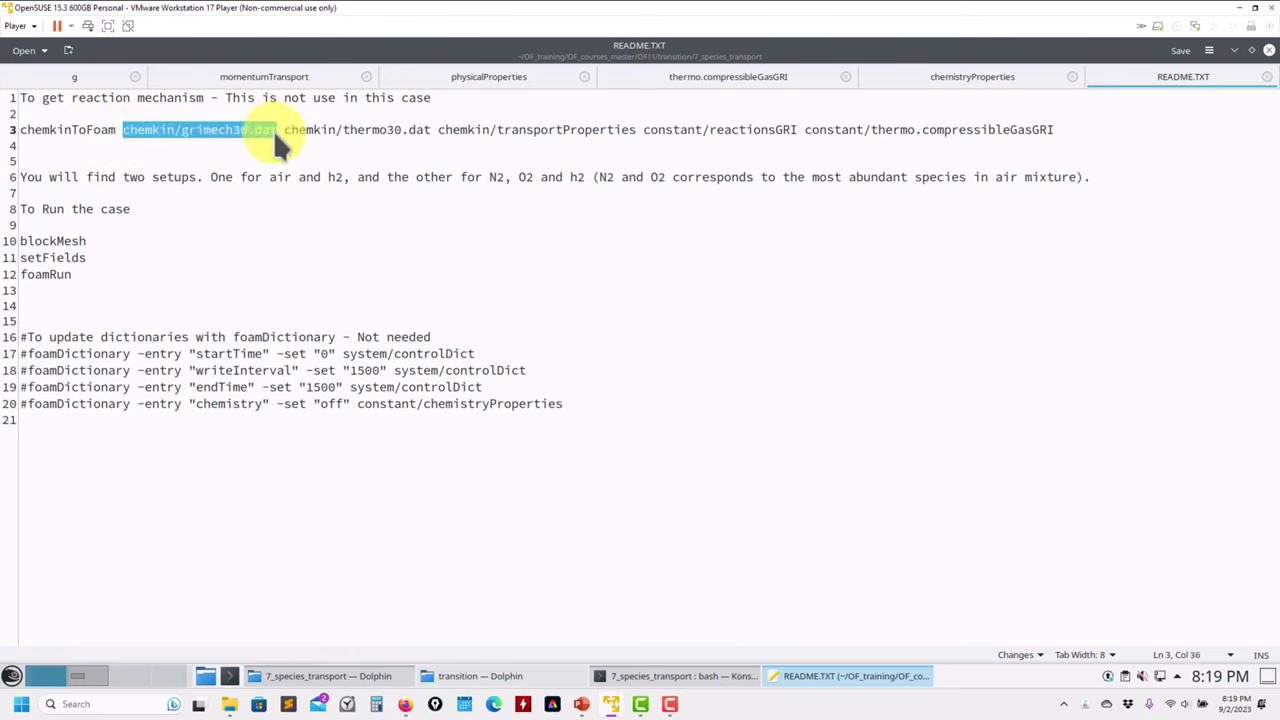
click(261, 131)
click(290, 129)
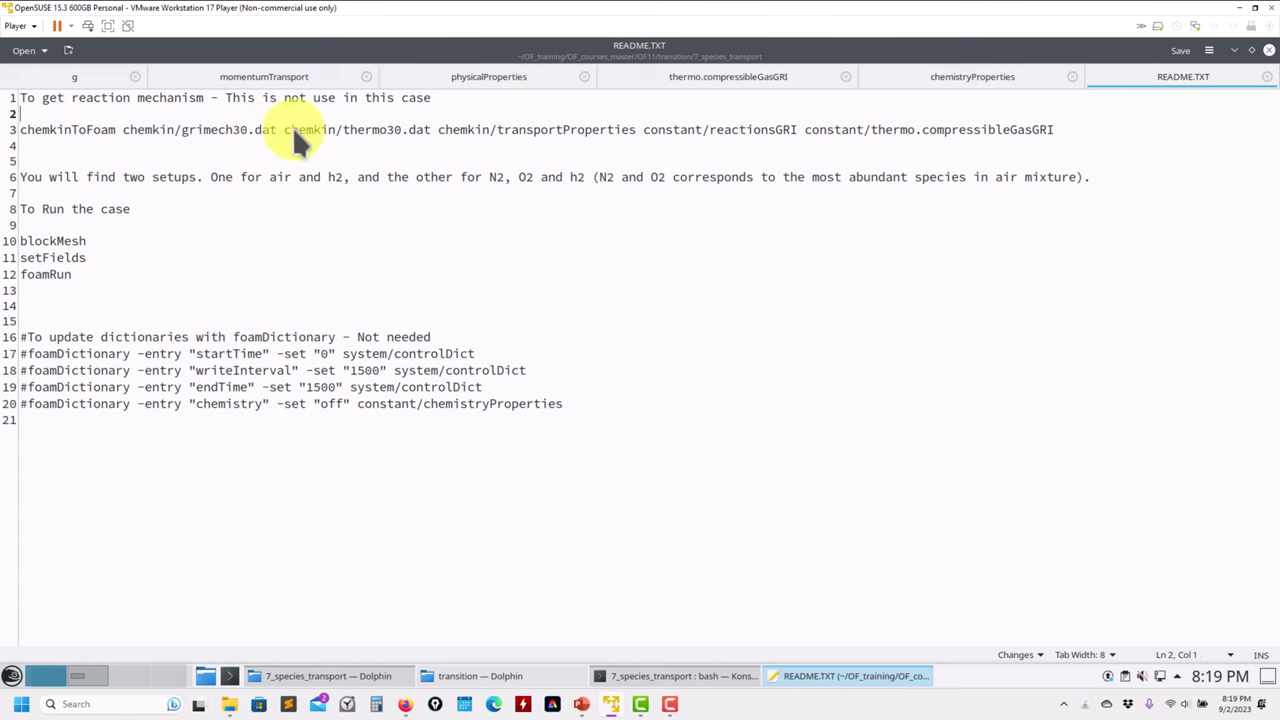
drag(431, 129, 195, 128)
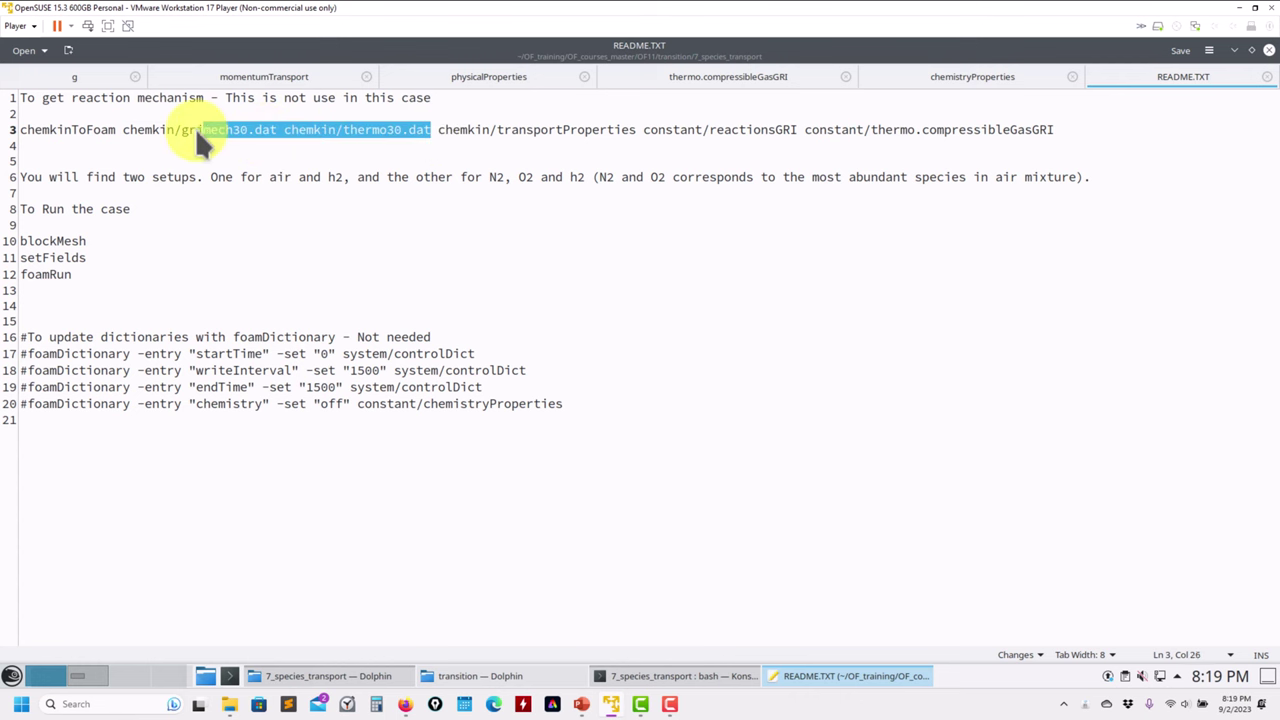
click(1267, 77)
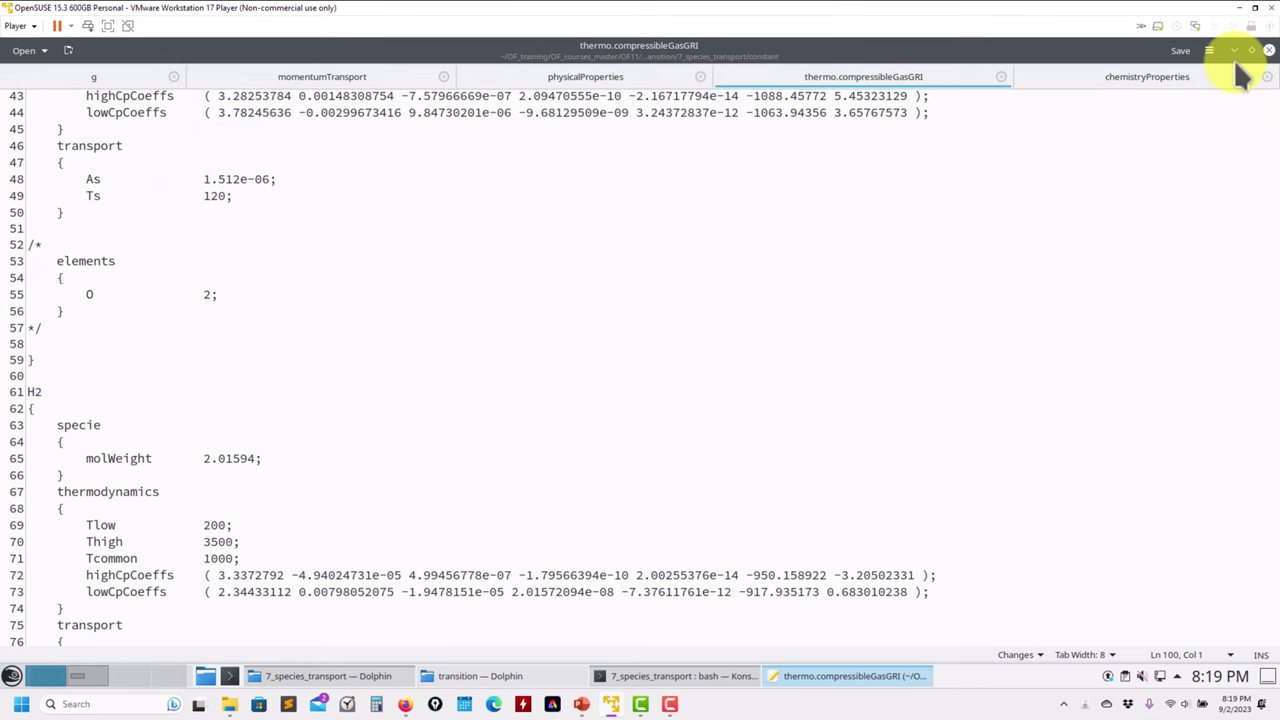
- Minimize the text editor and open the case's system folder in the file manager
click(1234, 50)
double_click(983, 126)
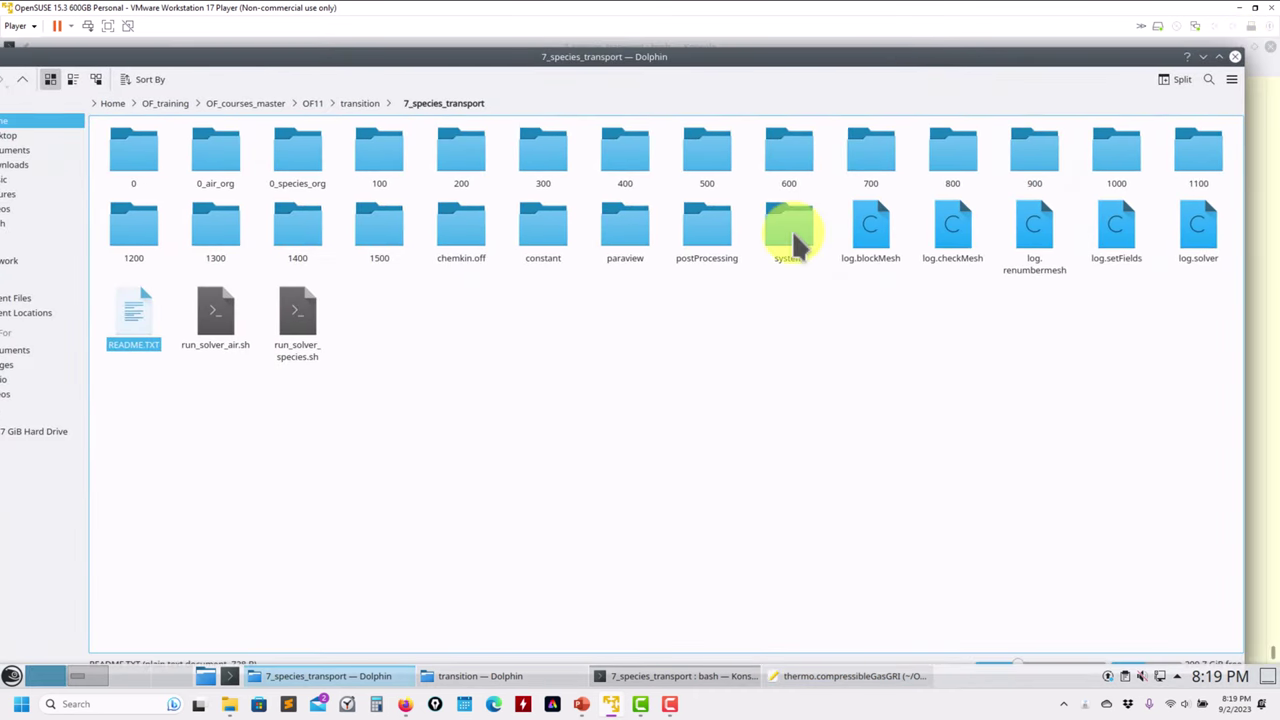
double_click(790, 235)
drag(642, 60, 845, 94)
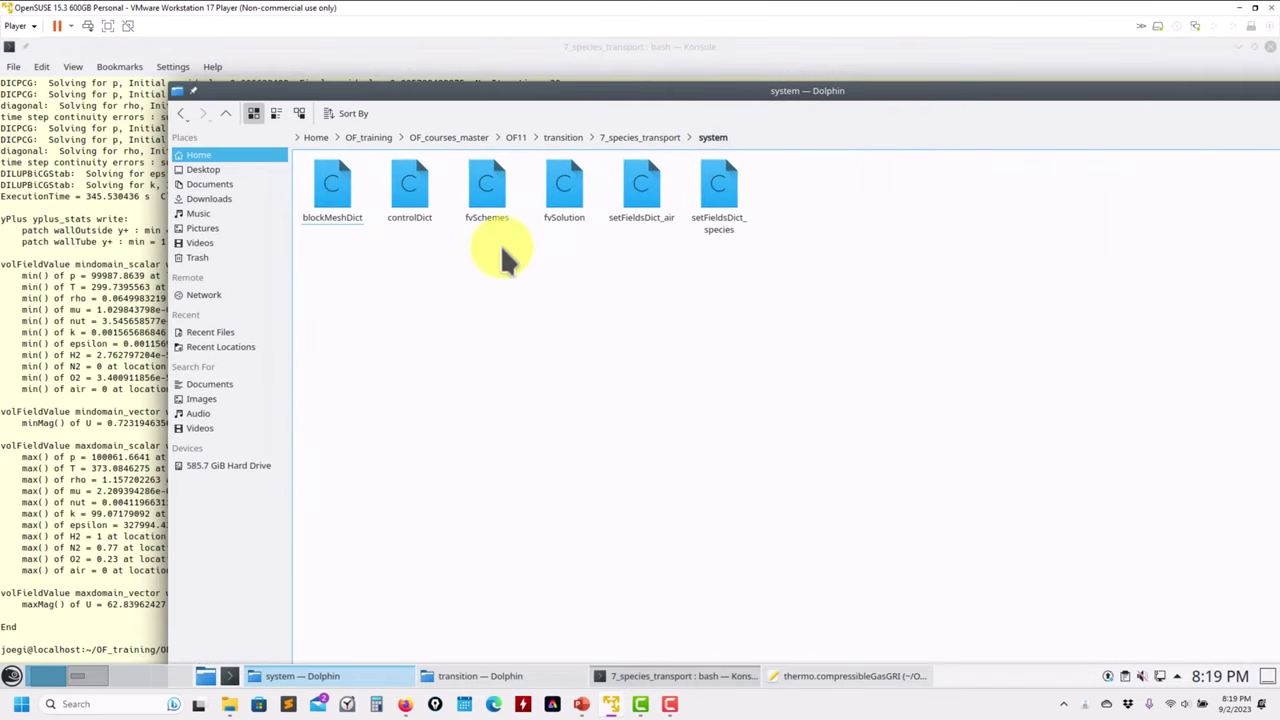
- Open controlDict, fvSchemes, fvSolution, setFieldsDict_air and setFieldsDict_species together in the text editor, choosing not to edit the already open controlDict
drag(575, 248, 414, 186)
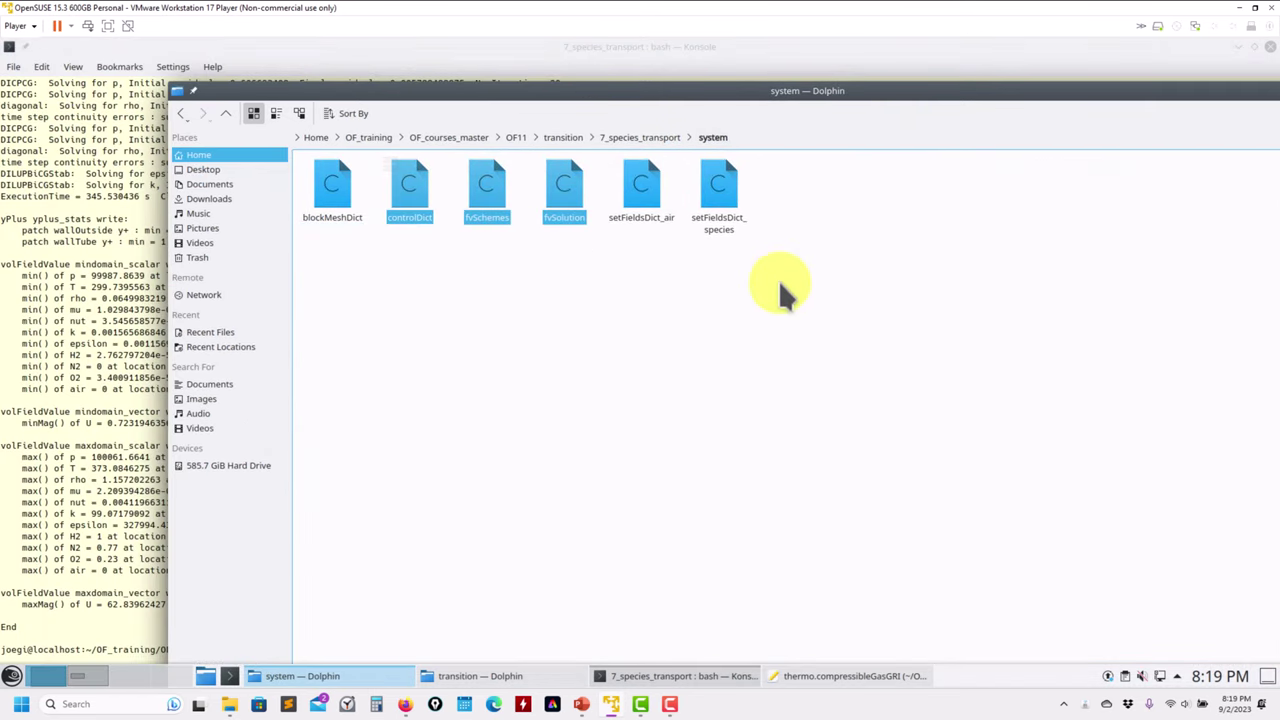
drag(777, 286, 450, 195)
click(412, 190)
right_click(420, 194)
mouse_move(560, 218)
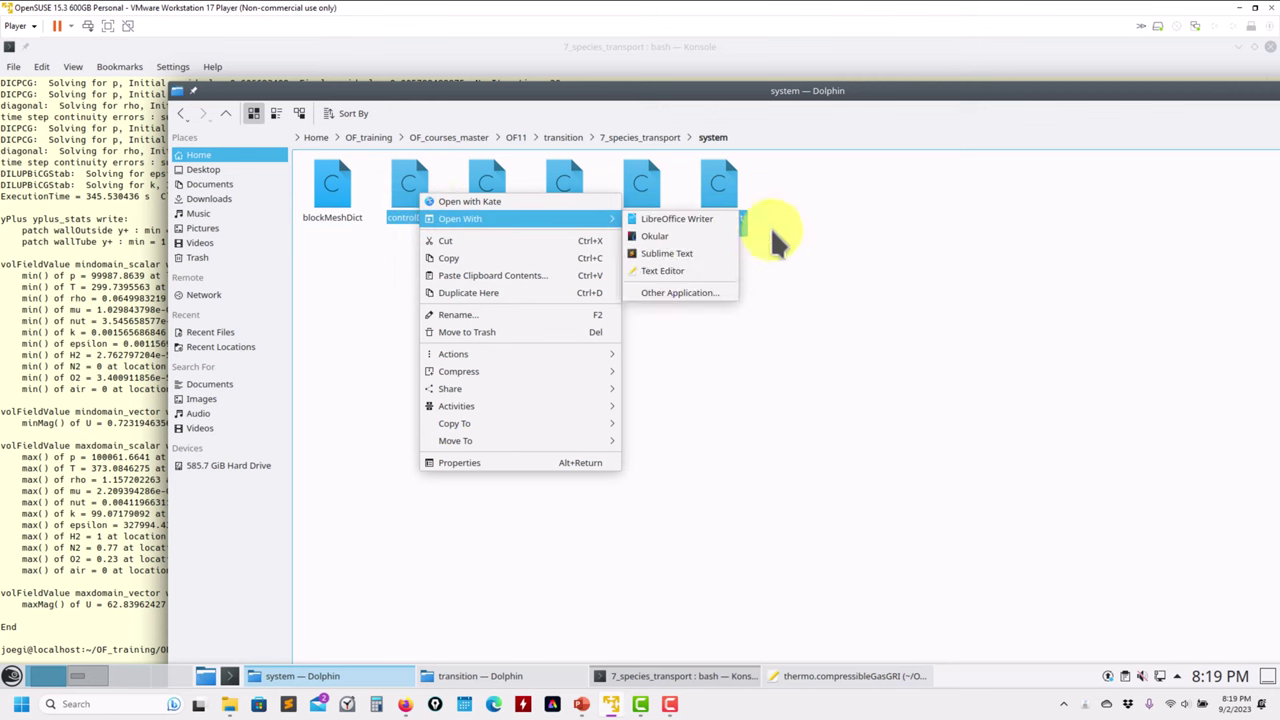
click(650, 272)
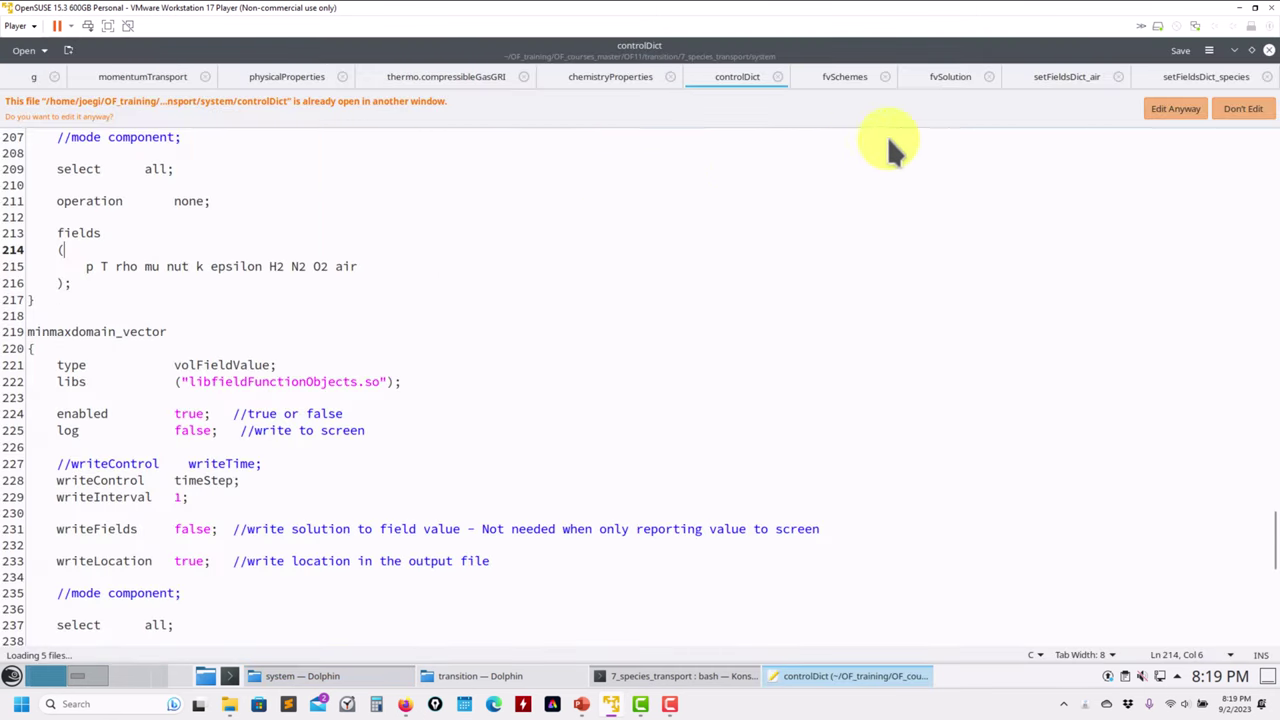
click(1240, 112)
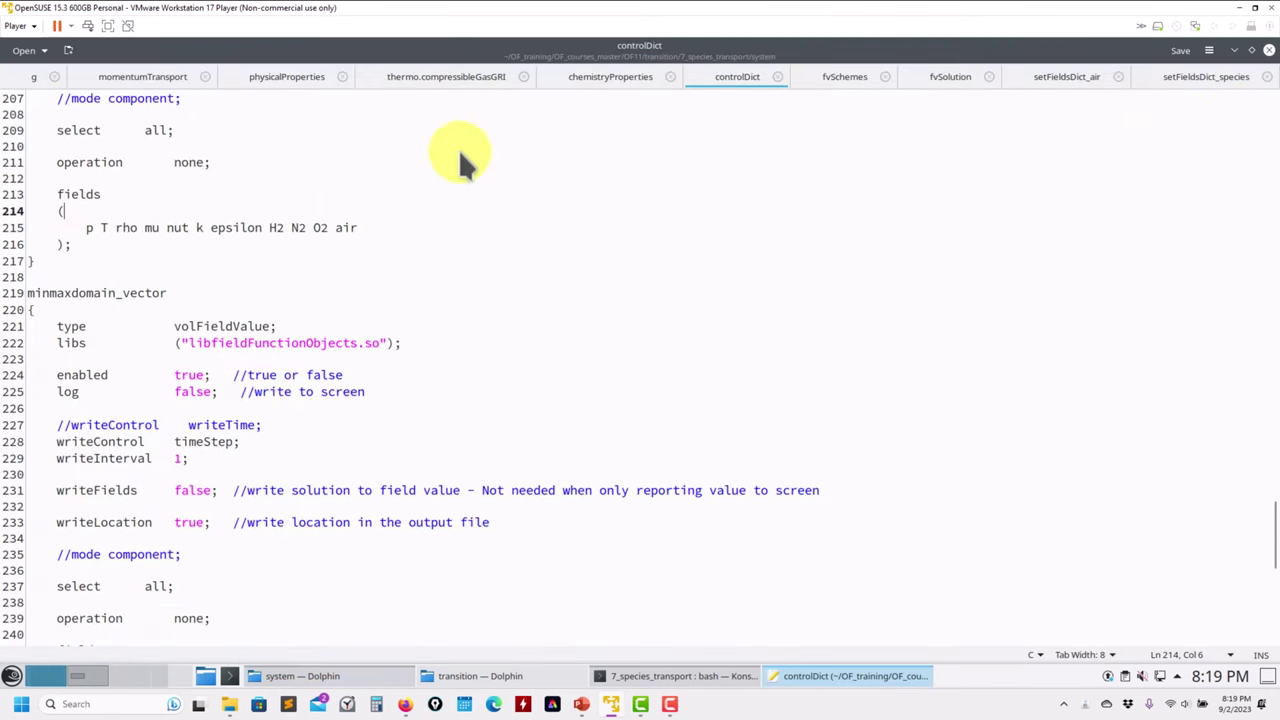
- Examine the application and solver entries at the start of controlDict
scroll(243, 234, up, 20)
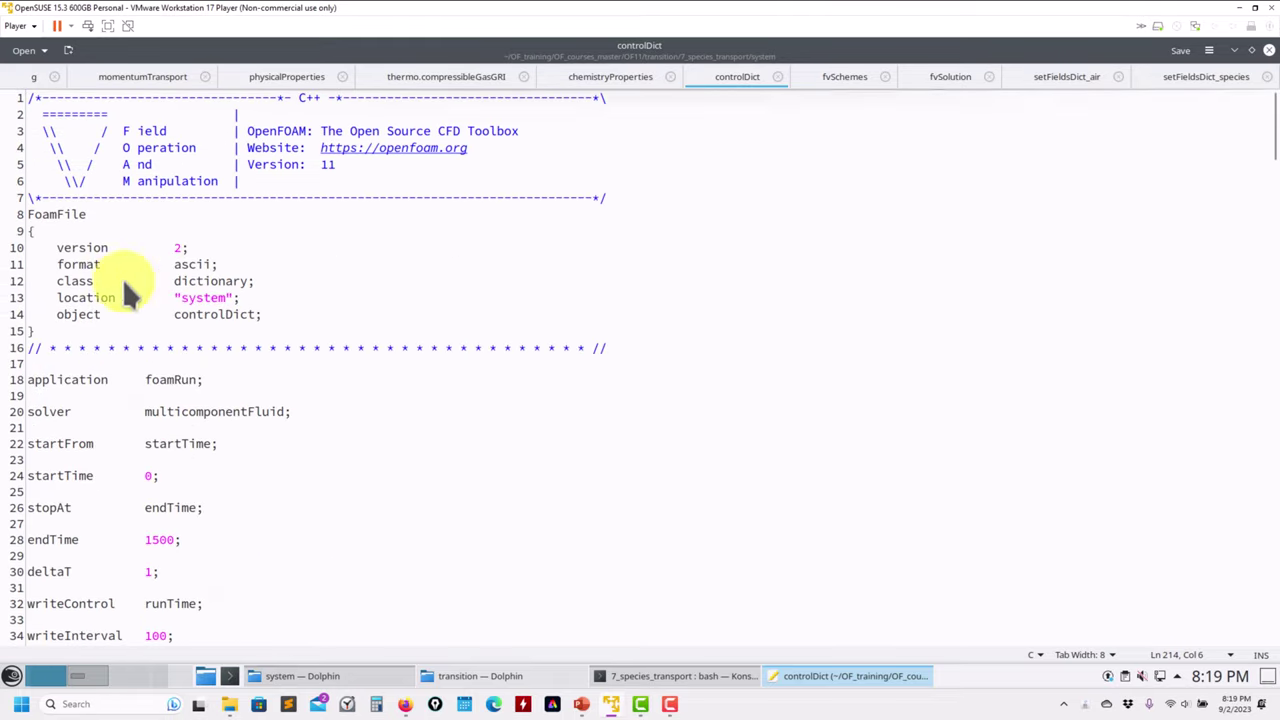
drag(330, 428, 38, 382)
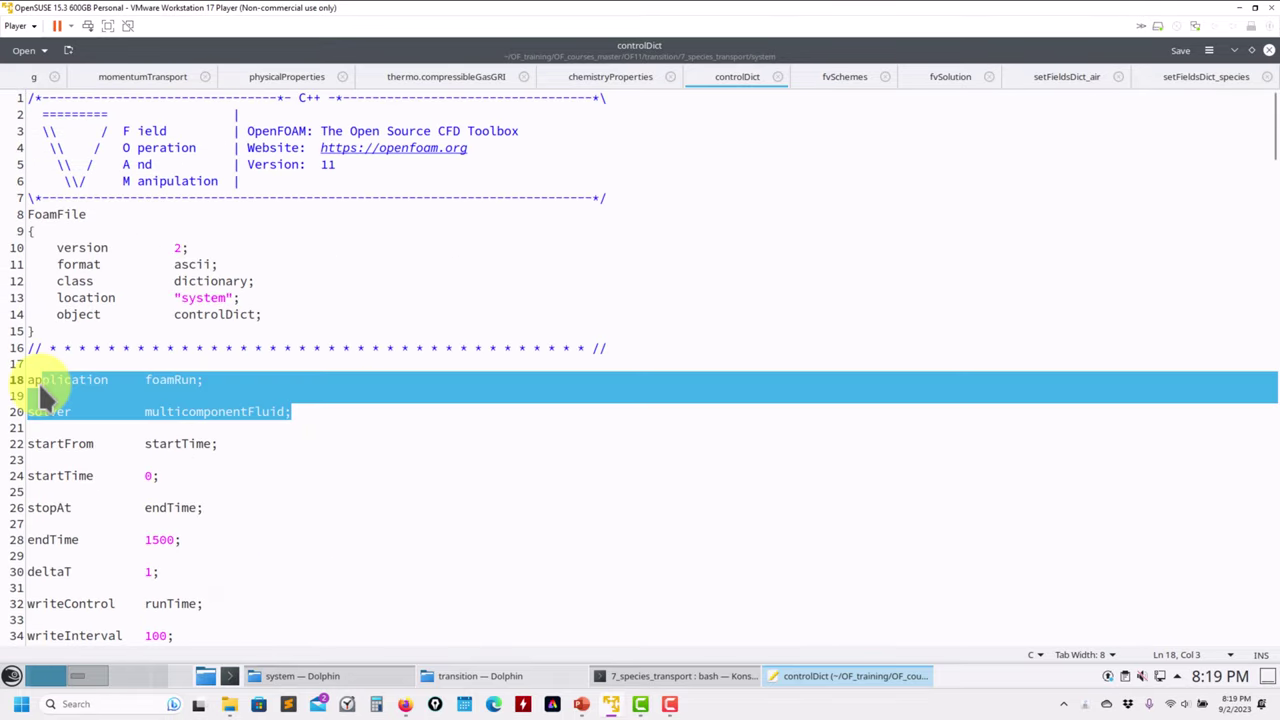
double_click(221, 414)
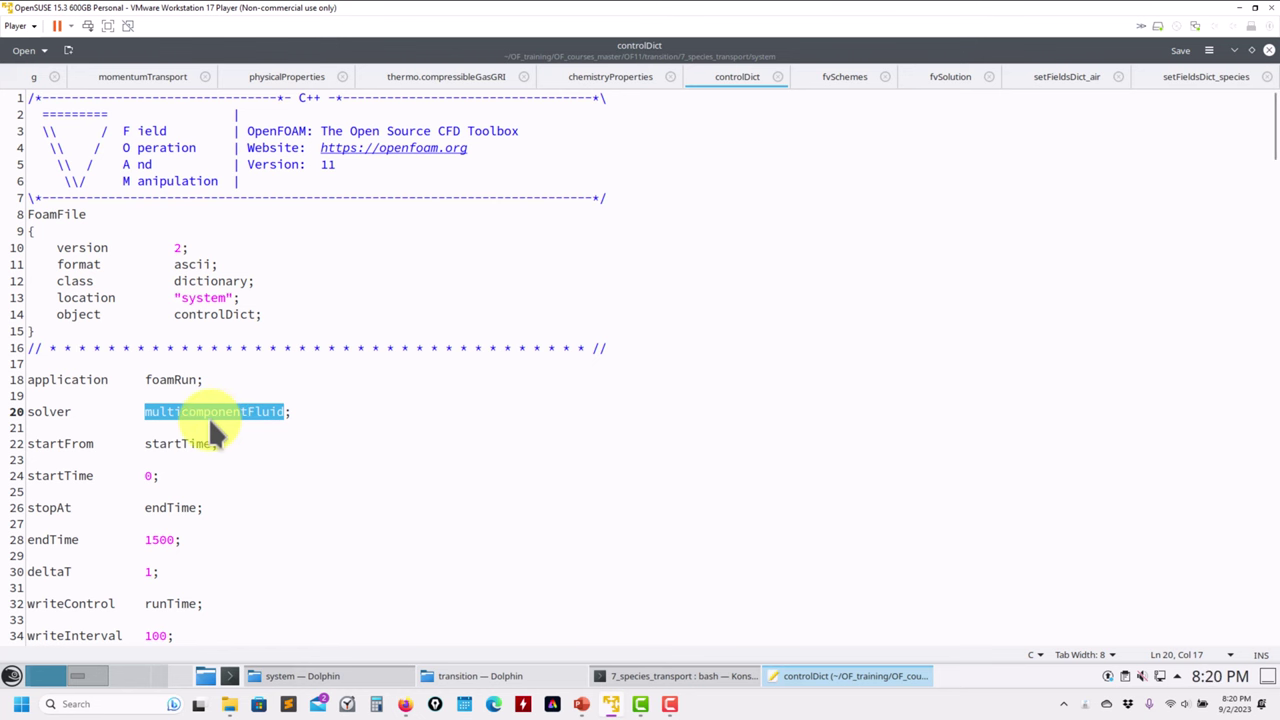
- Review the time and write settings in controlDict, along with the additional_fields and yplus_stats function objects
scroll(224, 411, down, 6)
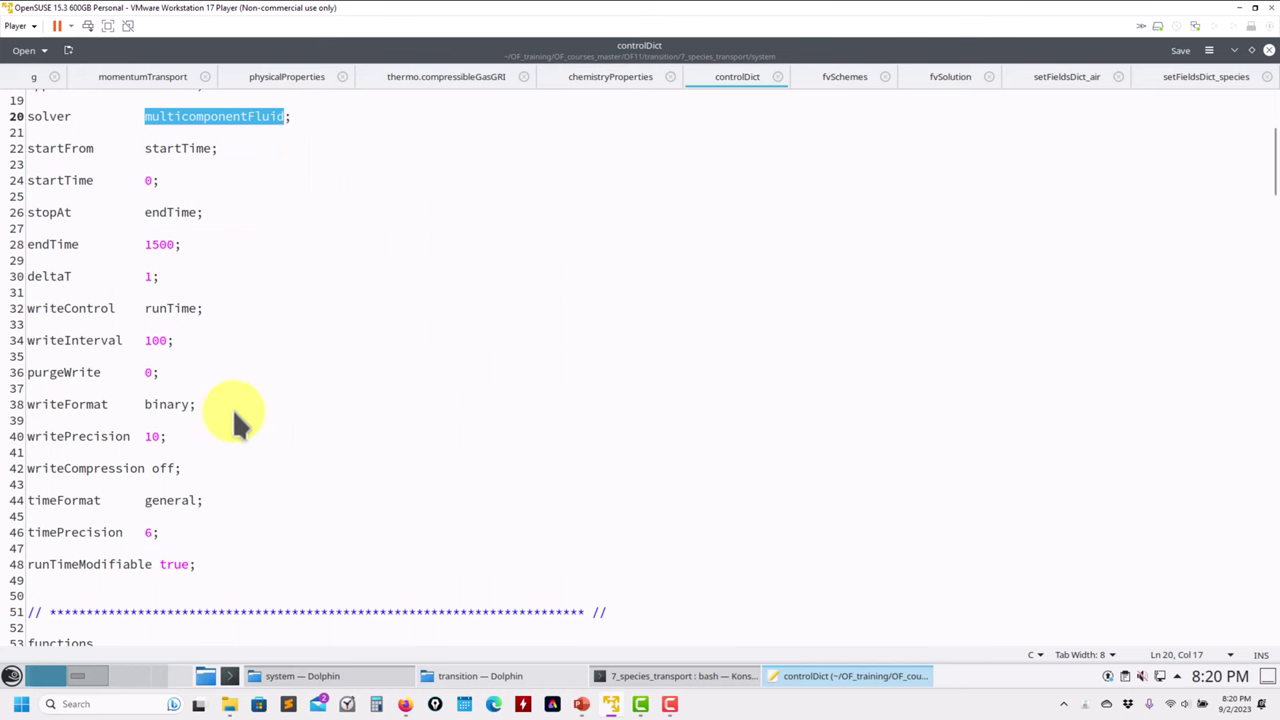
scroll(234, 410, down, 9)
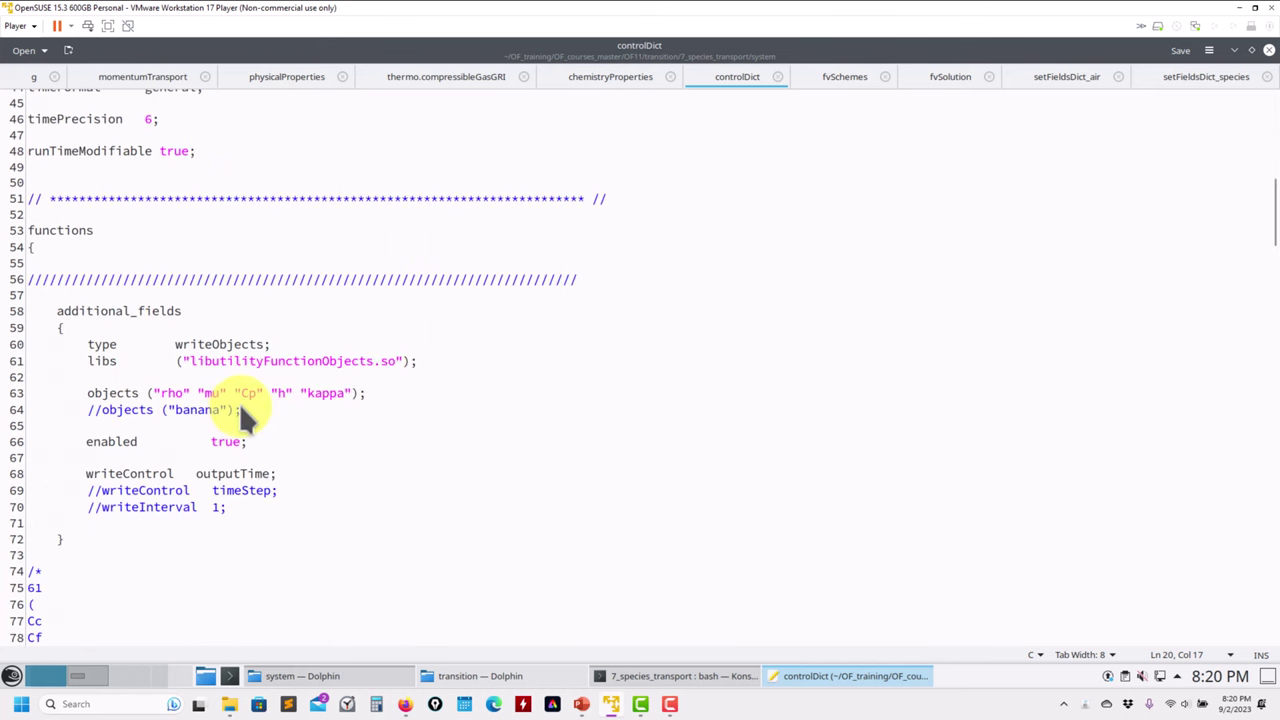
scroll(252, 276, down, 6)
scroll(278, 283, down, 18)
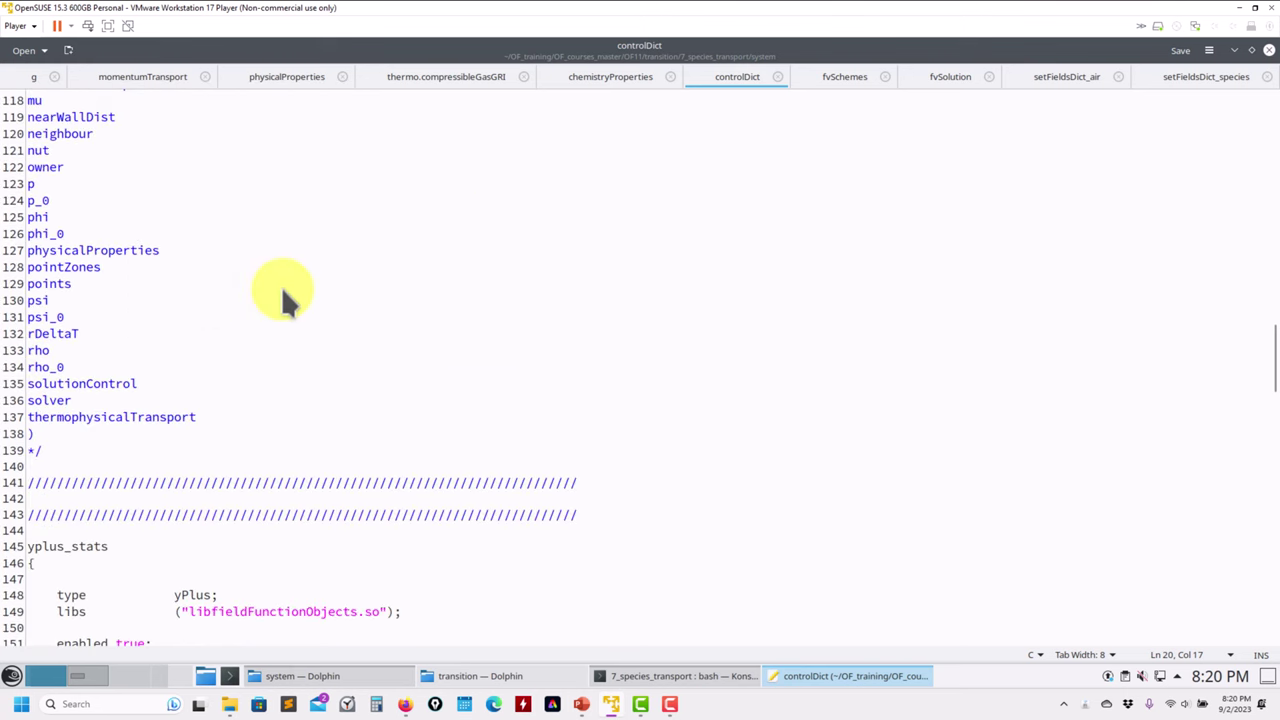
scroll(281, 286, down, 13)
scroll(281, 286, up, 7)
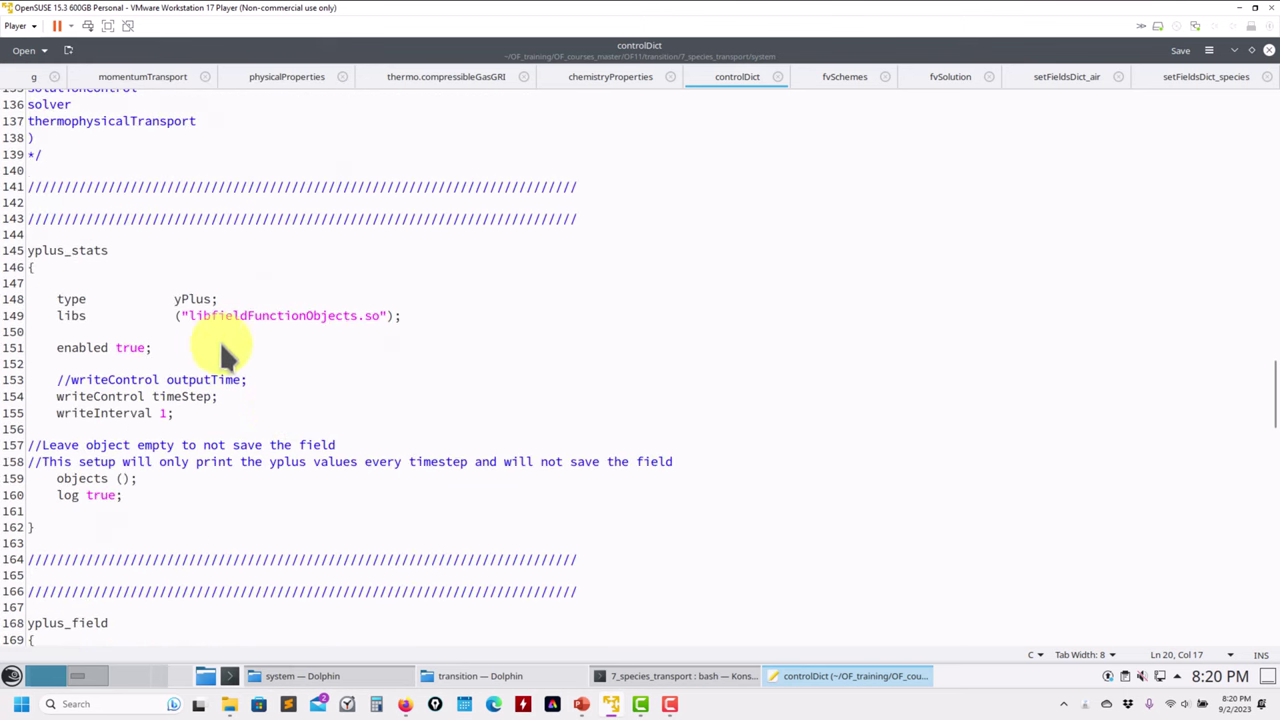
scroll(154, 415, up, 20)
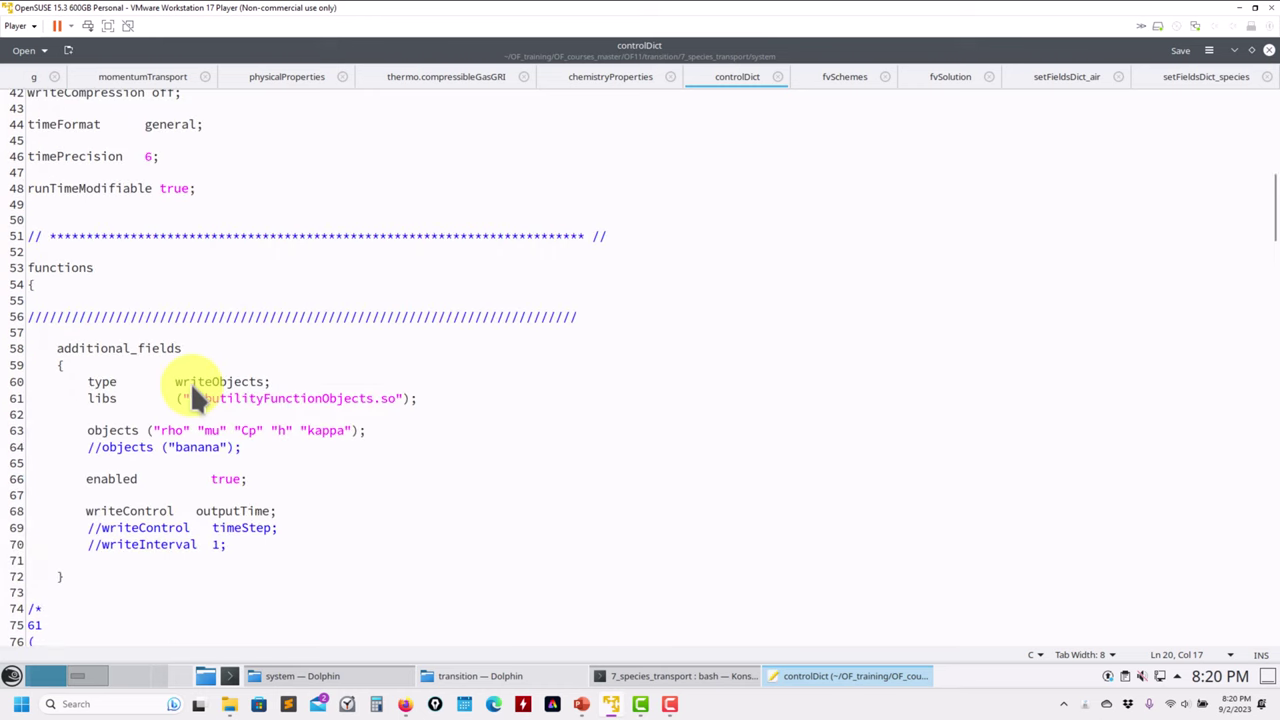
- Examine the select entry of the minmaxdomain_scalar function object in controlDict
scroll(225, 437, down, 20)
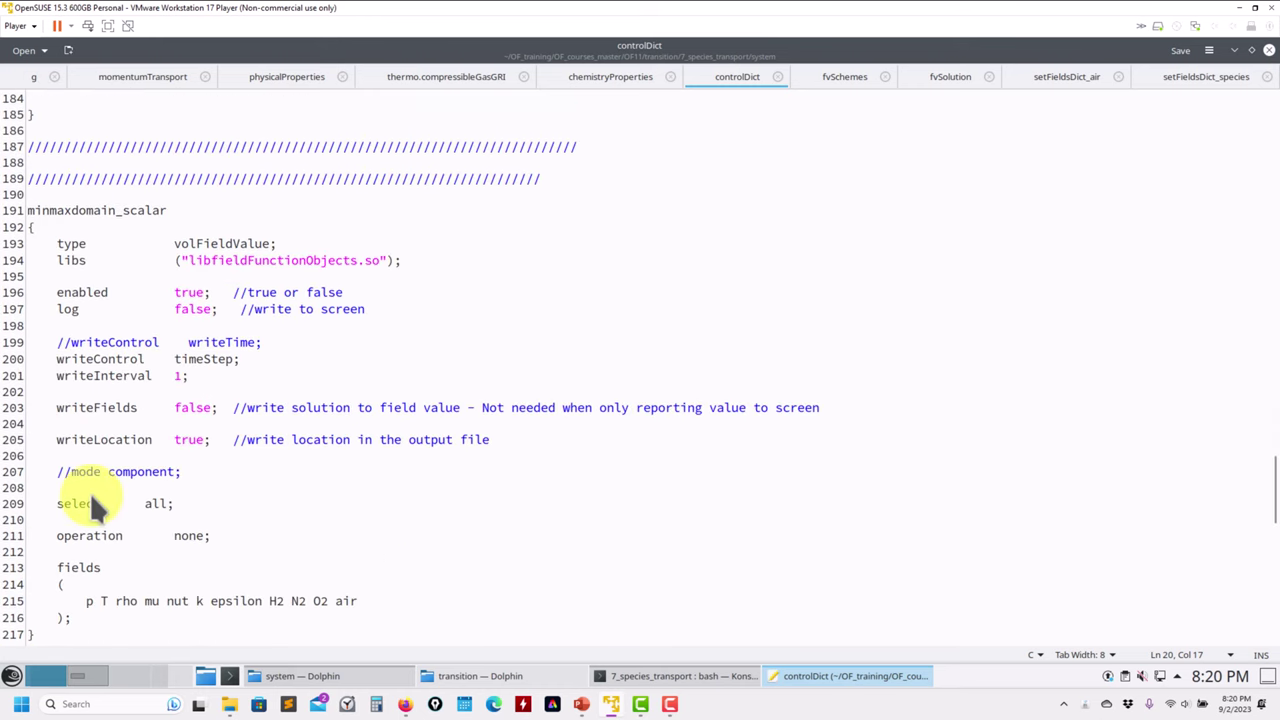
double_click(90, 504)
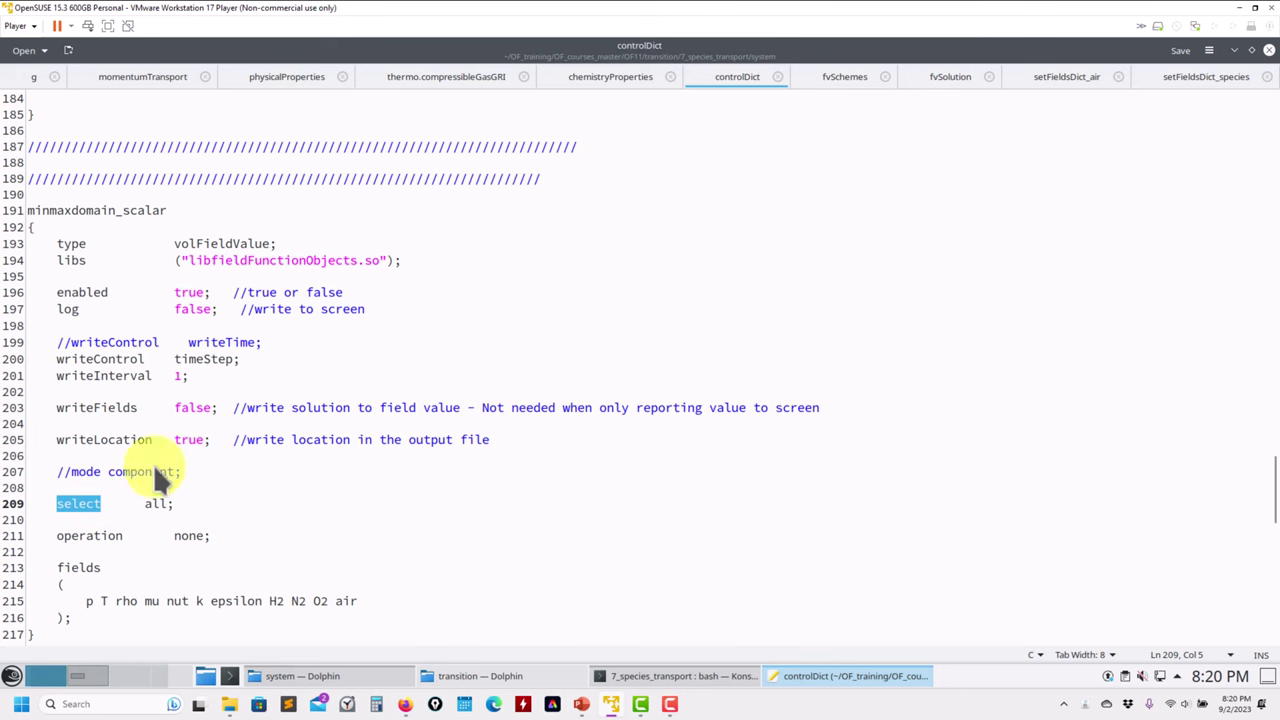
double_click(154, 503)
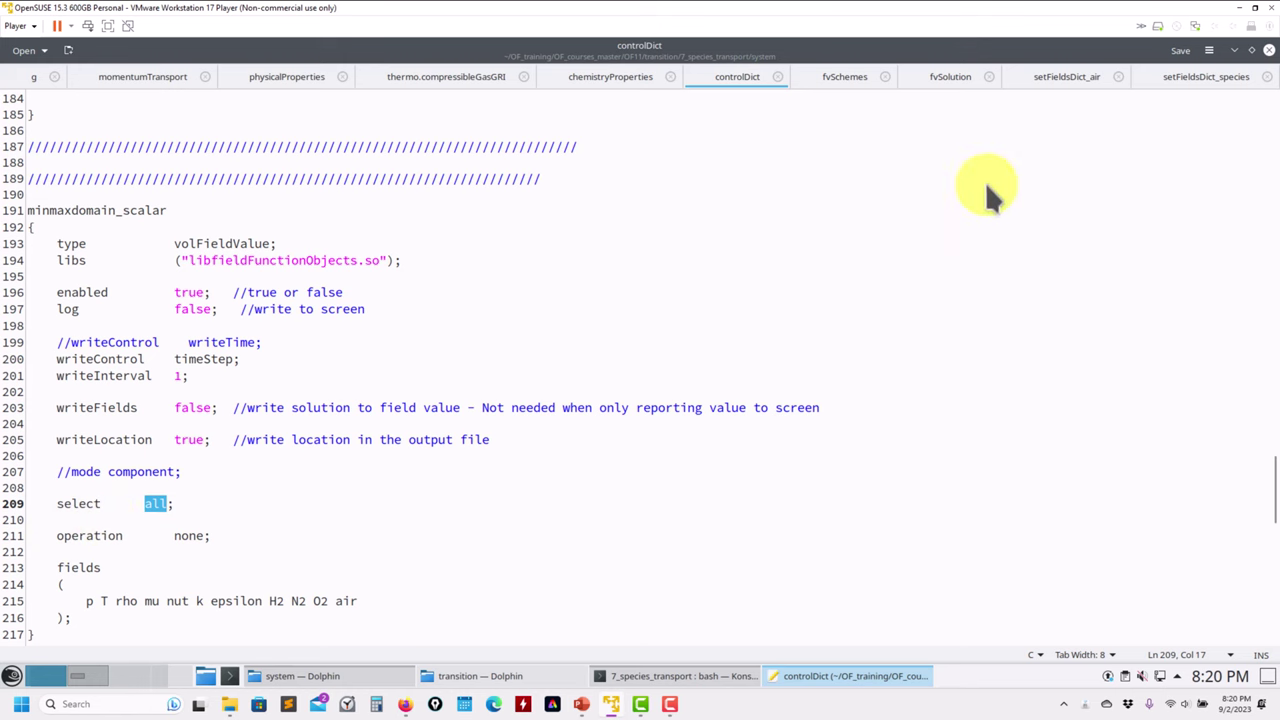
- Review the discretization schemes in fvSchemes, including the divergence schemes and the default ddtSchemes entry
click(838, 88)
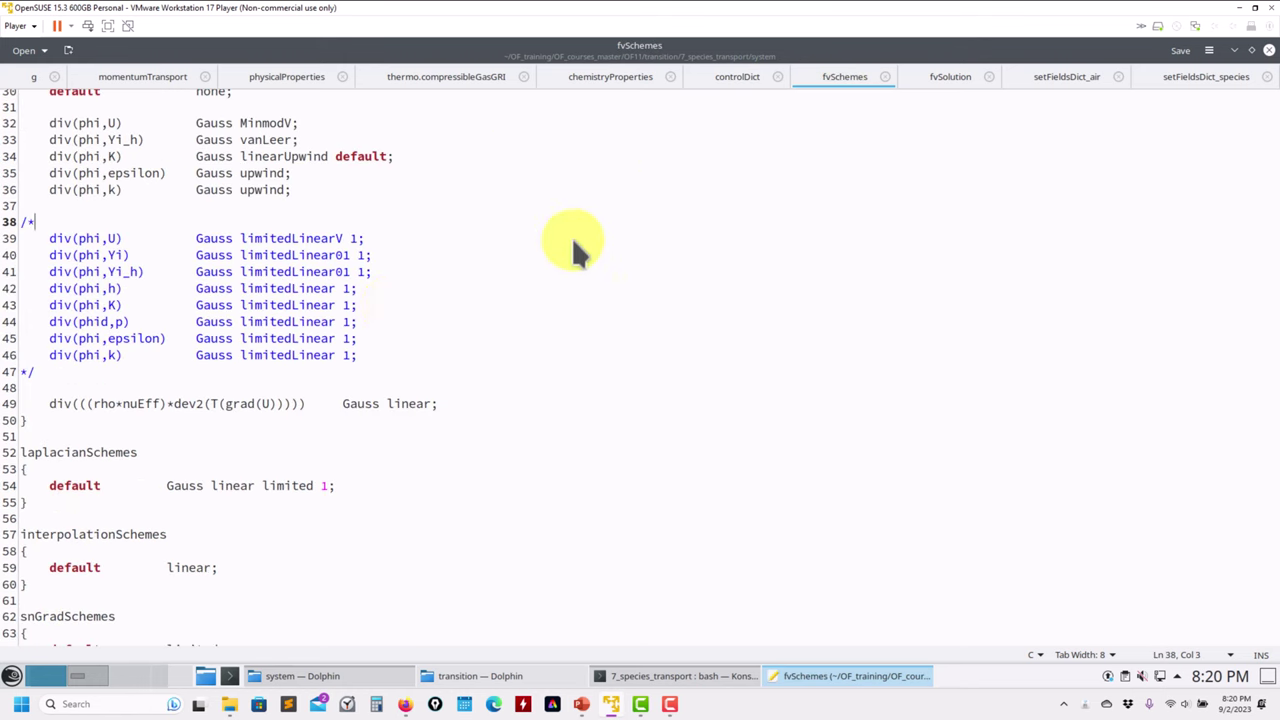
scroll(349, 332, up, 10)
scroll(350, 335, down, 11)
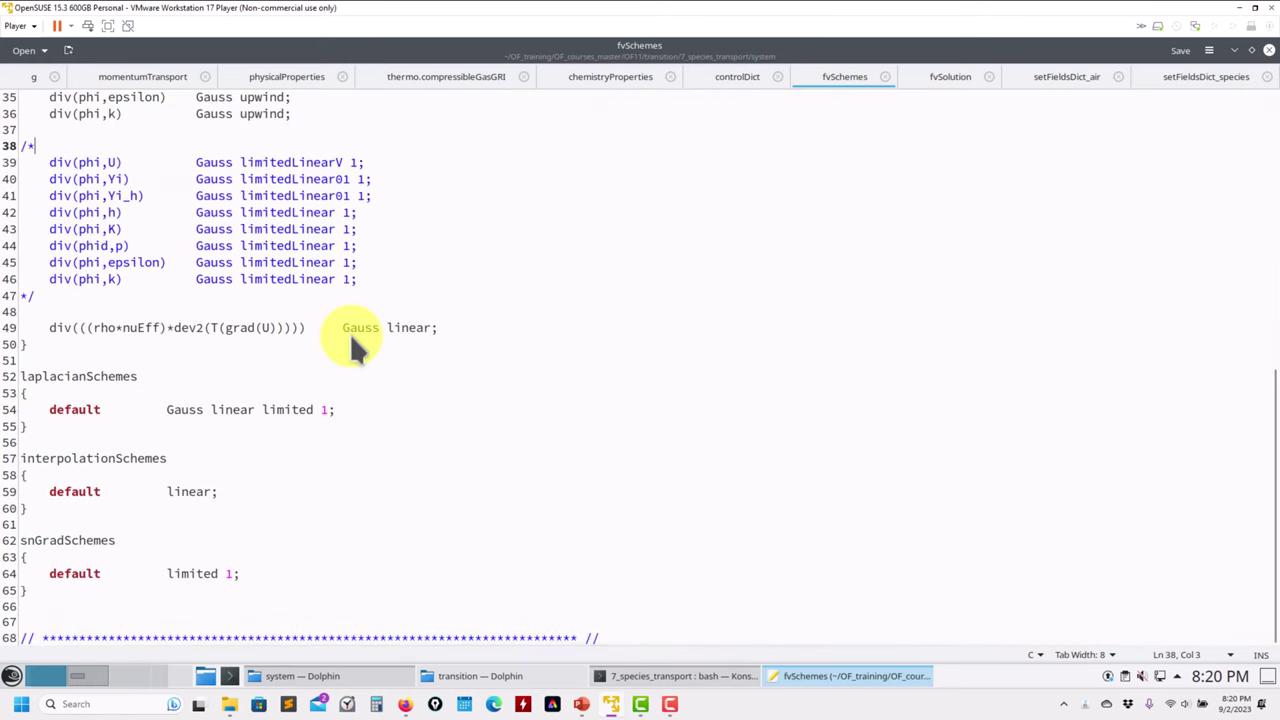
scroll(350, 335, up, 2)
scroll(349, 332, up, 4)
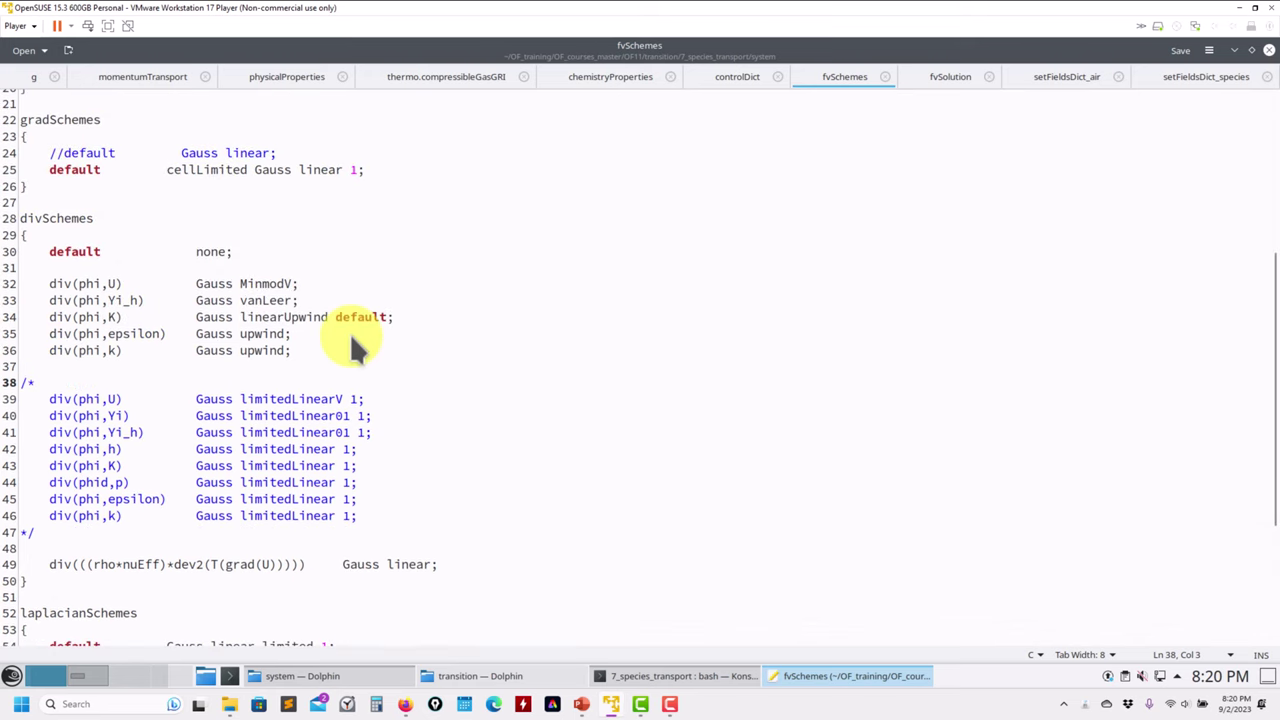
double_click(207, 130)
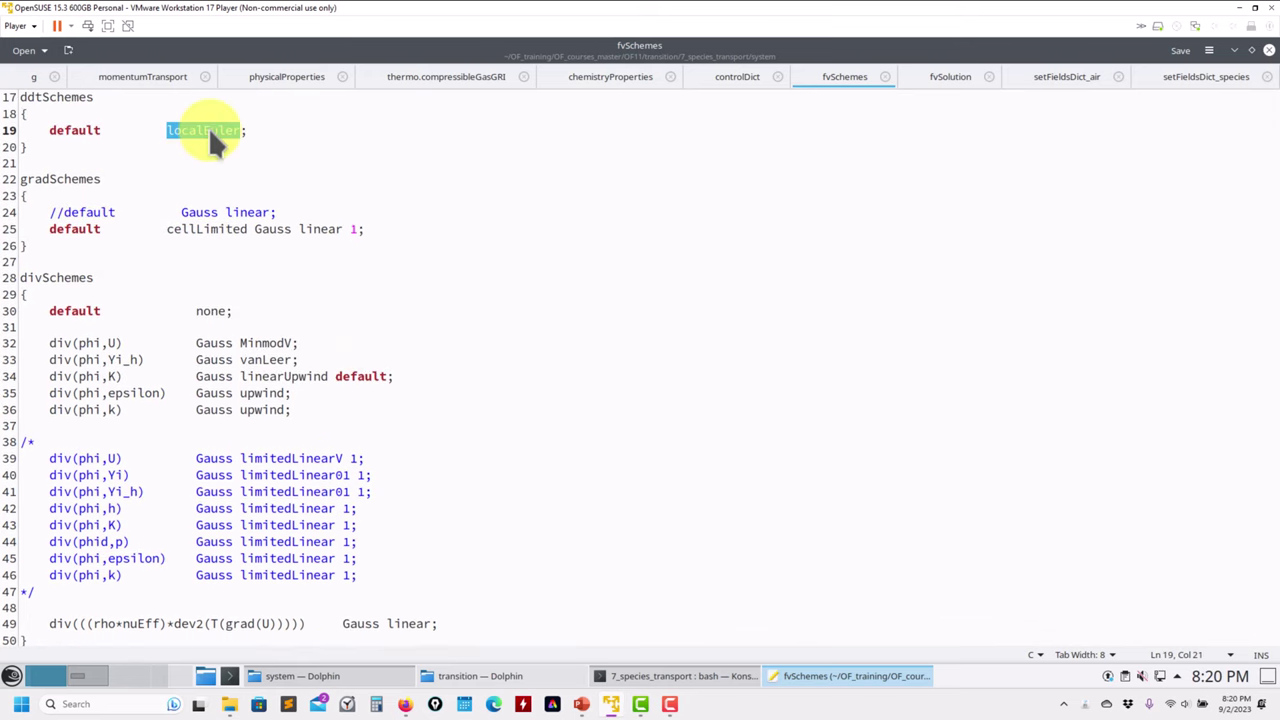
- Go back to controlDict and recheck its solver entry
click(737, 74)
scroll(194, 223, up, 20)
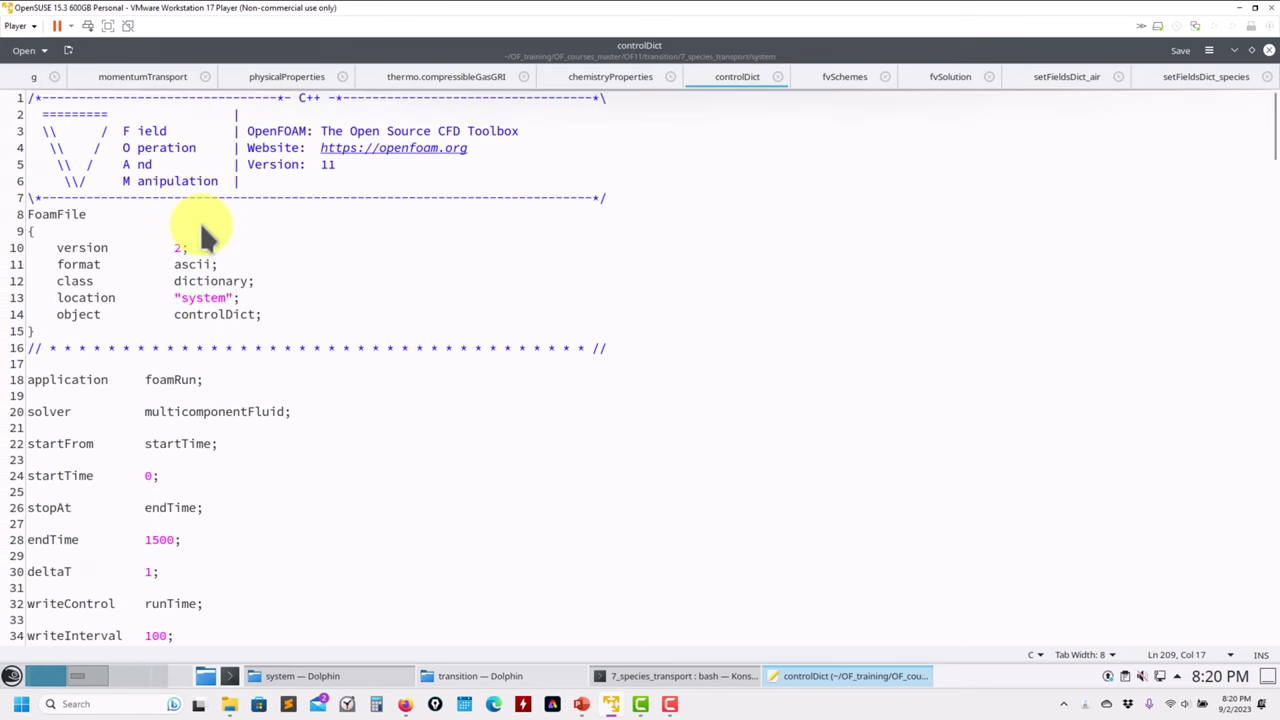
click(194, 411)
double_click(194, 410)
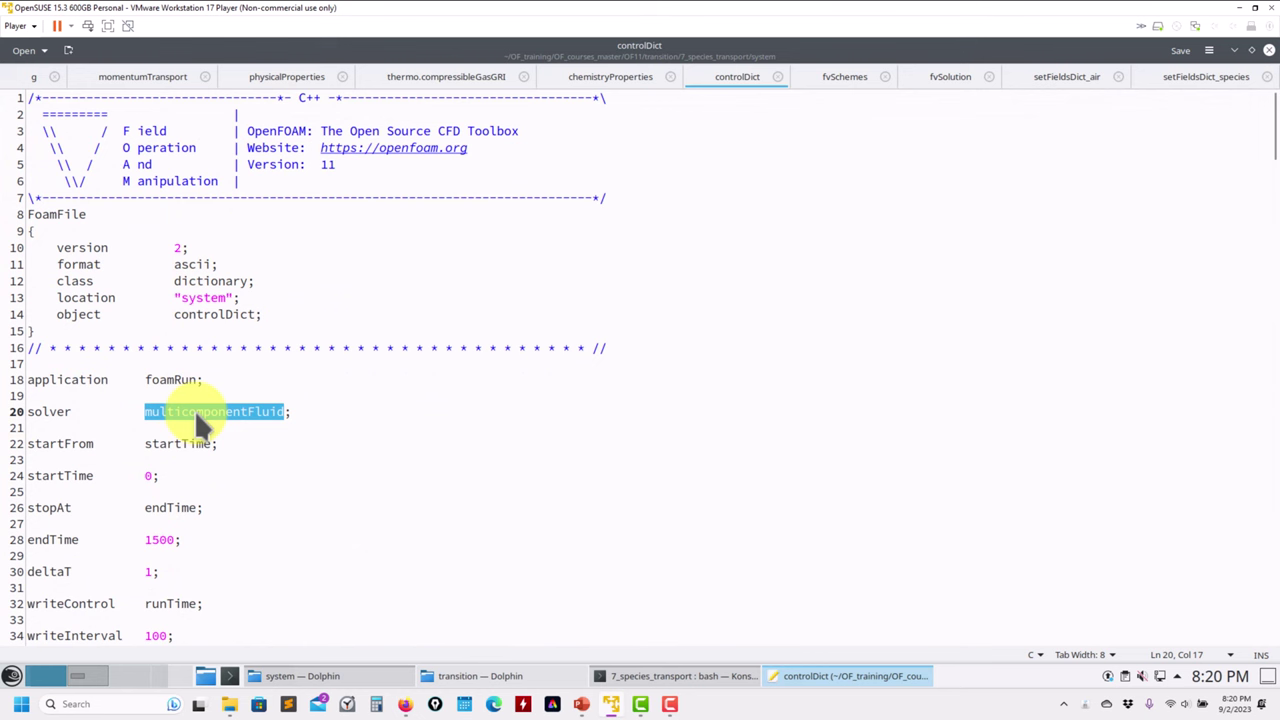
- Return to fvSchemes and review the localEuler time scheme and the active divergence schemes in divSchemes
click(848, 79)
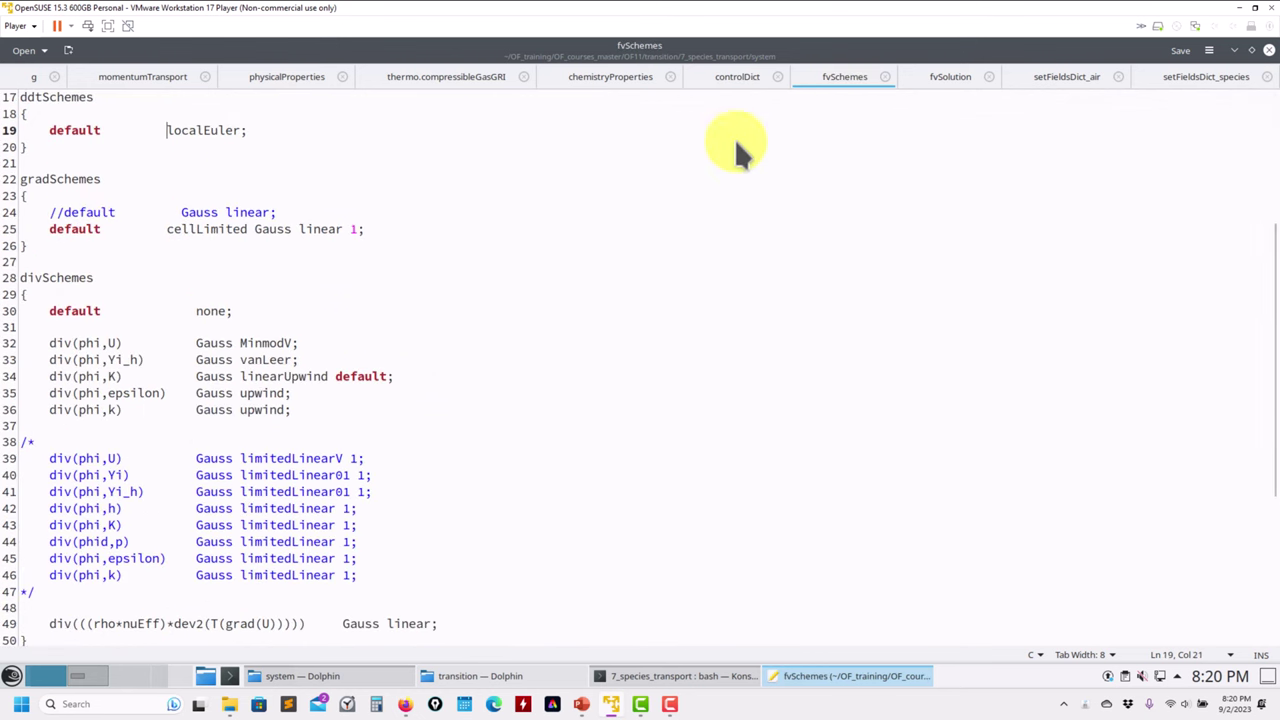
double_click(191, 128)
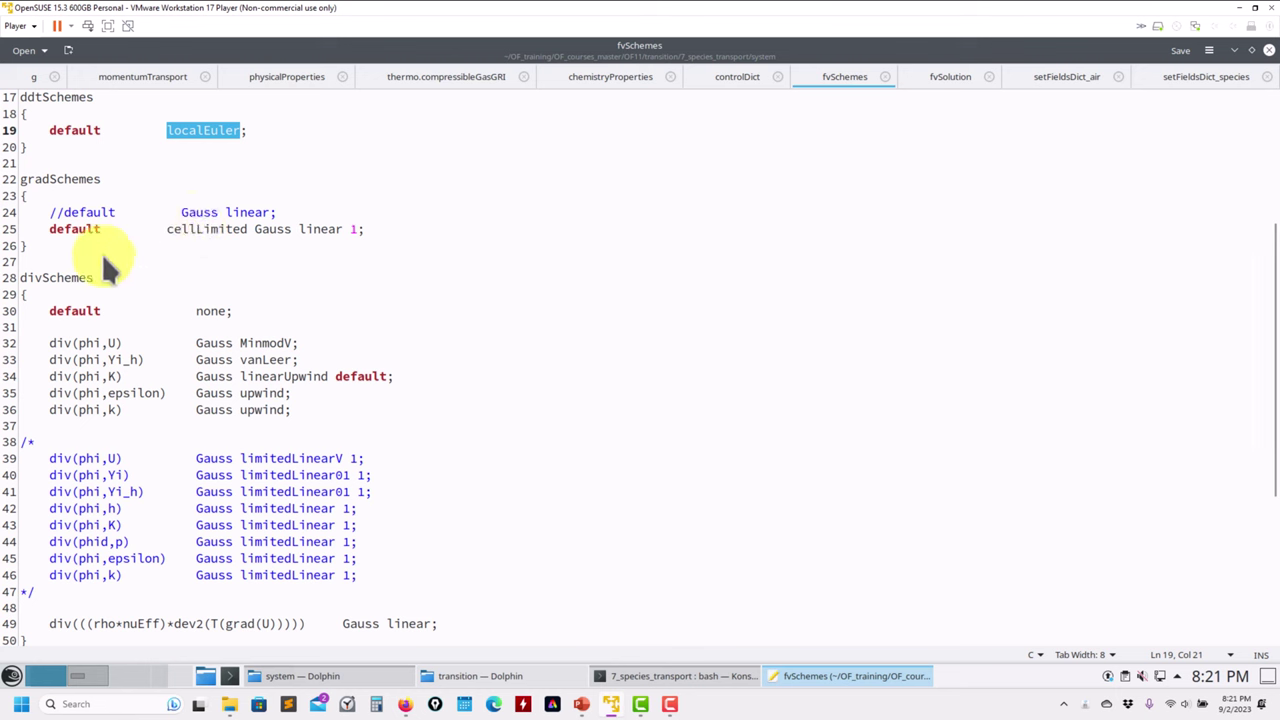
scroll(101, 252, down, 3)
drag(296, 291, 28, 221)
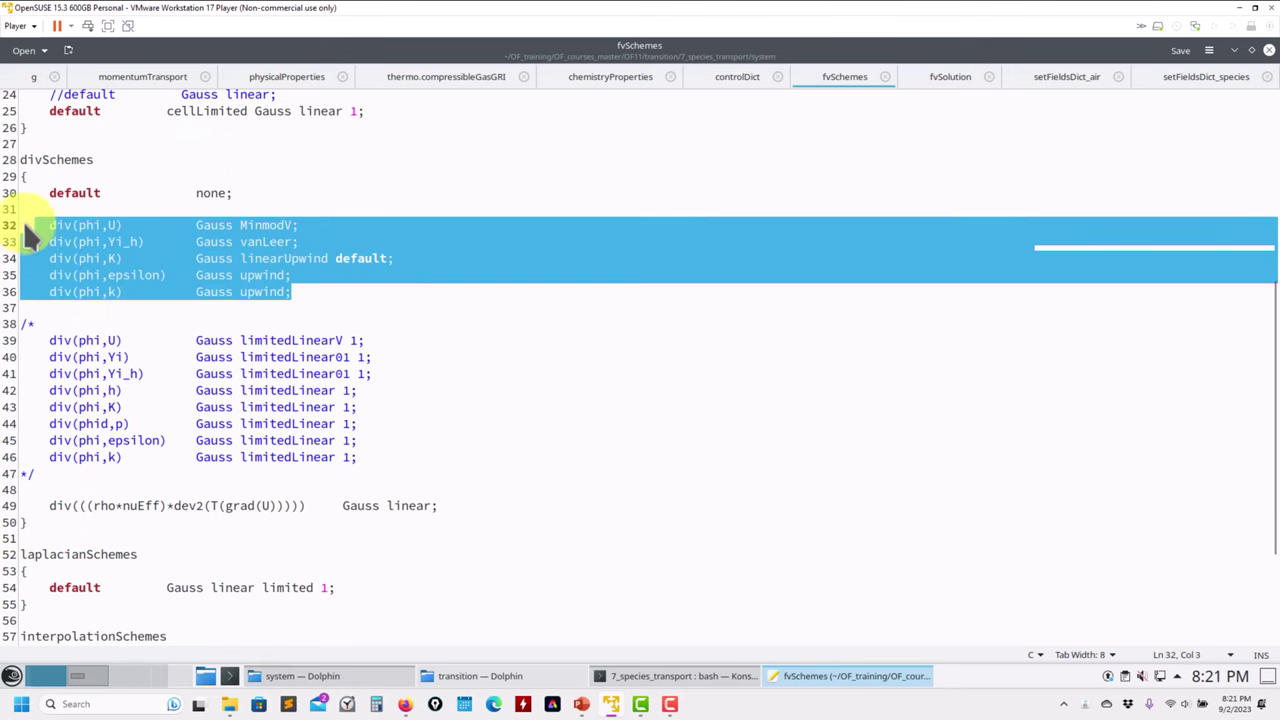
scroll(256, 265, down, 4)
scroll(404, 325, up, 2)
scroll(404, 325, up, 1)
- Review the linear solver settings in fvSolution for rho, p, pFinal, U, h, k, epsilon and Yi
click(950, 77)
scroll(332, 262, up, 15)
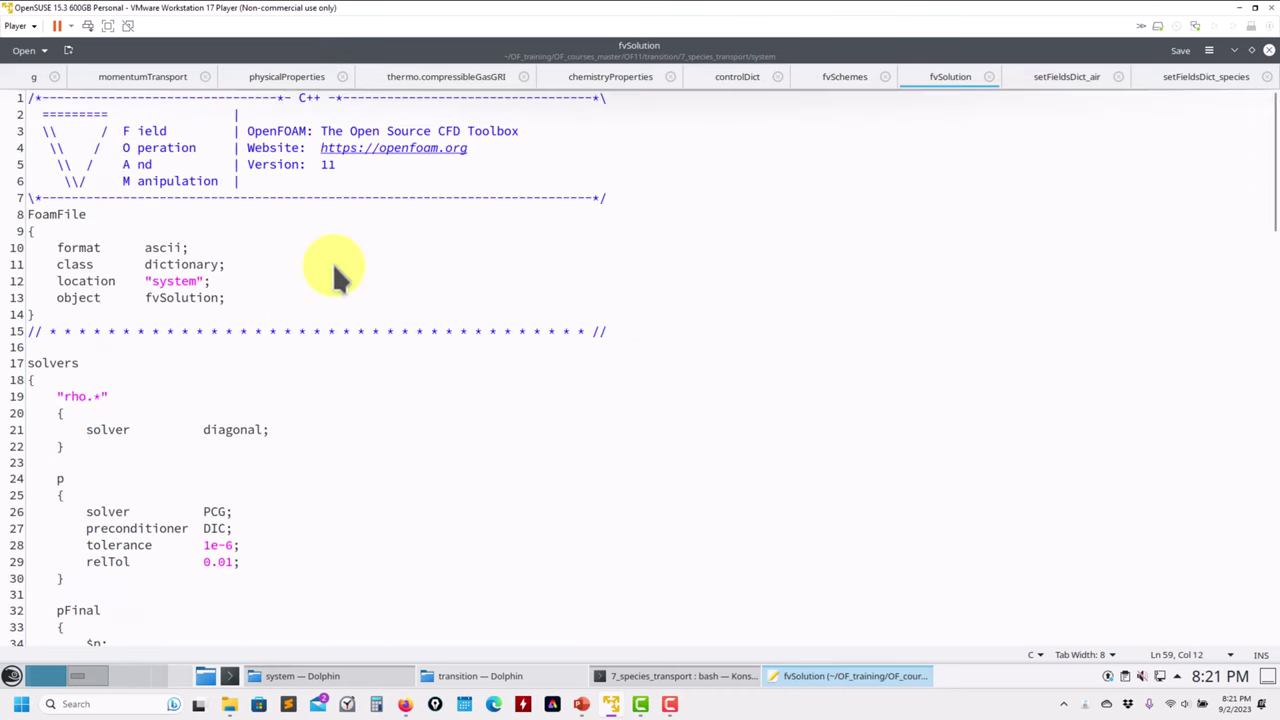
scroll(143, 291, down, 2)
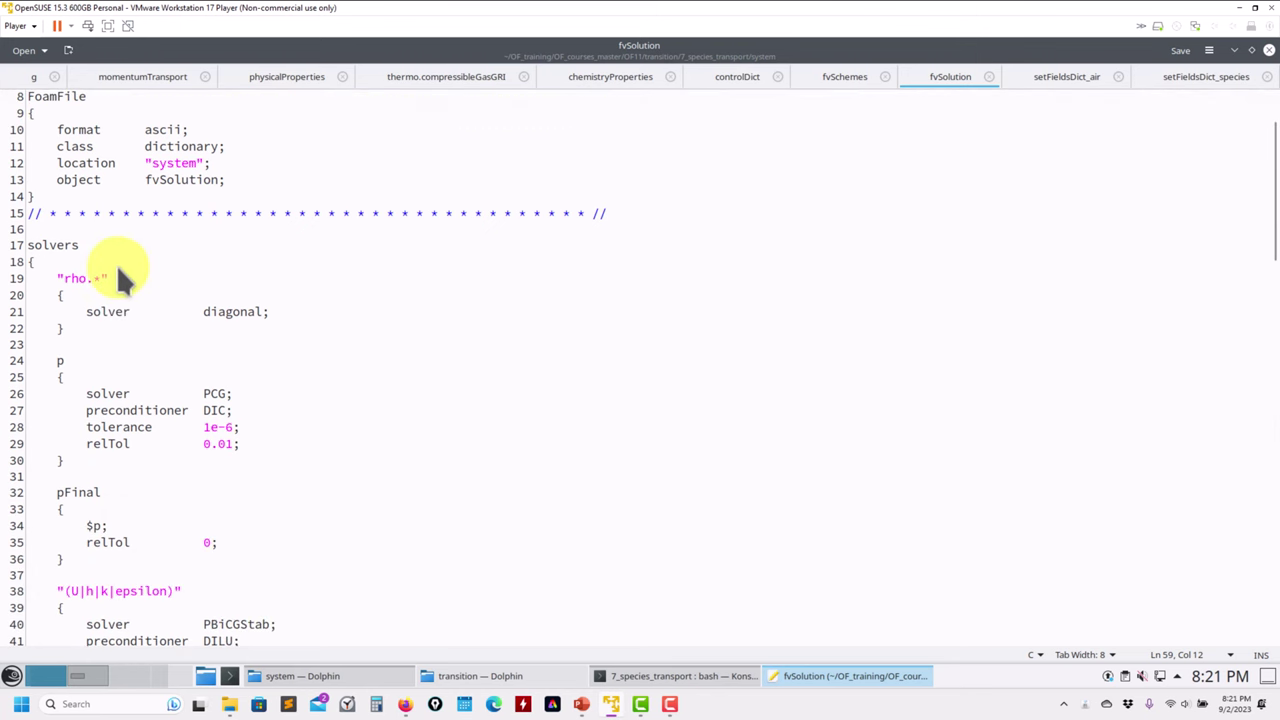
scroll(118, 270, down, 1)
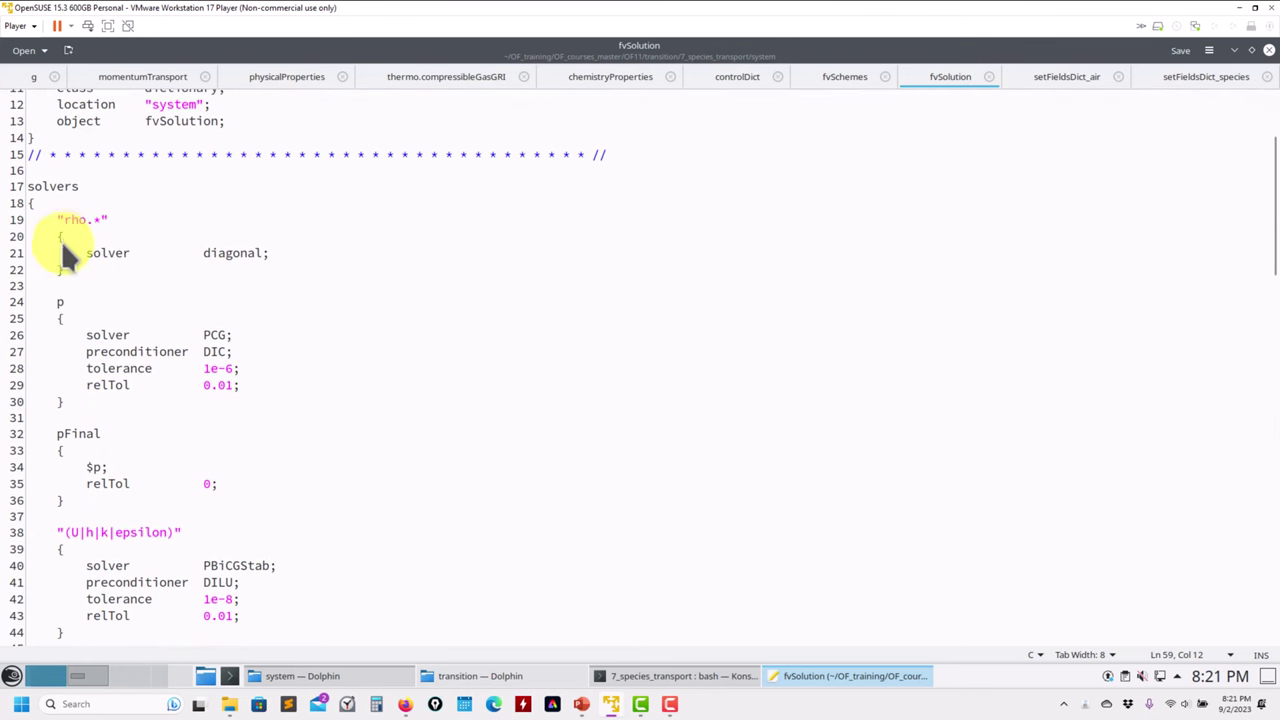
scroll(60, 366, down, 3)
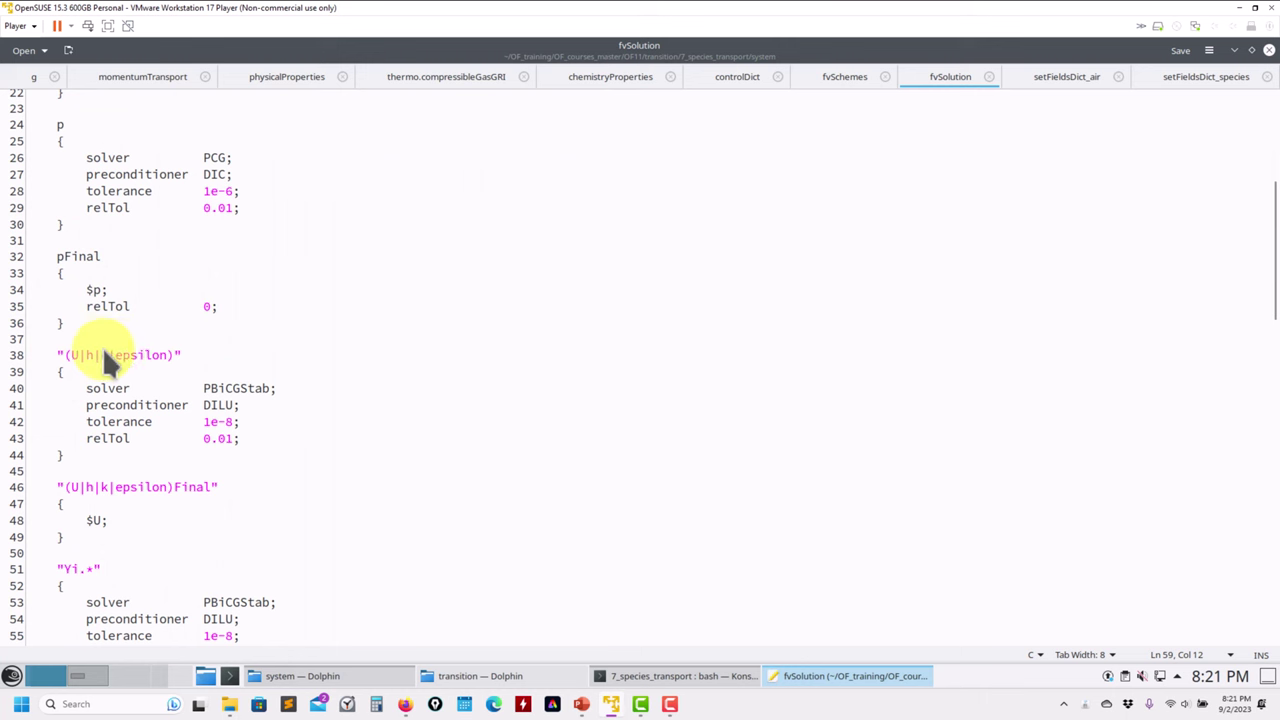
scroll(104, 350, down, 3)
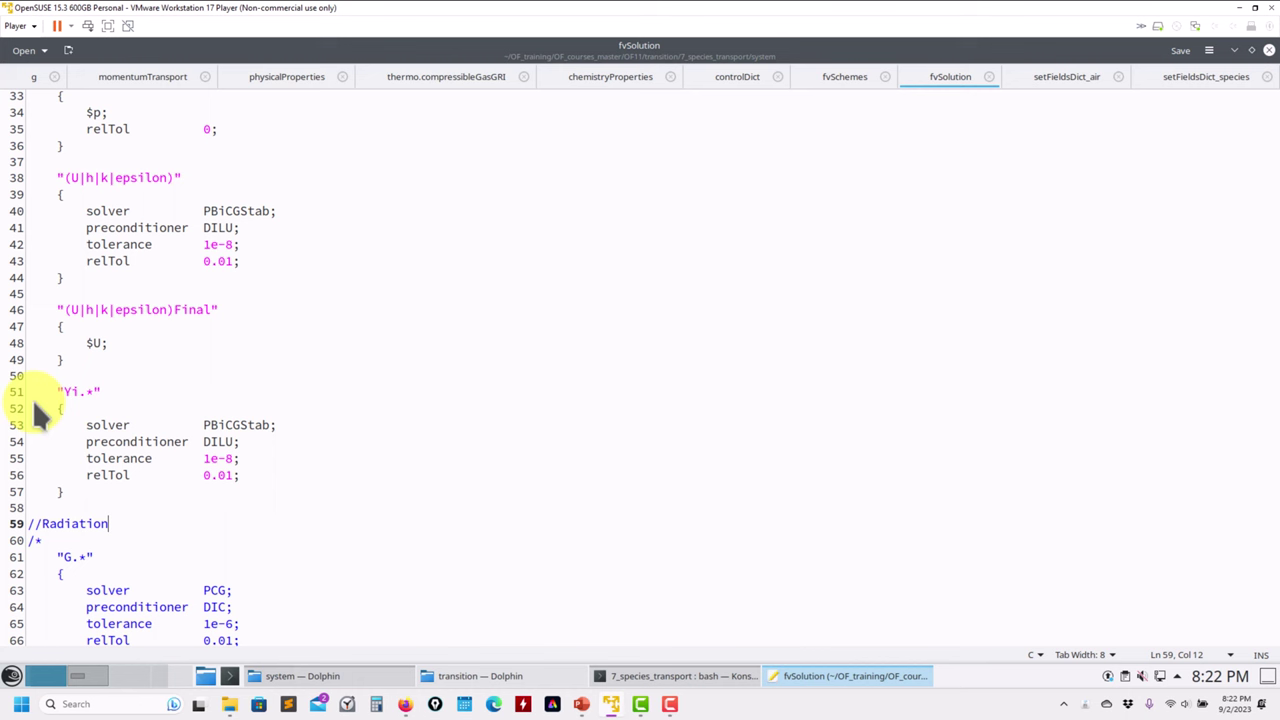
- Examine the commented radiation solvers and the corrector settings of the PIMPLE block in fvSolution
scroll(110, 395, down, 8)
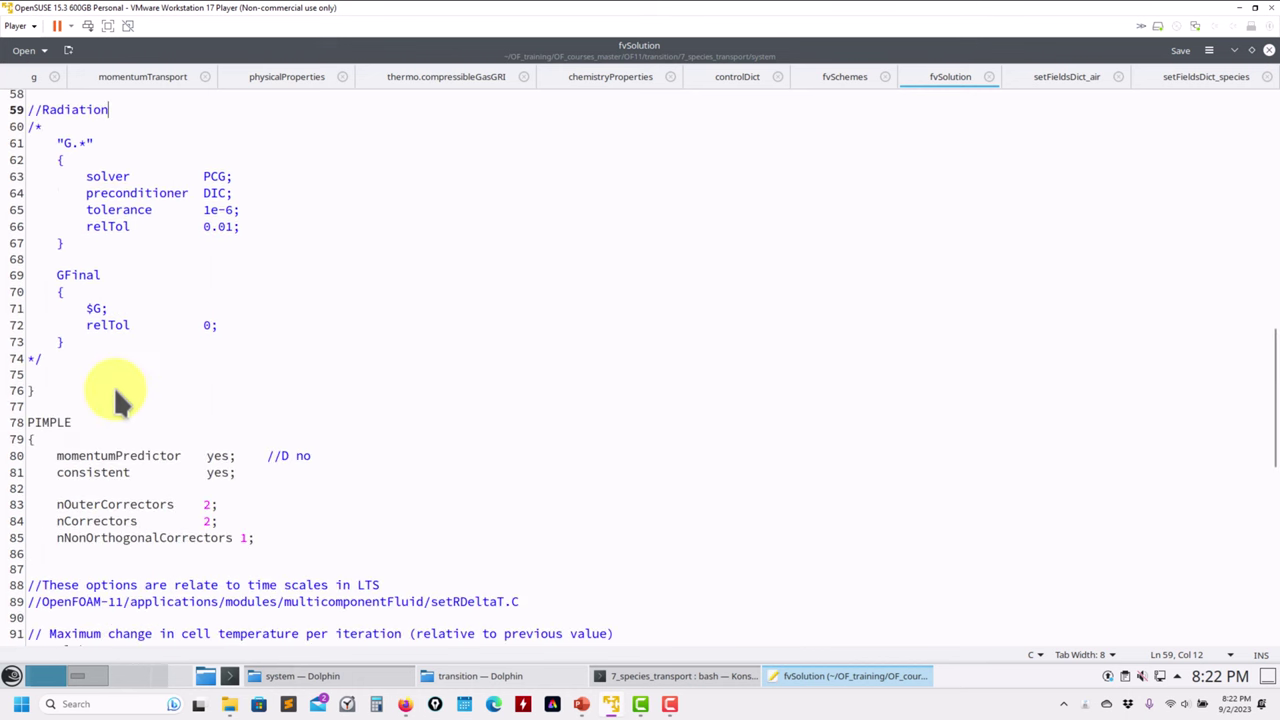
scroll(110, 390, down, 2)
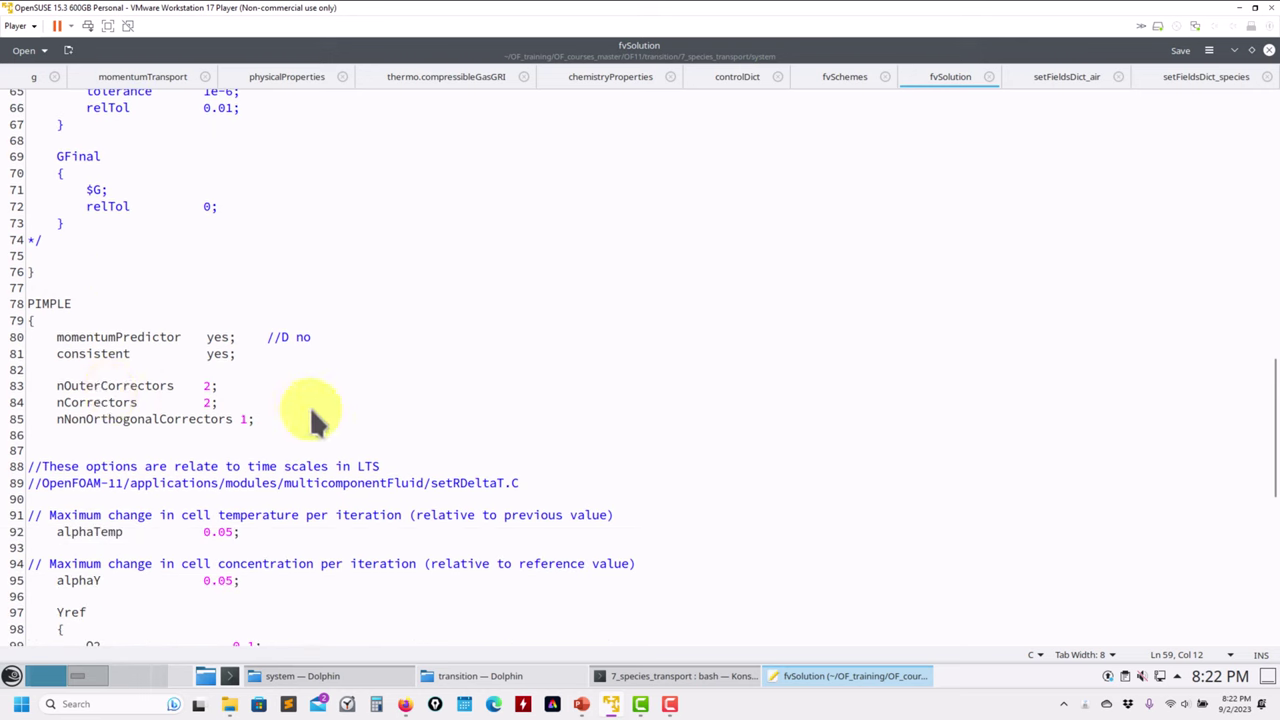
scroll(312, 412, down, 2)
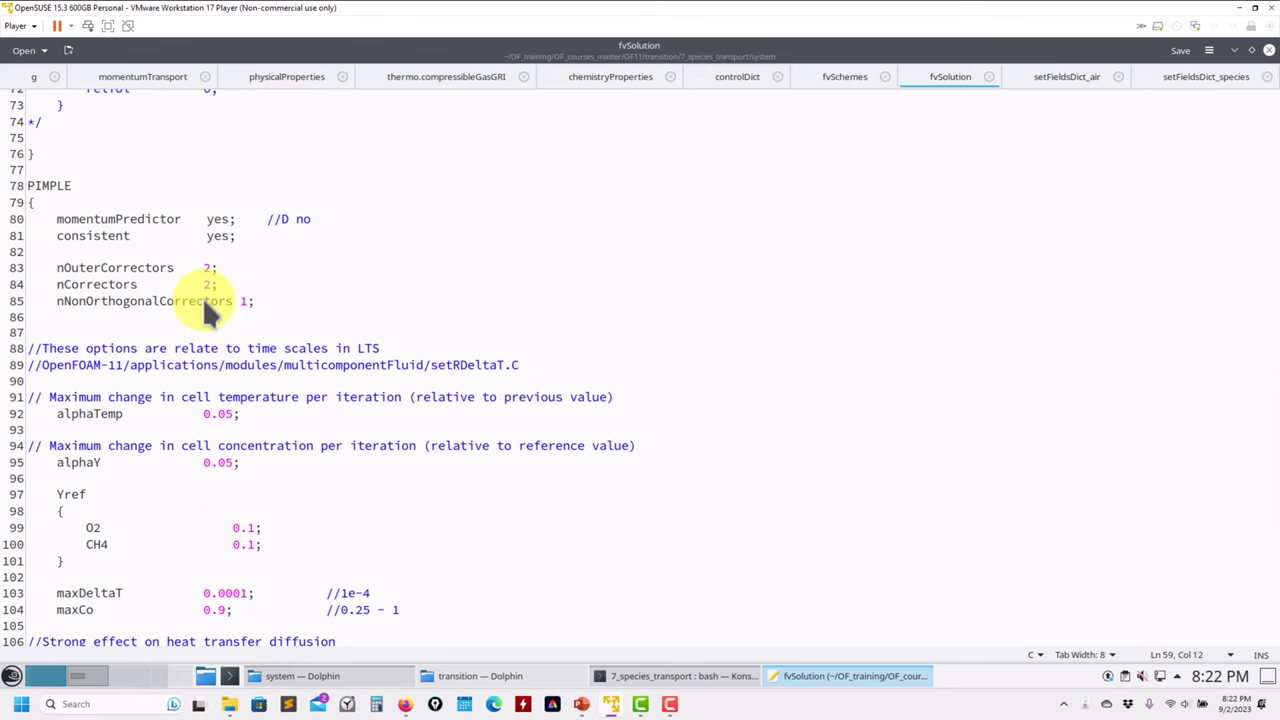
- Examine the local time stepping options in fvSolution, from alphaTemp to maxCo and the rDeltaT coefficients, along with the relaxationFactors block
scroll(63, 407, down, 2)
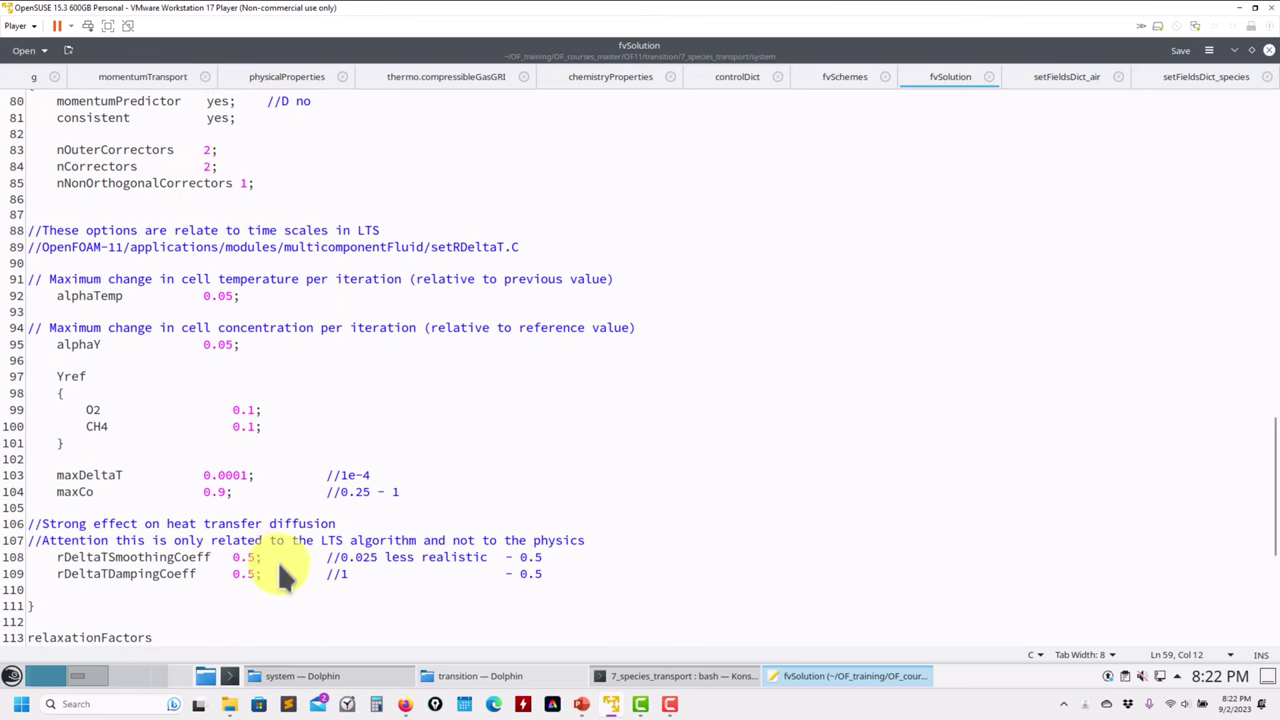
drag(572, 578, 32, 270)
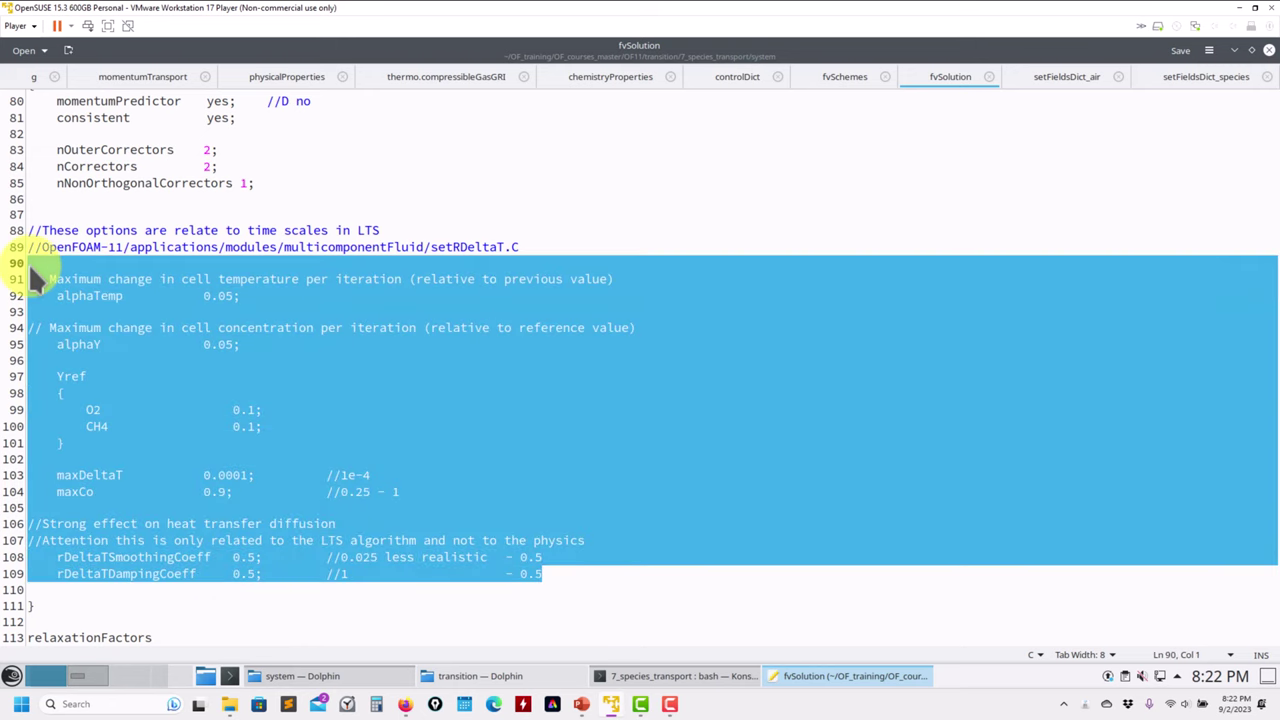
click(76, 294)
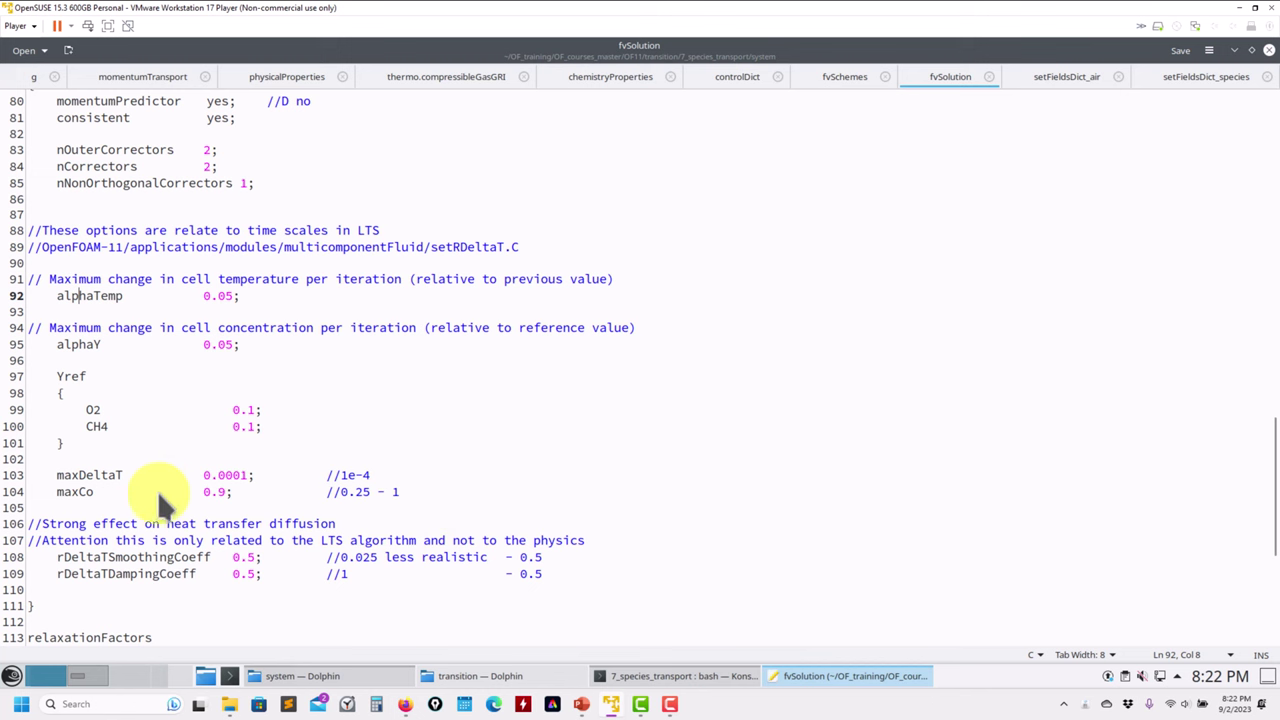
drag(440, 493, 27, 487)
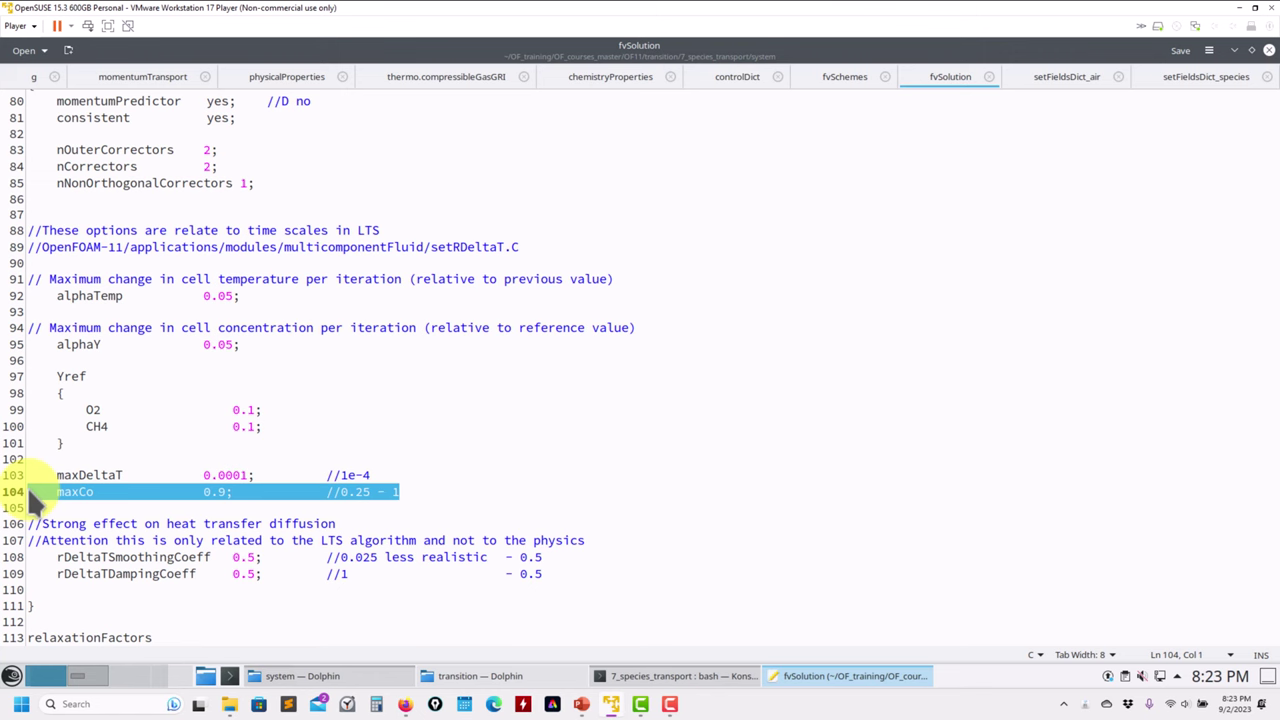
click(232, 500)
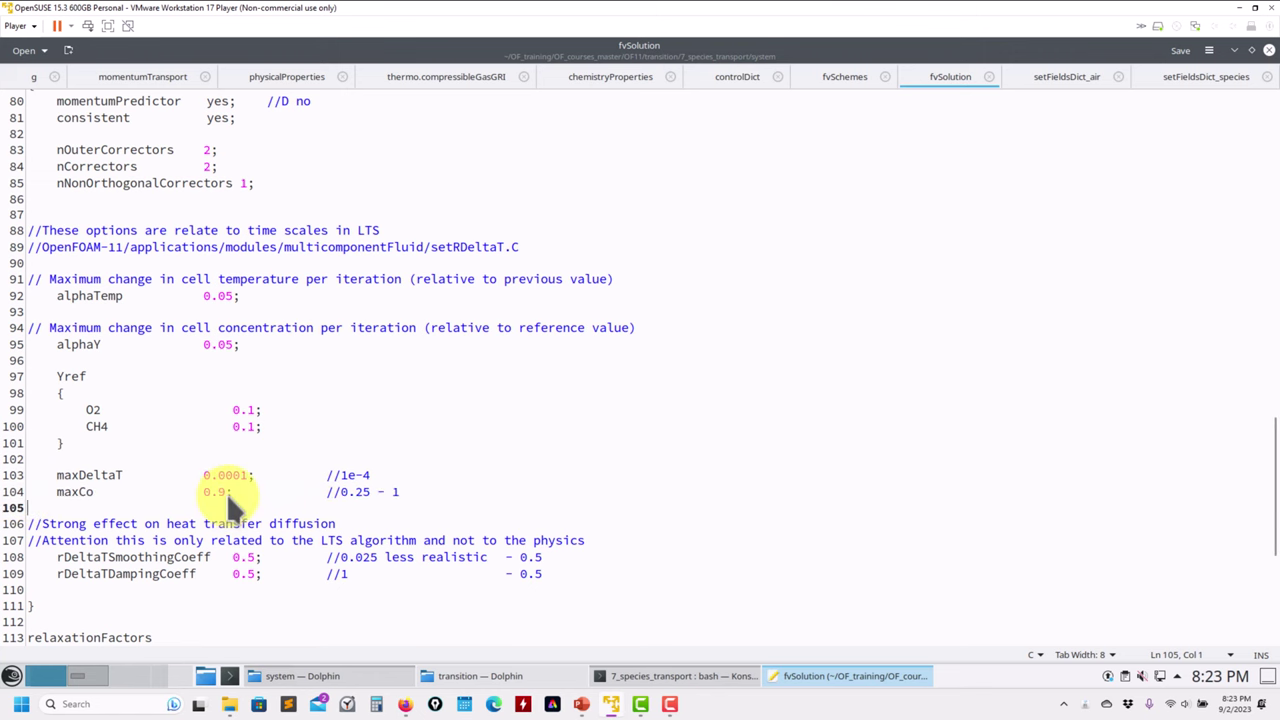
scroll(226, 492, down, 7)
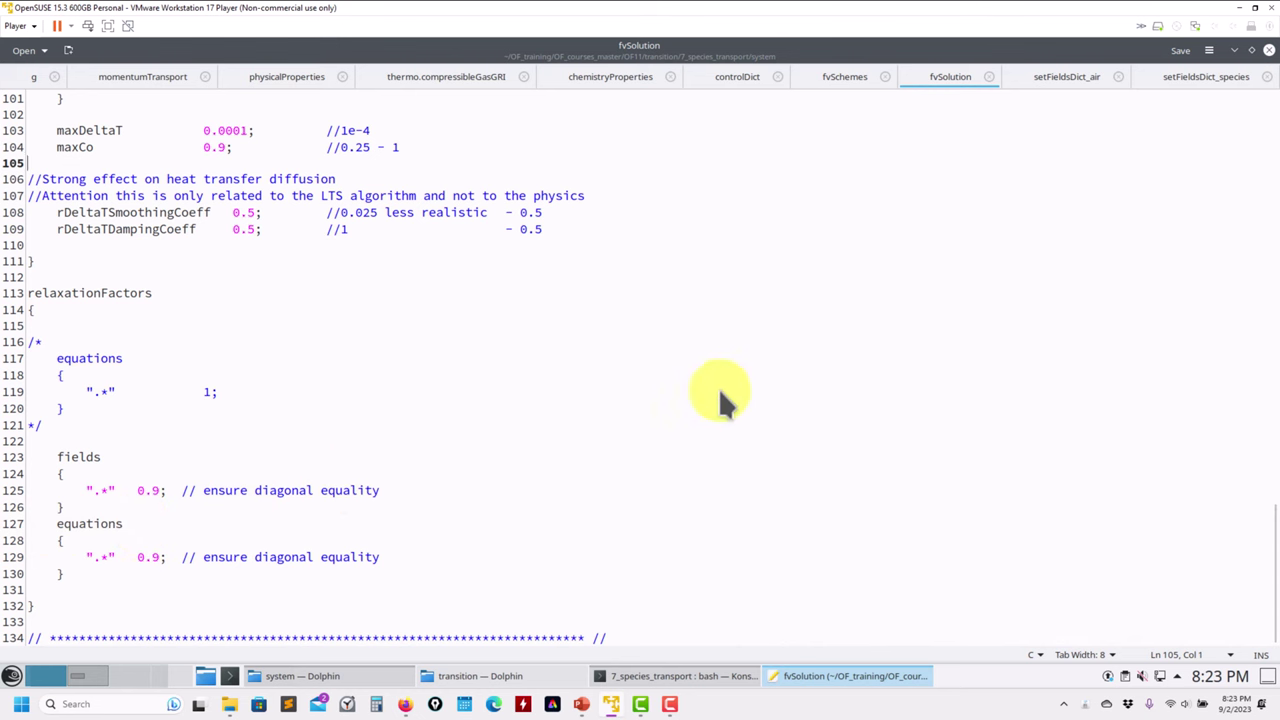
- Compare the default field values and boxToCell regions in setFieldsDict_air and setFieldsDict_species
click(1066, 78)
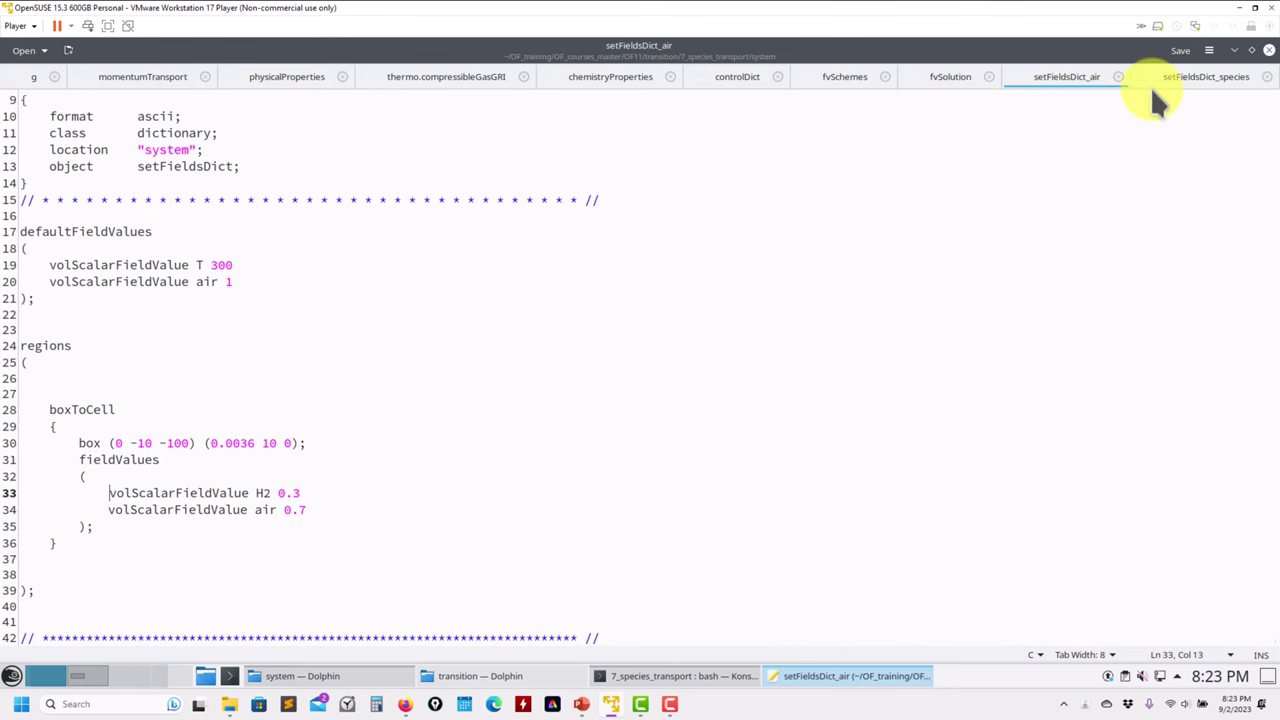
click(1190, 83)
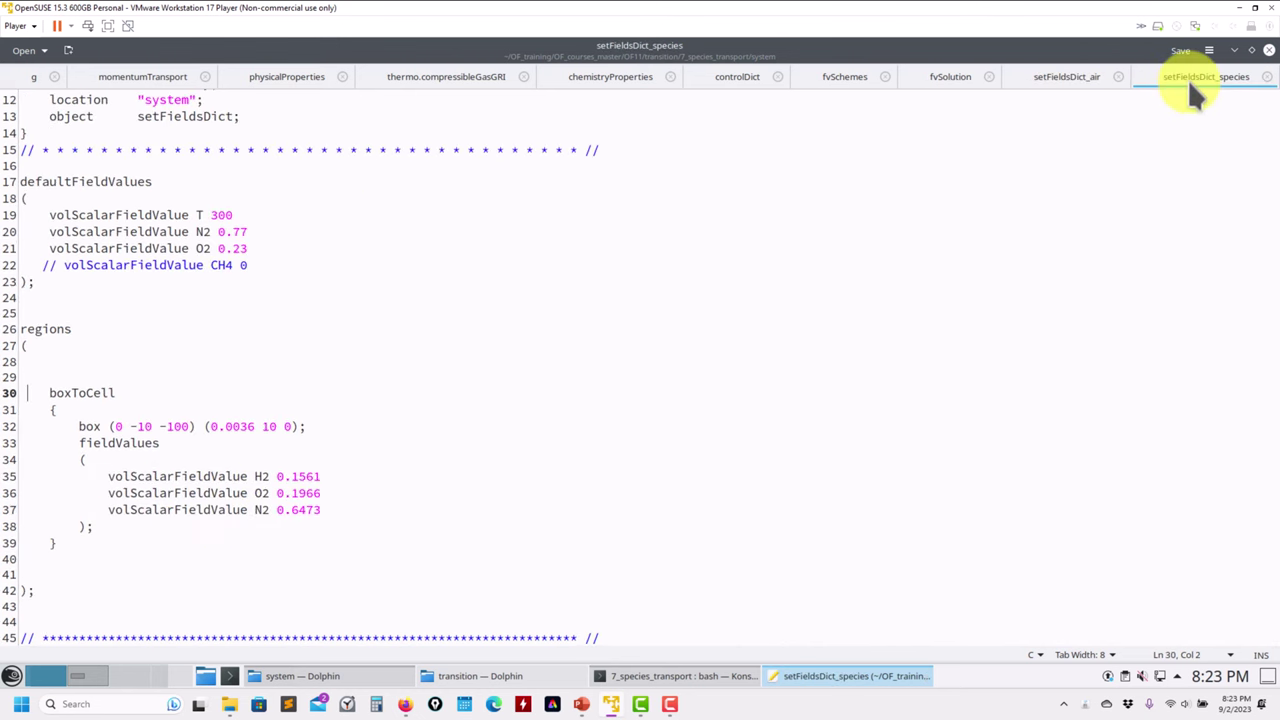
click(1049, 78)
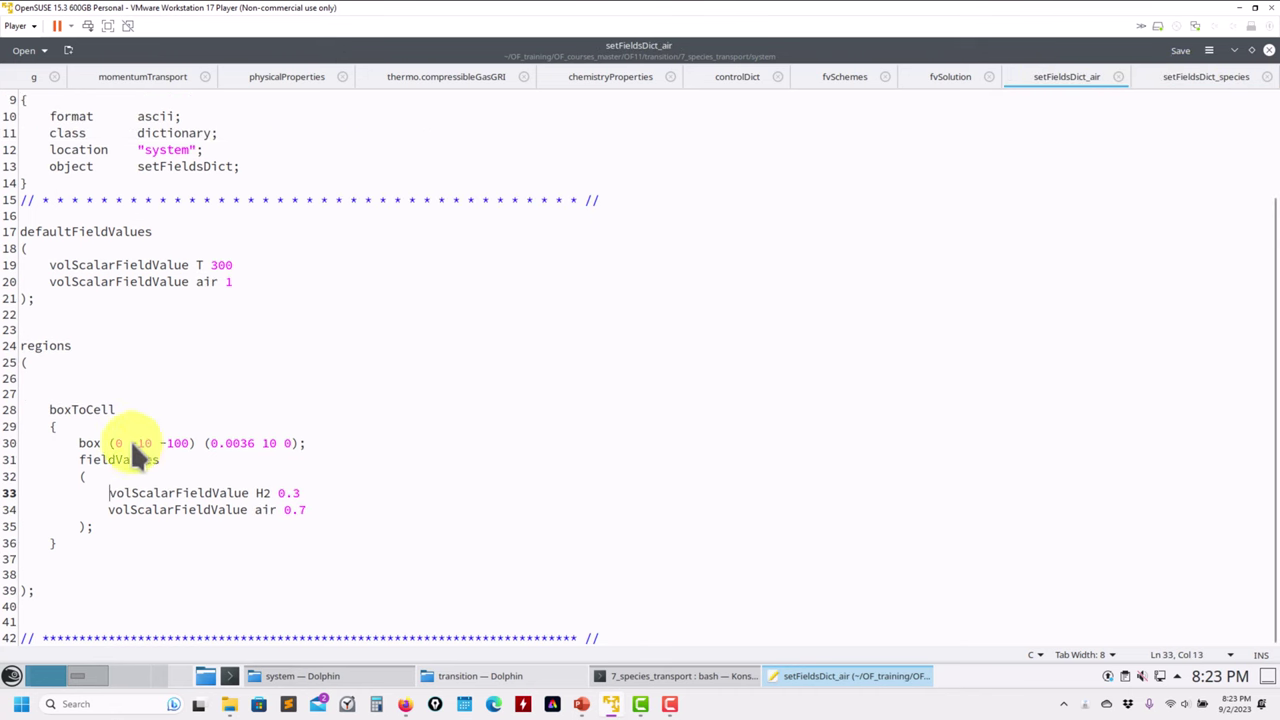
click(1196, 85)
click(1073, 82)
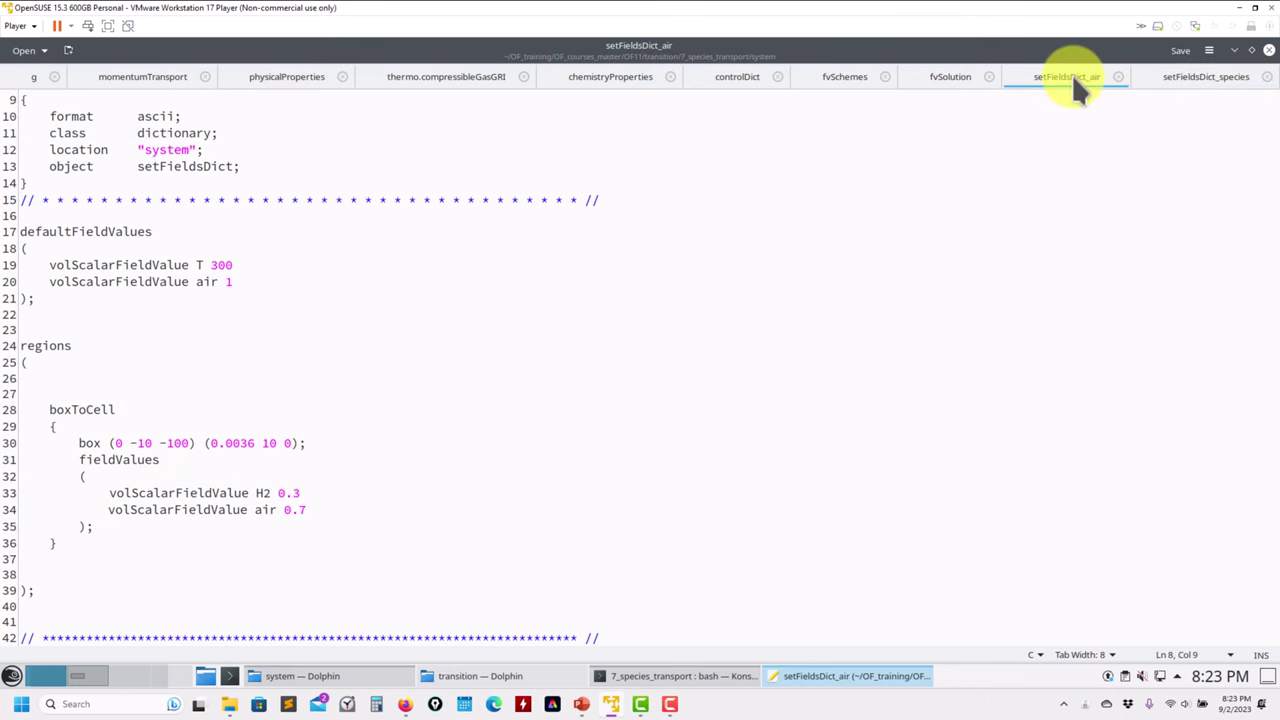
click(1194, 82)
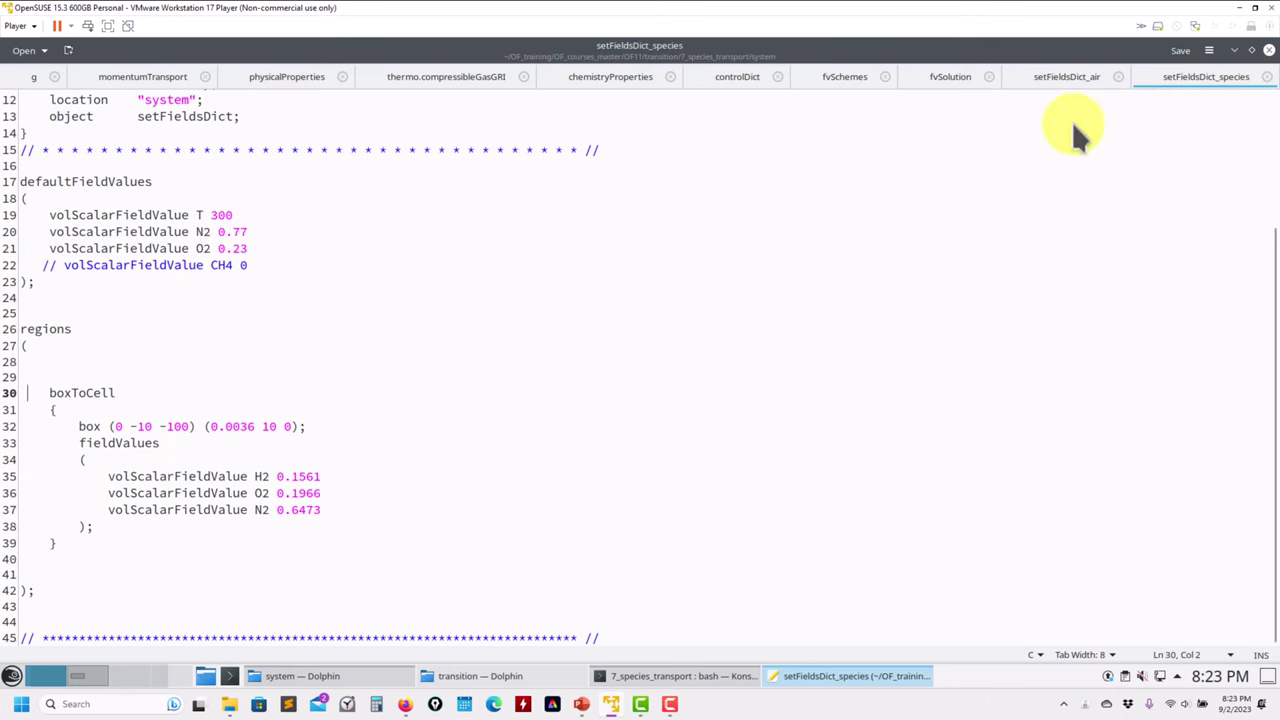
- Switch to the Dolphin file manager and look through the 0_species_org folder of the case, including its off subfolder
click(370, 680)
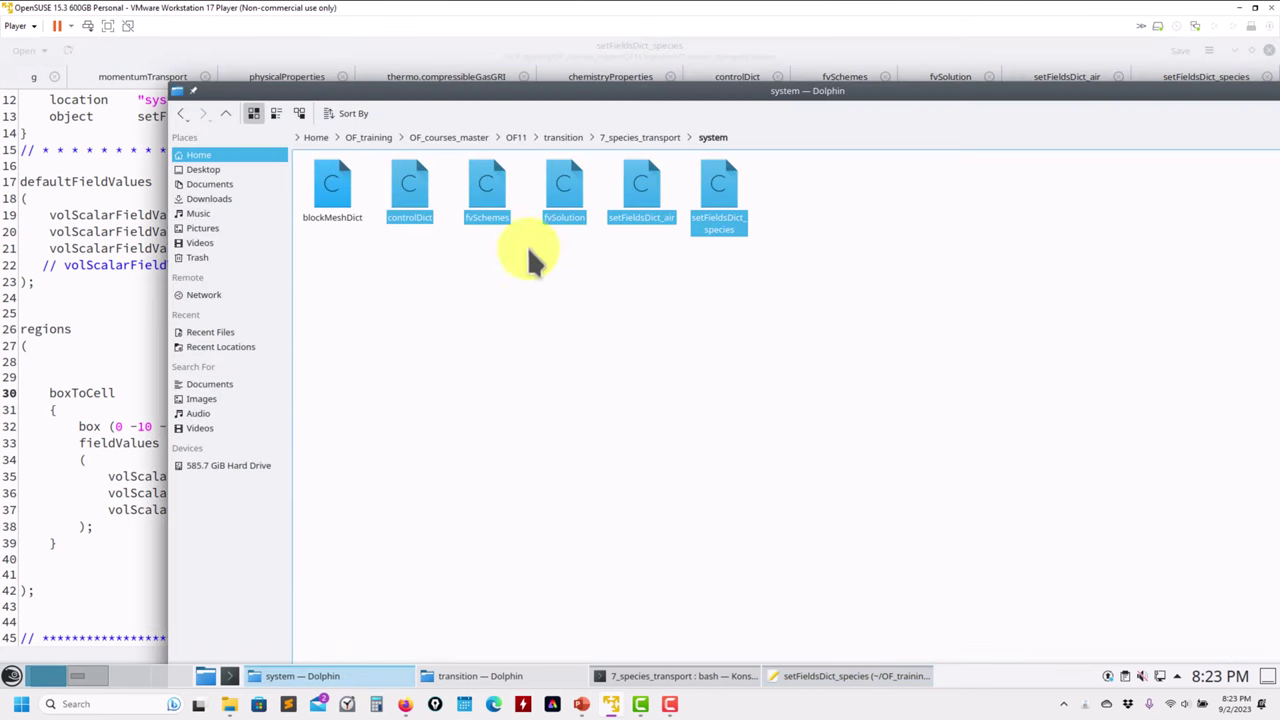
click(226, 113)
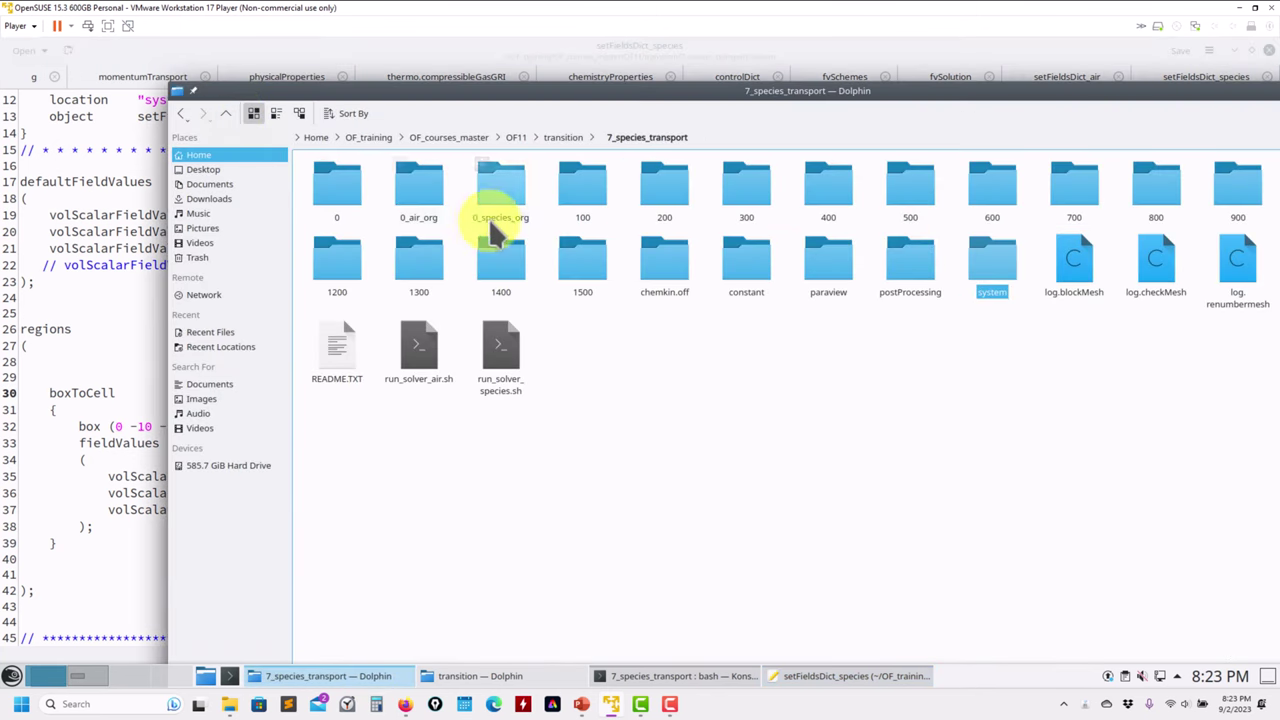
drag(625, 94, 497, 250)
click(372, 354)
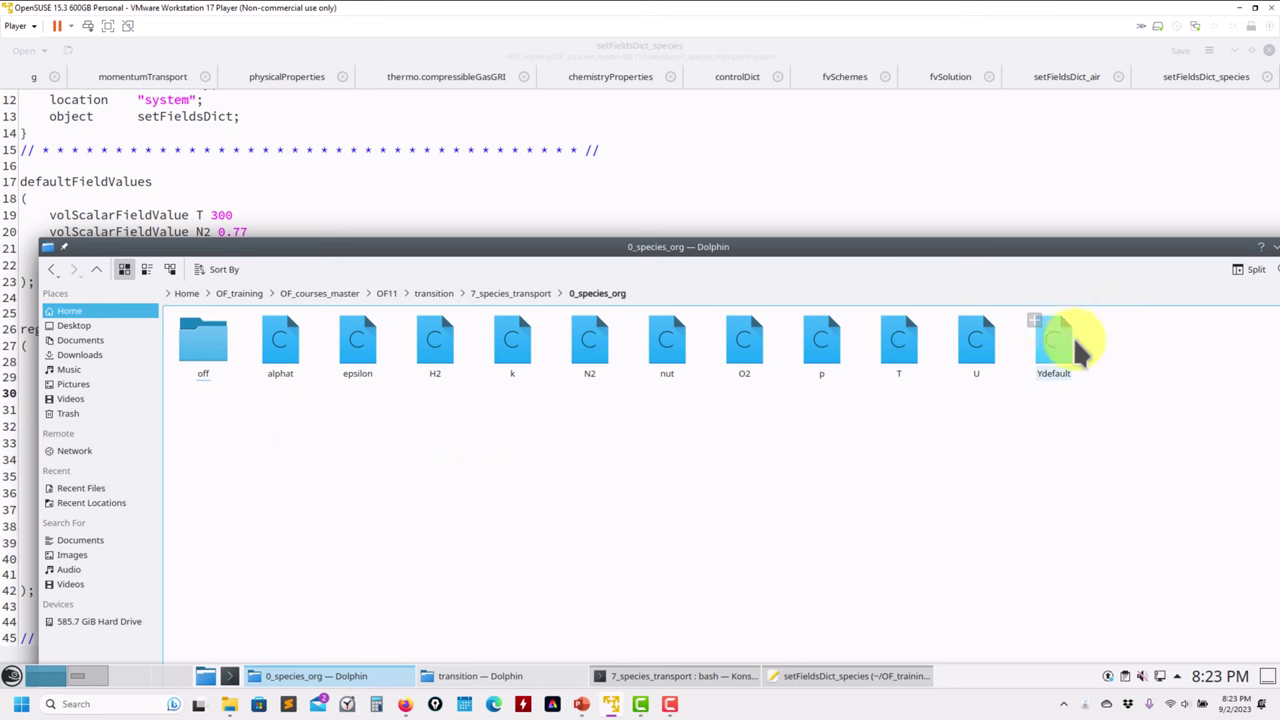
click(205, 340)
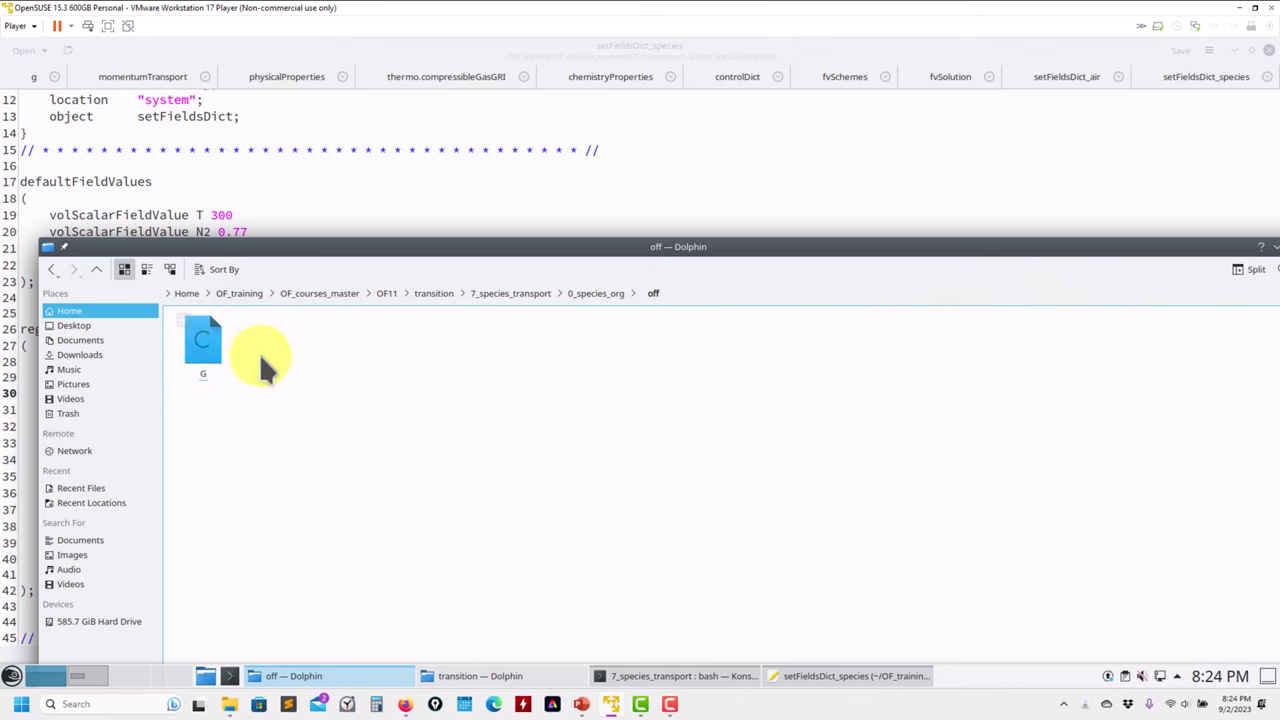
click(96, 269)
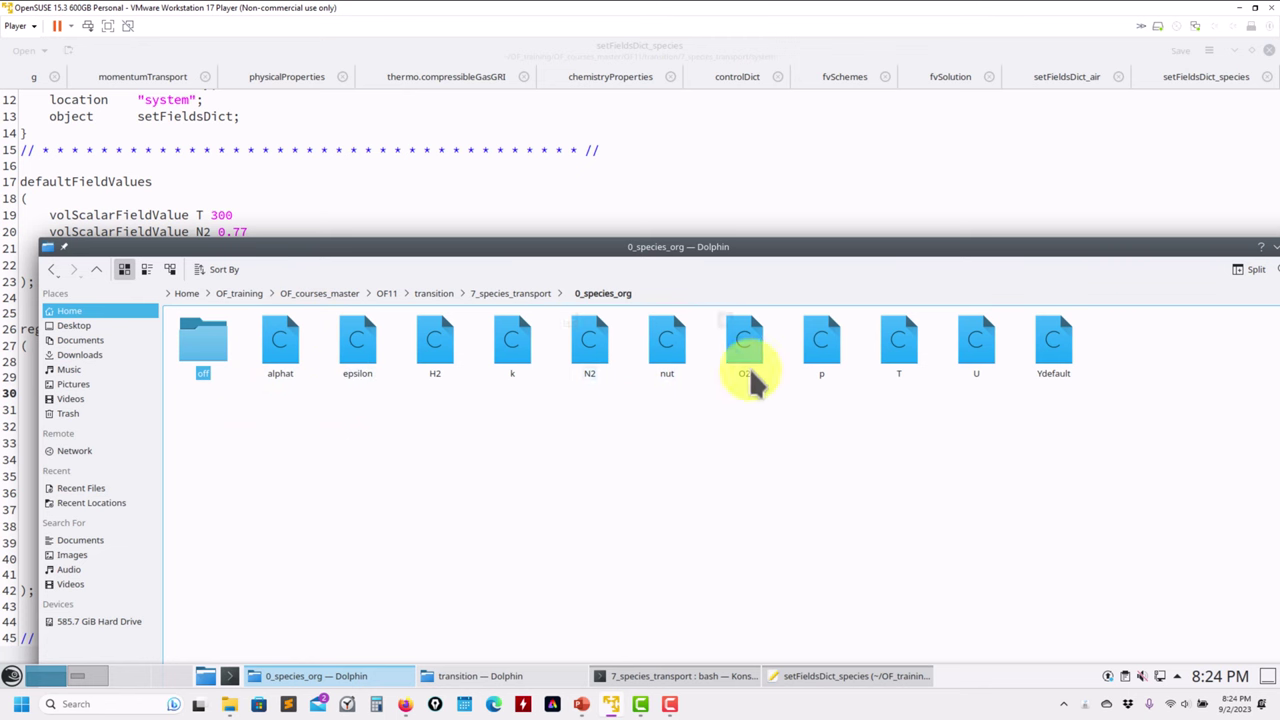
- Open the p field file from 0_species_org in the text editor and examine its internalField value
click(834, 287)
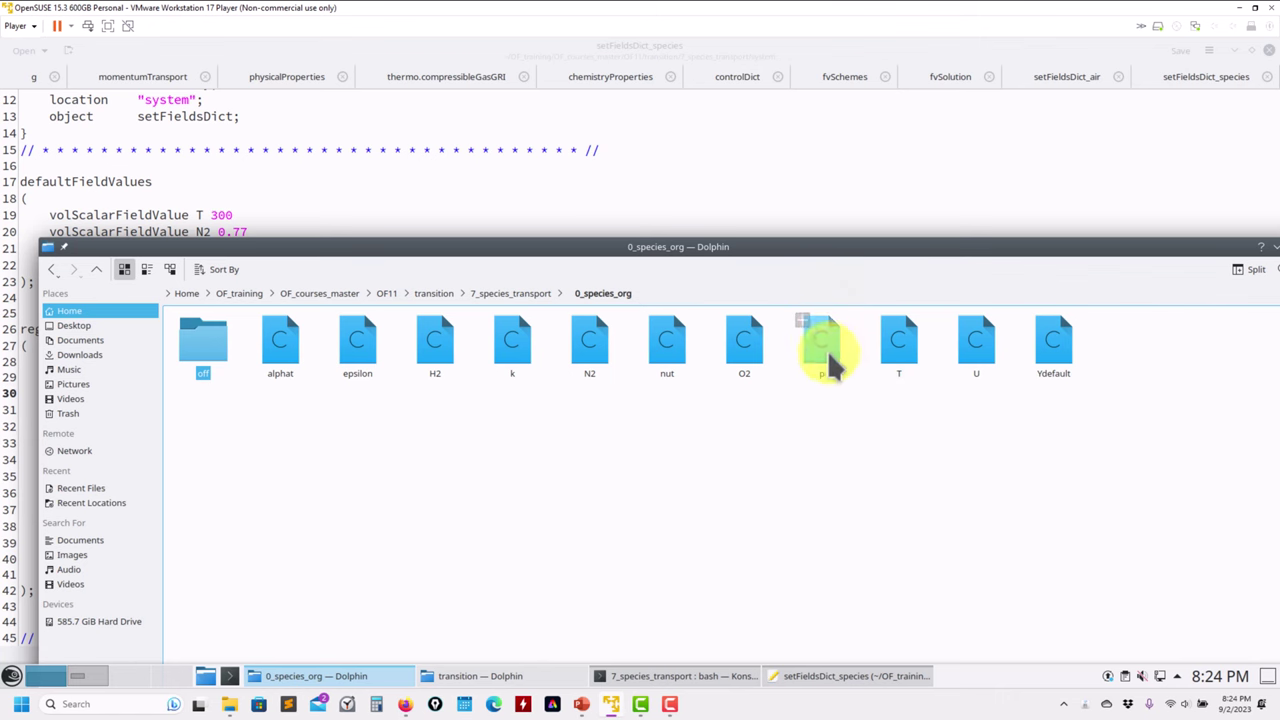
drag(827, 350, 797, 154)
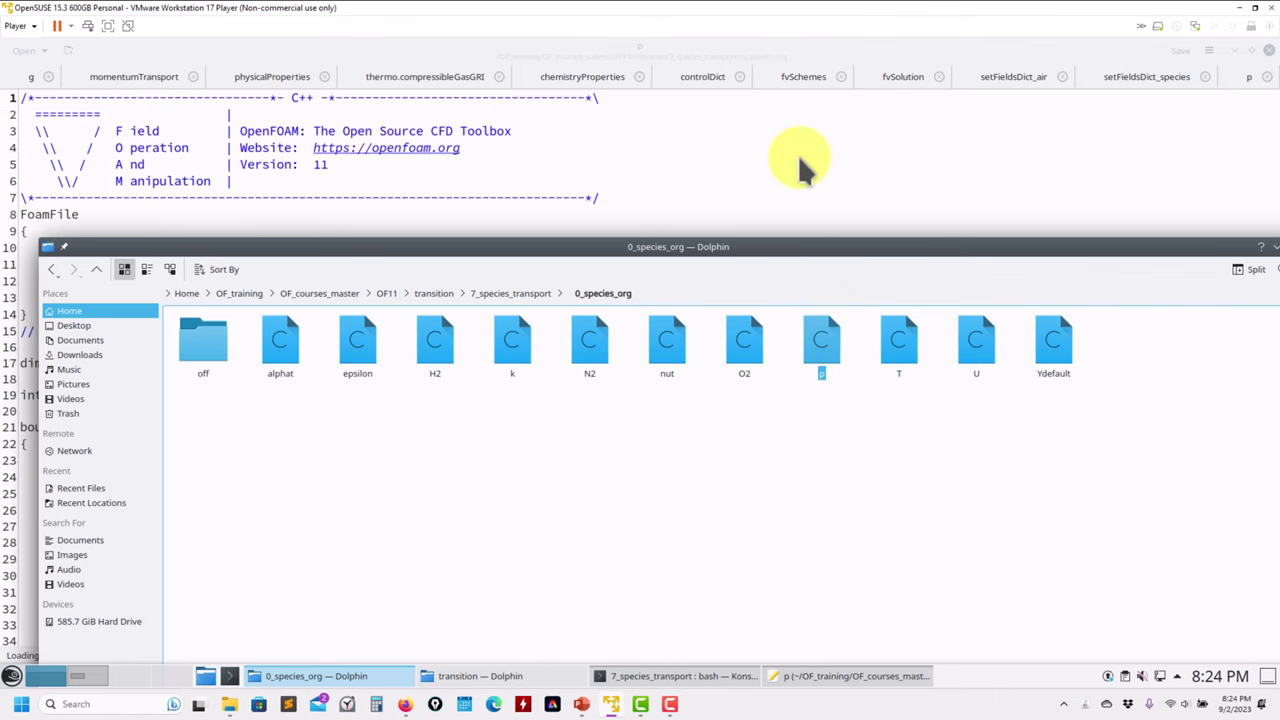
click(223, 395)
drag(246, 395, 197, 390)
- Try a uniform internalField value of 0 in the p file and undo the edit
double_click(209, 394)
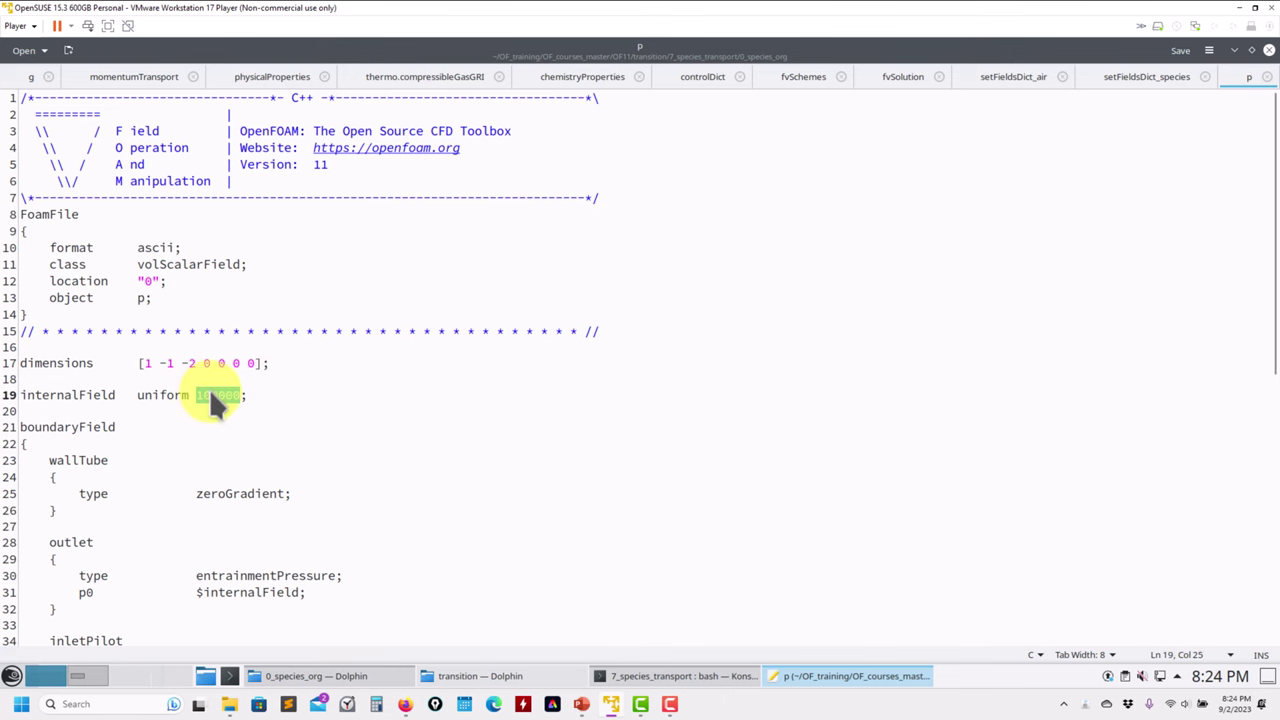
text(0)
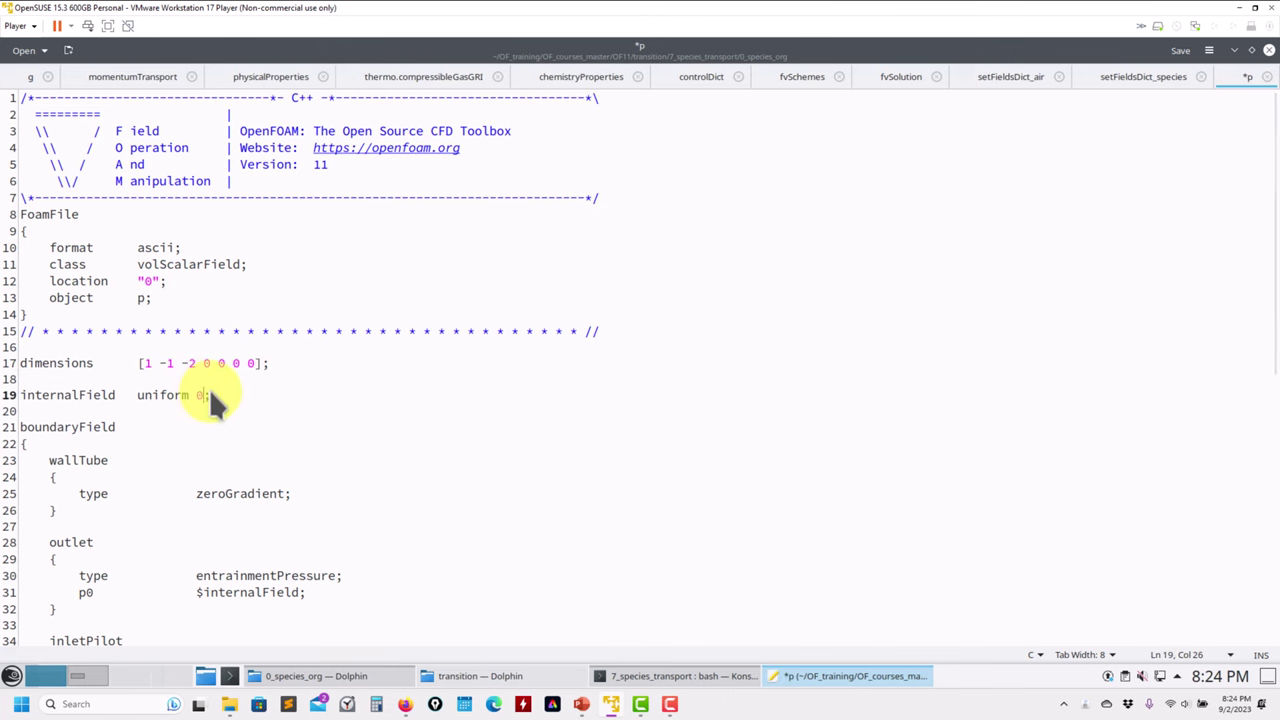
key(ctrl+z)
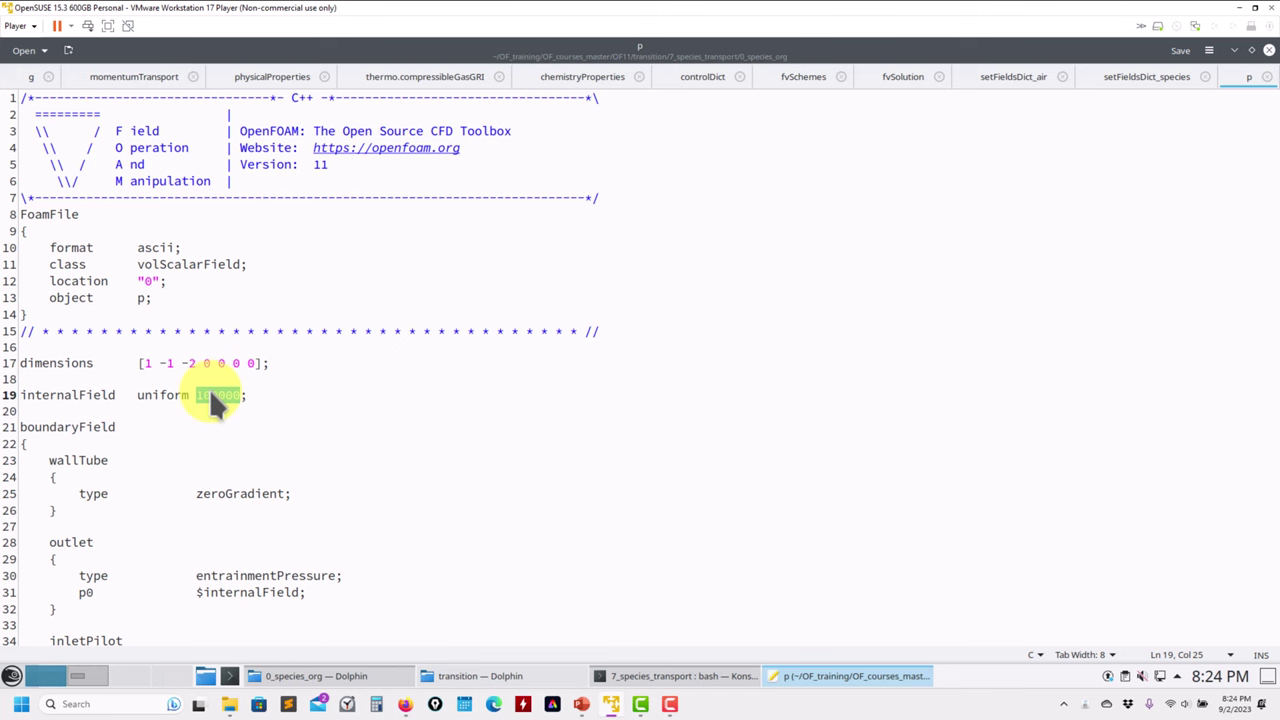
- Open the air field file from the 0_air_org folder of the case and look at its boundary entries
click(351, 676)
click(544, 291)
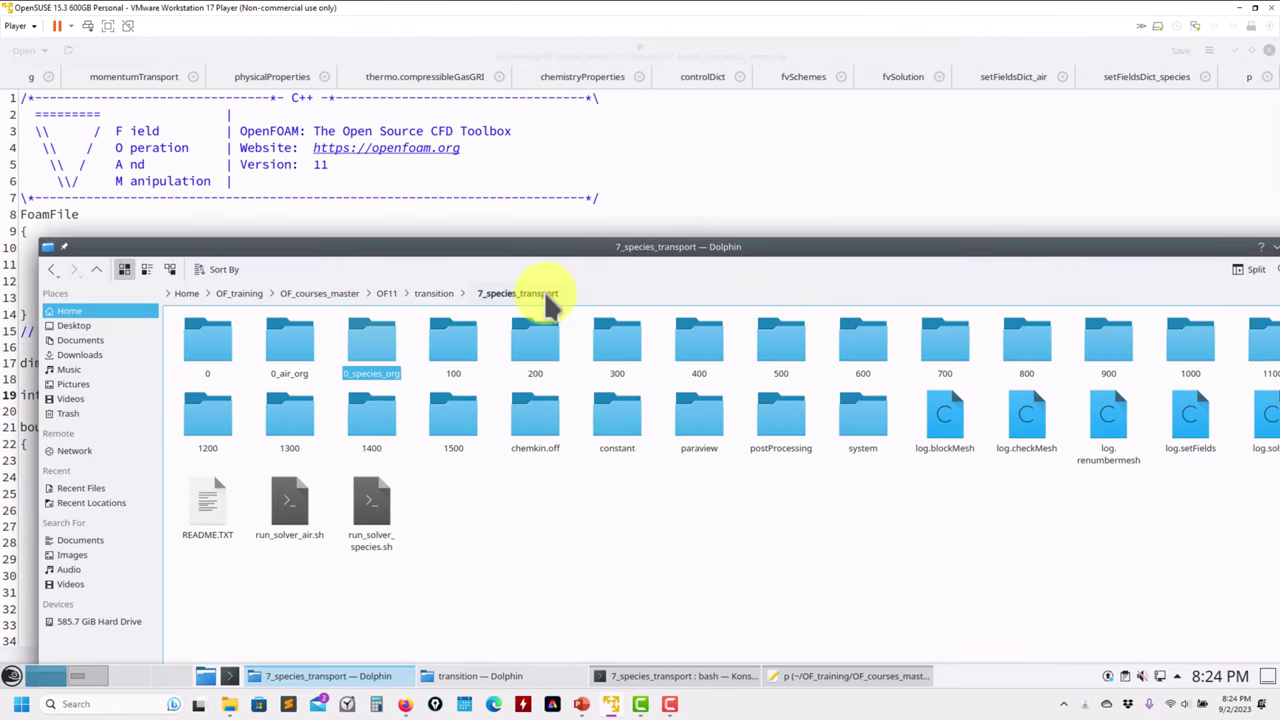
click(278, 355)
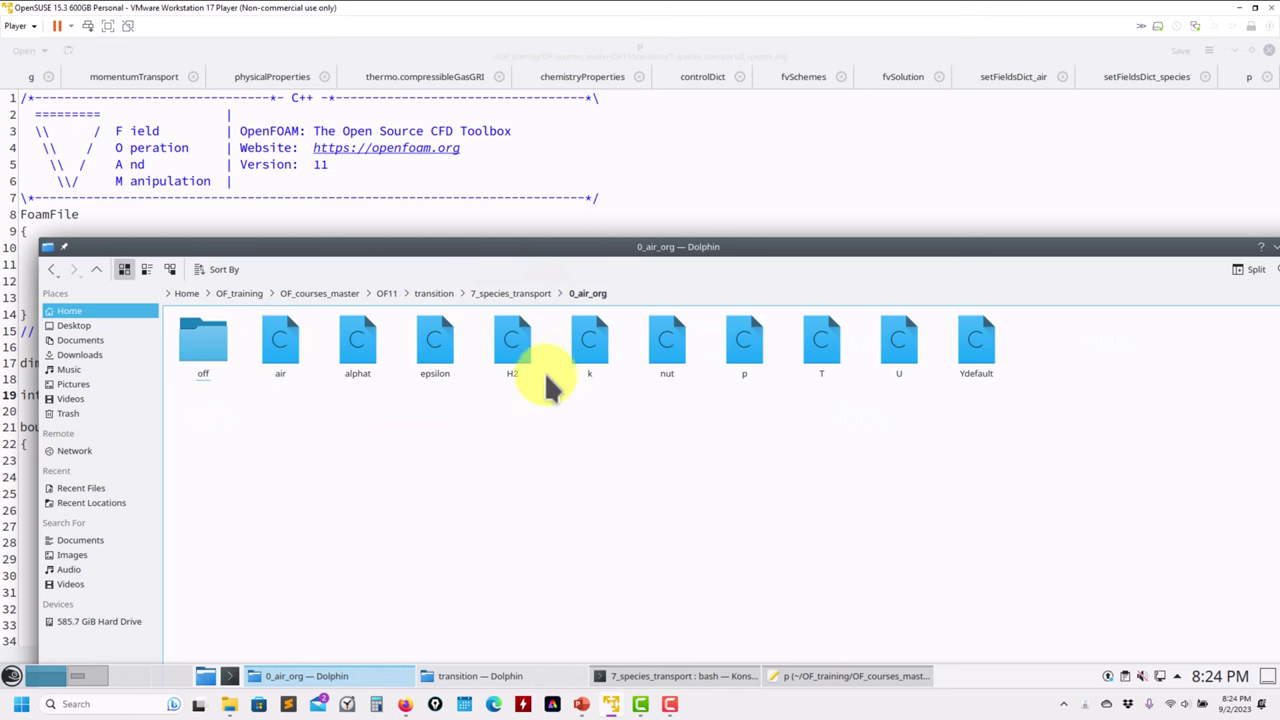
click(283, 354)
scroll(609, 166, down, 10)
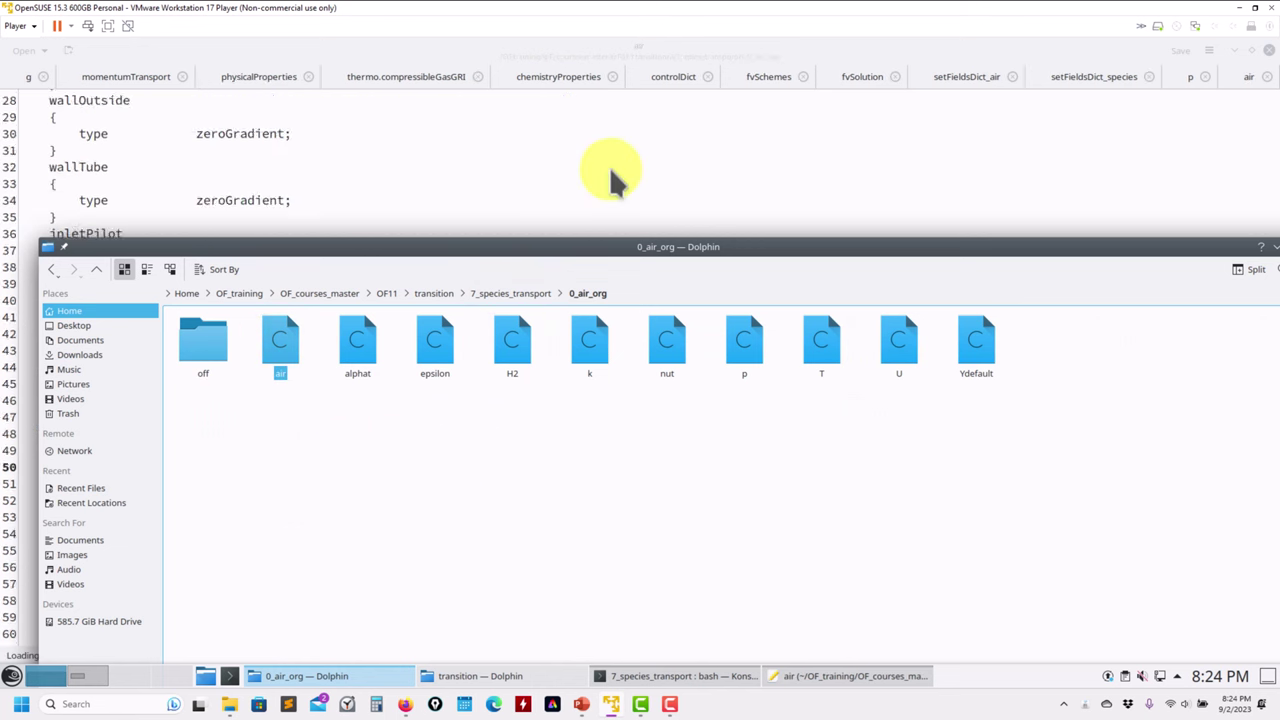
- Examine the inletCH4, inletPilot, inletAir and outlet boundary conditions in the air field file
click(609, 166)
scroll(277, 385, up, 6)
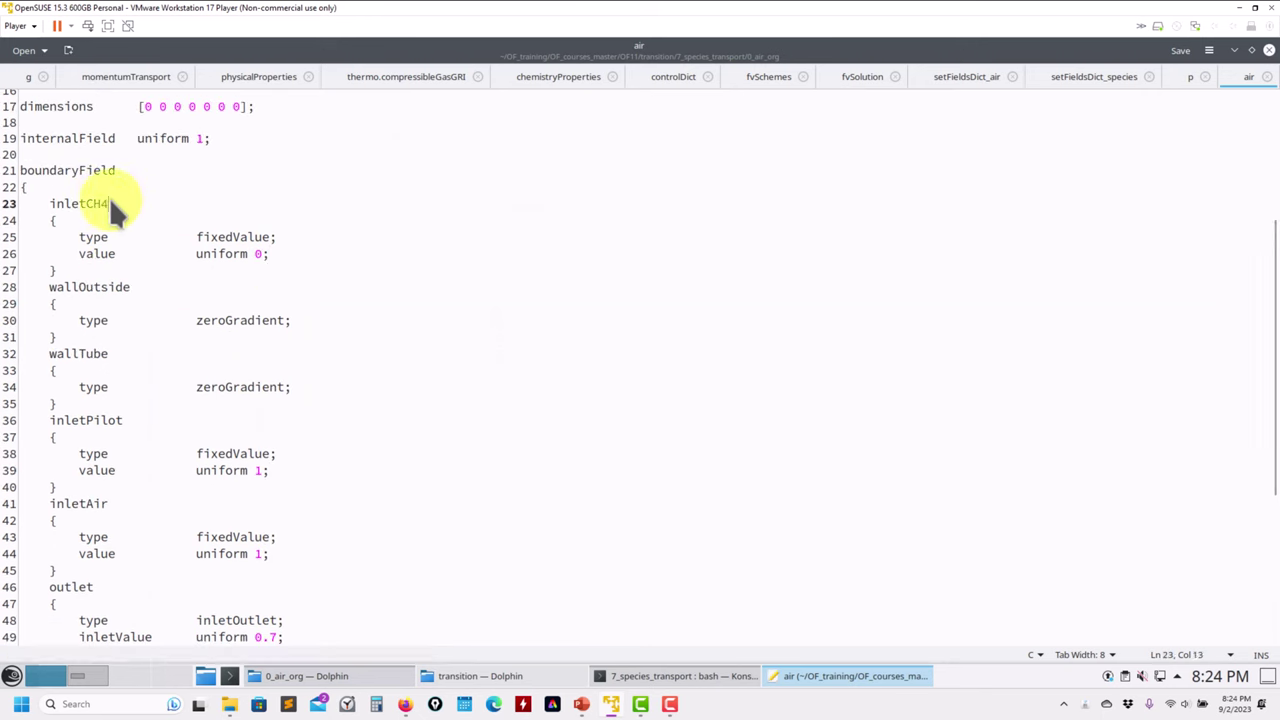
drag(108, 203, 50, 203)
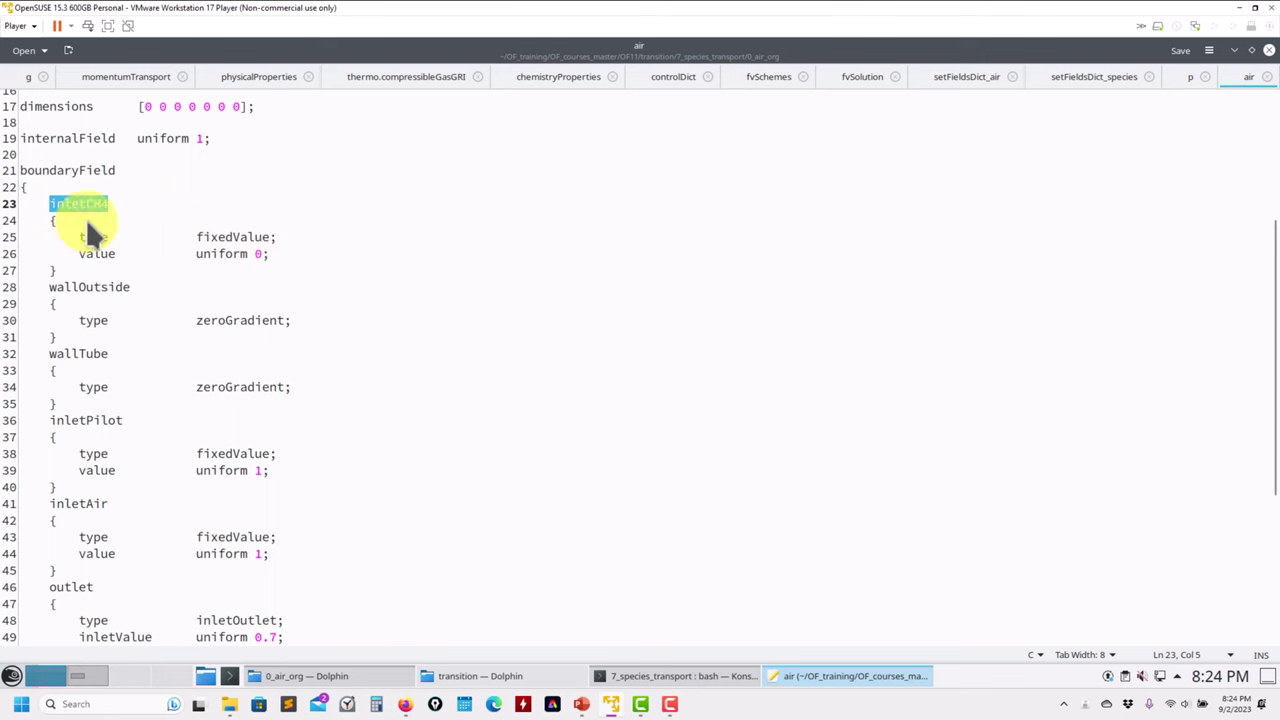
drag(86, 203, 103, 200)
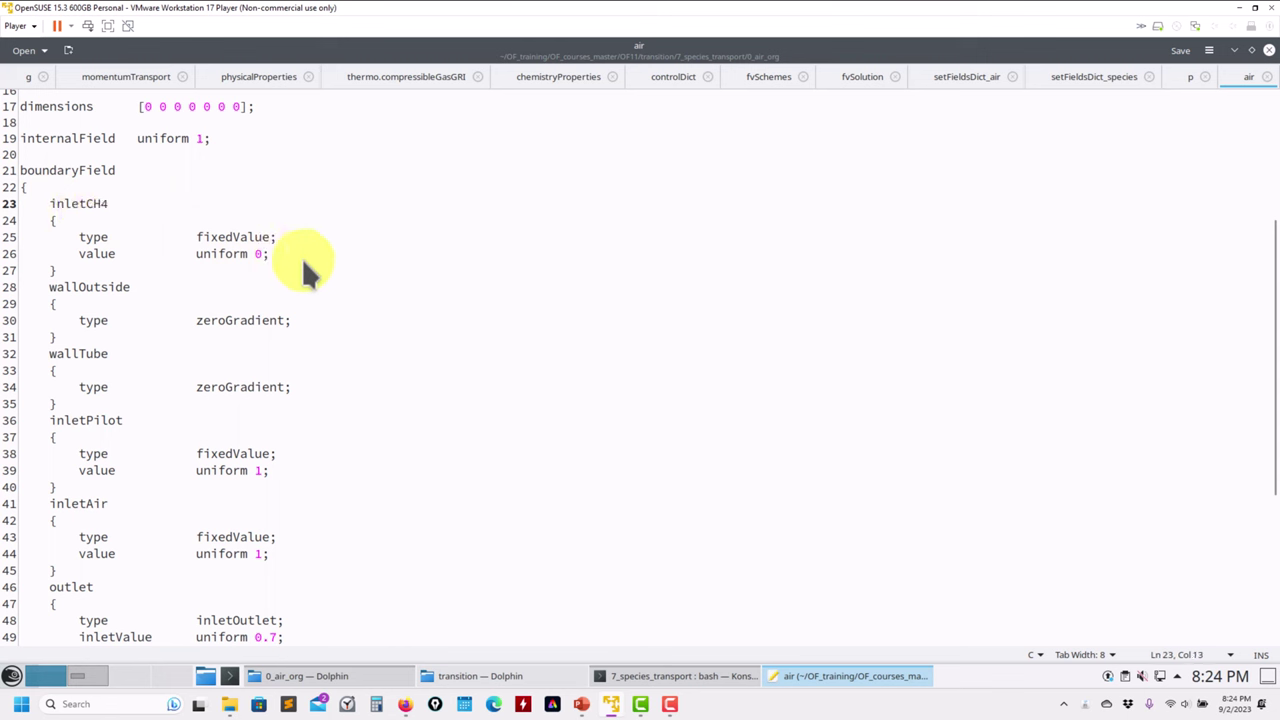
drag(300, 255, 63, 243)
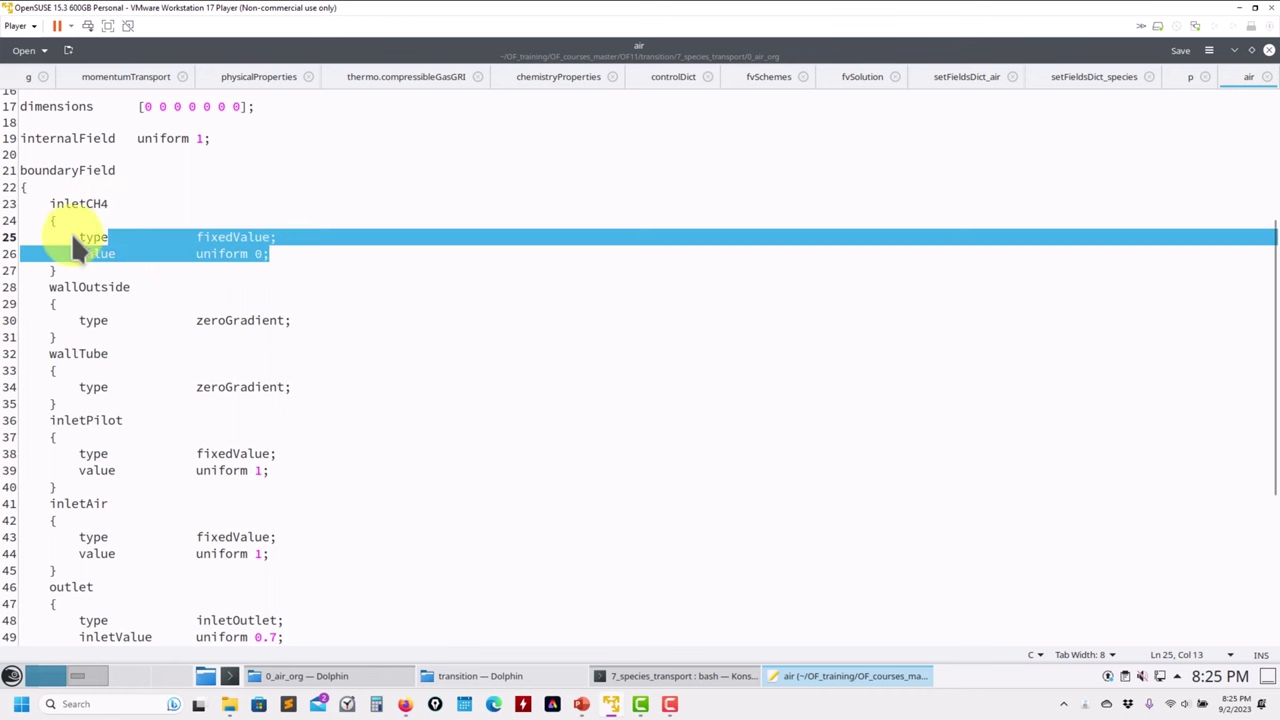
click(245, 240)
scroll(250, 380, down, 1)
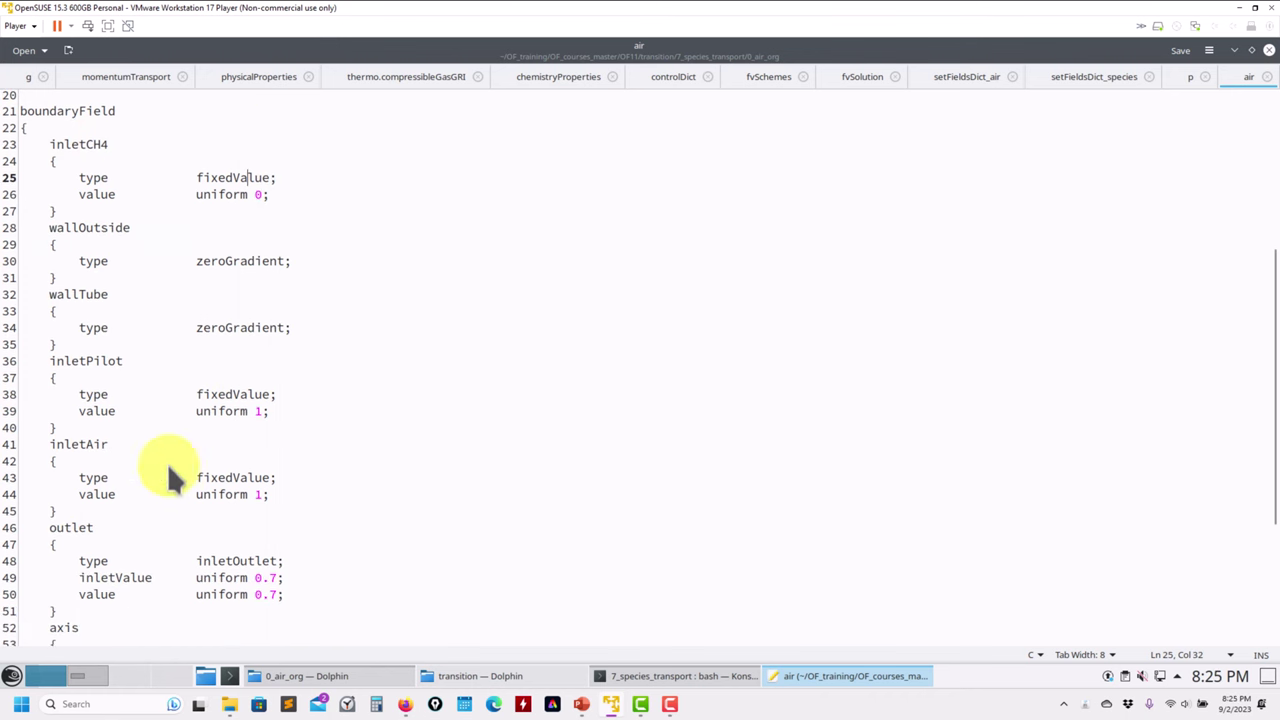
drag(36, 446, 118, 458)
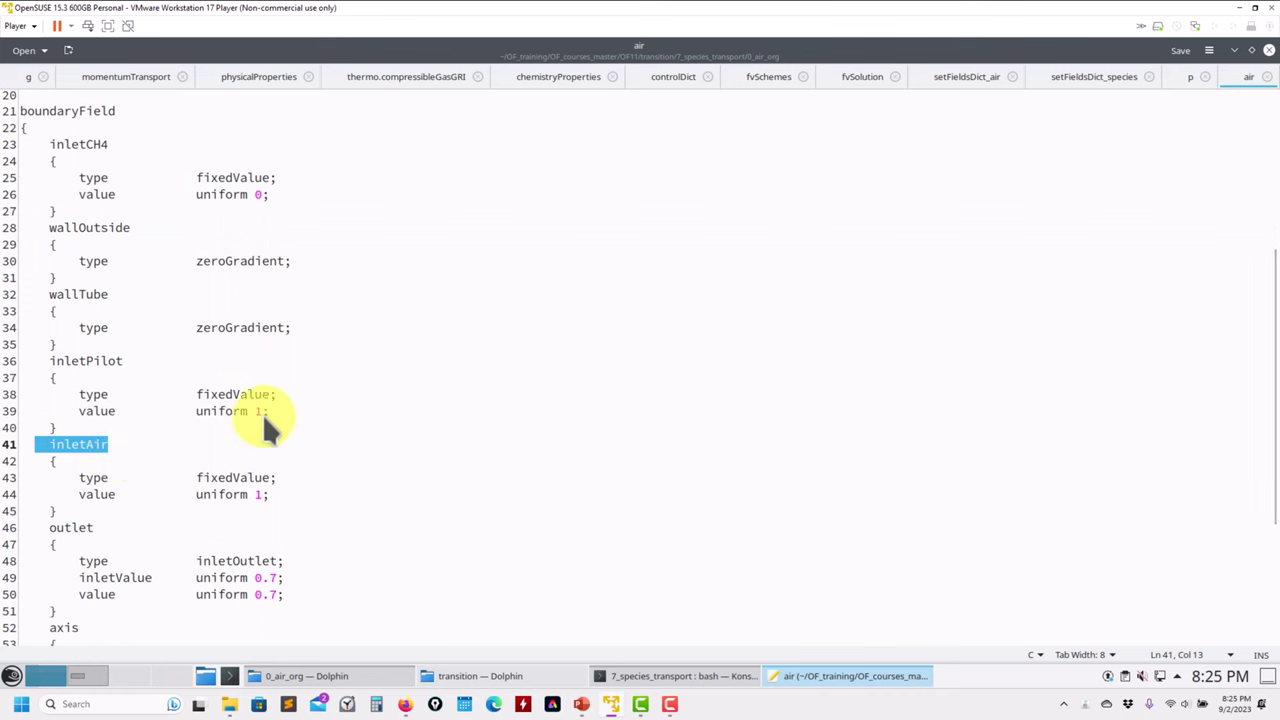
drag(285, 416, 68, 403)
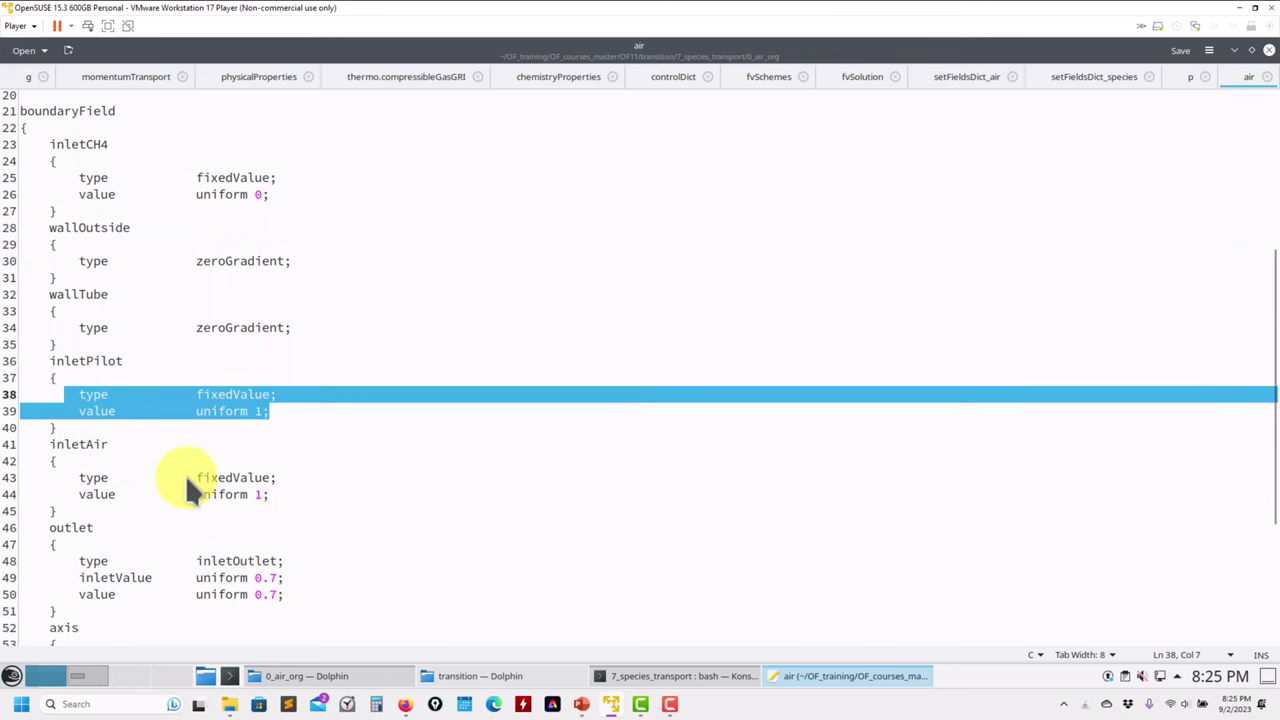
scroll(250, 505, down, 1)
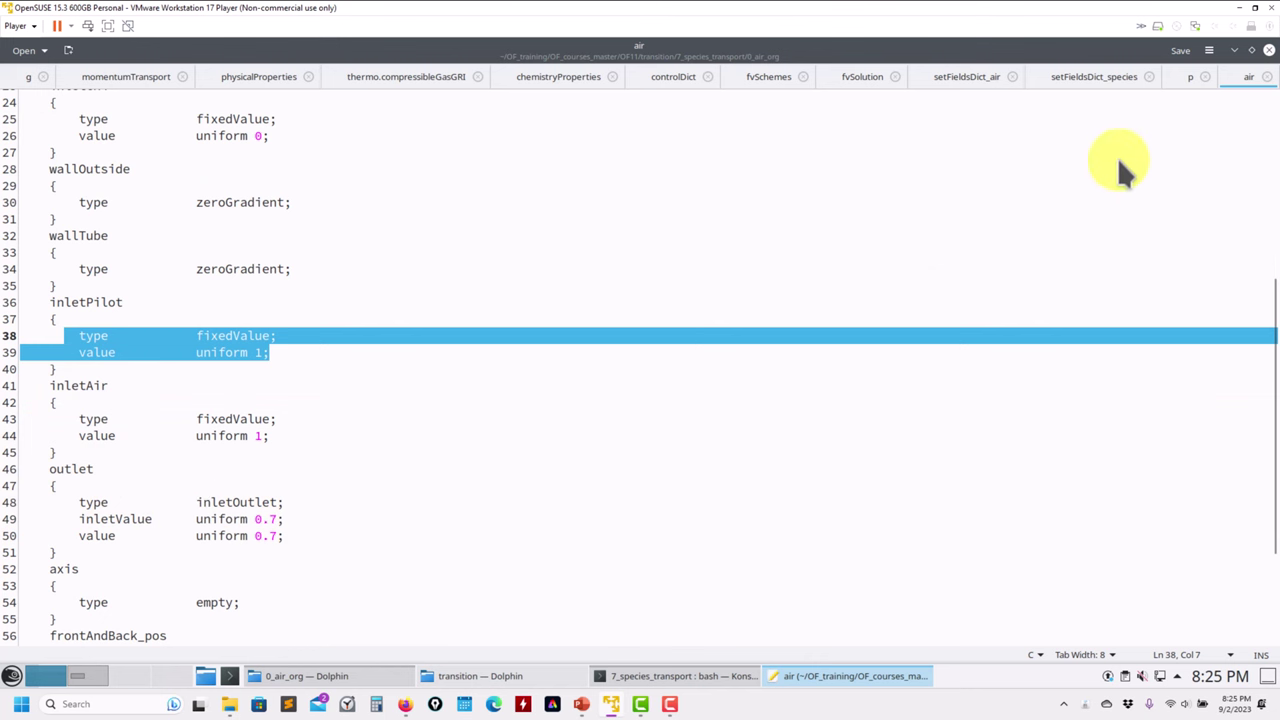
- Open the U field file from the 0_species_org folder in the text editor and review its inlet and outlet velocity conditions
click(318, 678)
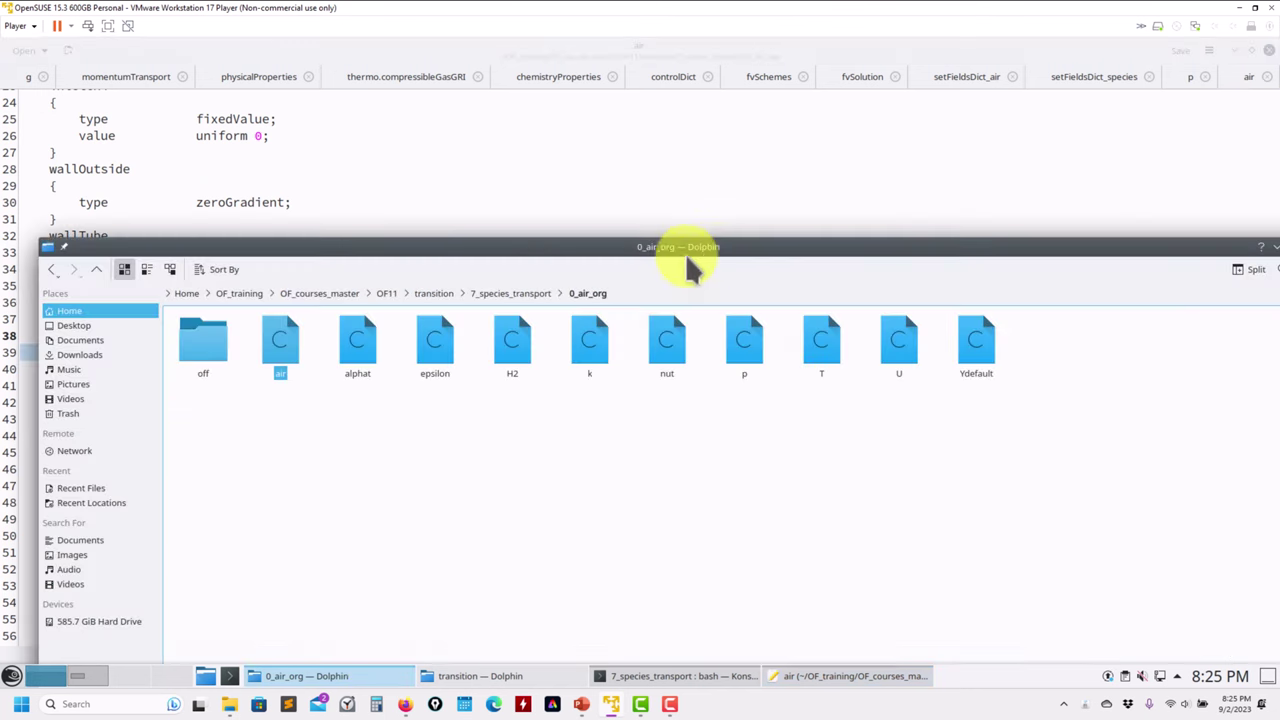
click(508, 294)
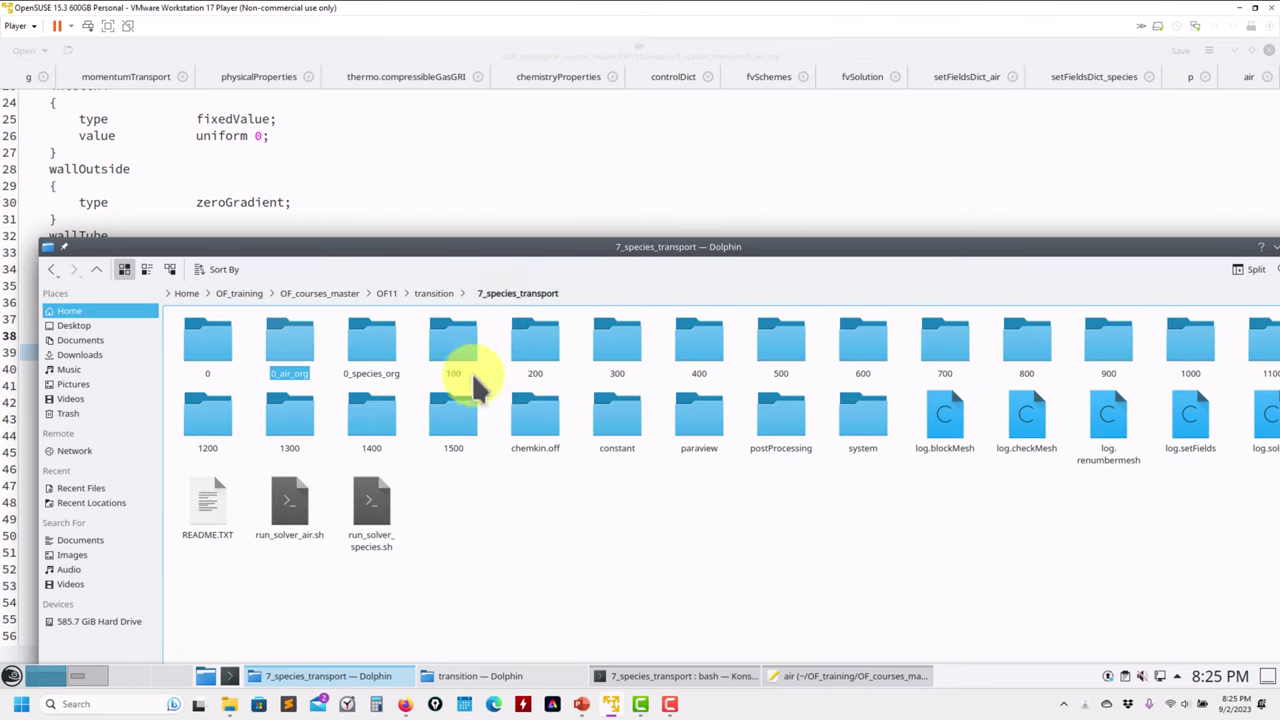
click(355, 345)
drag(975, 350, 795, 144)
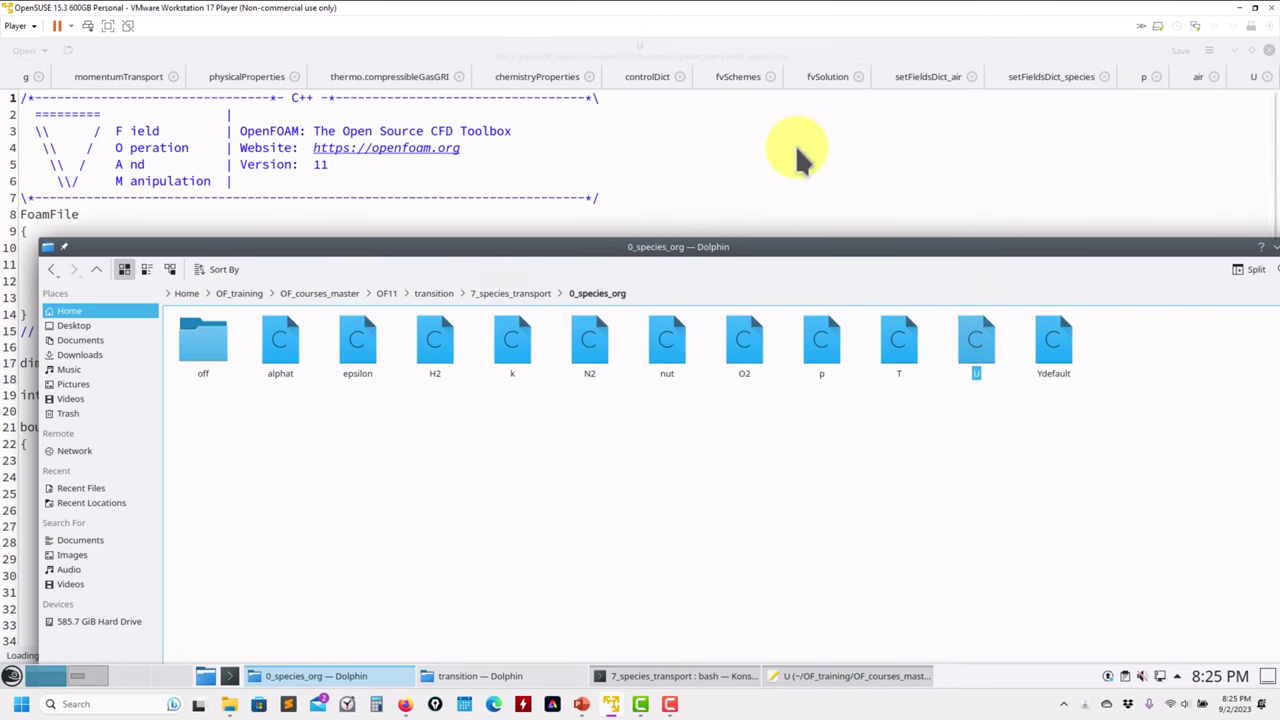
click(795, 144)
scroll(258, 293, down, 8)
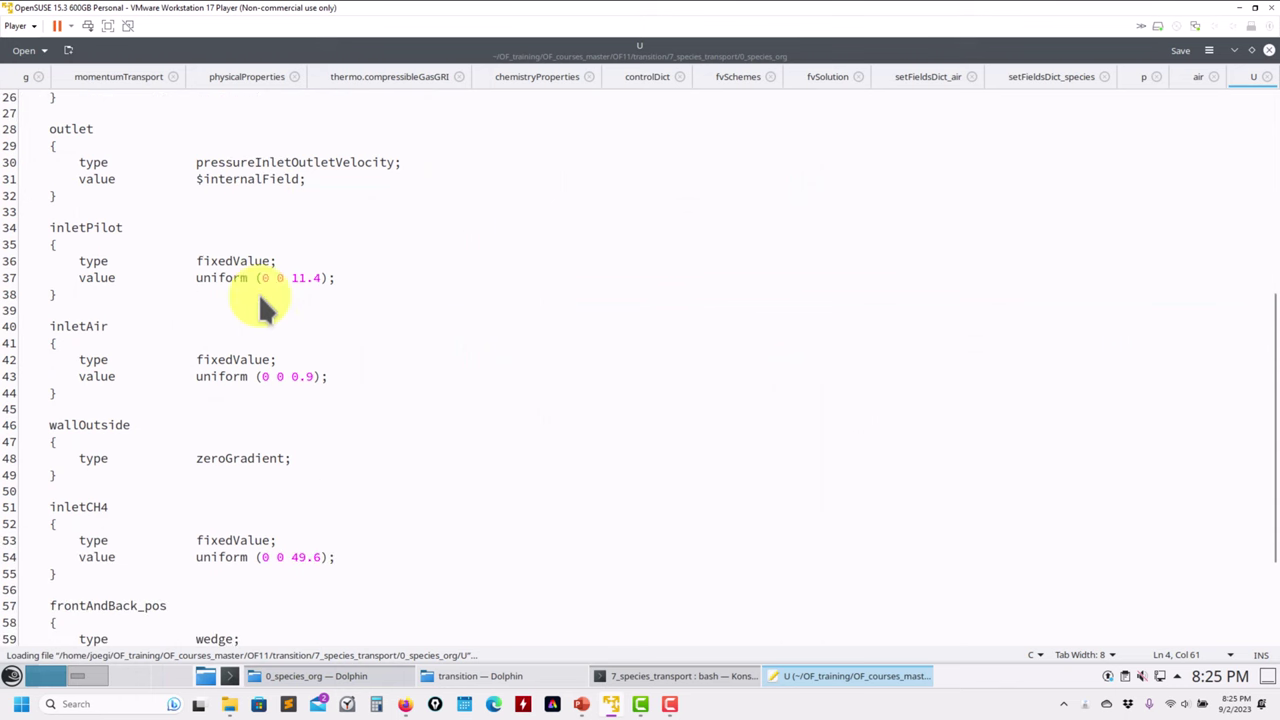
drag(44, 221, 130, 229)
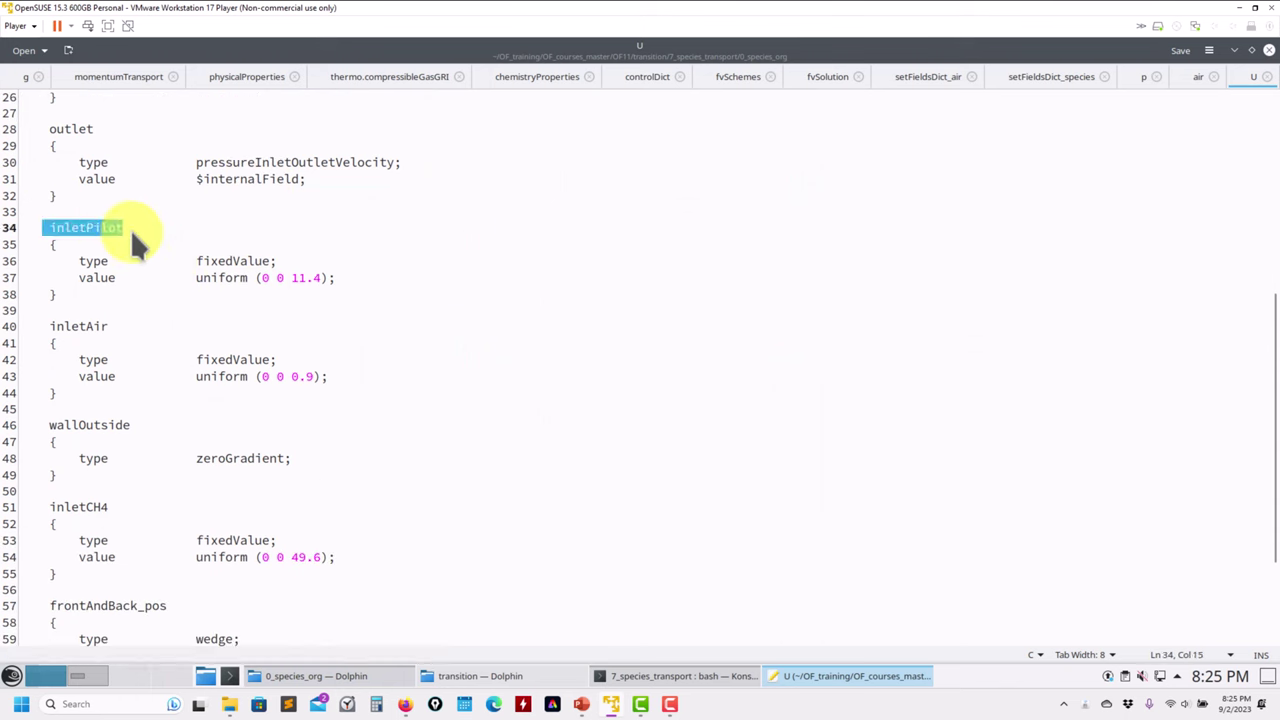
scroll(268, 296, up, 2)
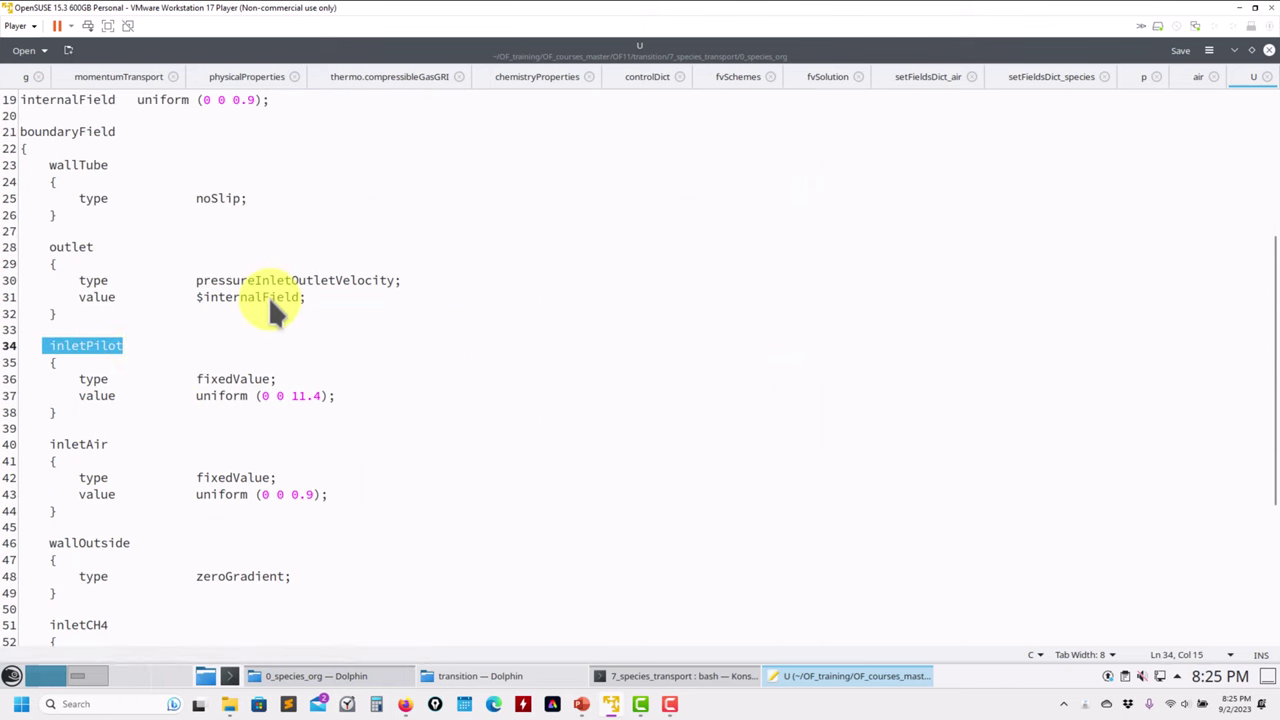
- Open the H2, N2 and O2 field files from the 0_species_org folder in the text editor
click(360, 680)
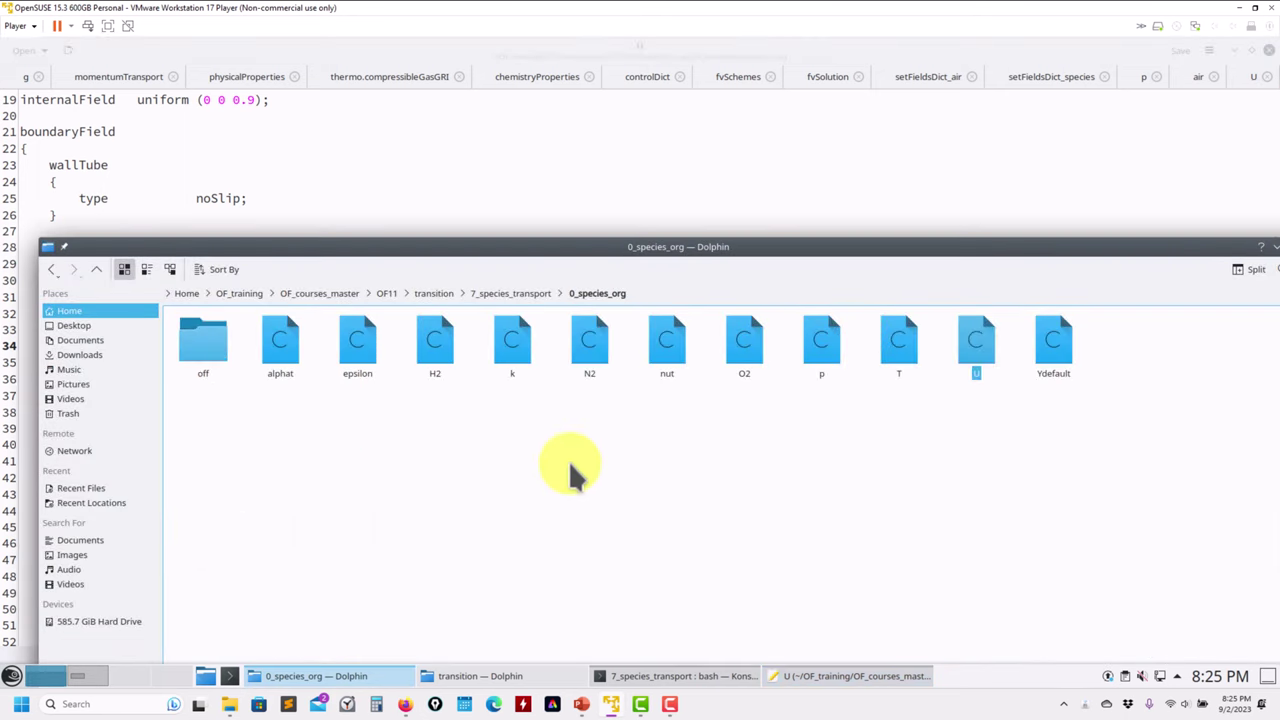
drag(435, 345, 470, 200)
drag(589, 345, 585, 195)
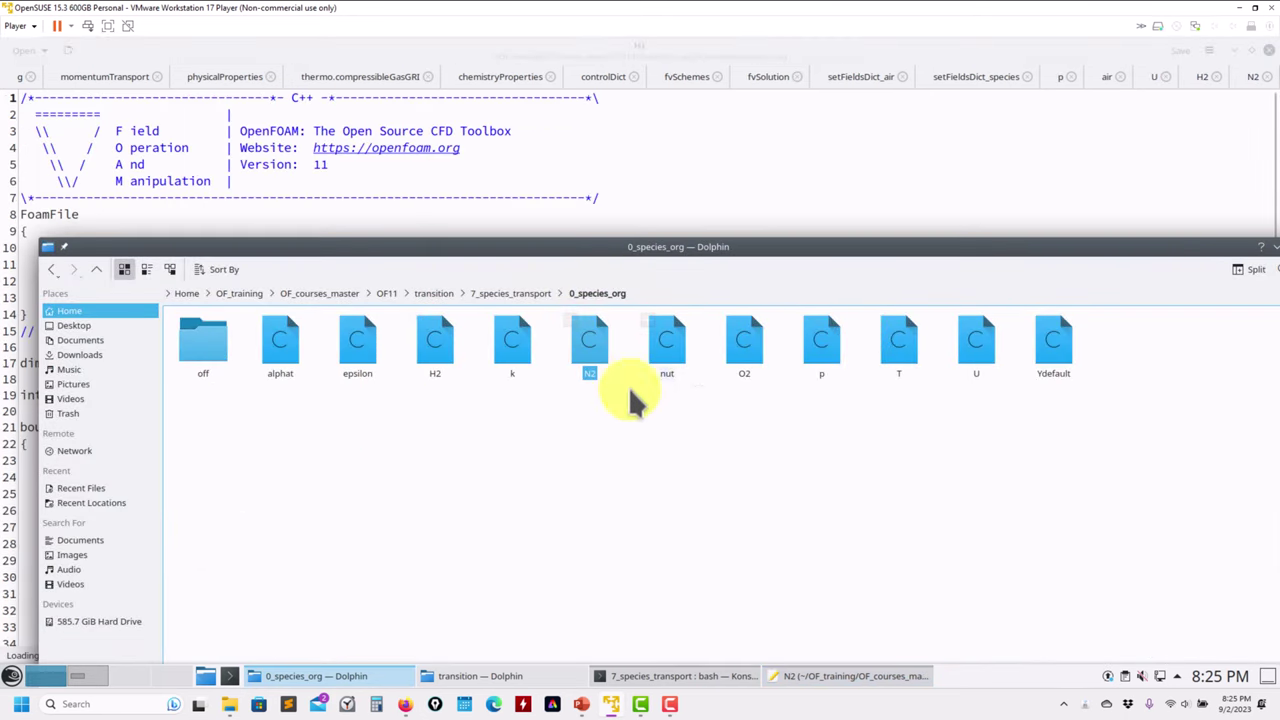
drag(737, 337, 634, 149)
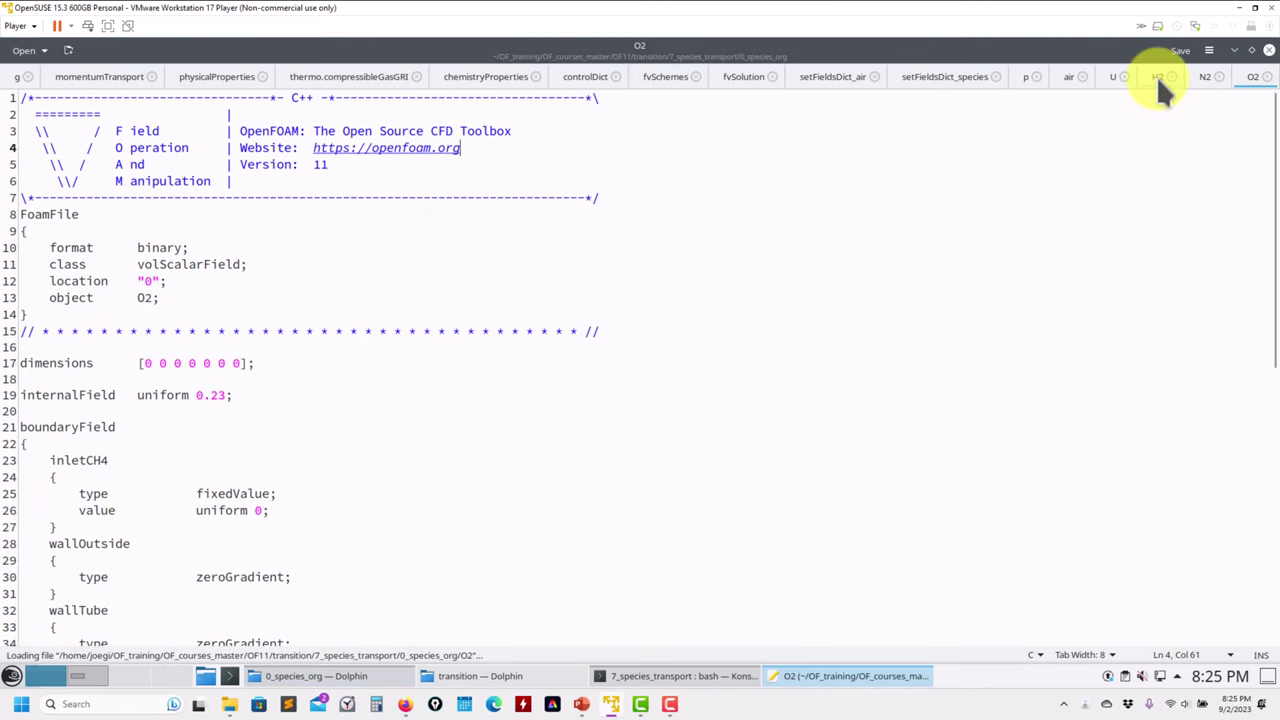
- Review the boundary conditions in the H2 file, highlighting the inletCH4 type and value entries
click(1157, 77)
scroll(277, 400, down, 7)
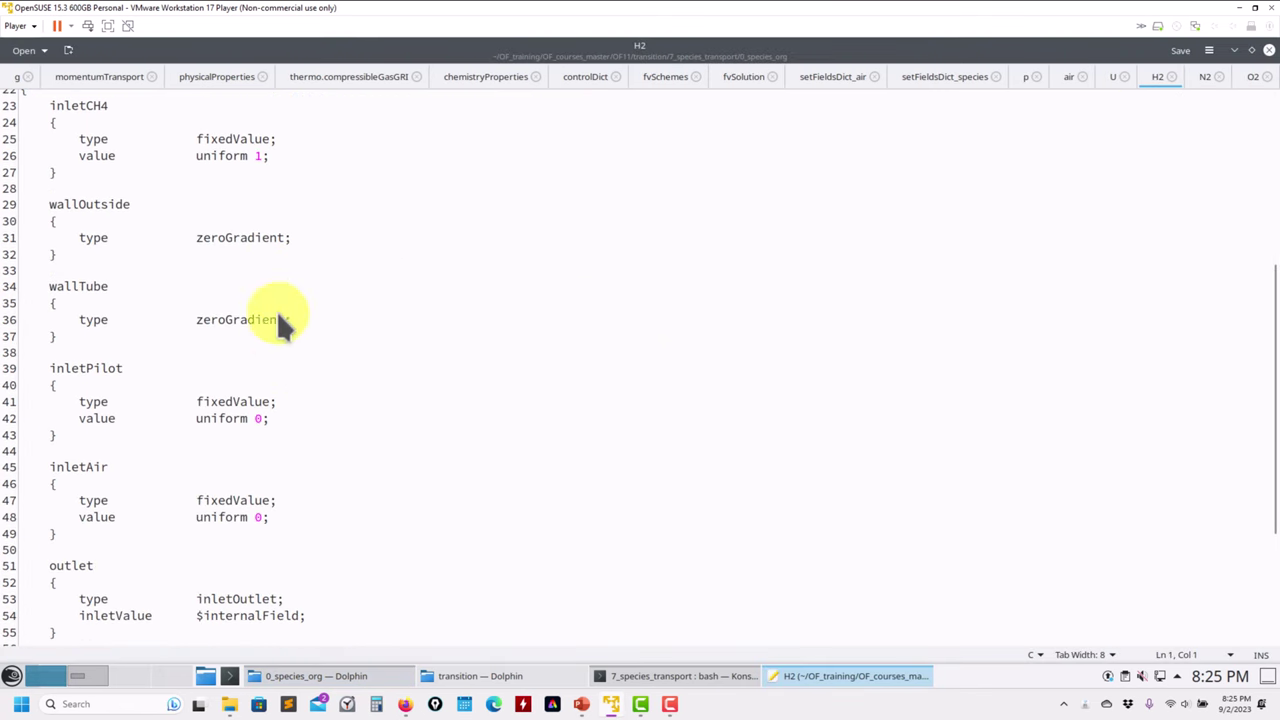
drag(283, 158, 64, 150)
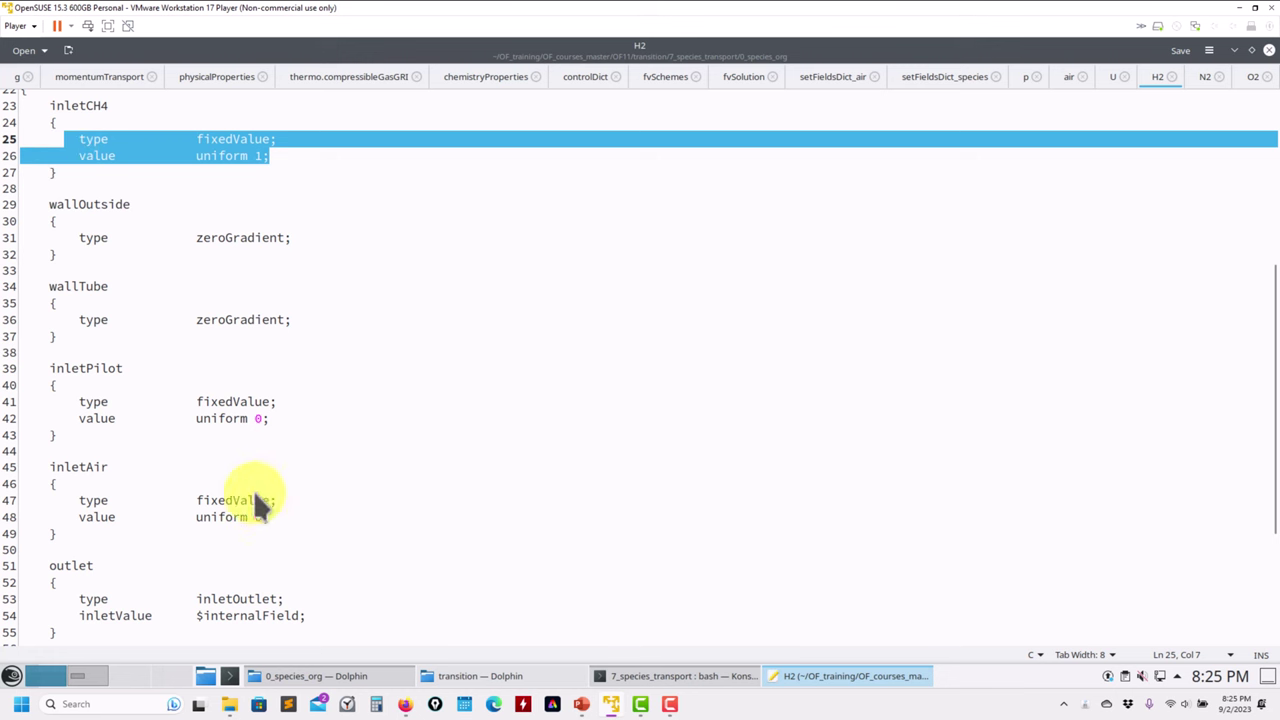
- Compare the internalField and inlet mass fractions between the N2 and O2 field files
click(1204, 77)
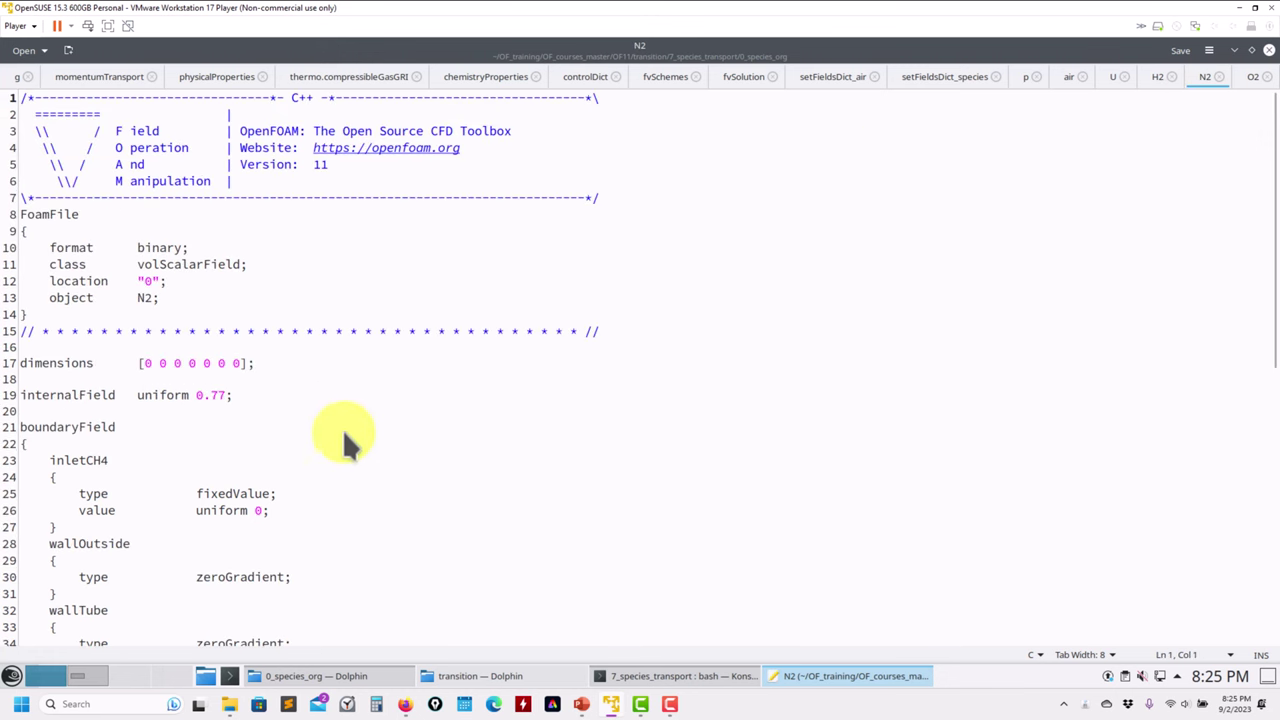
scroll(309, 497, down, 5)
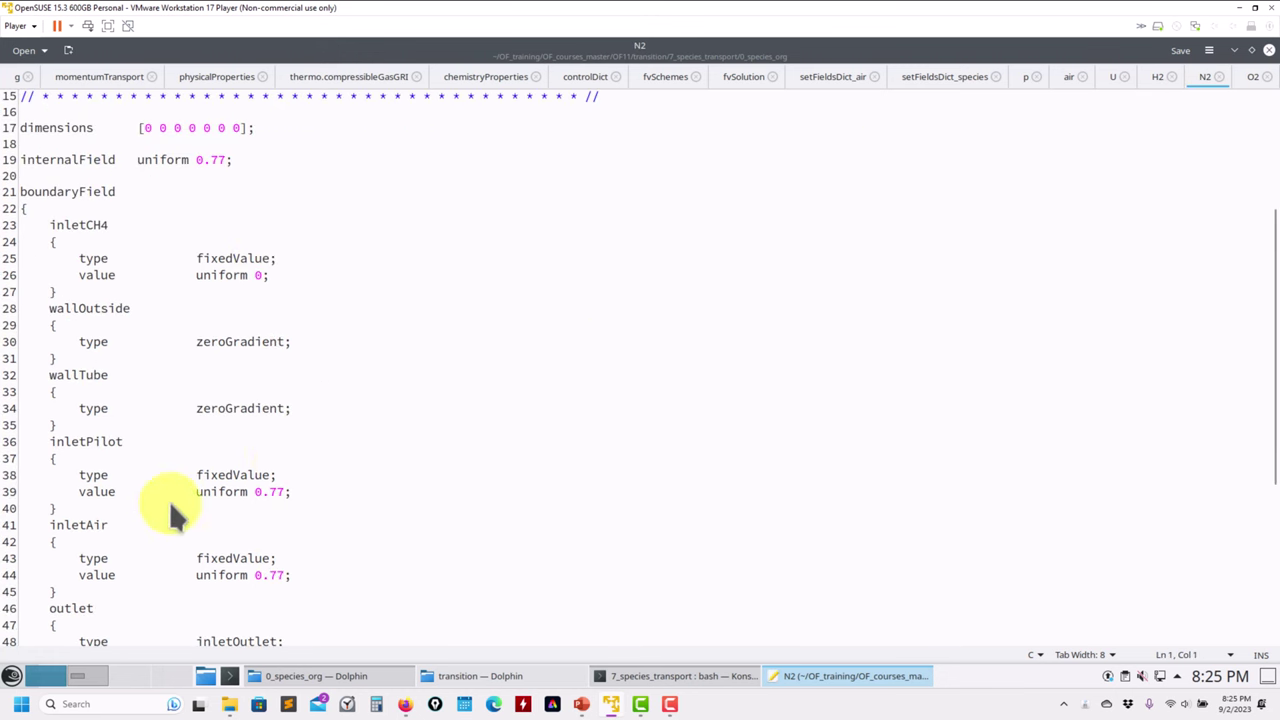
click(1250, 78)
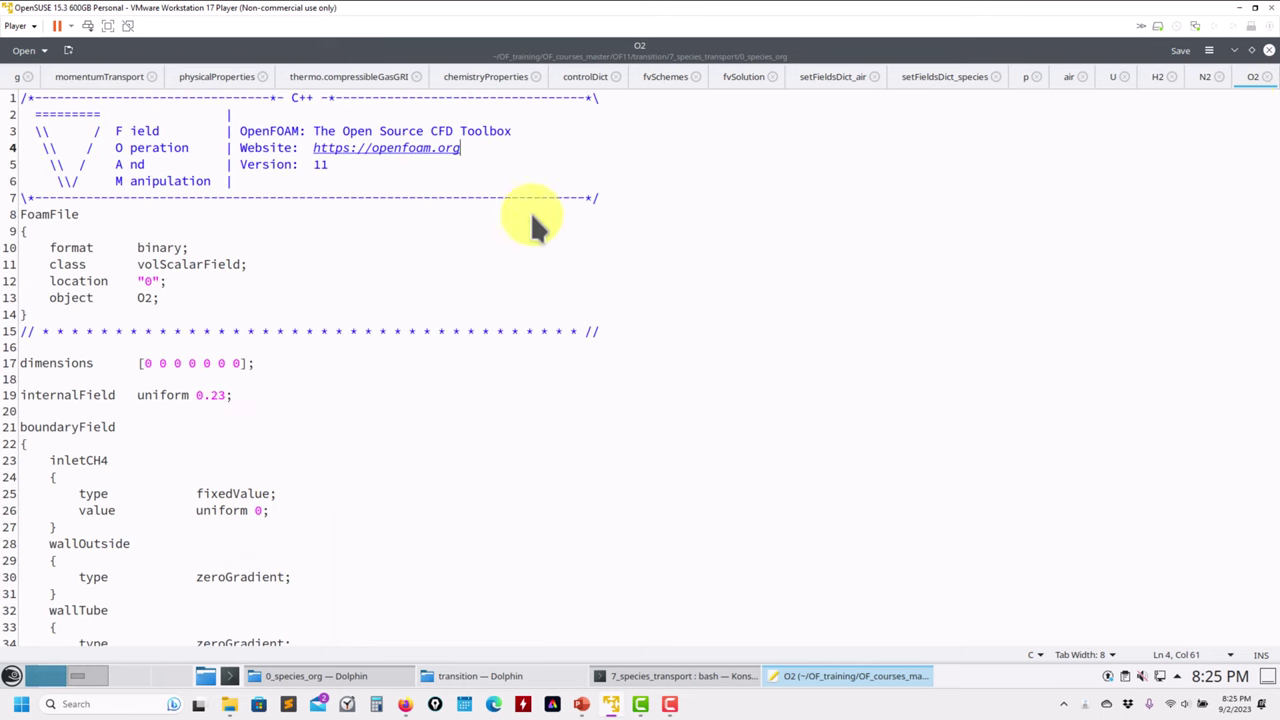
scroll(320, 543, down, 2)
scroll(286, 505, down, 1)
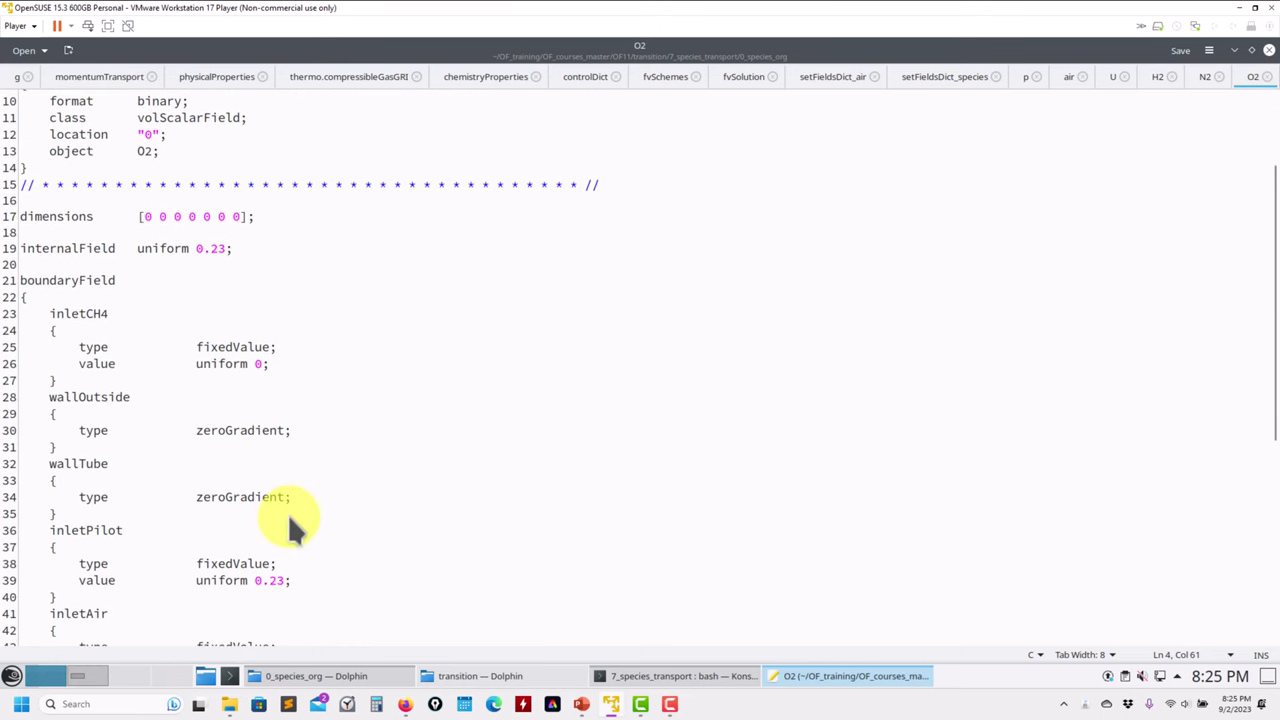
click(1198, 77)
click(1240, 78)
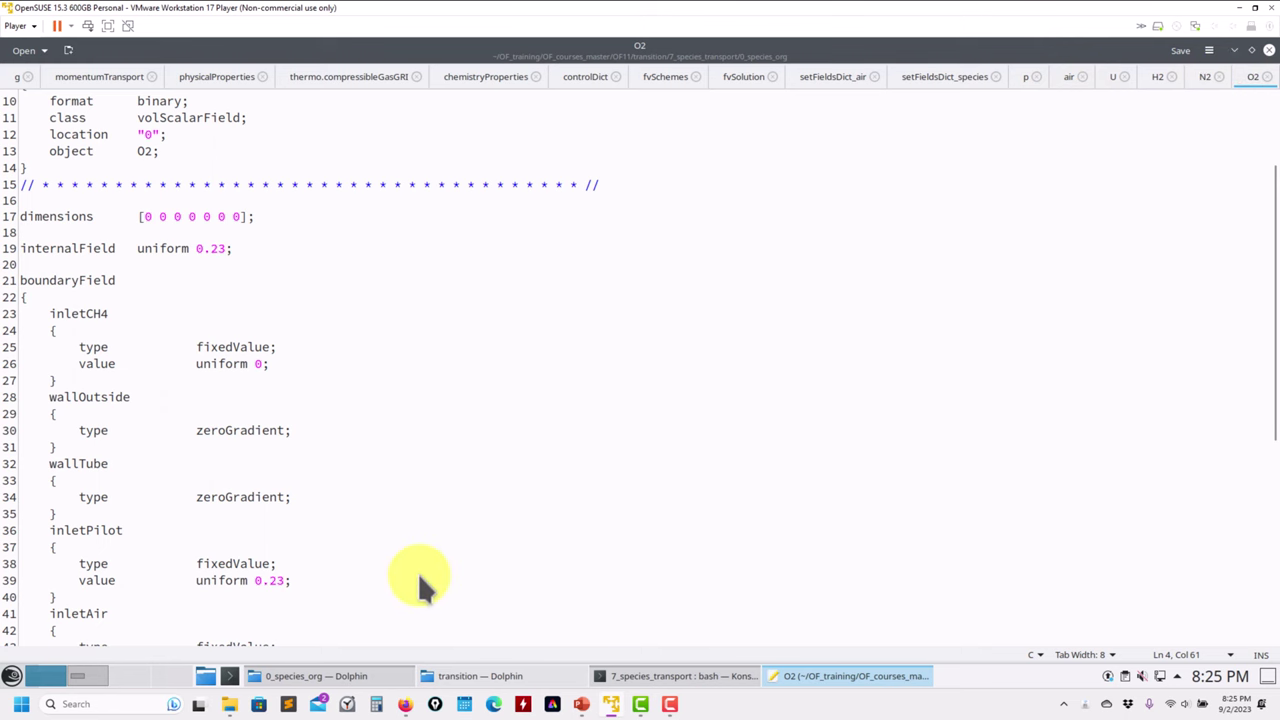
scroll(281, 430, down, 2)
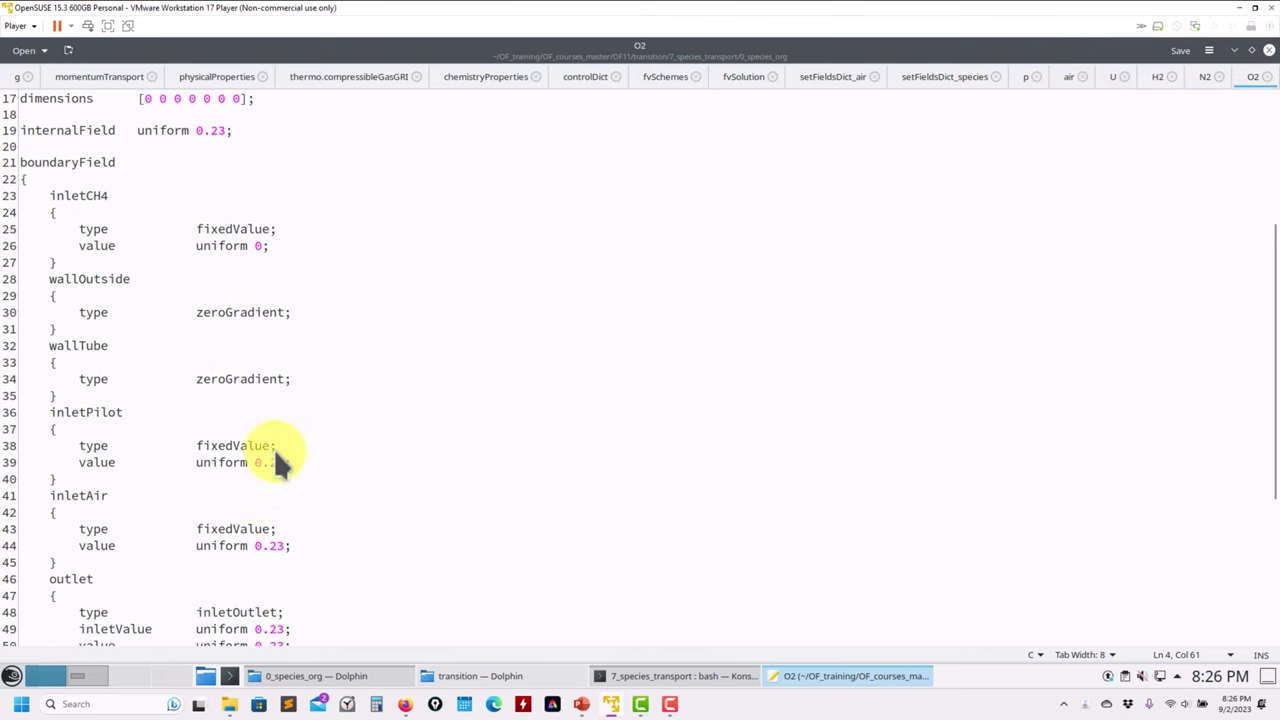
click(1196, 80)
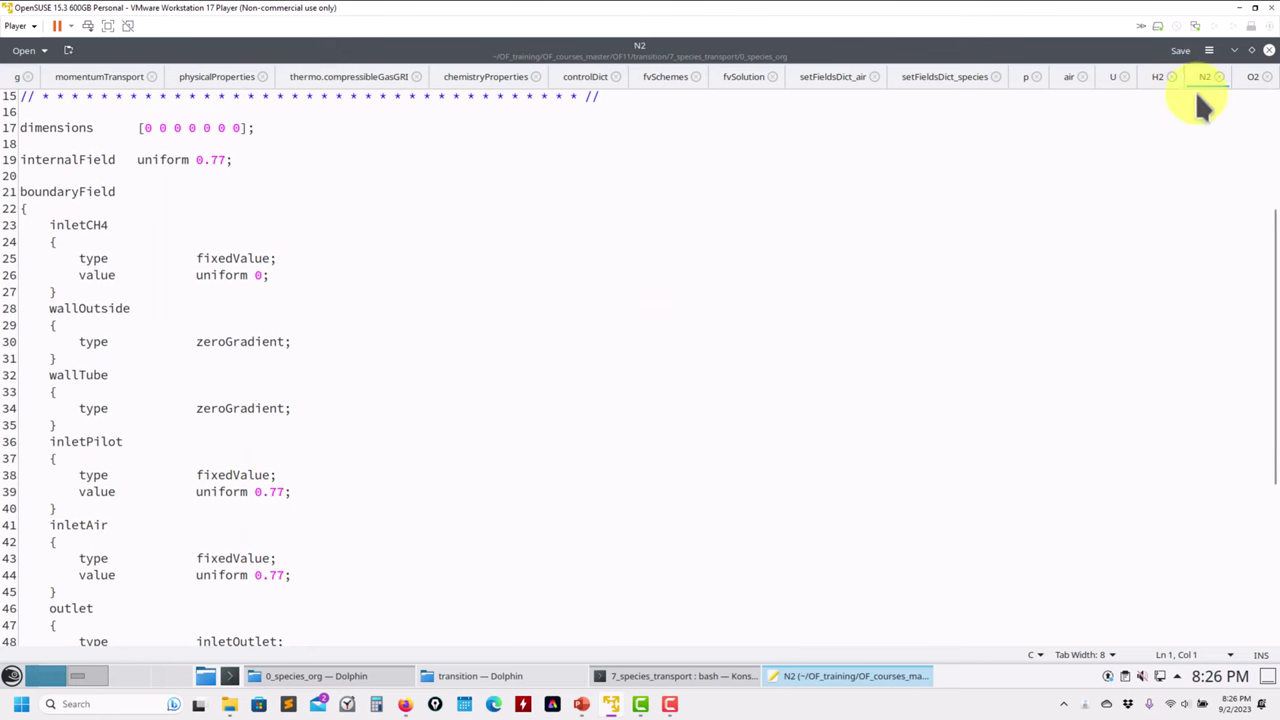
click(1250, 82)
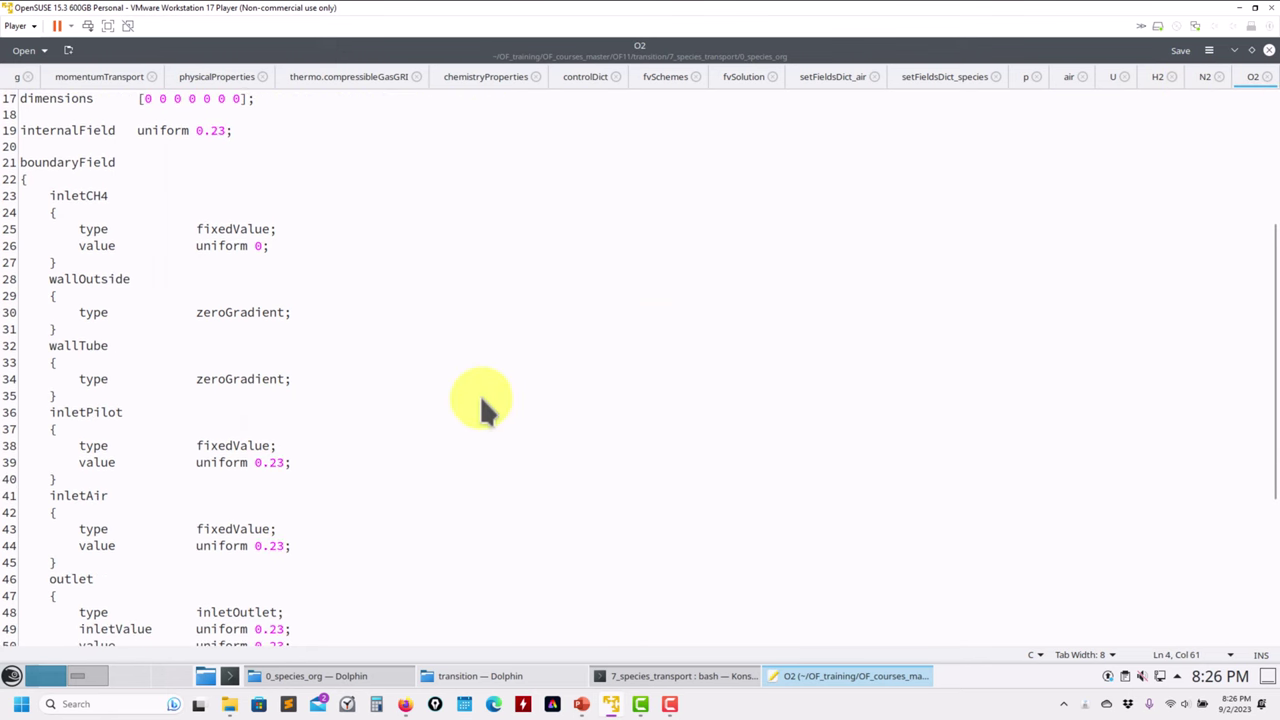
- Open the physicalProperties file from the case's constant folder and view its thermoType and defaultSpecie entries
click(385, 680)
click(516, 295)
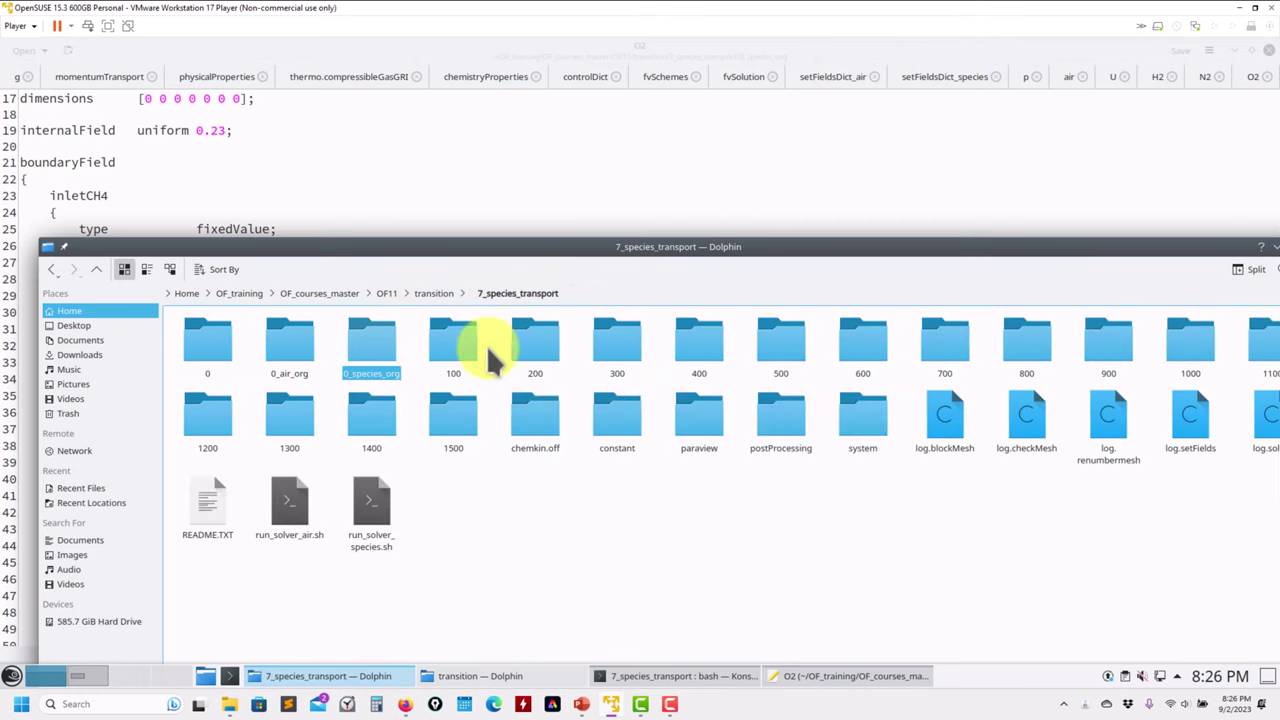
click(618, 432)
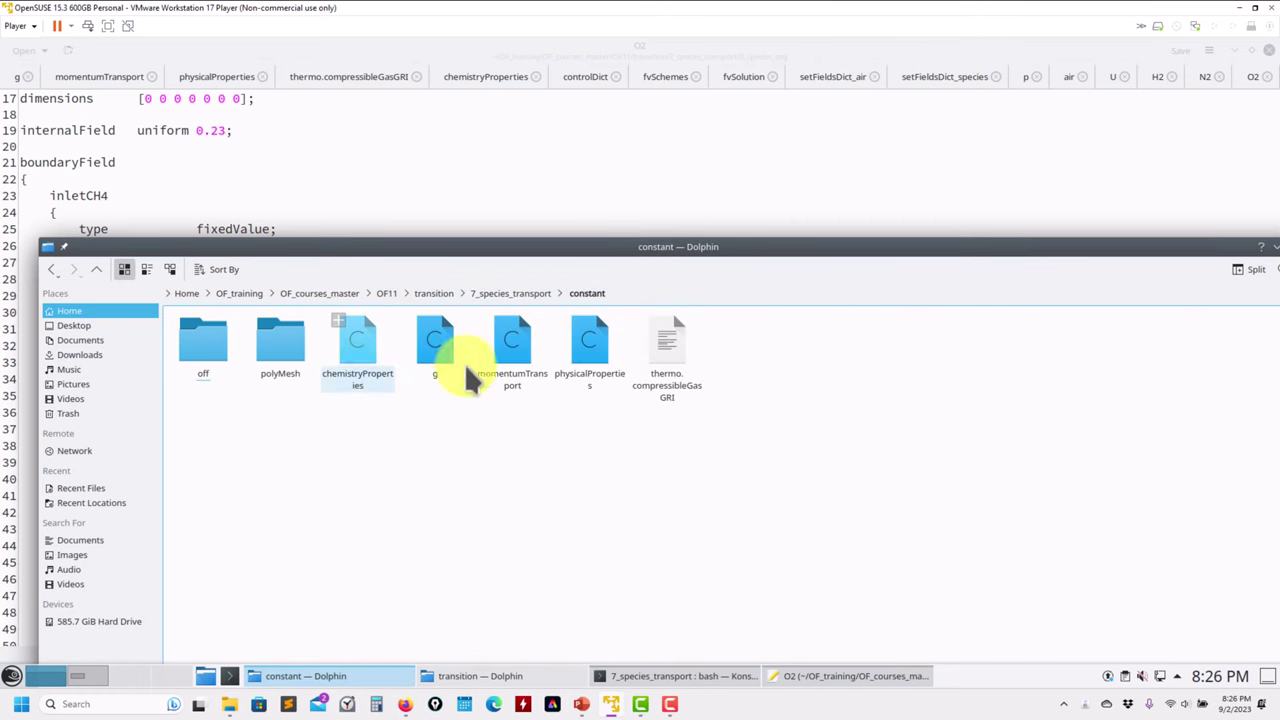
click(592, 347)
click(526, 141)
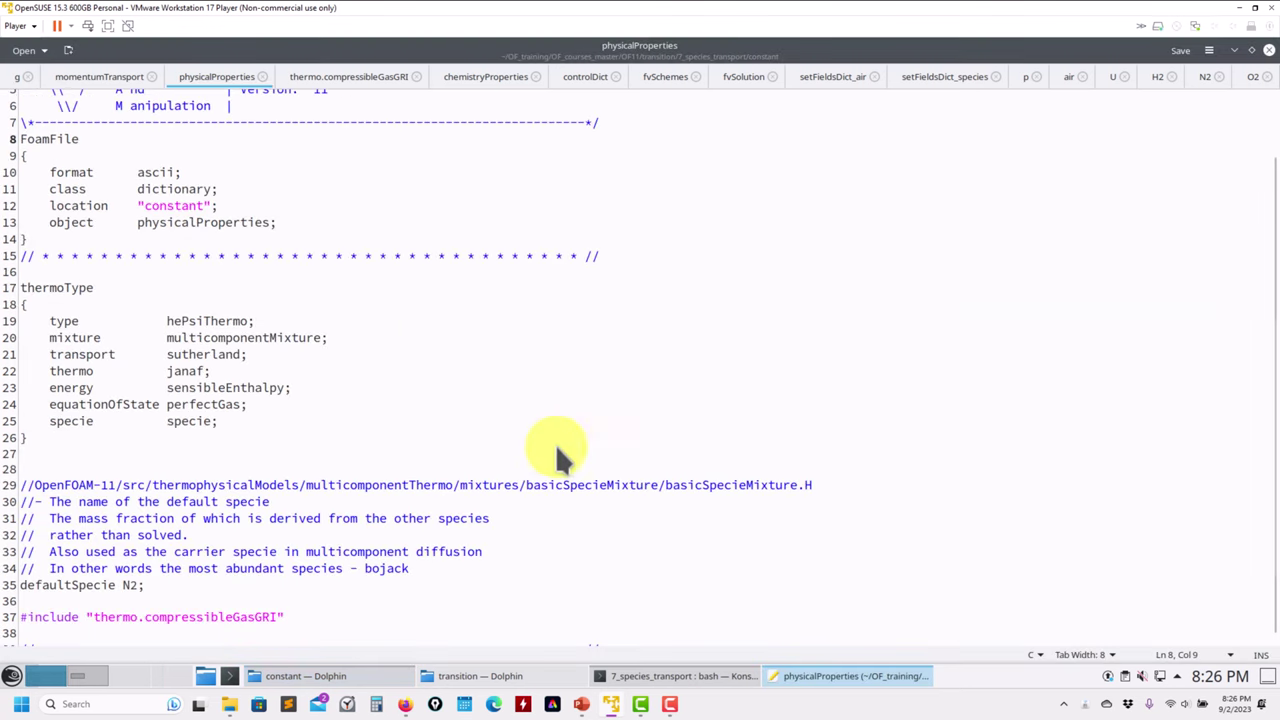
- Open thermo.compressibleGasGRI from the constant folder and examine its species list, highlighting the air entry
click(386, 674)
drag(663, 344, 646, 140)
scroll(404, 247, up, 7)
scroll(404, 247, up, 7)
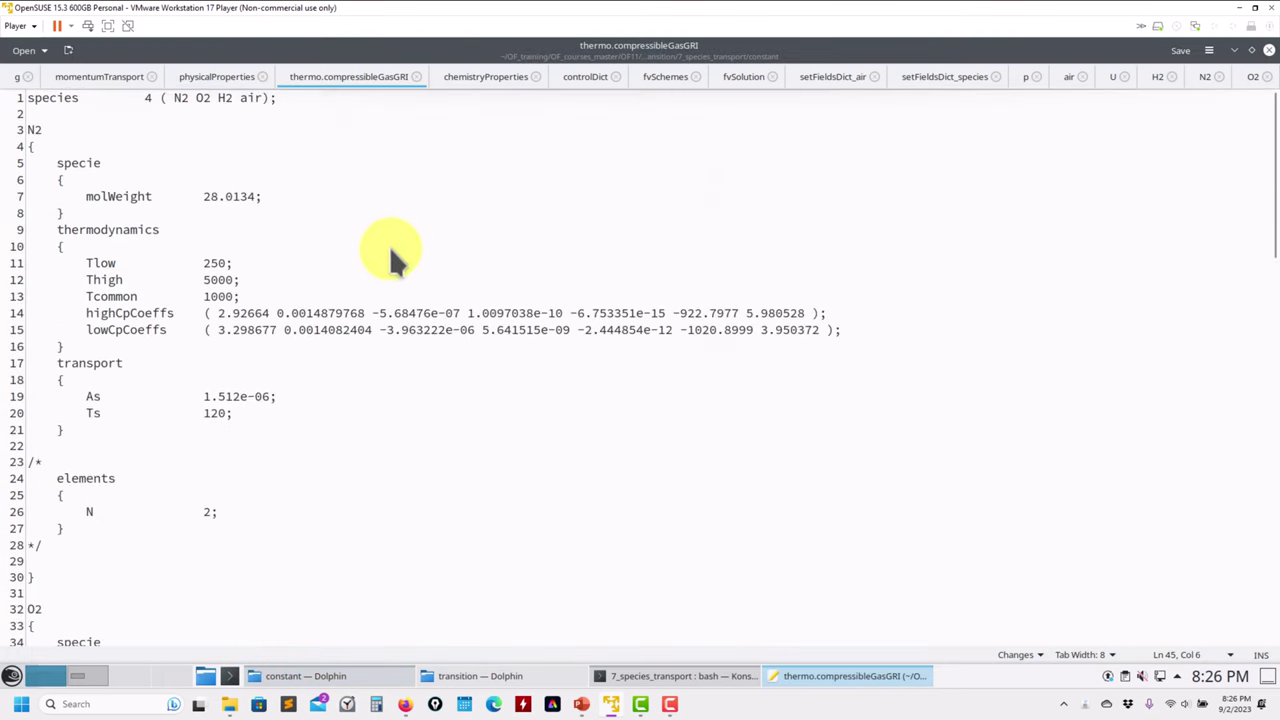
drag(138, 97, 363, 103)
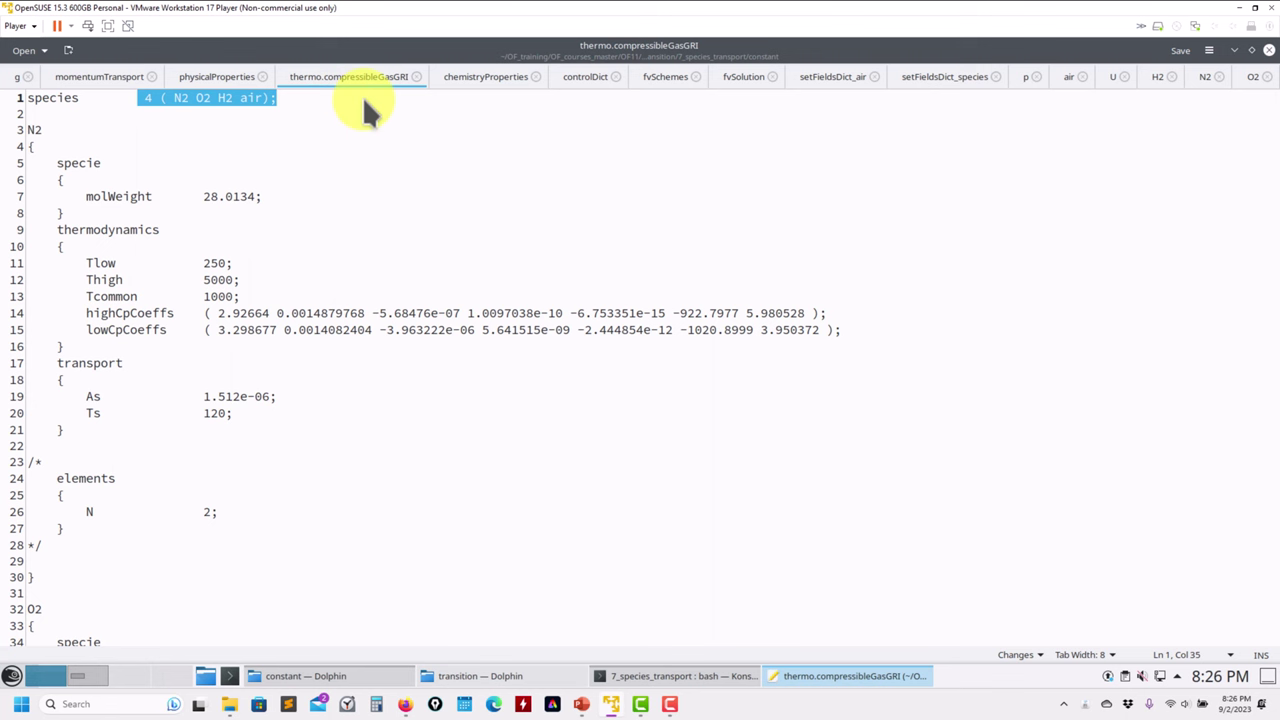
click(362, 96)
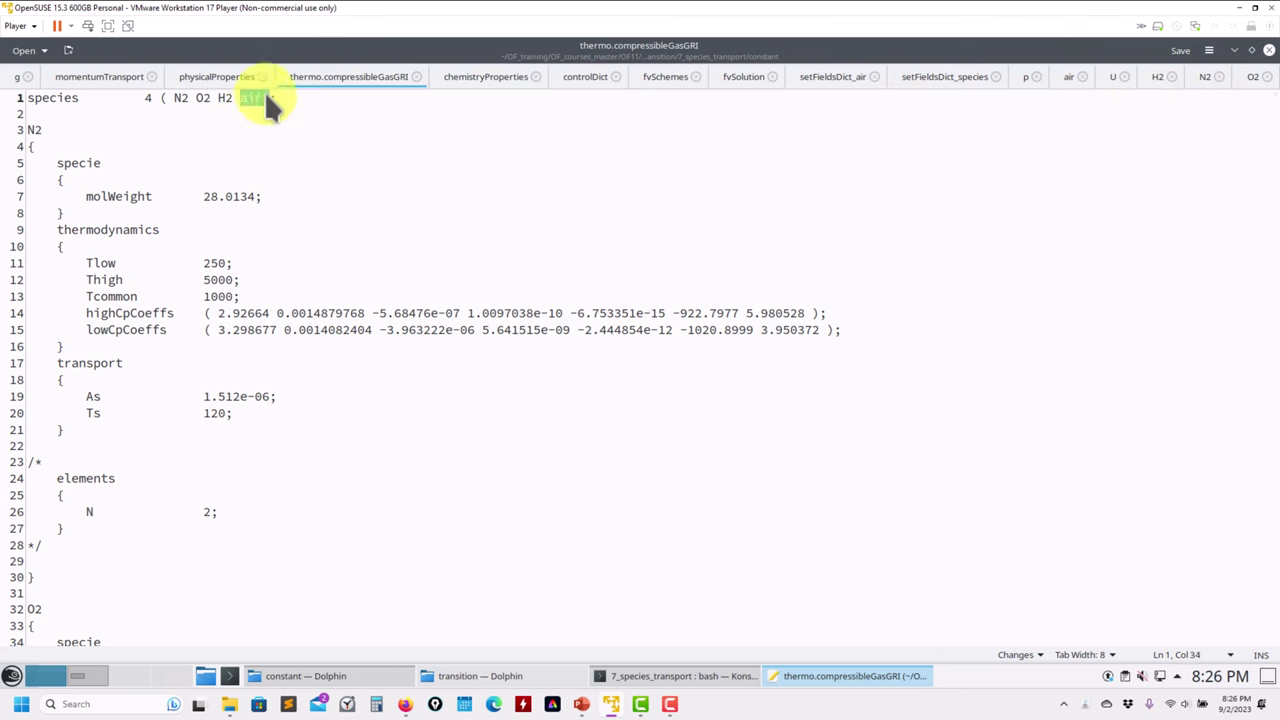
click(211, 145)
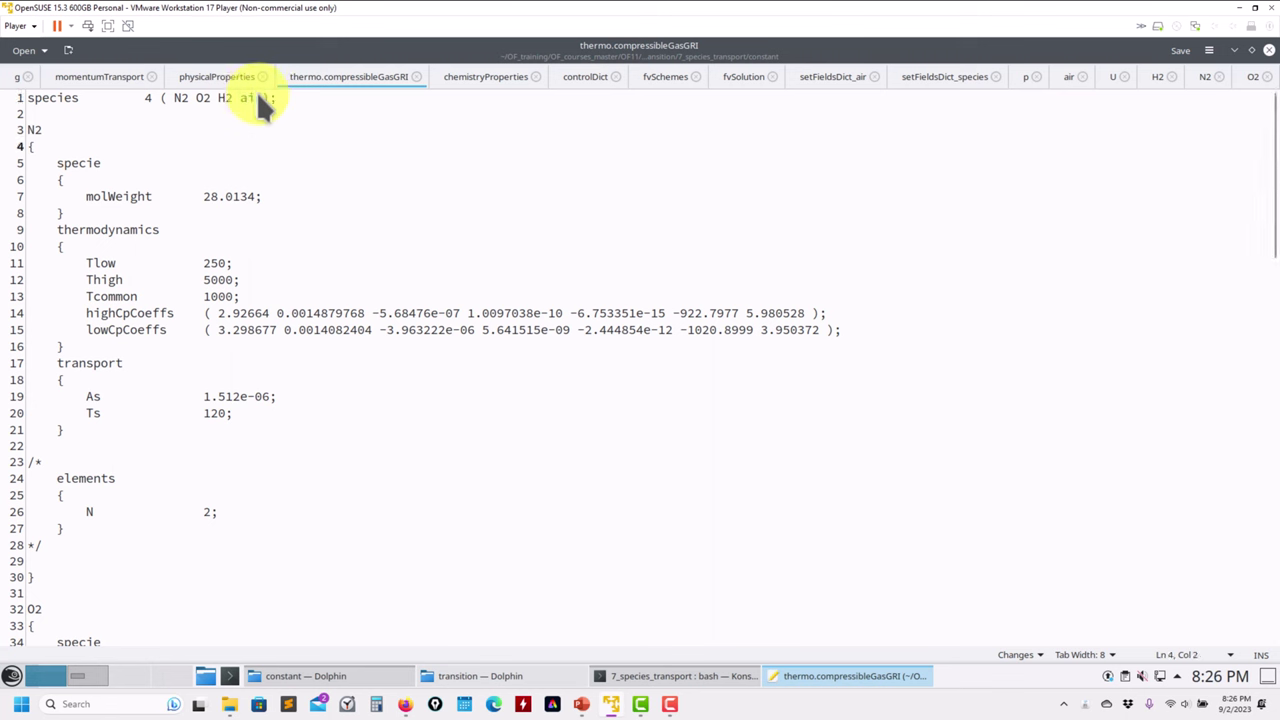
click(255, 98)
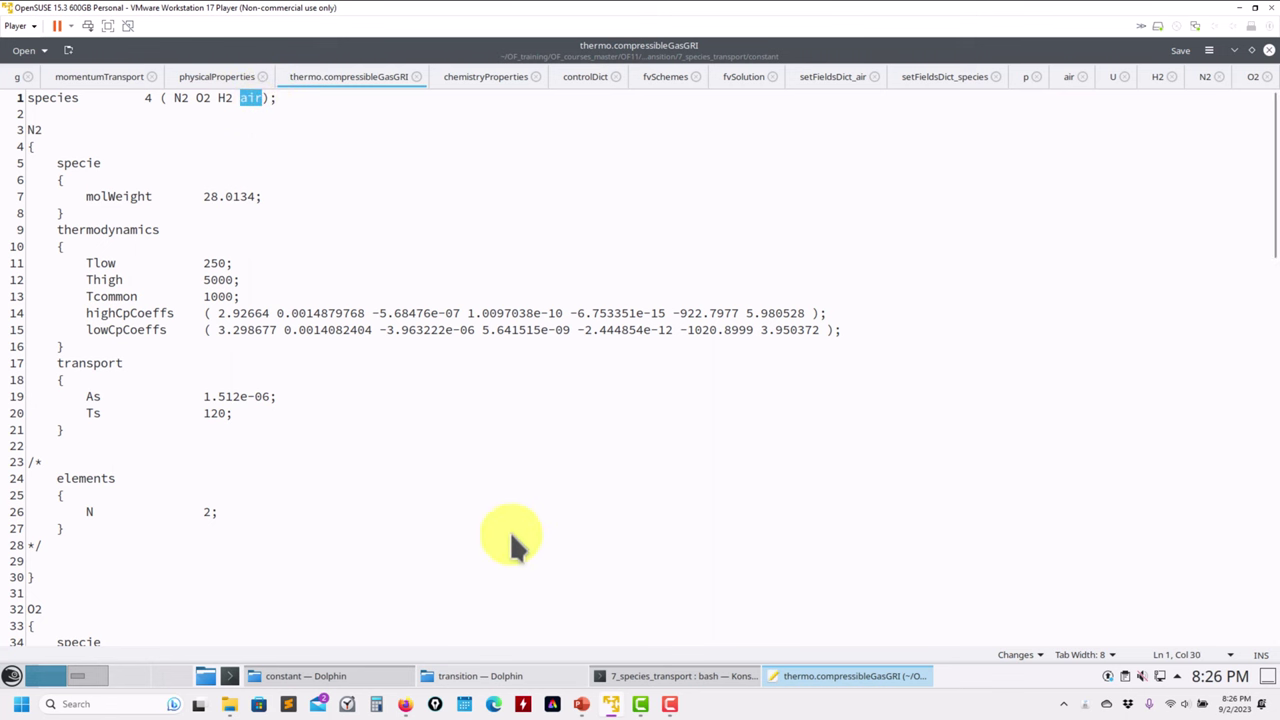
- View the field files in the case's 0_species_org folder and examine the air entry in thermo.compressibleGasGRI
click(335, 676)
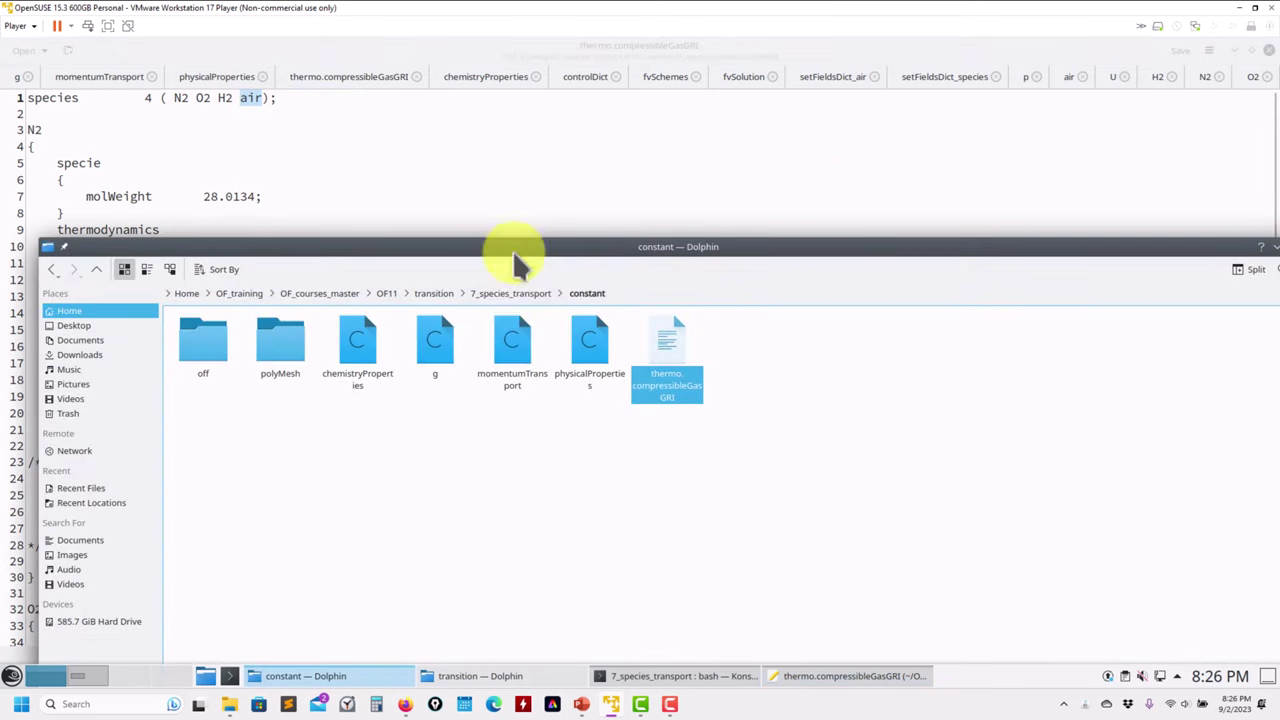
click(522, 296)
double_click(303, 344)
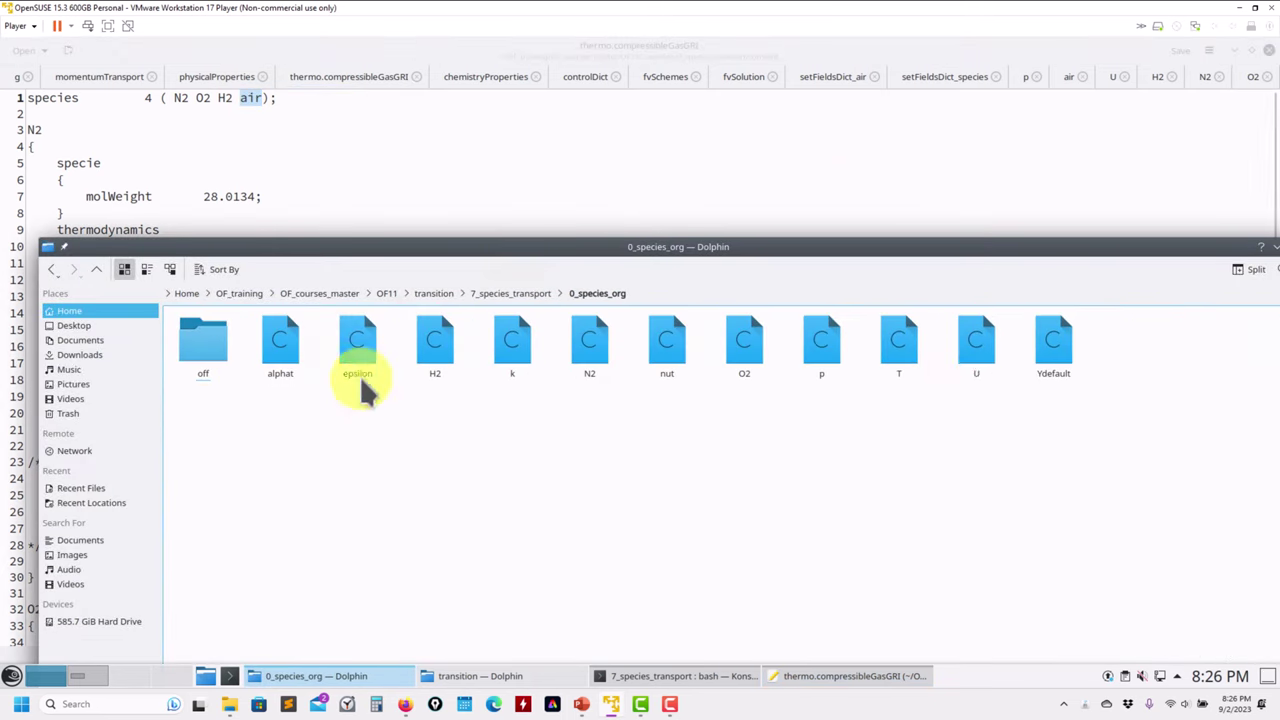
drag(1204, 247, 892, 256)
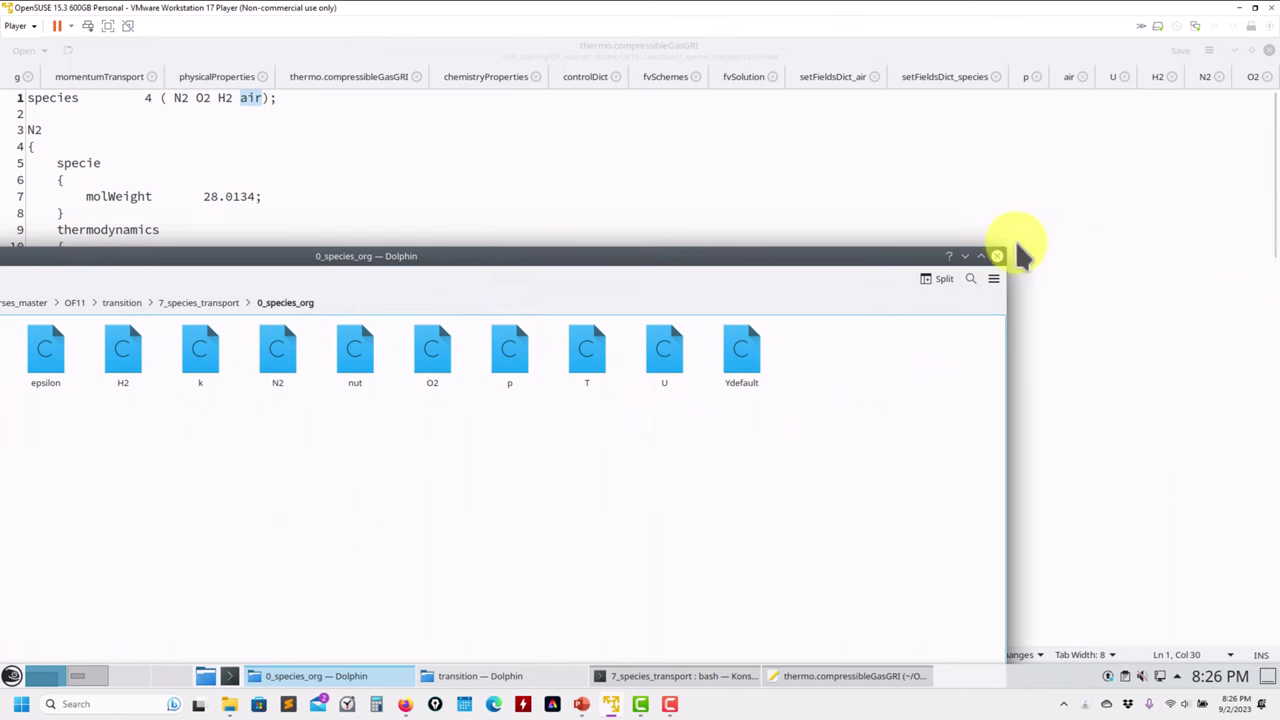
click(965, 257)
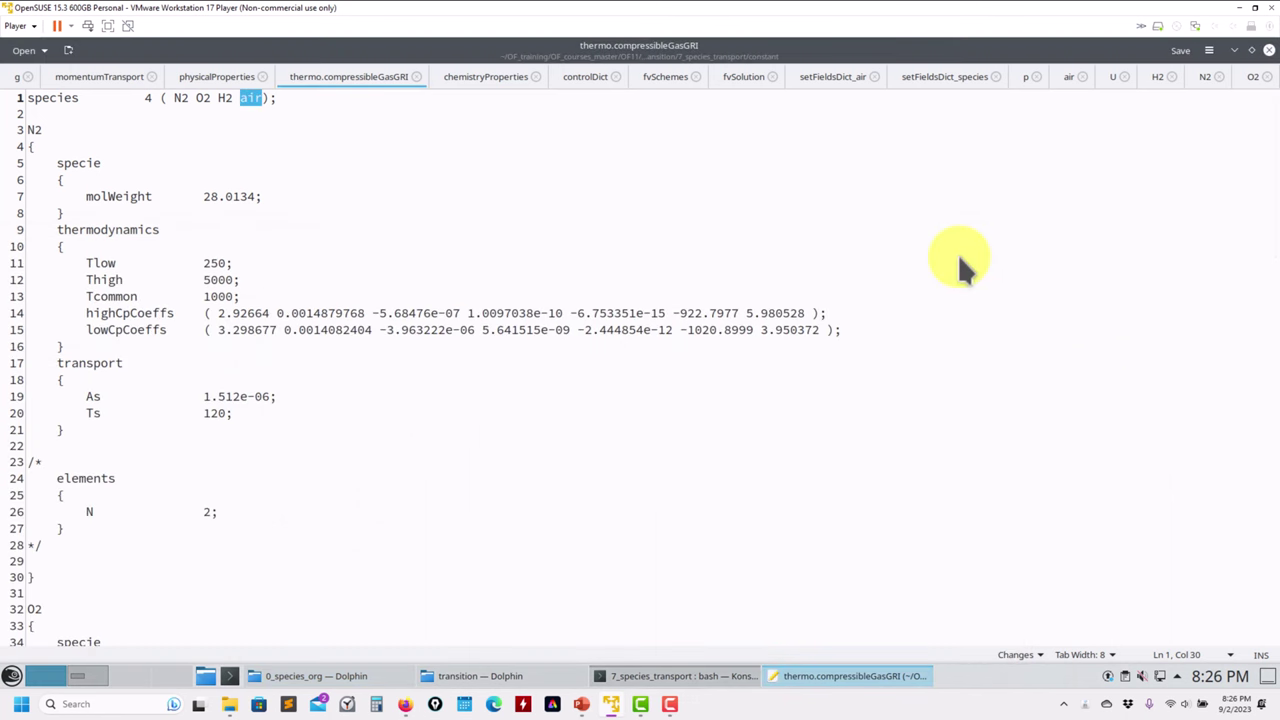
click(247, 108)
scroll(242, 271, down, 20)
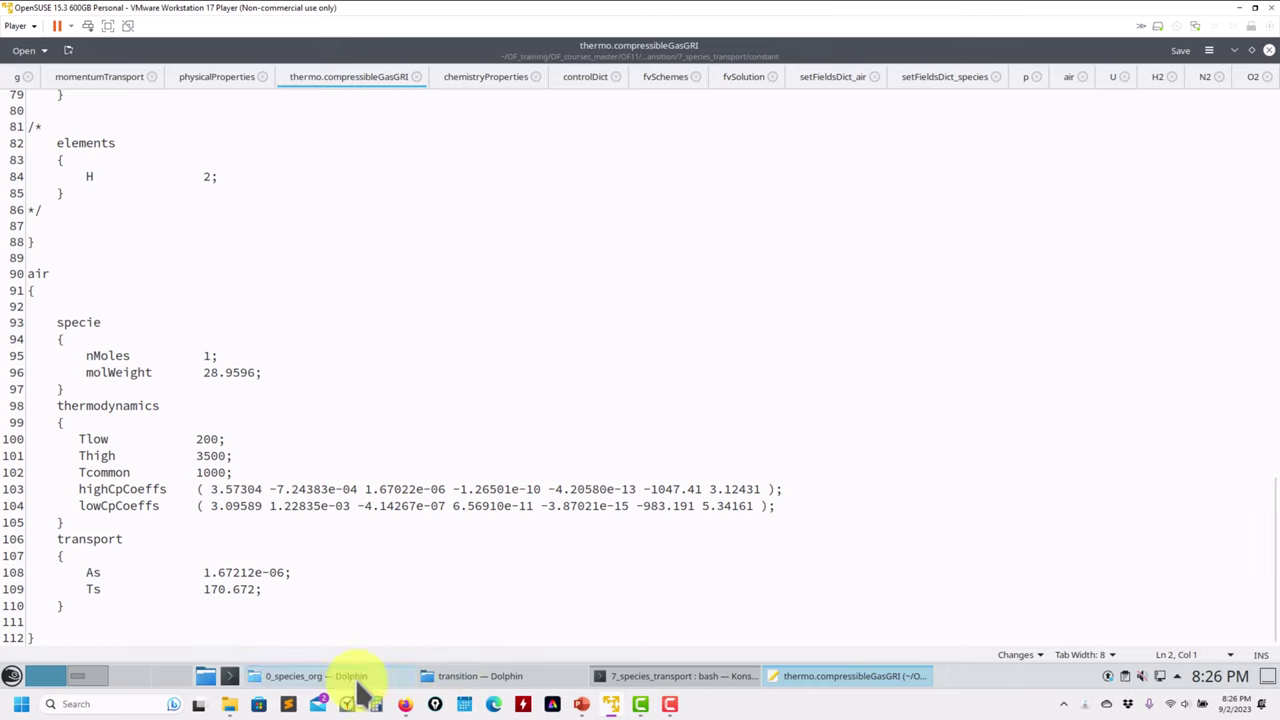
- Switch to the terminal, list the contents of the 7_species_transport case directory and launch paraFoam
click(632, 677)
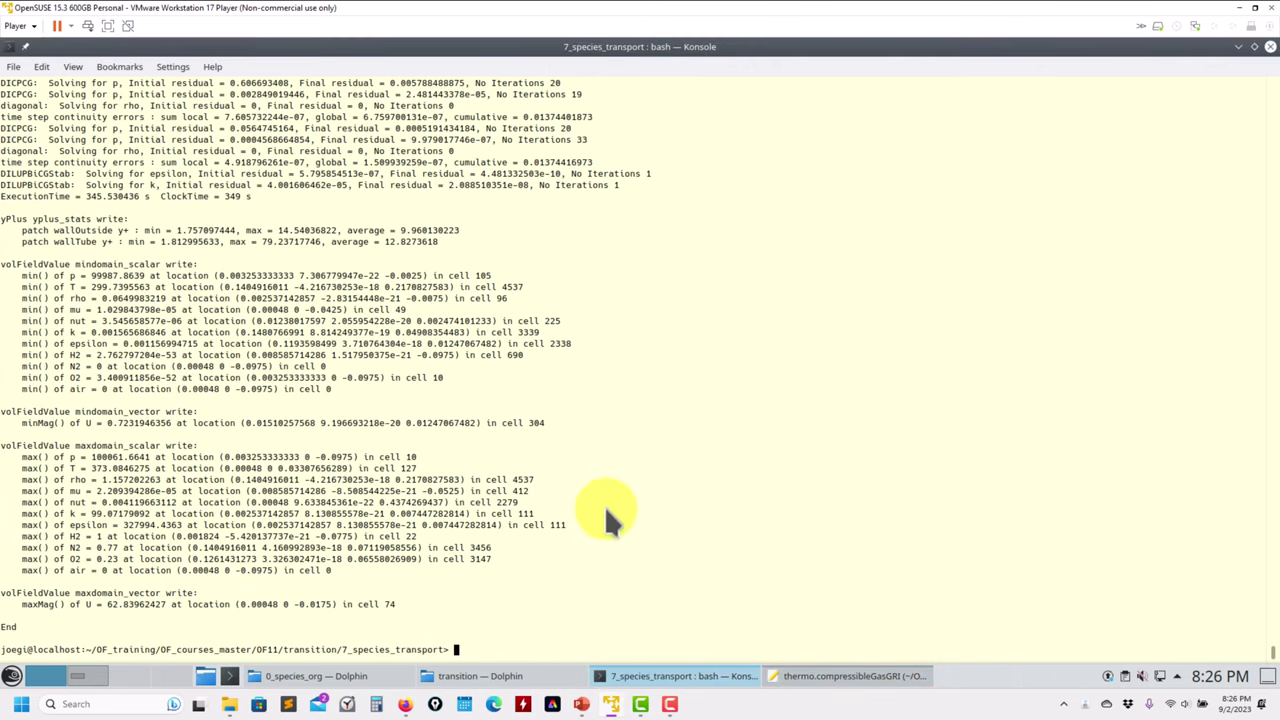
text(ls)
key(Return)
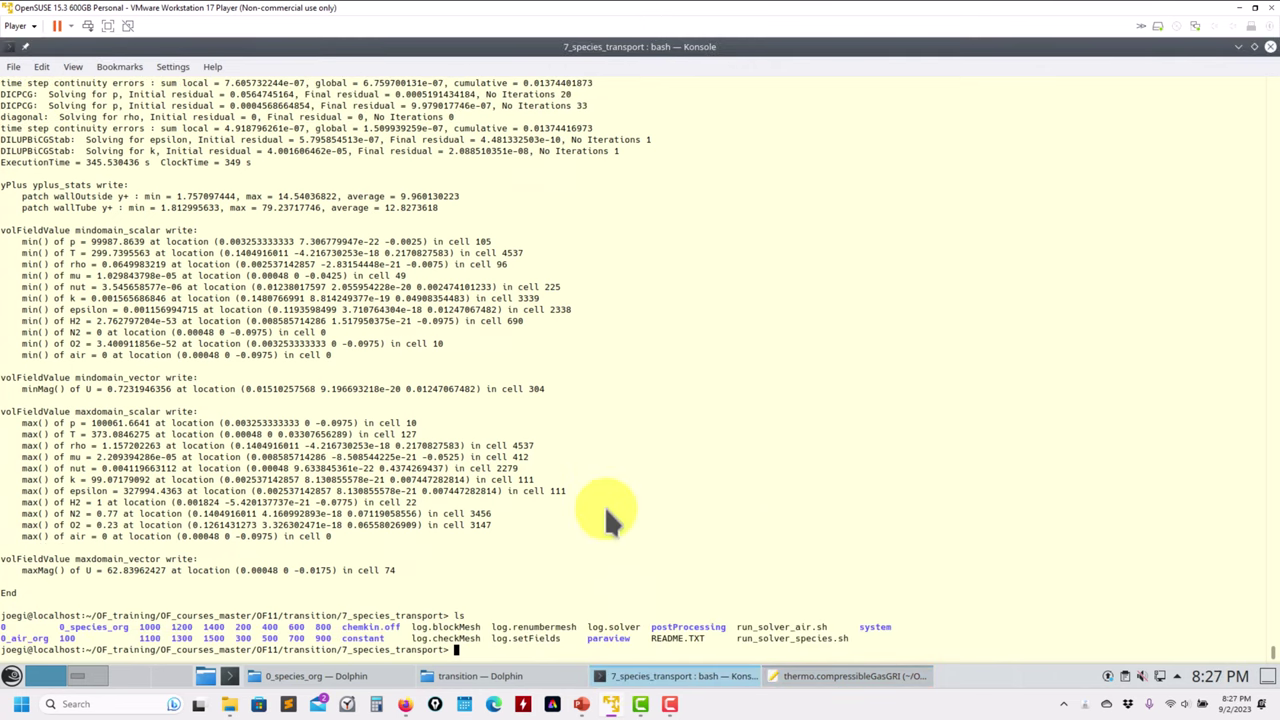
text(ls)
key(Return)
text(pa)
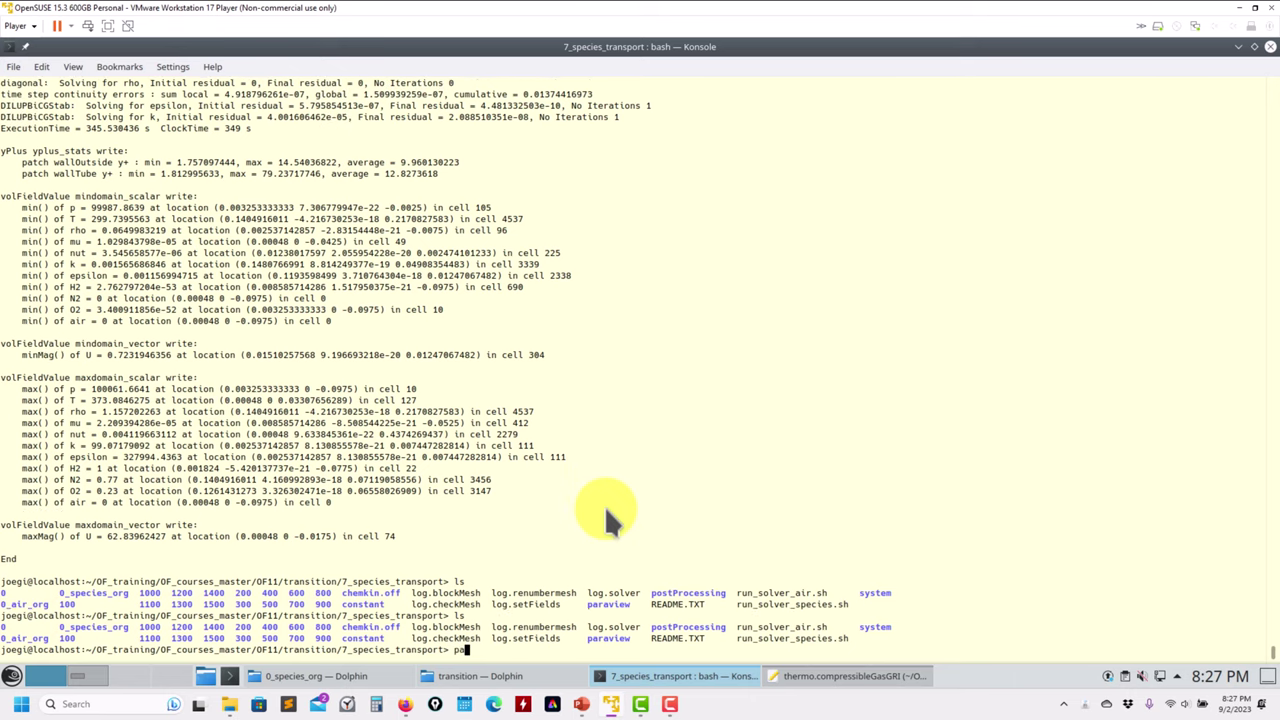
text(raFoam)
key(Return)
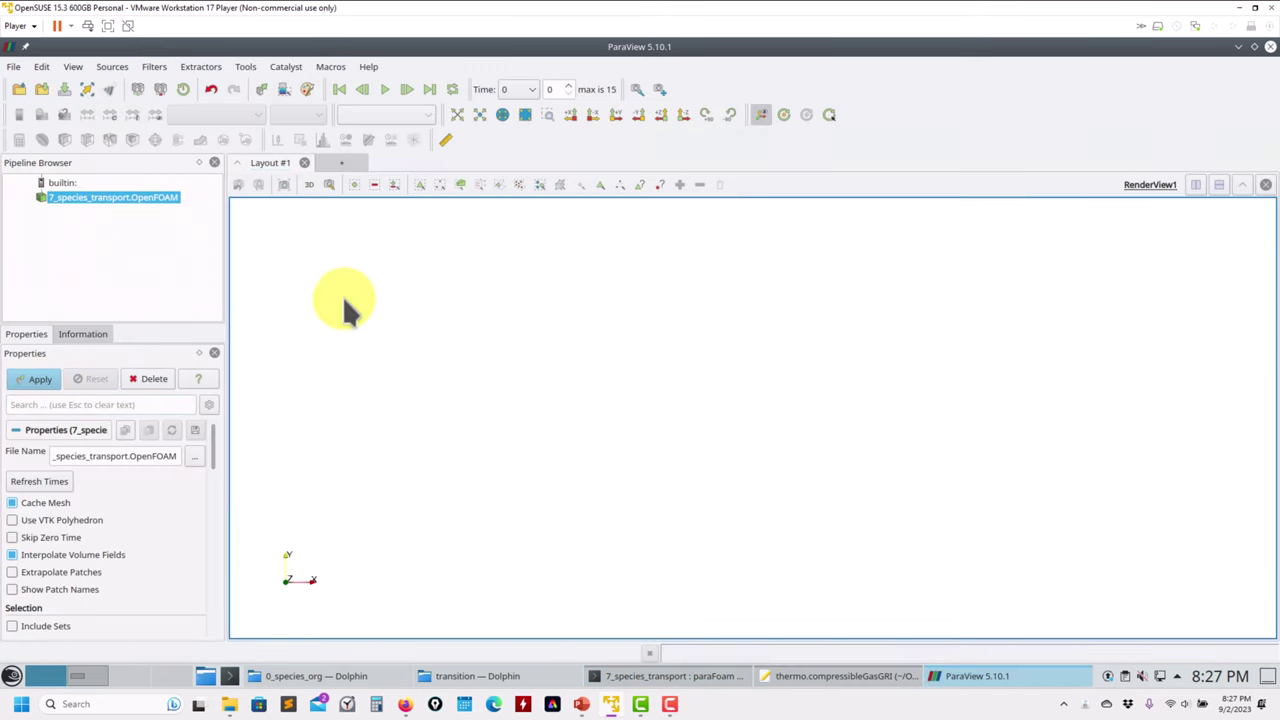
- Load the case in ParaView and colour the geometry by the U field
drag(598, 341, 692, 401)
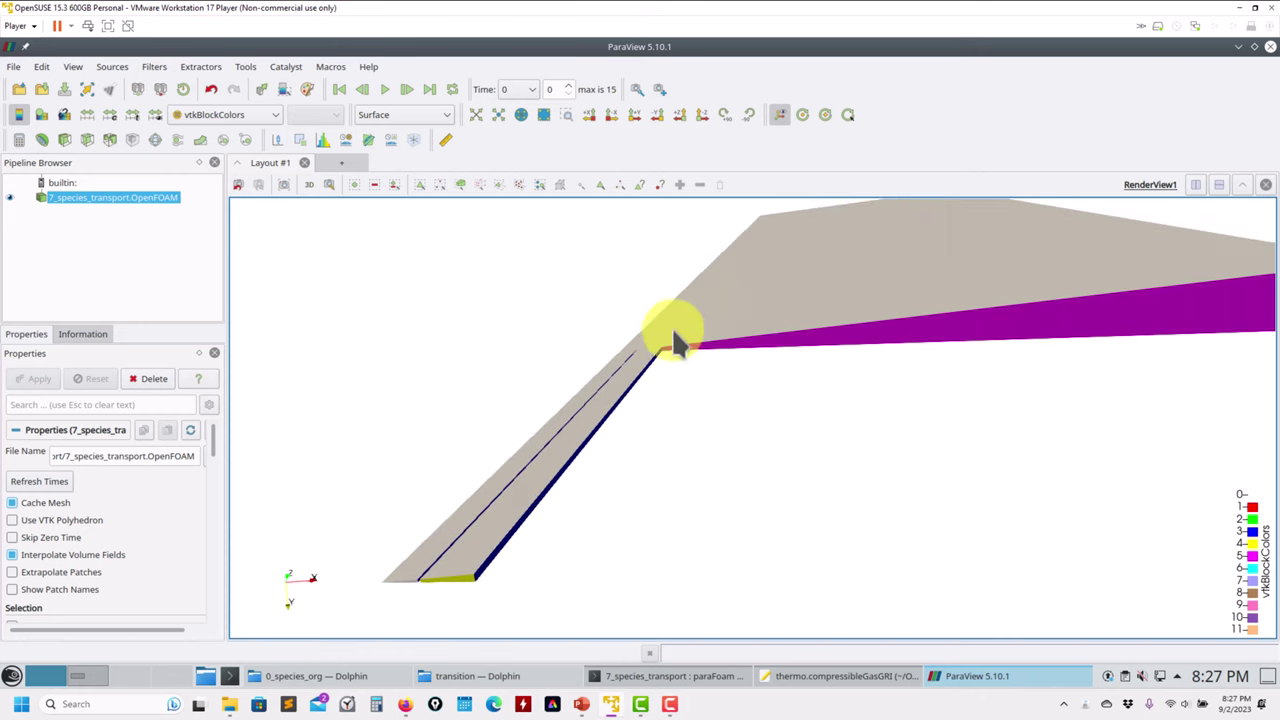
click(256, 112)
click(182, 165)
drag(663, 271, 771, 371)
- Display the temperature field T on the geometry at time 1500
click(251, 114)
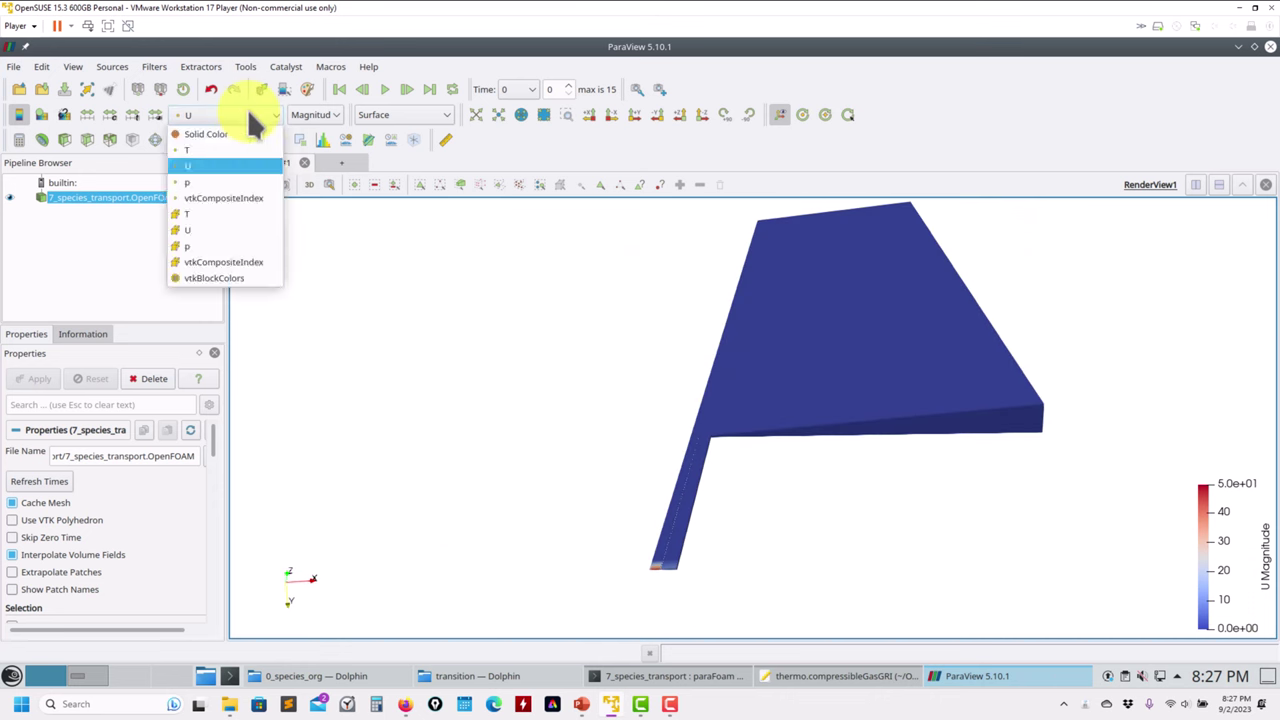
click(200, 166)
drag(647, 340, 720, 455)
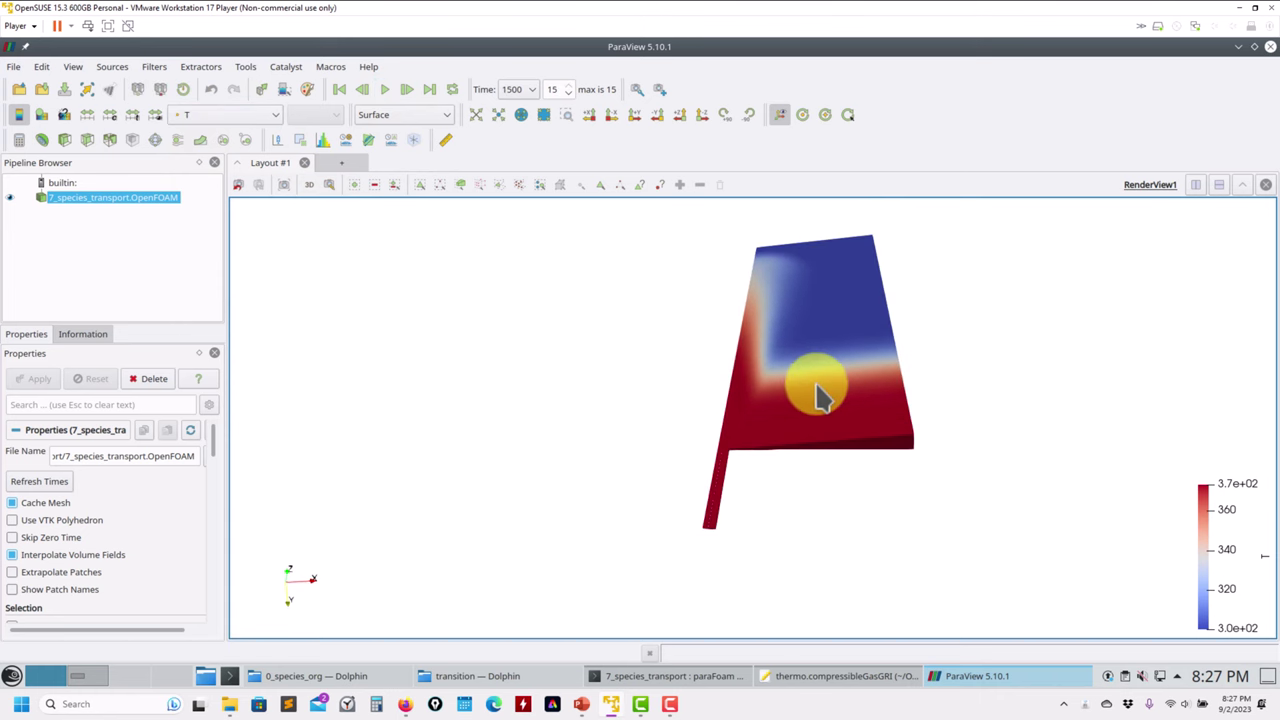
- Open the T file from 0_species_org in the text editor and review its boundary conditions, highlighting the inletCH4 type and value
click(331, 674)
right_click(595, 385)
mouse_move(665, 402)
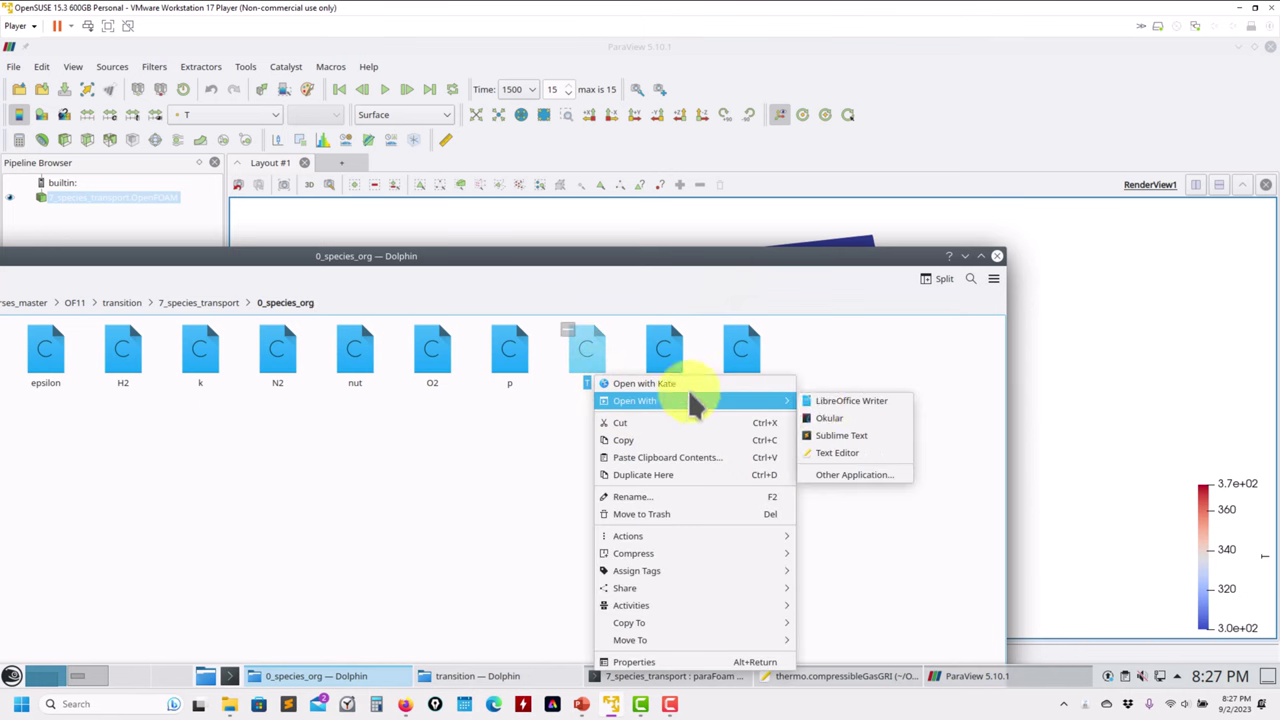
click(857, 451)
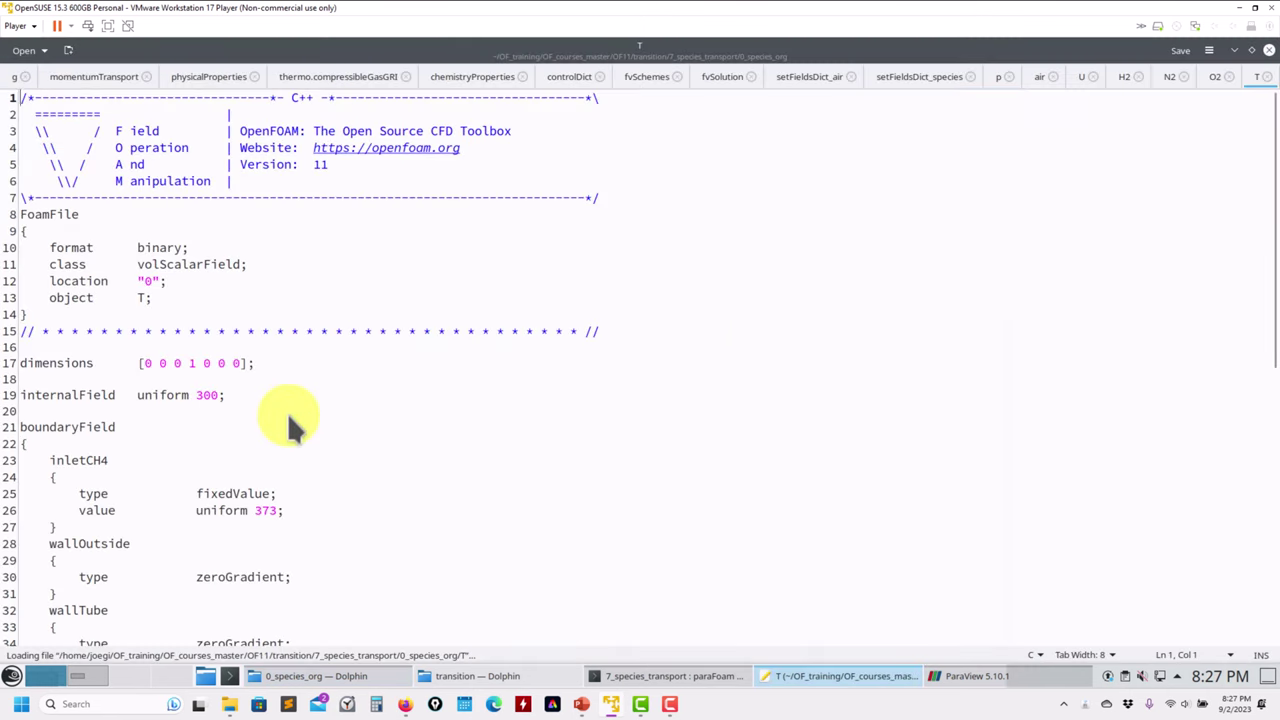
scroll(287, 412, down, 5)
drag(297, 272, 57, 257)
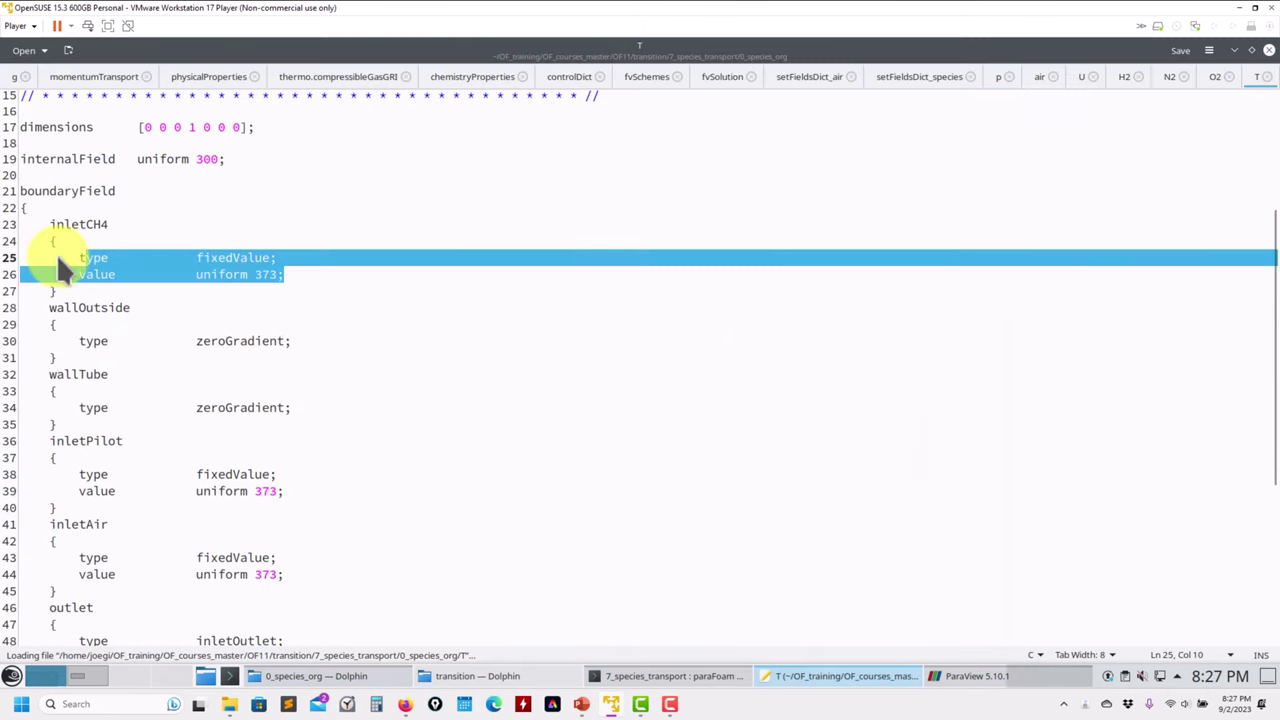
scroll(271, 495, down, 7)
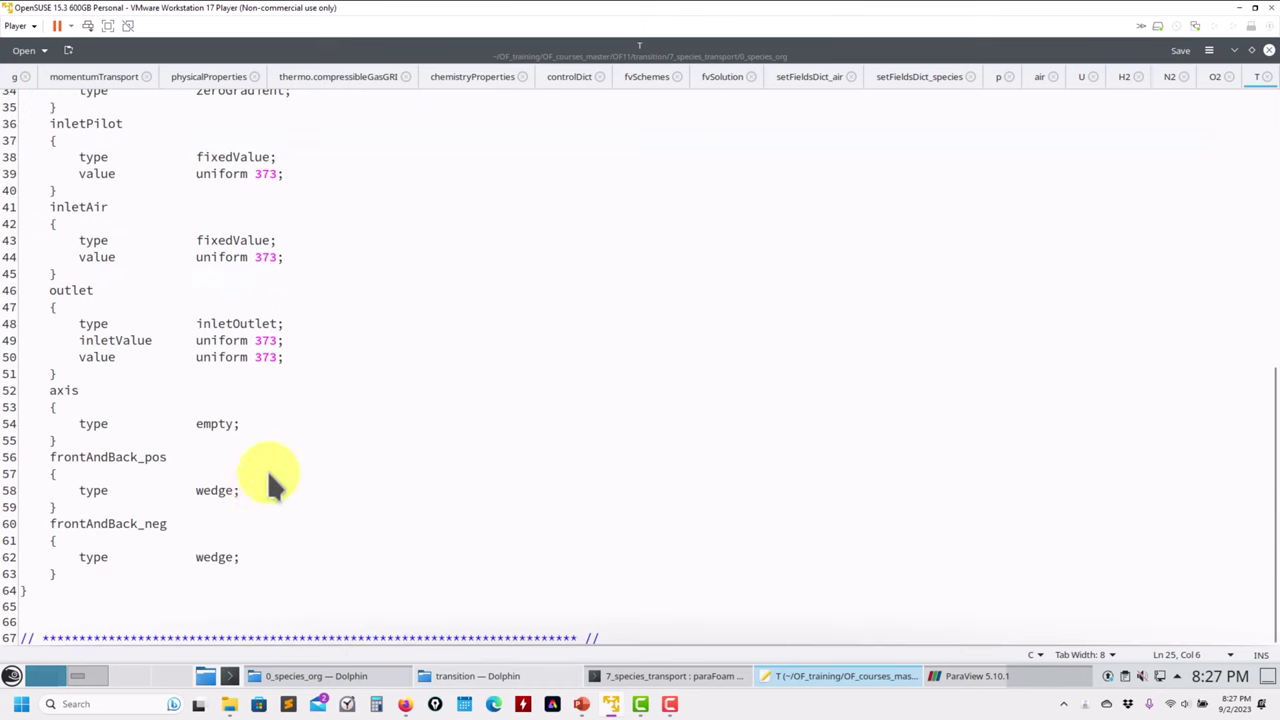
scroll(278, 460, up, 10)
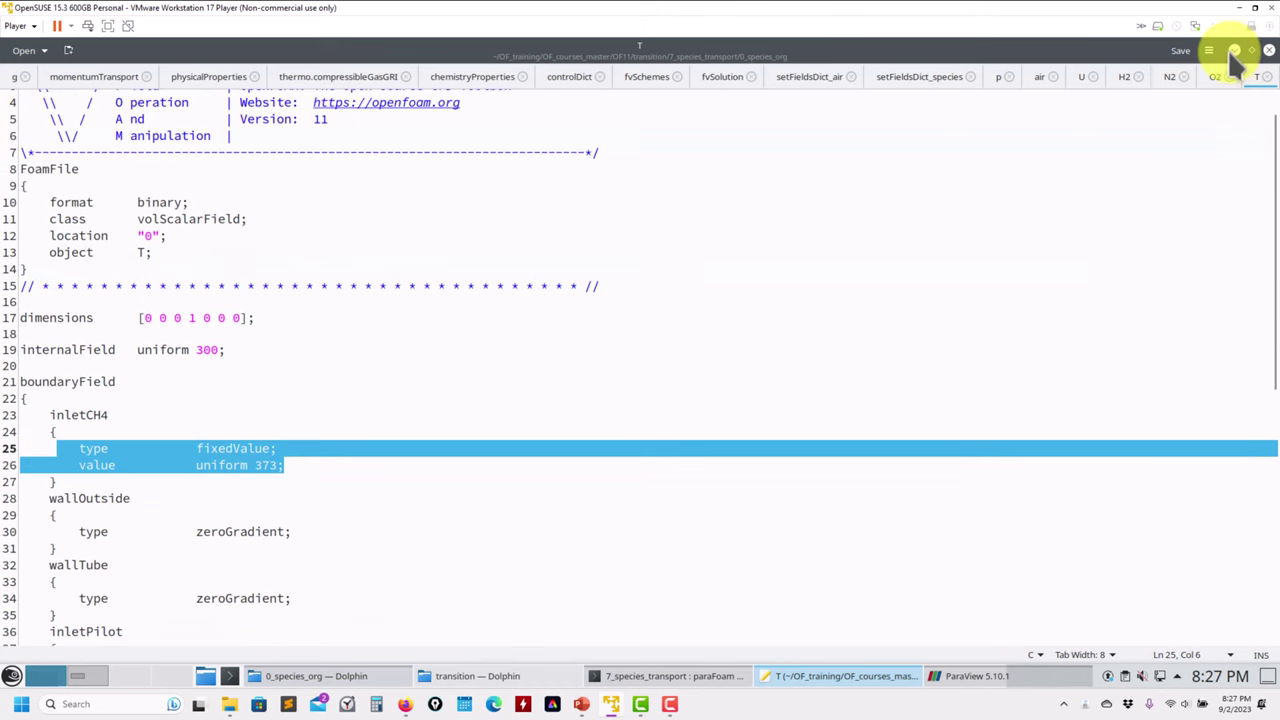
click(1234, 50)
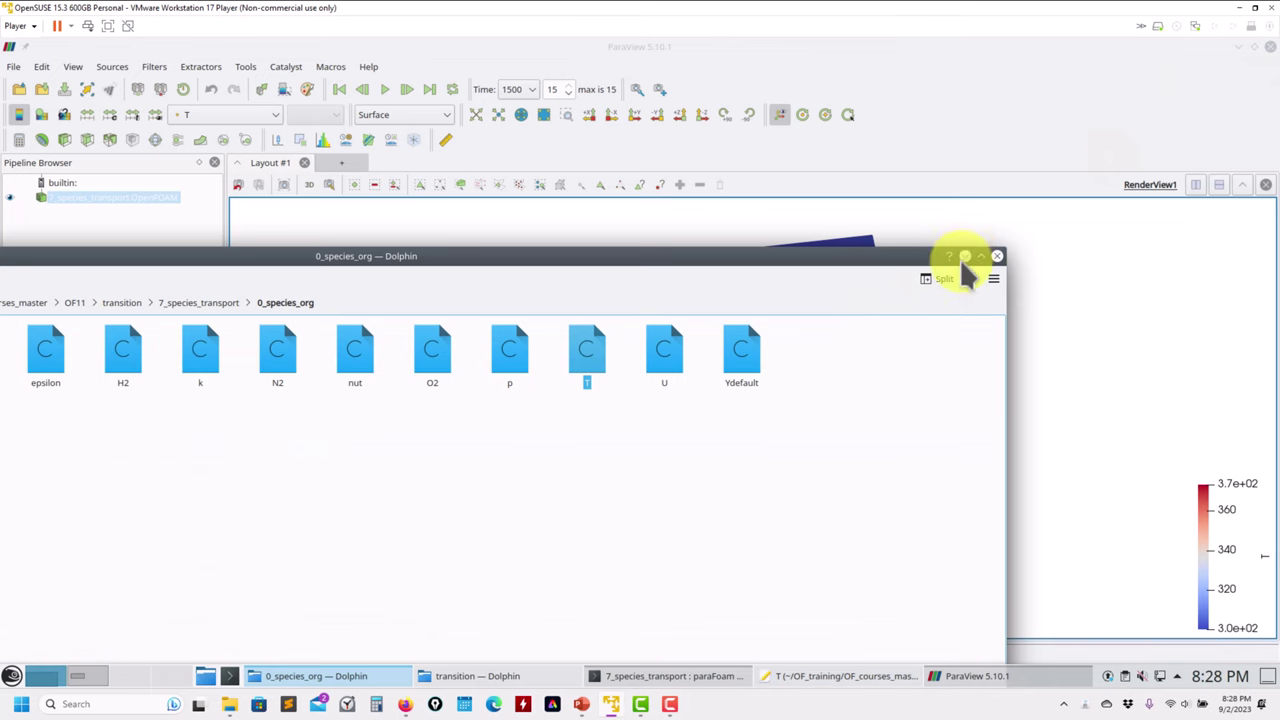
click(965, 256)
- Back in ParaView, colour the geometry by U and play the animation over the saved times
scroll(791, 226, down, 3)
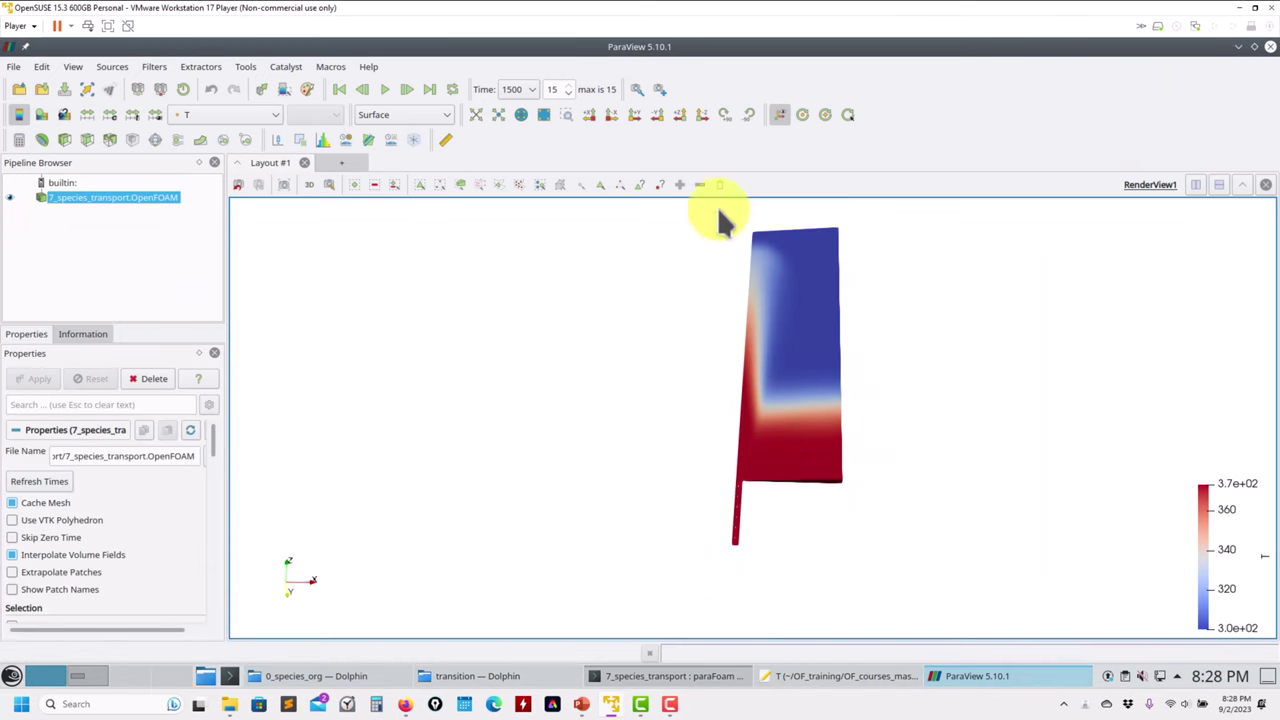
click(228, 115)
click(192, 166)
click(388, 88)
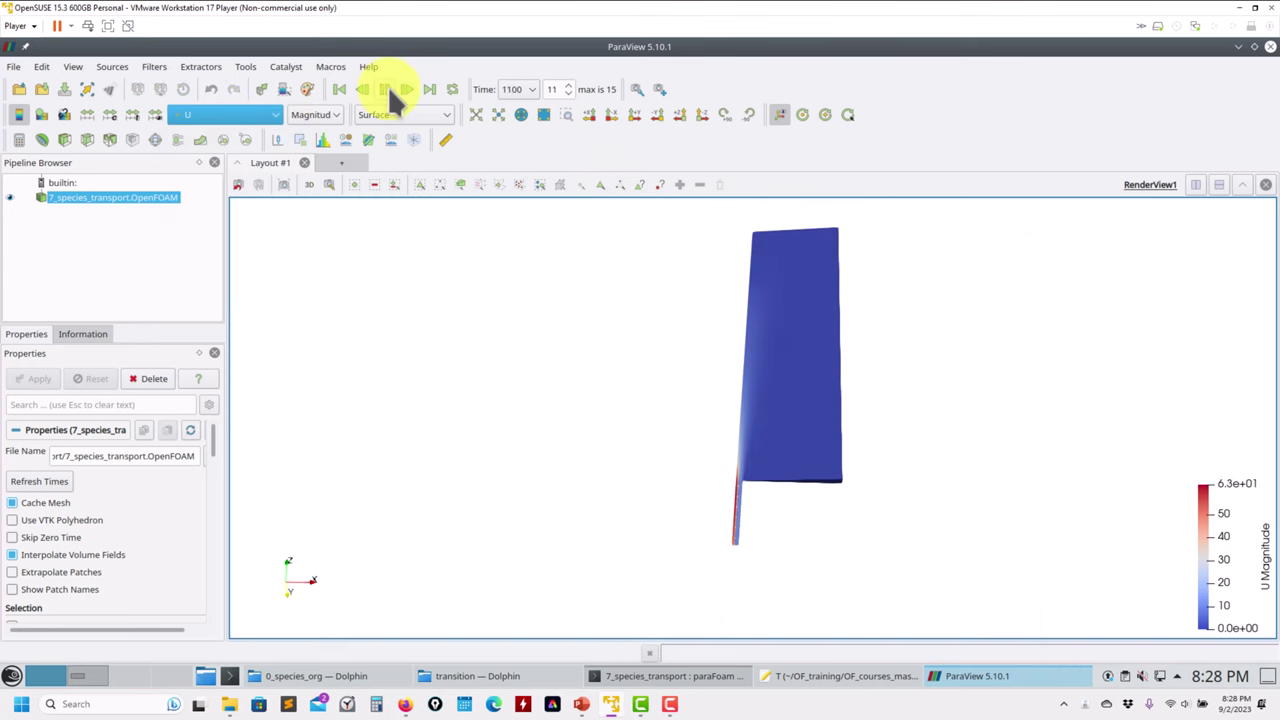
- Enable all fields of the 7_species_transport.OpenFOAM reader, including the species fields, and apply the change
click(238, 113)
key(Escape)
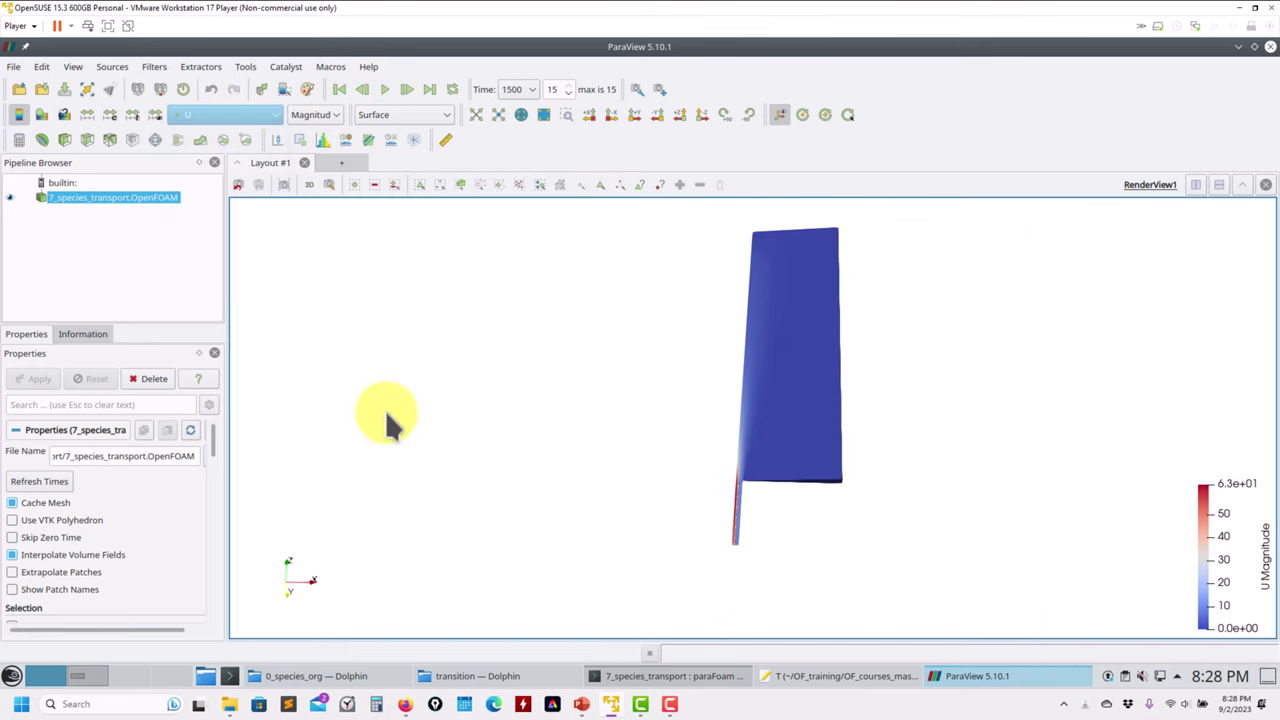
drag(213, 424, 214, 508)
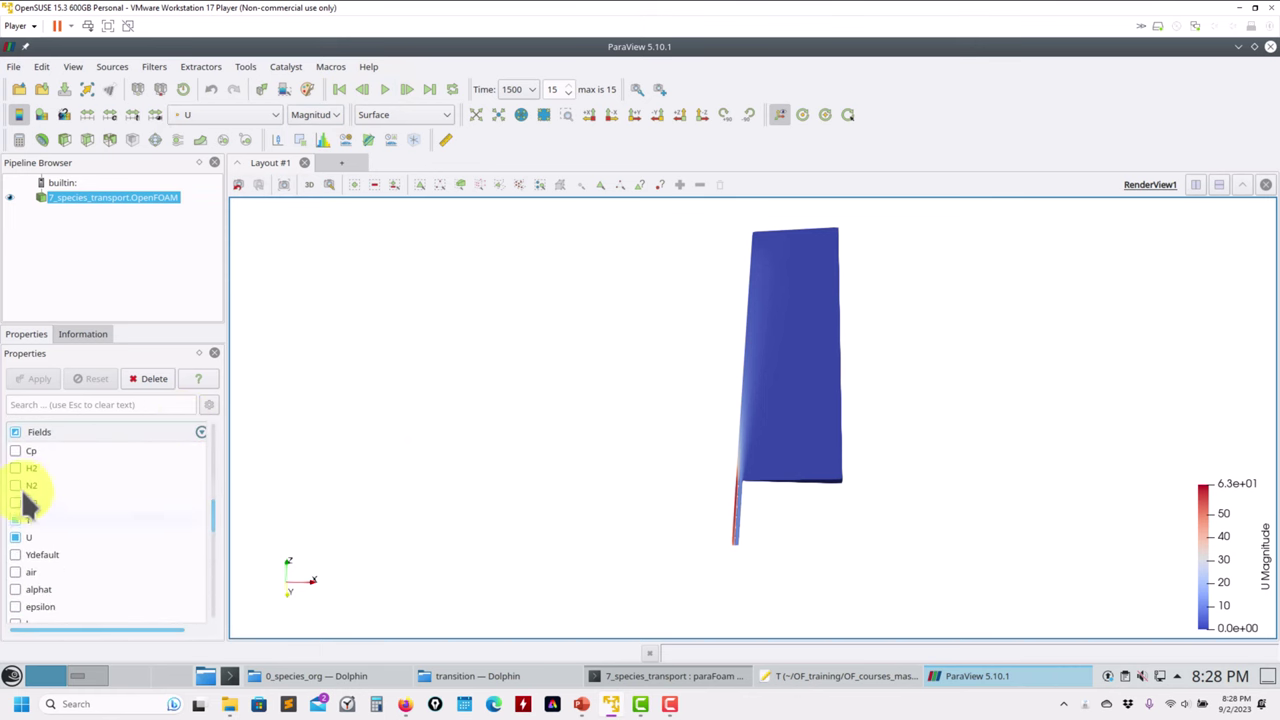
click(15, 431)
click(30, 384)
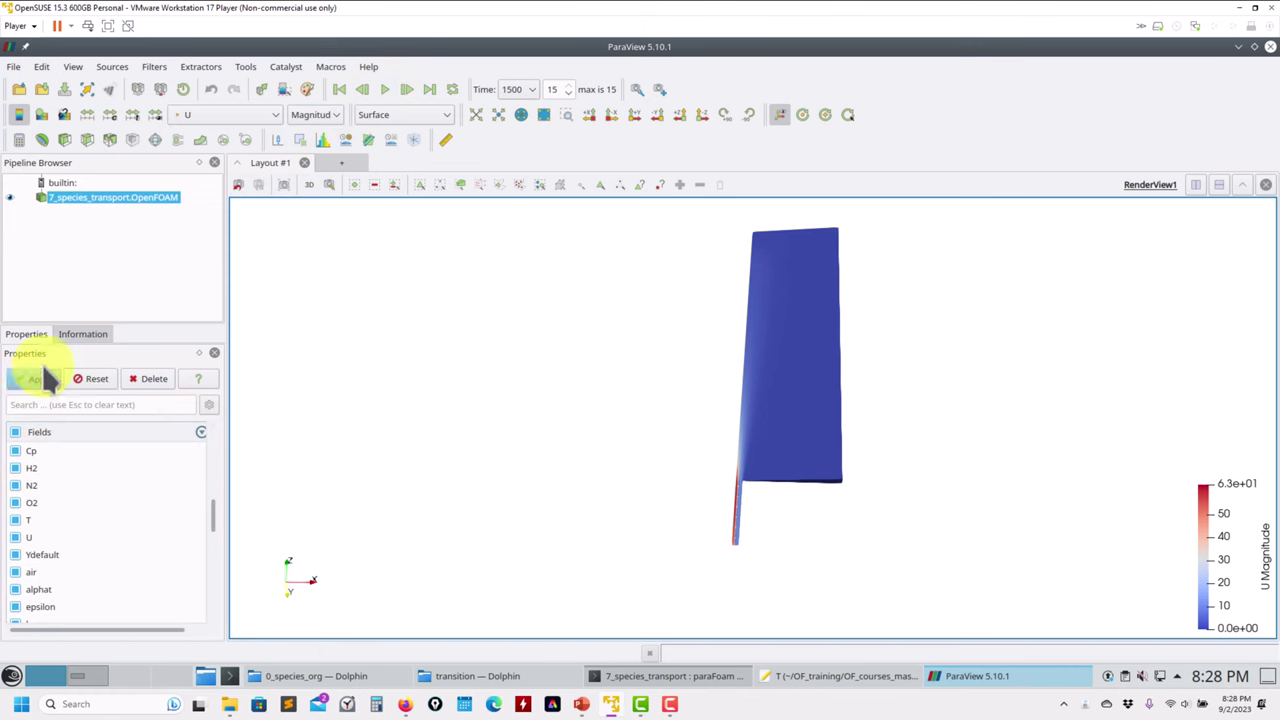
- Colour the geometry by Cp and examine its distribution along the inlet tube
click(224, 113)
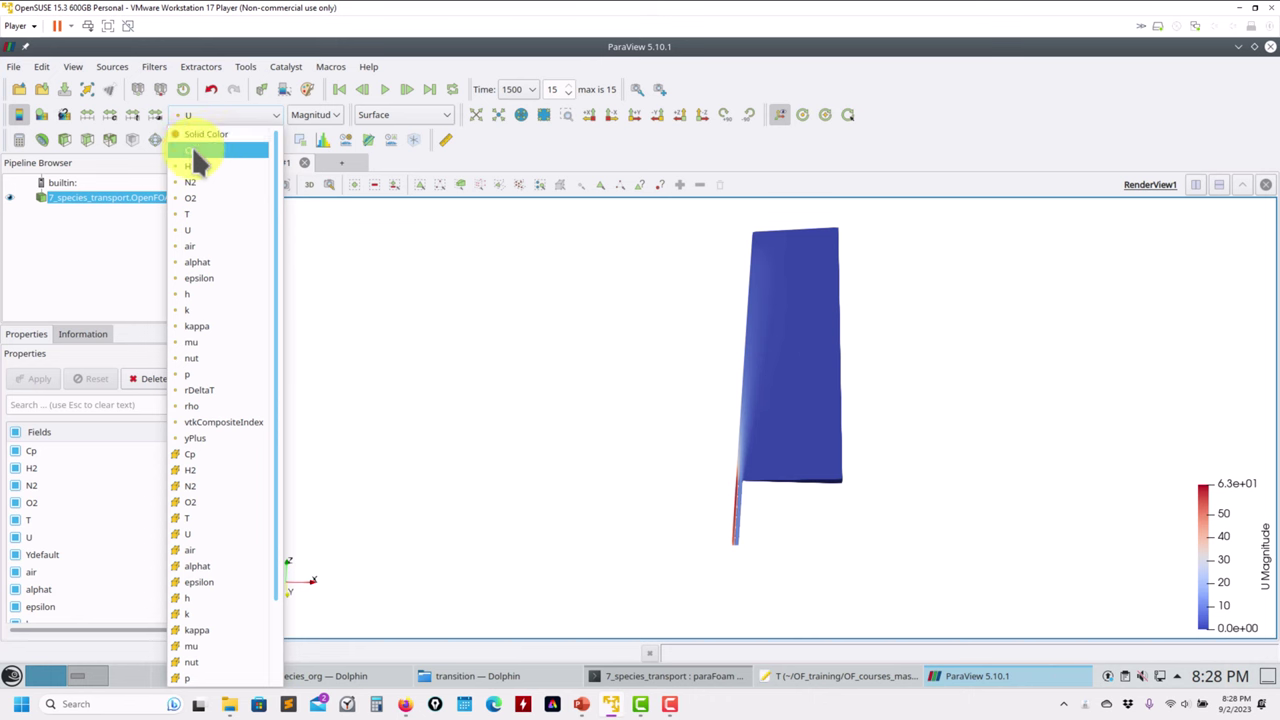
click(192, 149)
scroll(749, 571, up, 5)
drag(749, 571, 736, 478)
- Colour the geometry by H2 and examine the mass fraction at the inlets and tube exit up close
click(260, 115)
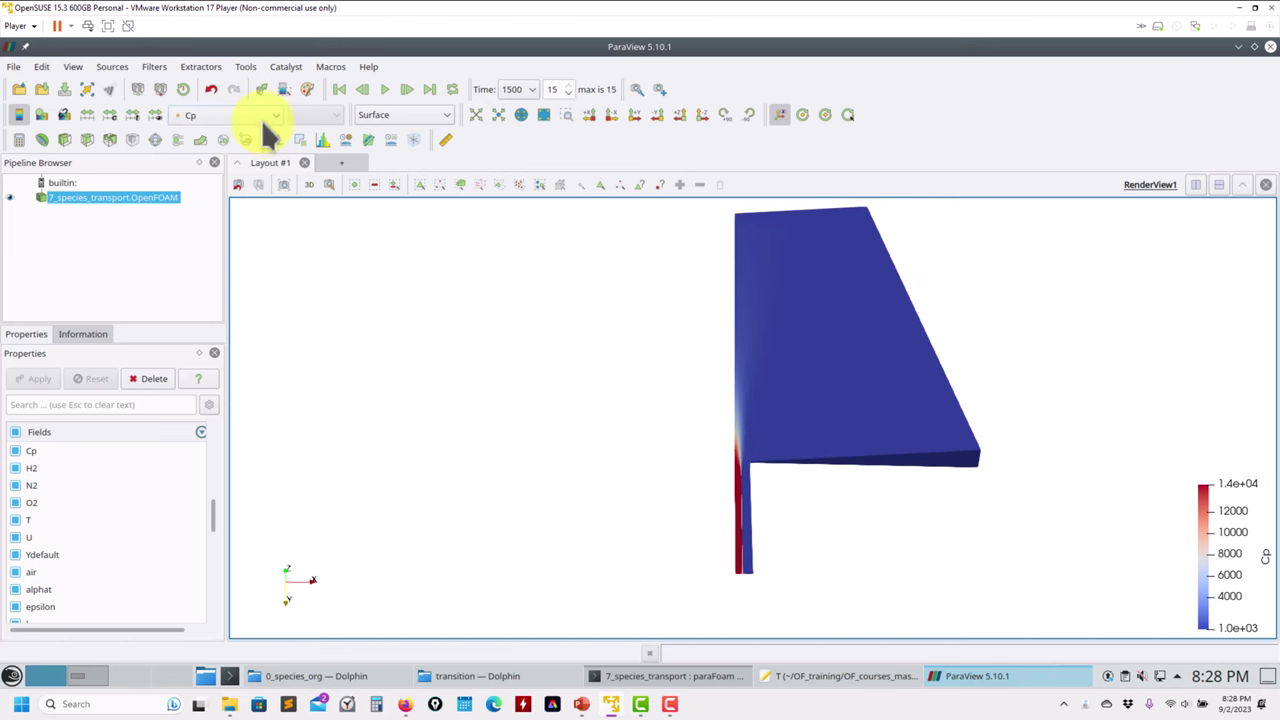
click(226, 167)
drag(717, 562, 733, 485)
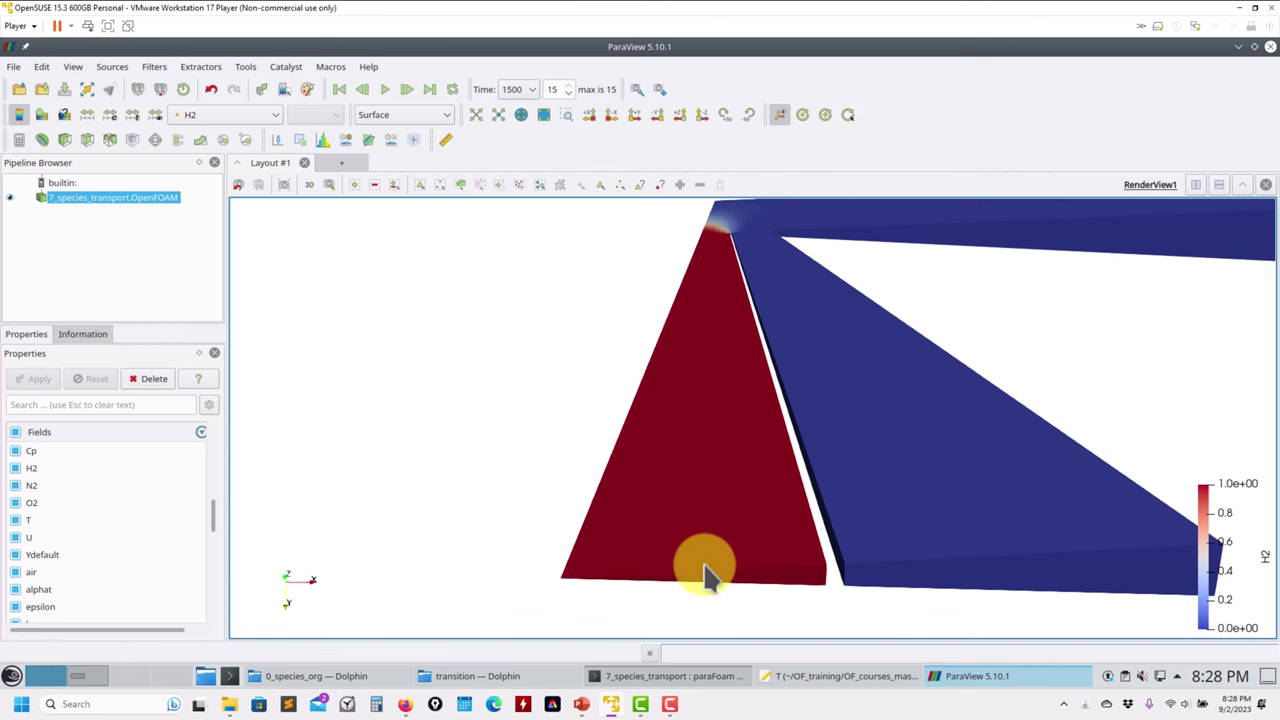
drag(731, 406, 735, 448)
scroll(735, 448, up, 4)
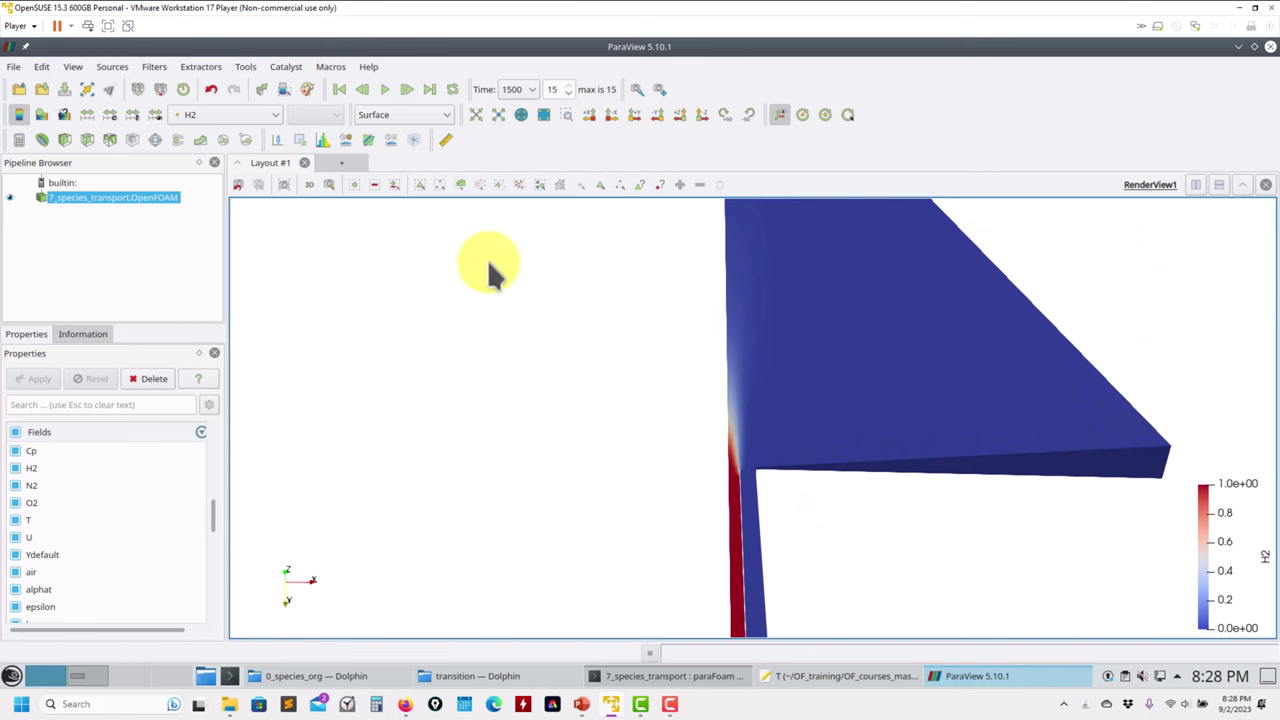
- Colour the geometry by N2 and view the whole domain
click(260, 107)
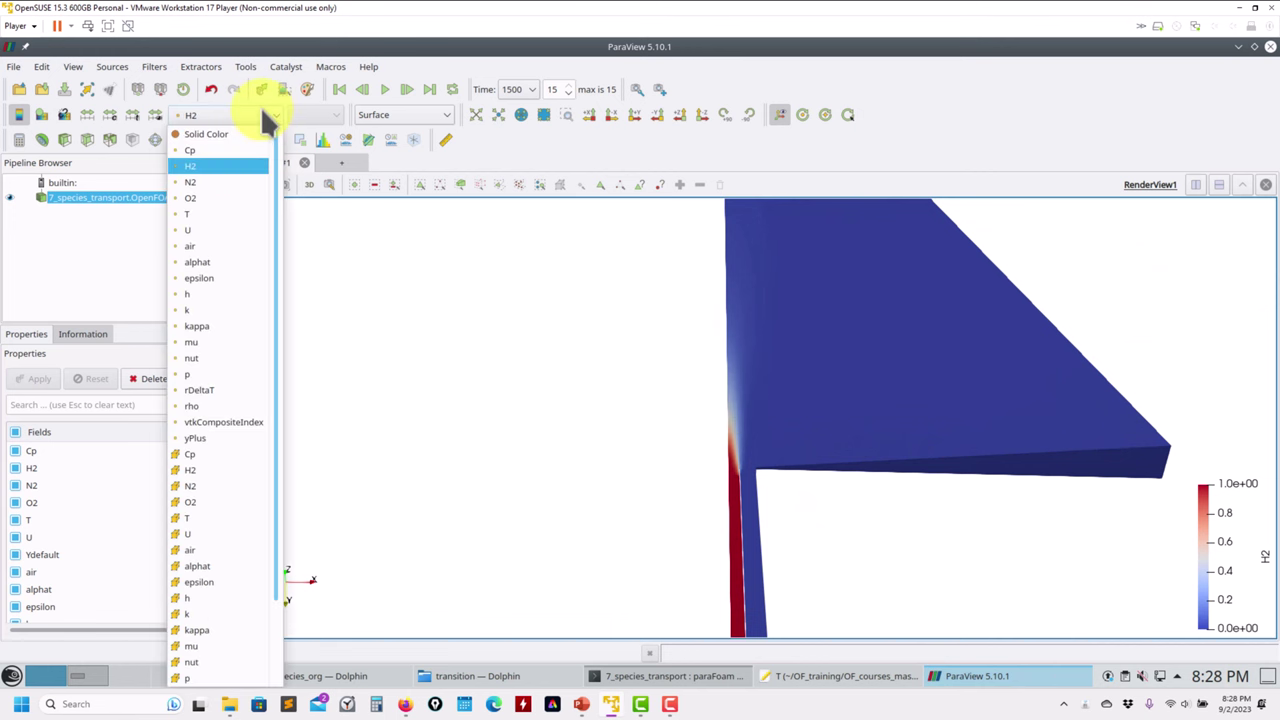
click(209, 184)
scroll(858, 300, down, 5)
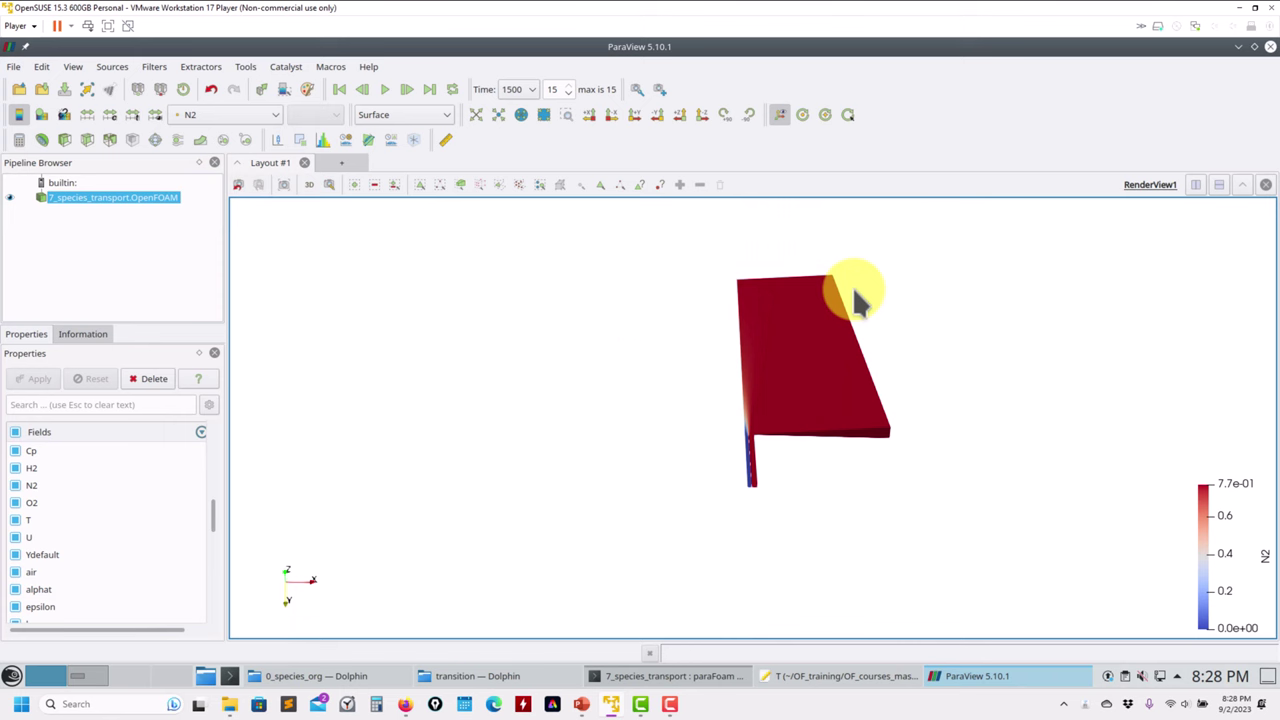
- Colour the geometry by O2 and inspect the domain from another angle
click(254, 106)
click(216, 197)
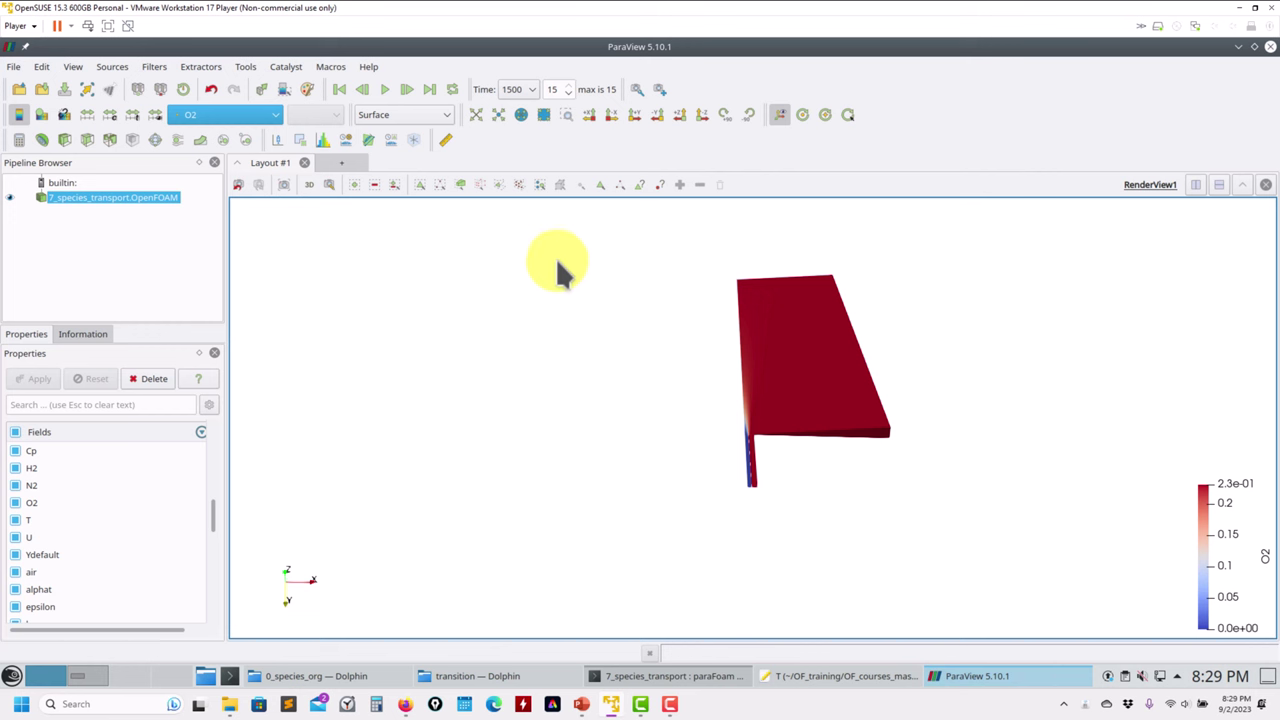
click(229, 113)
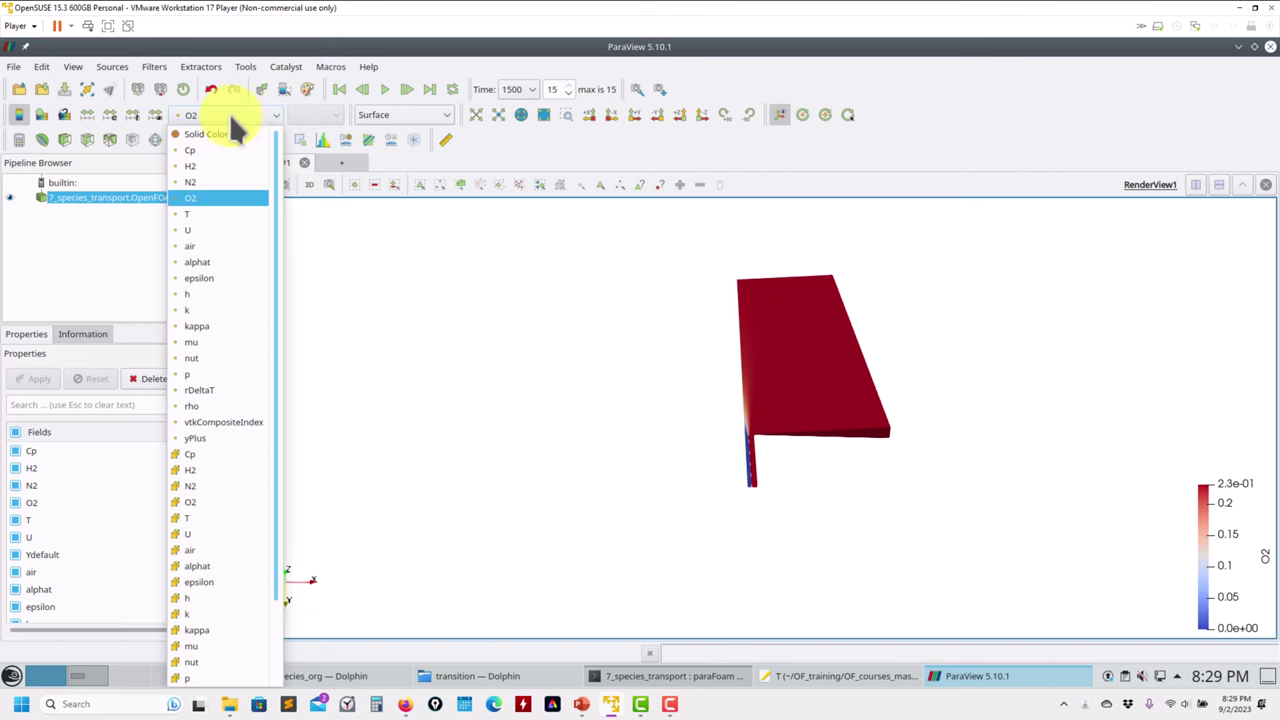
click(443, 288)
drag(806, 423, 755, 437)
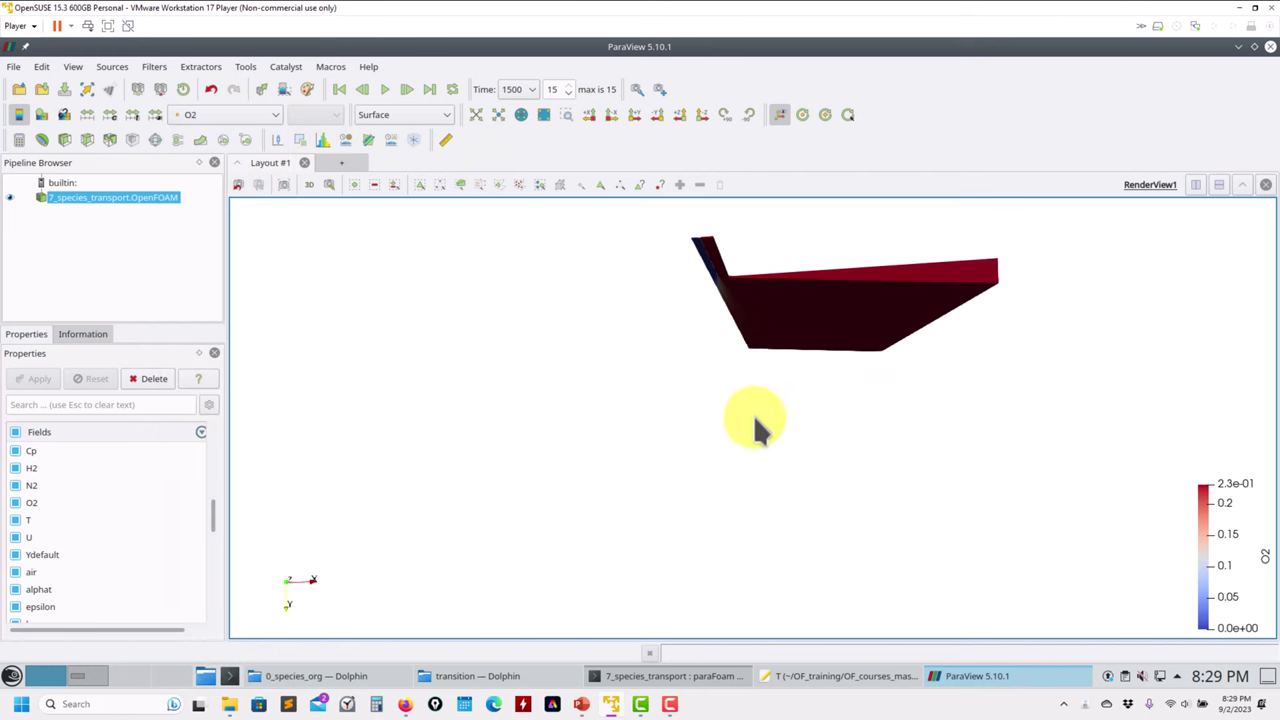
- Colour the geometry by Cp, switch the colouring to air, and inspect the domain and inlet tube from above
click(229, 114)
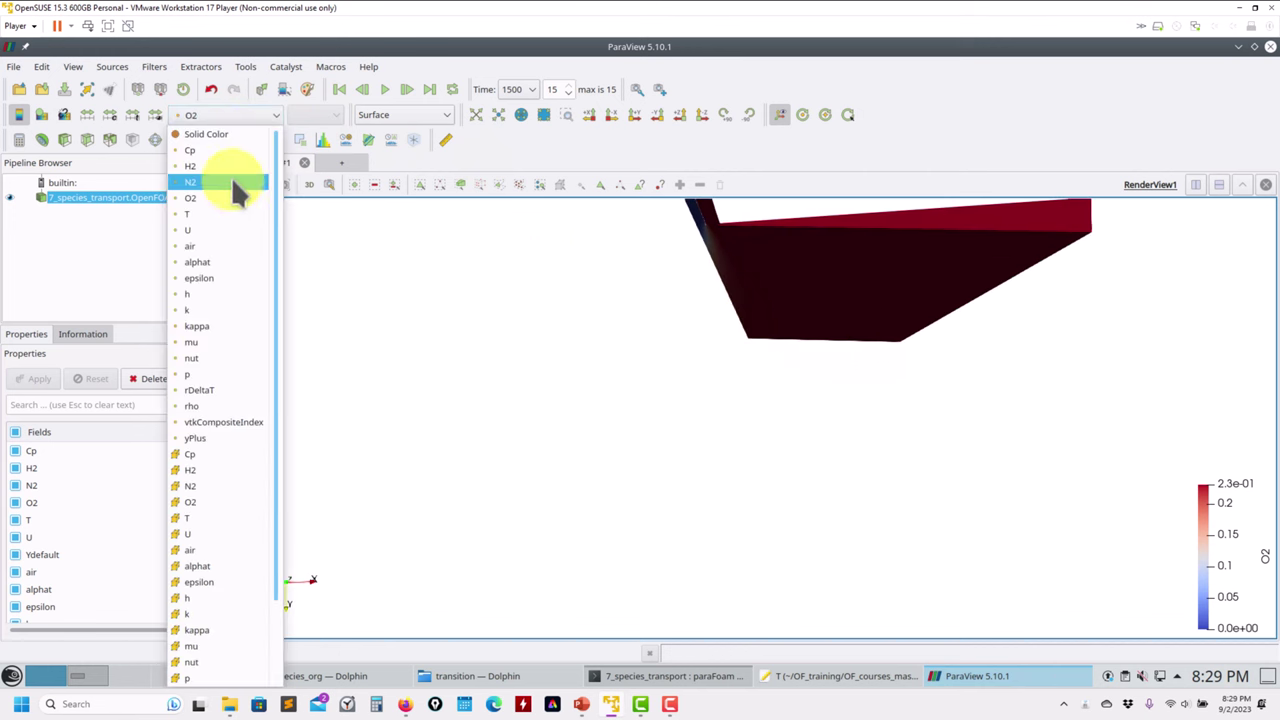
click(236, 149)
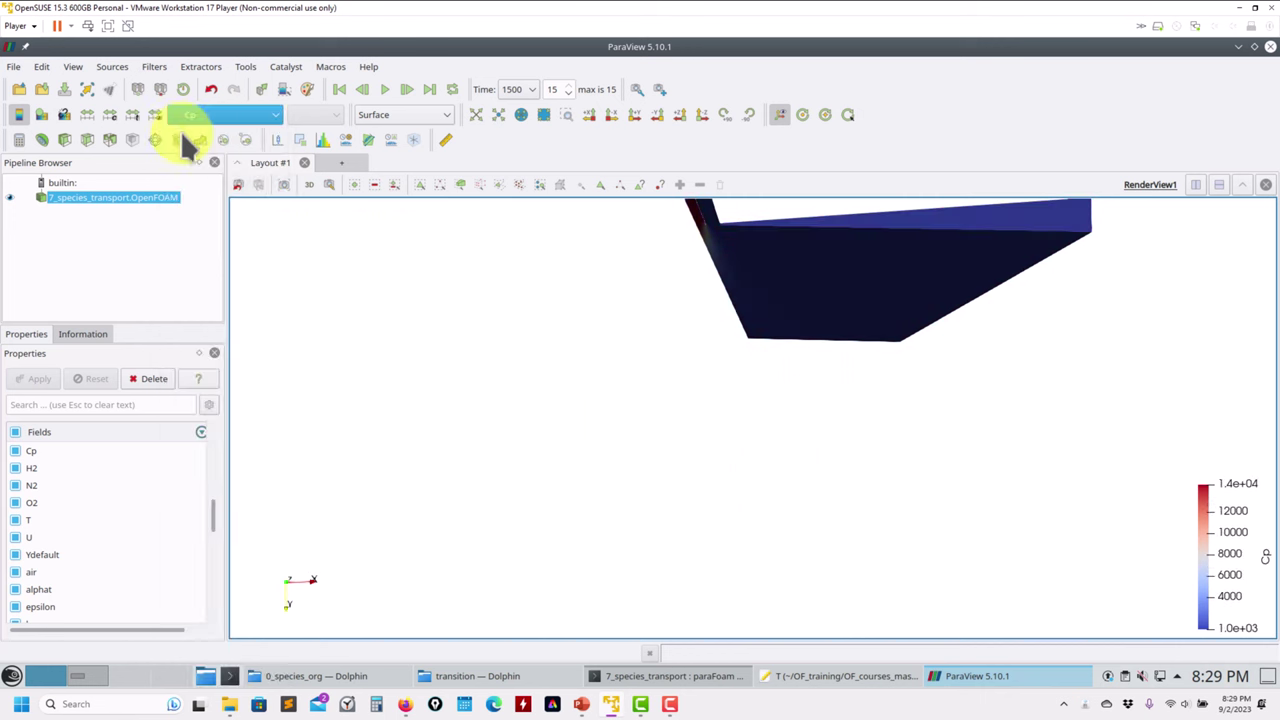
click(206, 112)
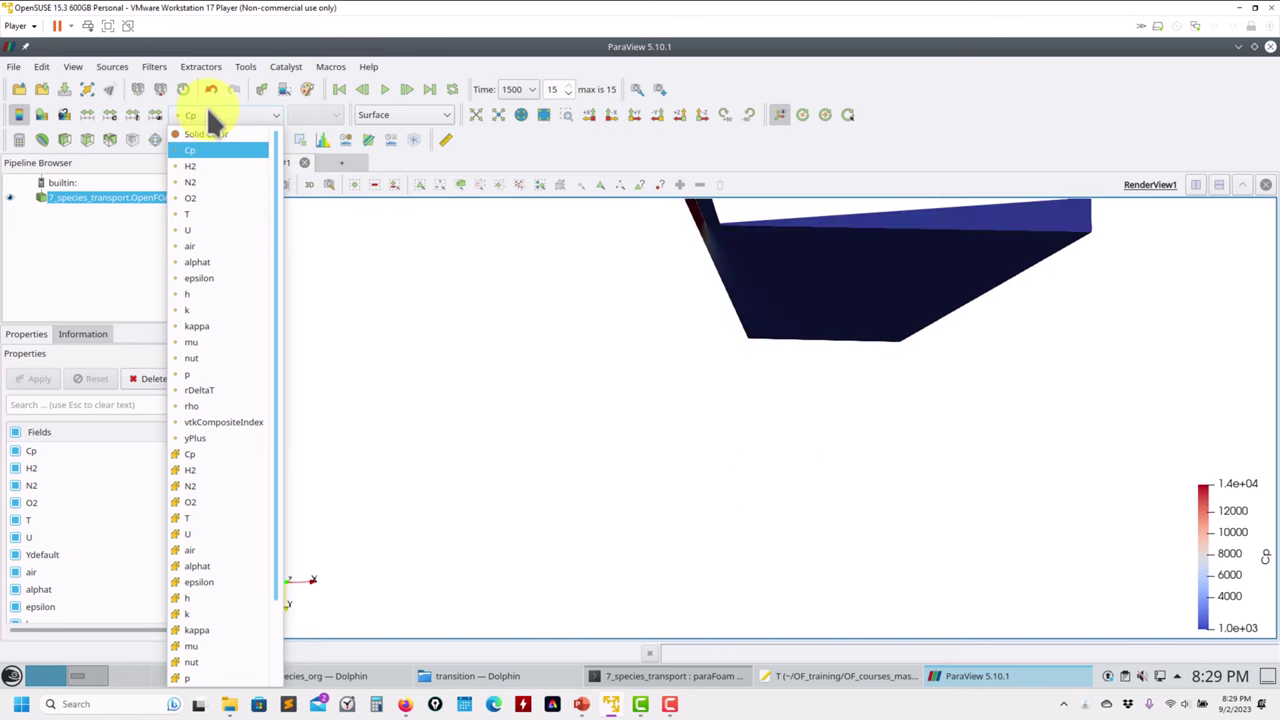
click(226, 246)
drag(667, 295, 835, 460)
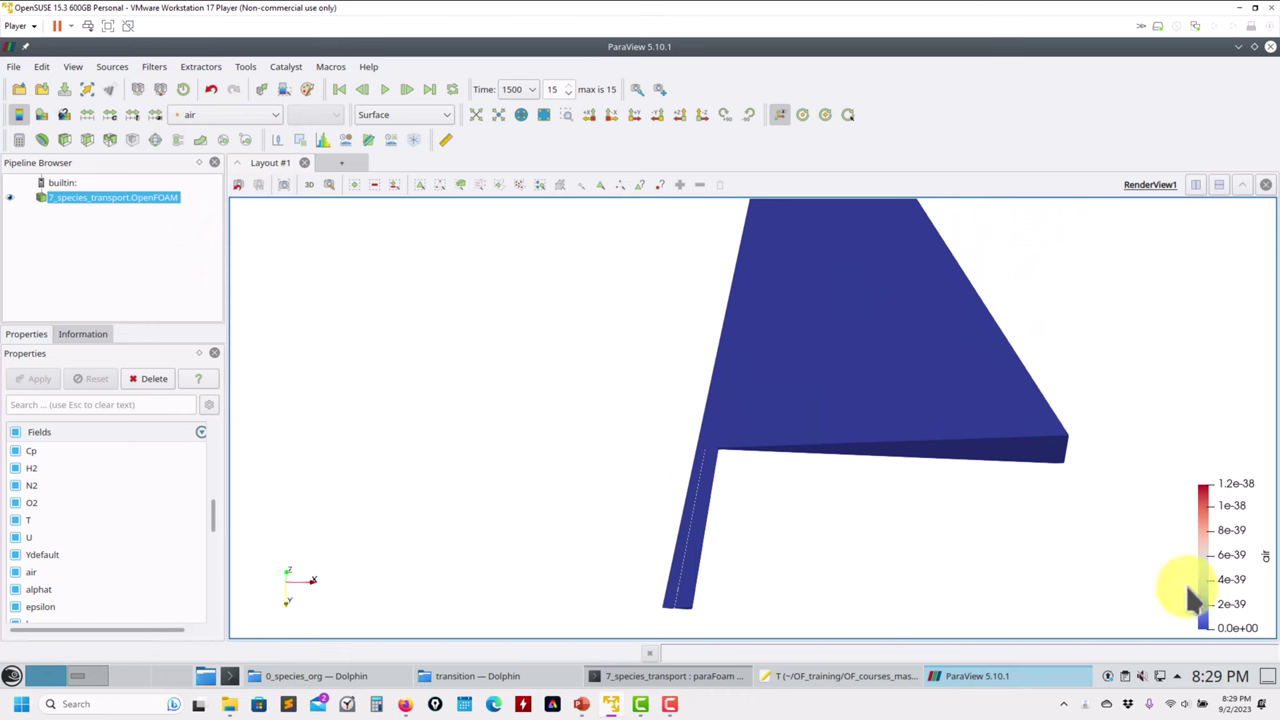
- Colour the geometry by rho and view the density distribution over the whole domain
click(270, 115)
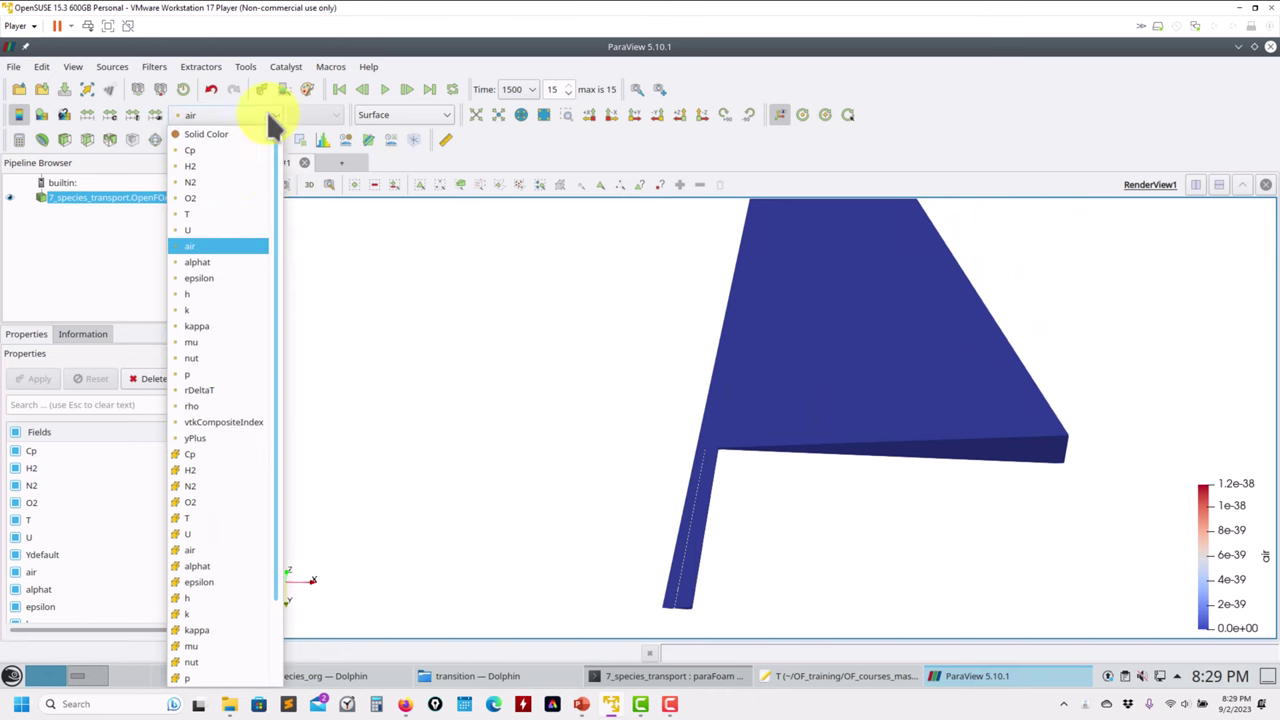
click(212, 406)
drag(731, 447, 785, 408)
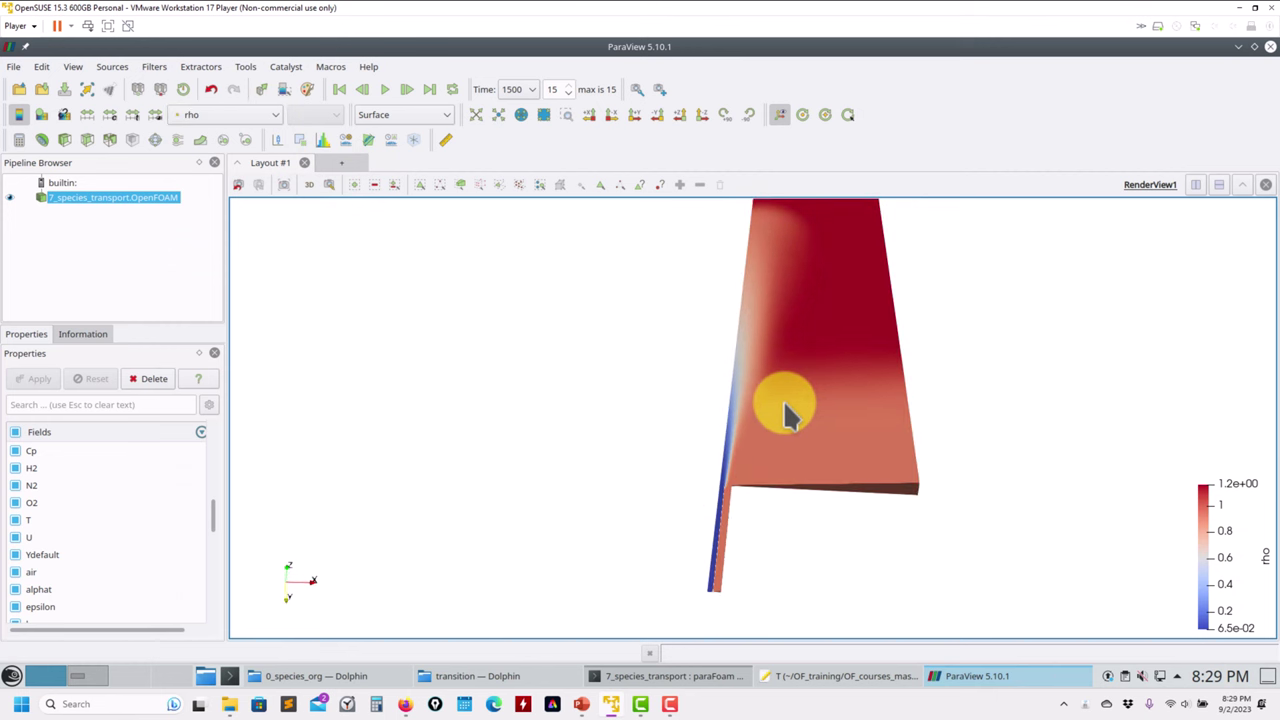
drag(894, 363, 849, 409)
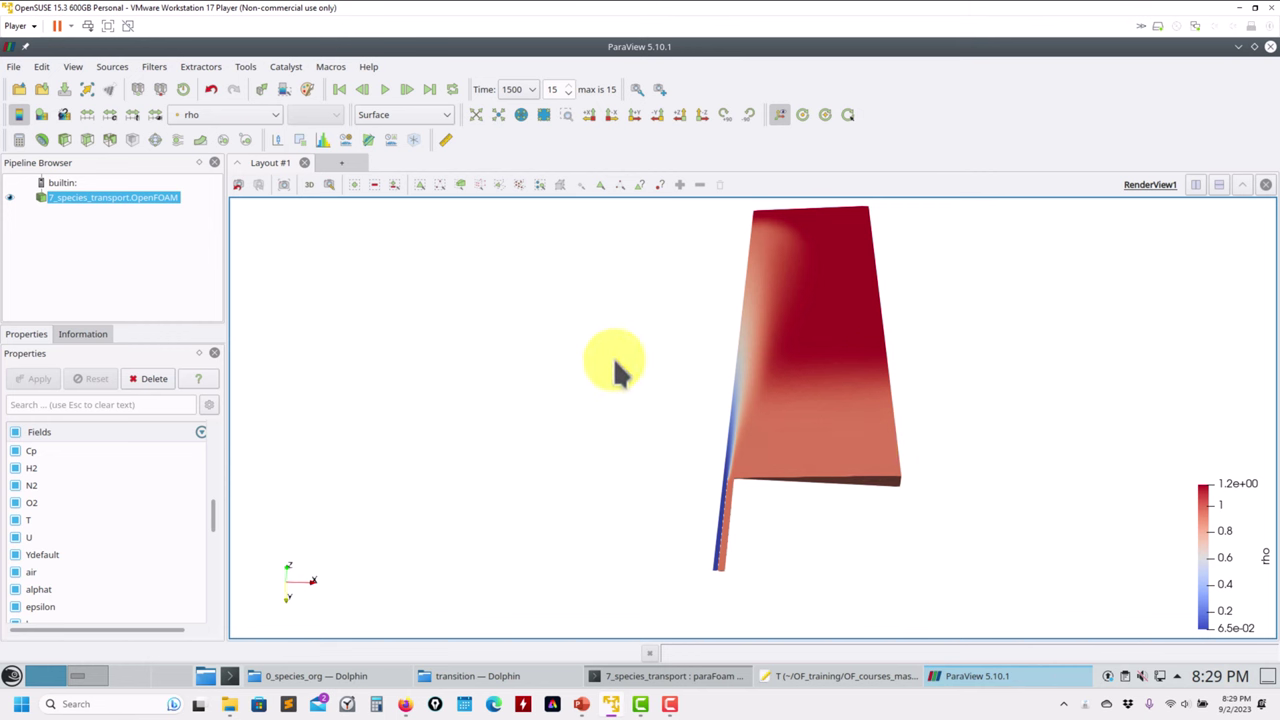
- Colour the geometry by the enthalpy h, followed by the turbulent thermal diffusivity alphat
click(254, 114)
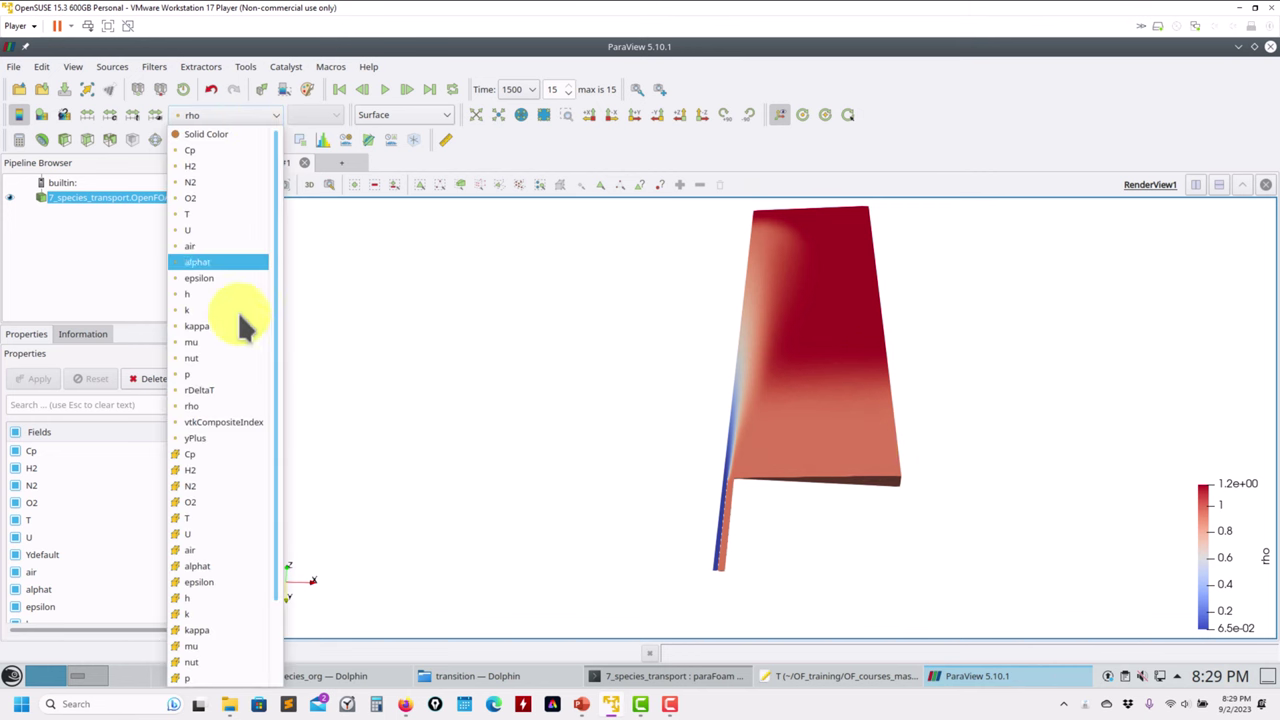
click(187, 293)
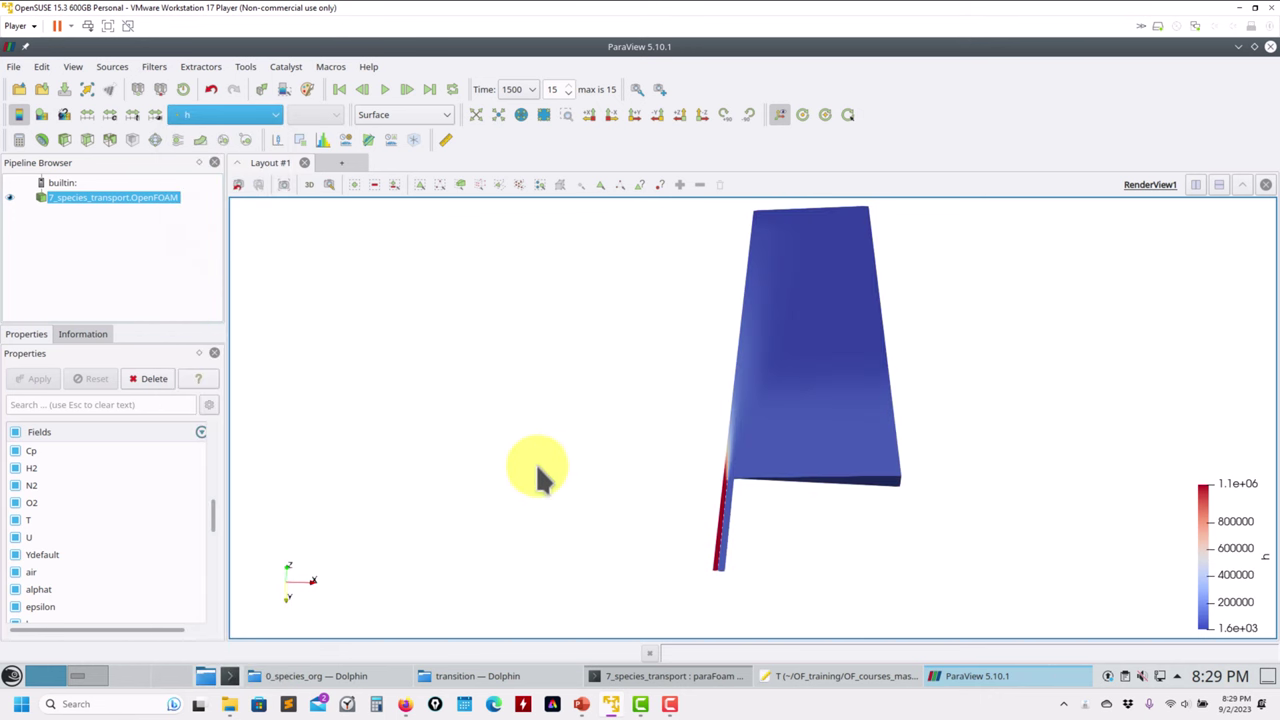
click(254, 112)
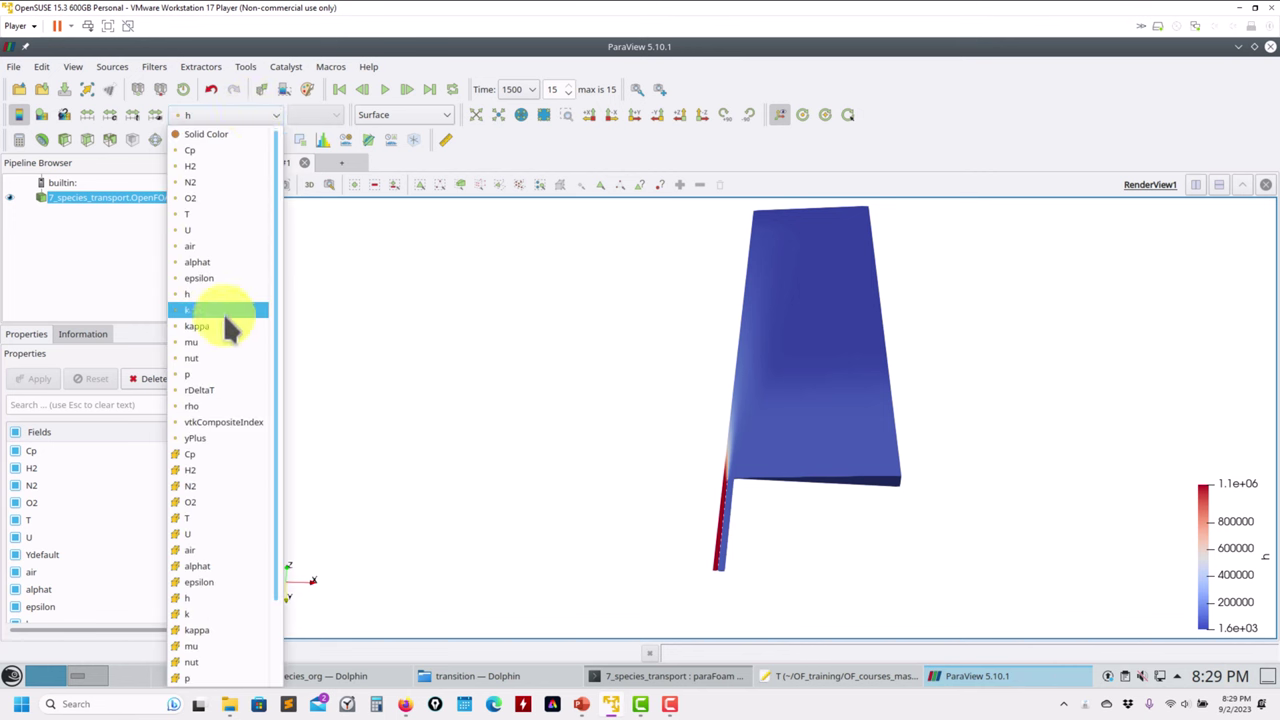
click(230, 262)
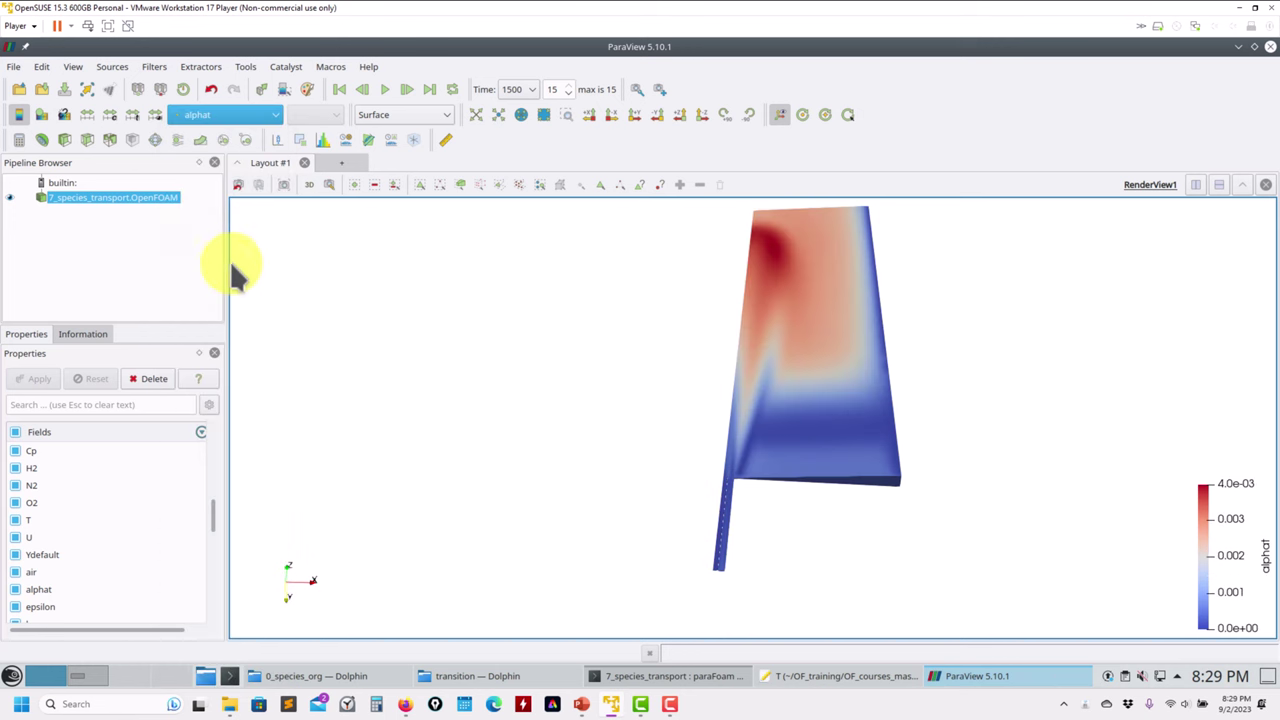
- Colour the geometry by rDeltaT and examine the field up close along the inlet tube and its exit
click(252, 110)
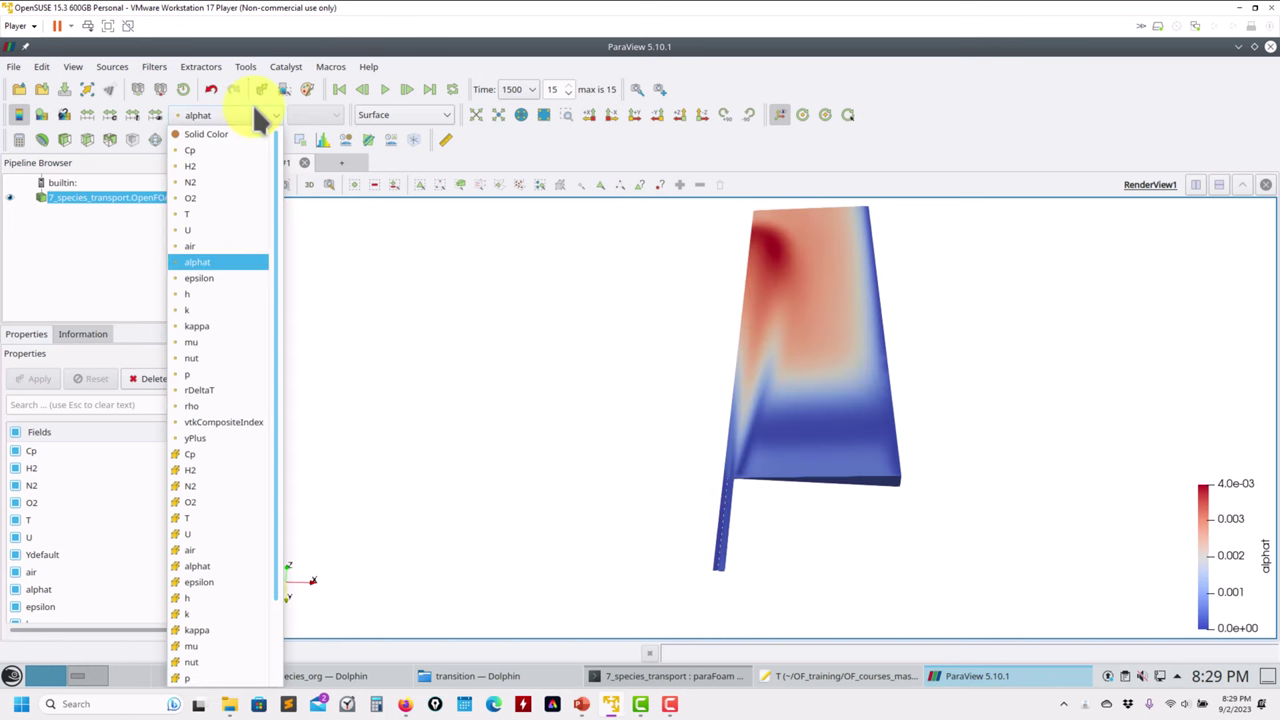
click(232, 390)
scroll(600, 378, up, 3)
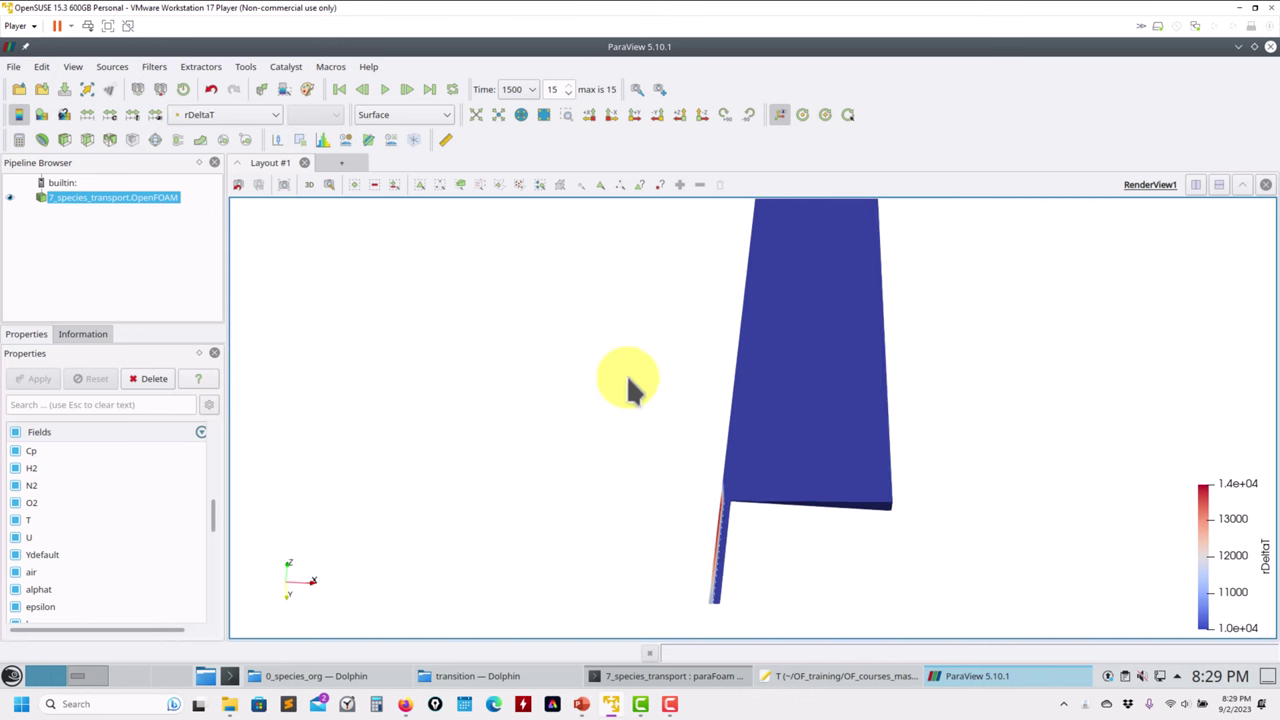
scroll(686, 466, up, 3)
scroll(700, 491, down, 2)
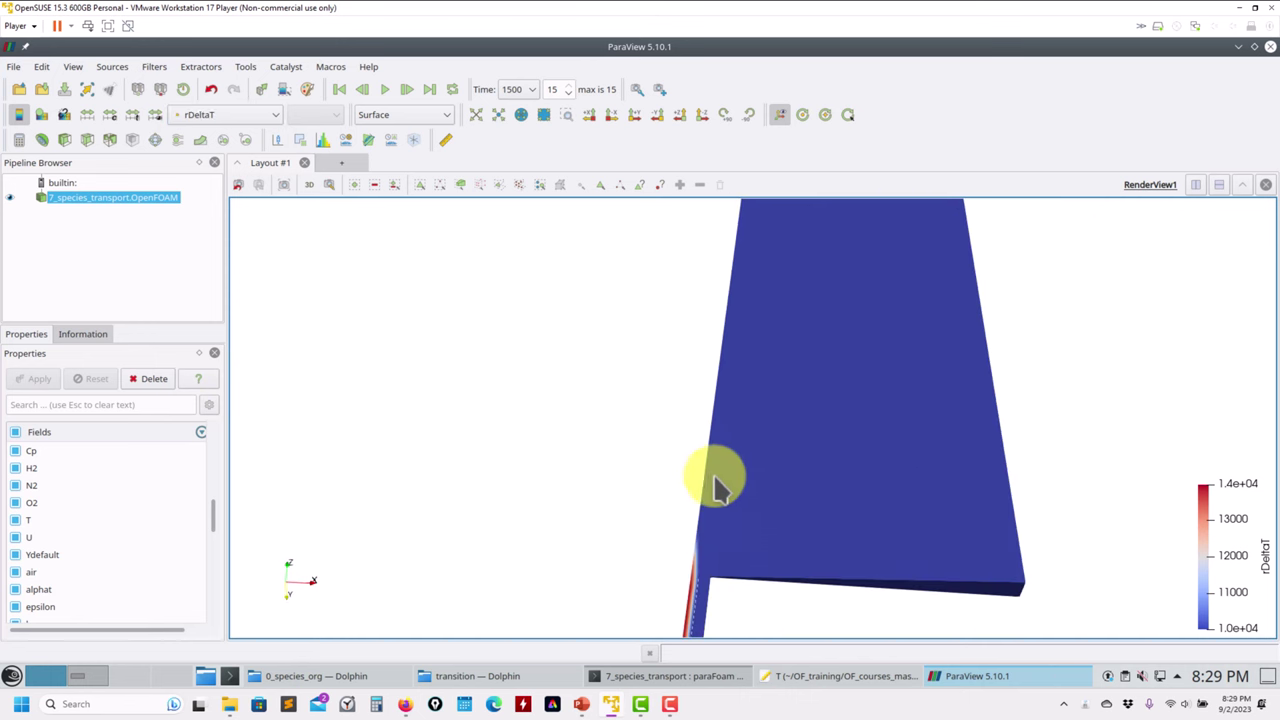
scroll(829, 523, down, 4)
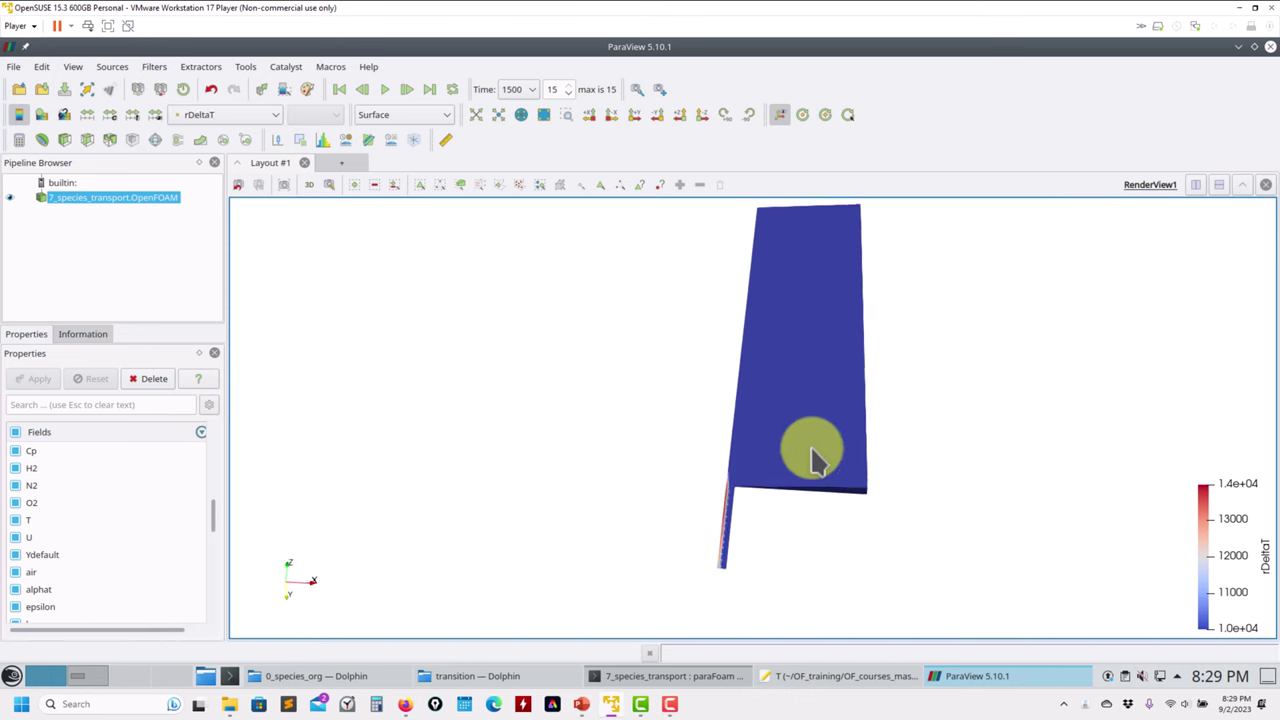
drag(826, 422, 838, 208)
drag(880, 277, 770, 405)
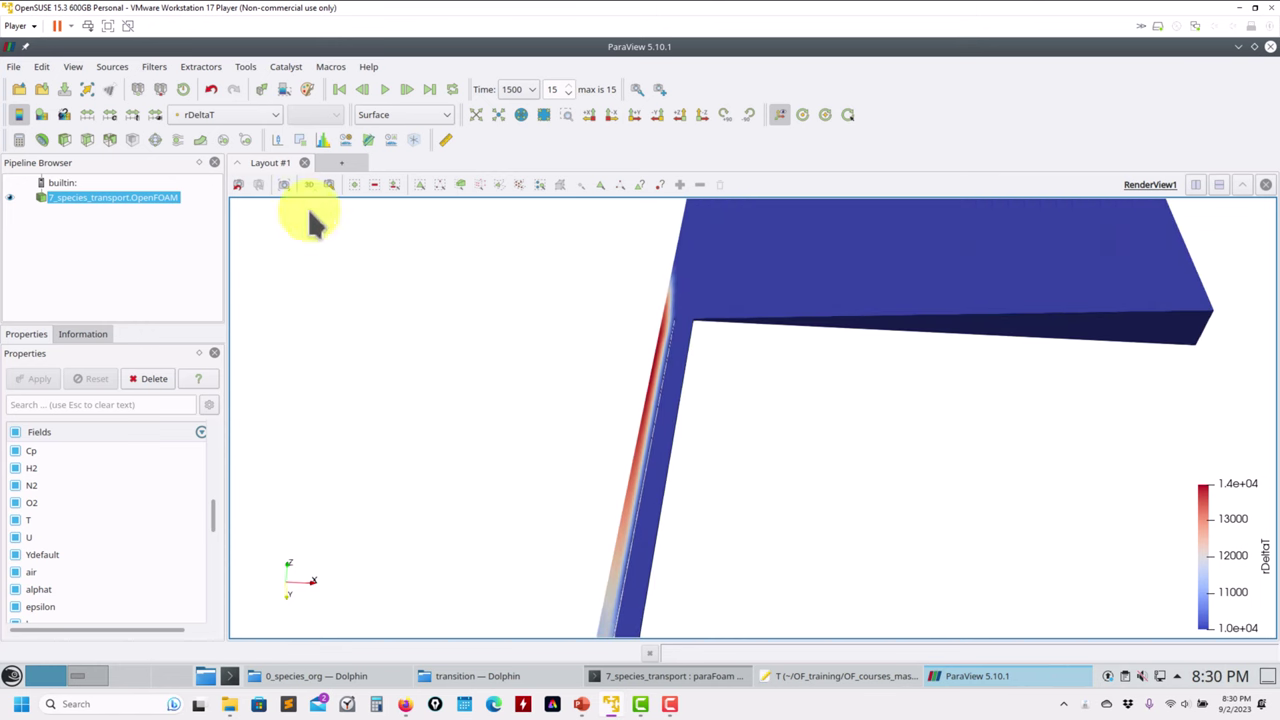
click(110, 114)
double_click(712, 328)
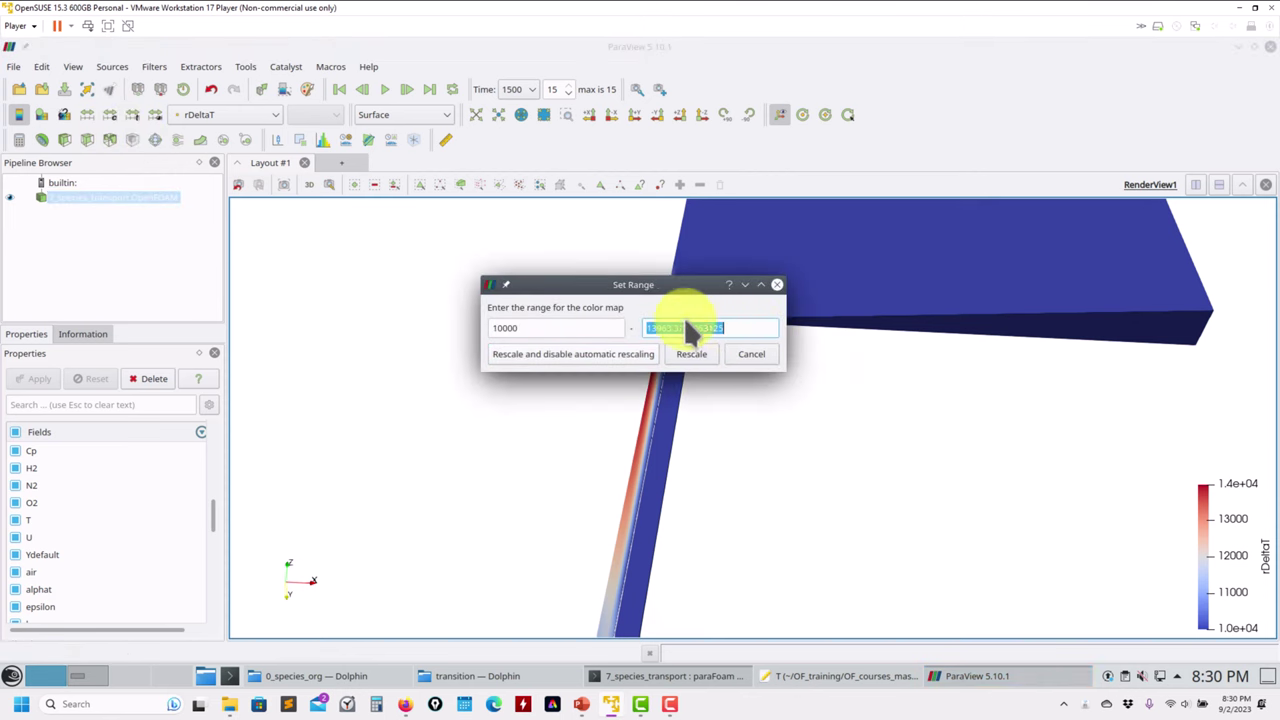
click(777, 284)
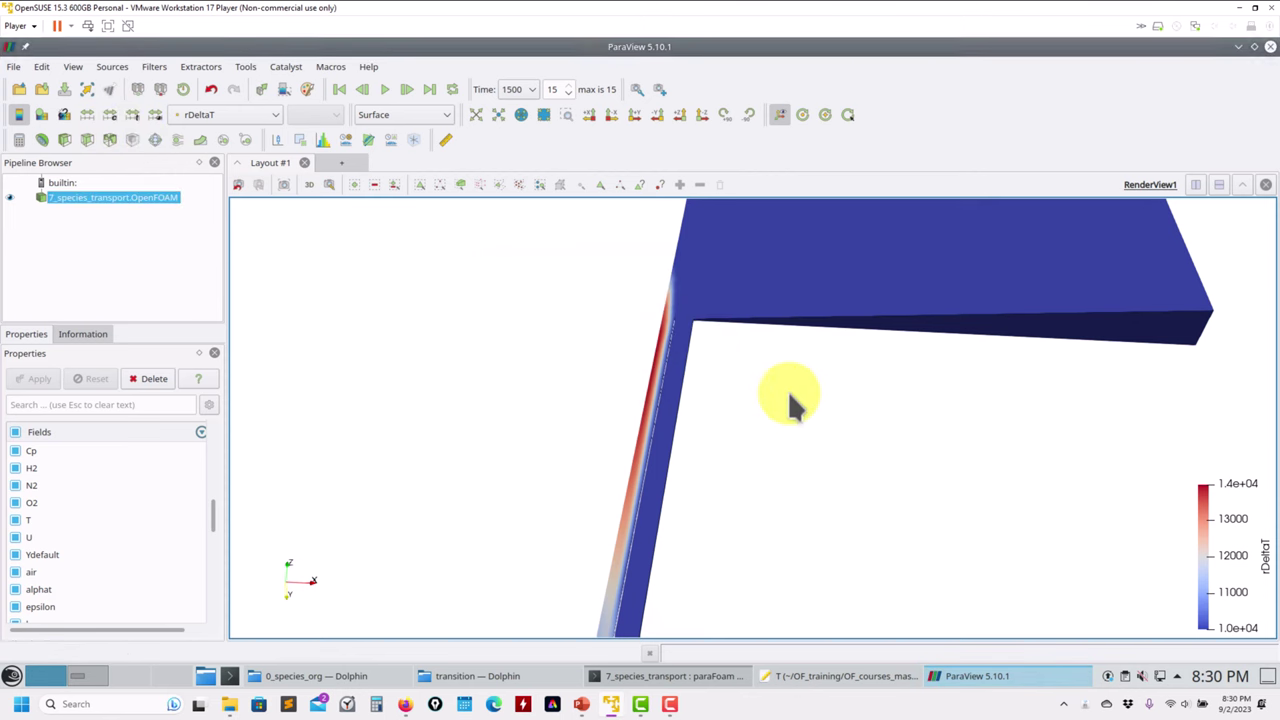
- Display the geometry as Surface With Edges and examine the mesh cells around the inlet tube and its exit
scroll(788, 428, down, 3)
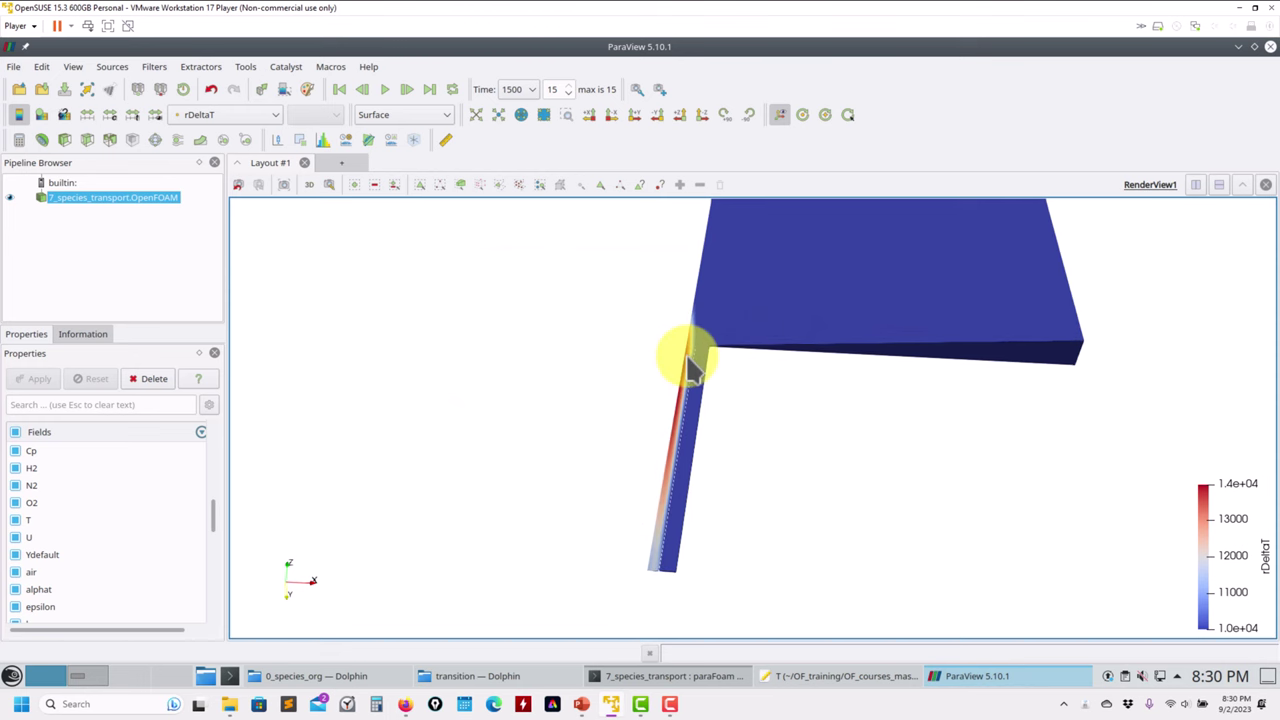
click(415, 116)
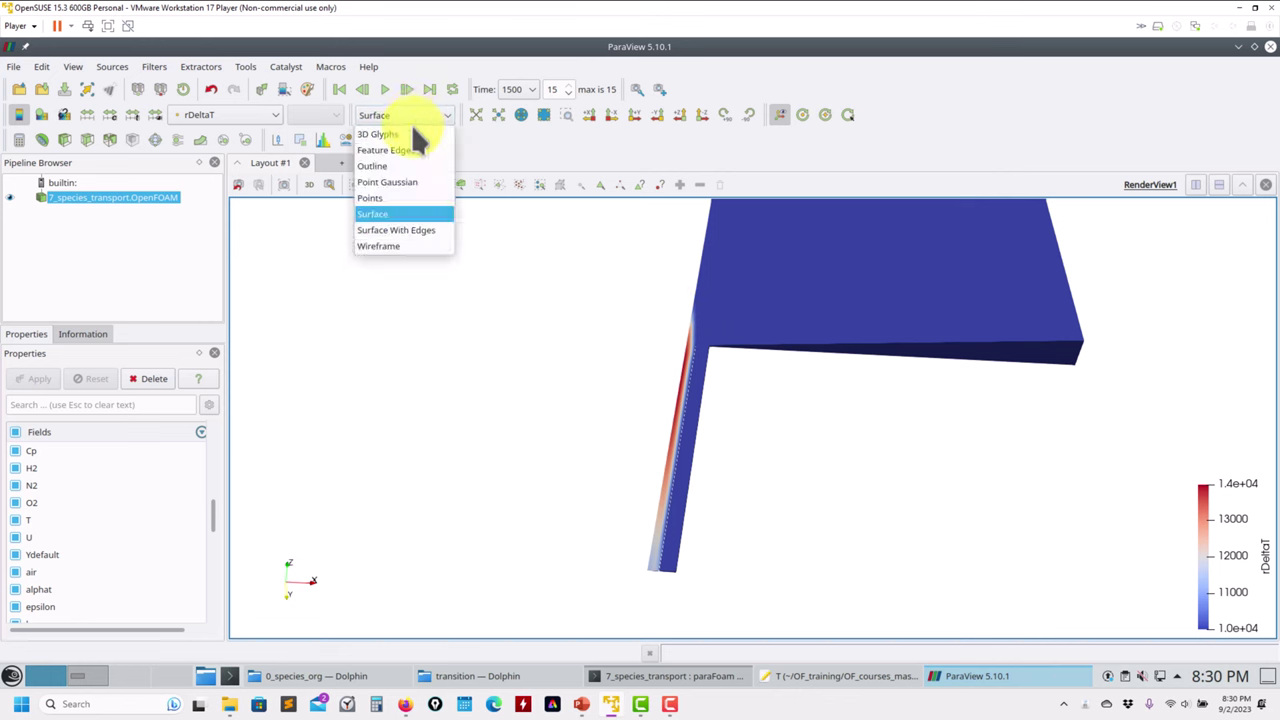
click(405, 230)
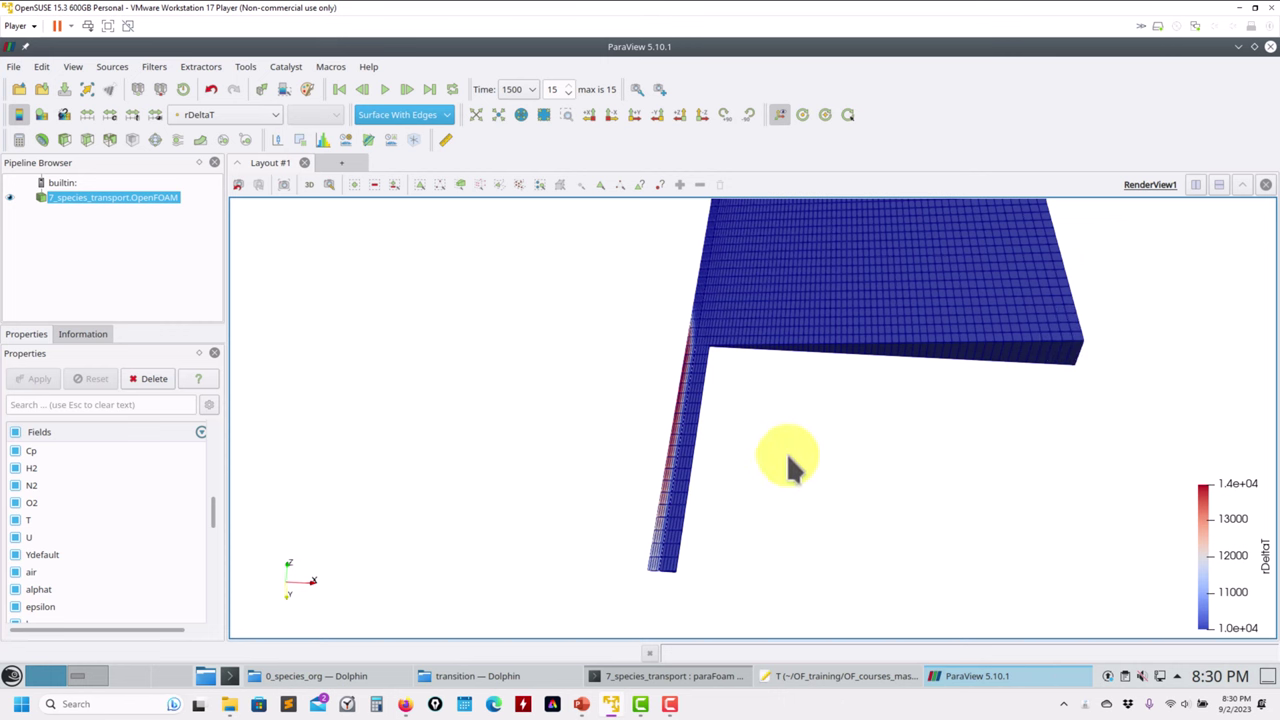
drag(763, 451, 760, 337)
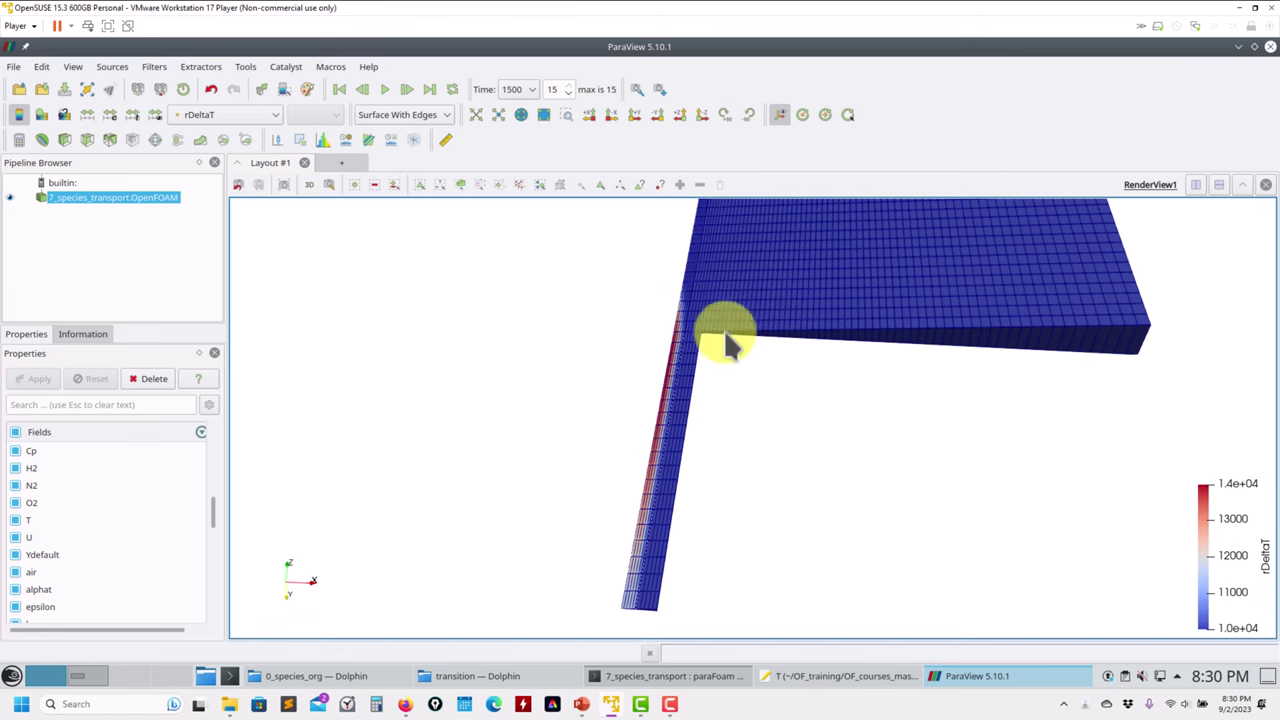
drag(666, 457, 594, 371)
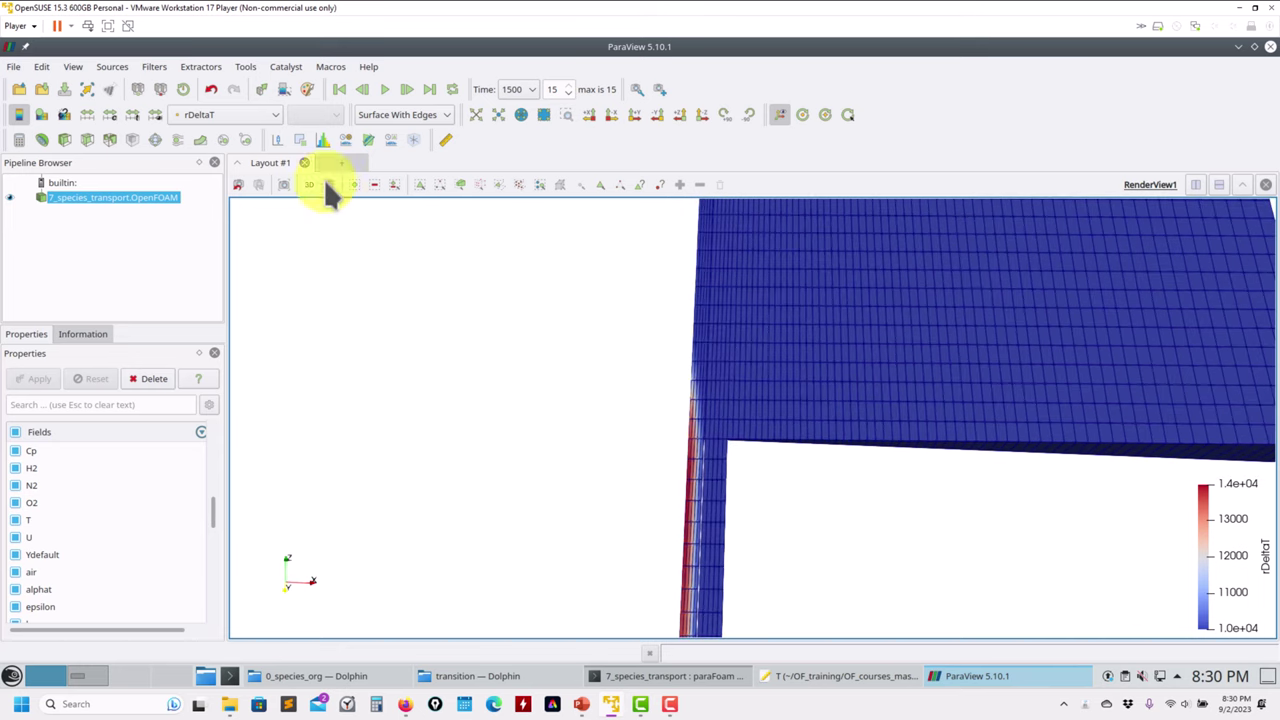
drag(636, 376, 1143, 143)
- Close ParaView and open run_solver_air.sh and run_solver_species.sh from the 7_species_transport folder in the text editor
click(1268, 47)
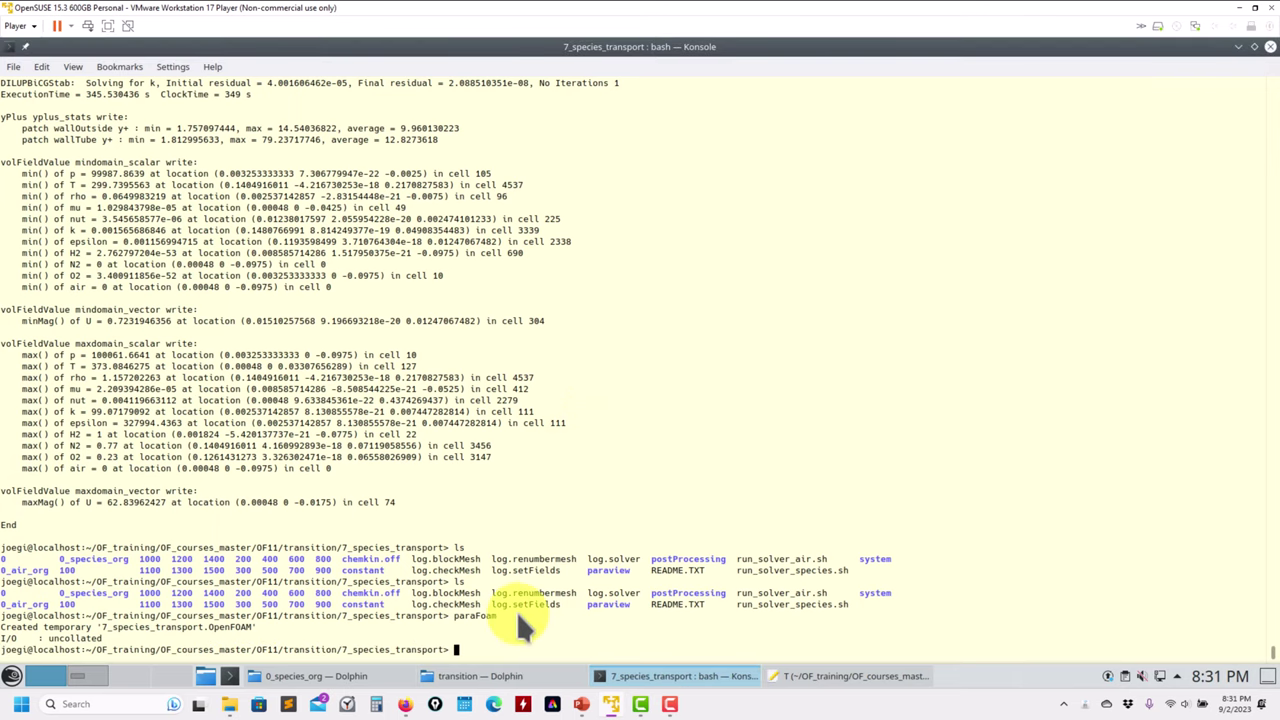
mouse_move(918, 690)
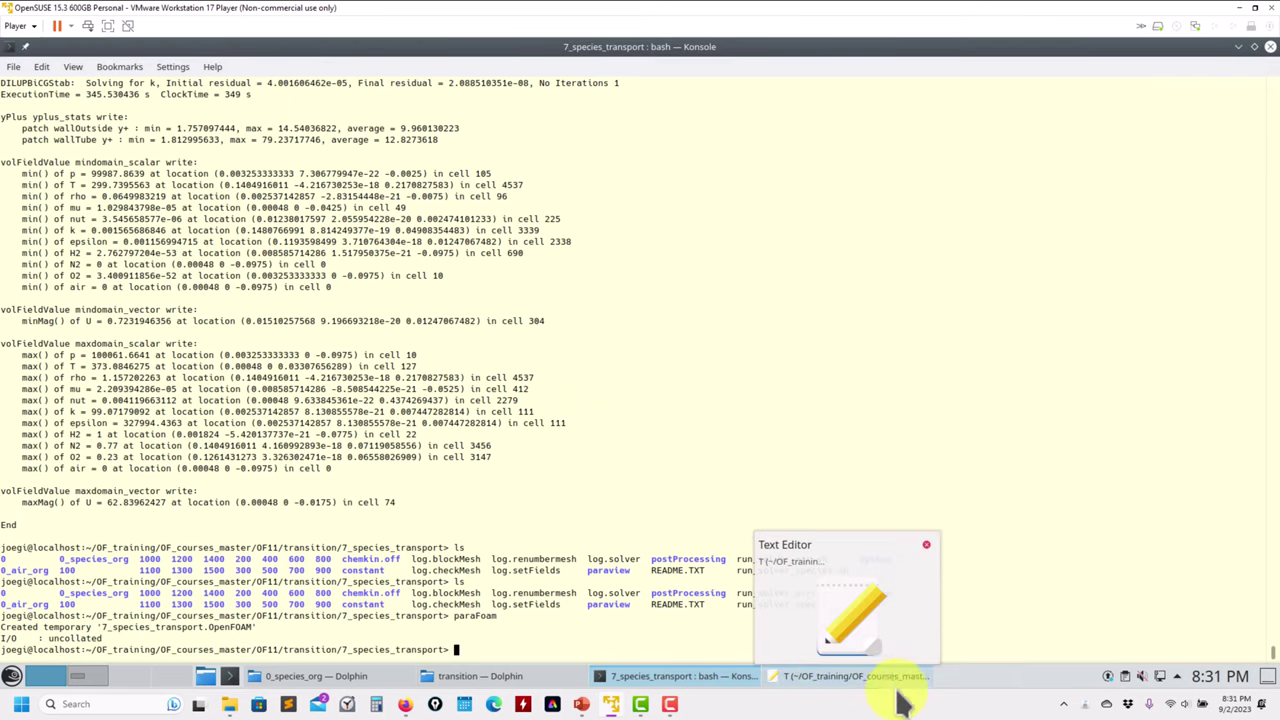
click(852, 676)
click(316, 676)
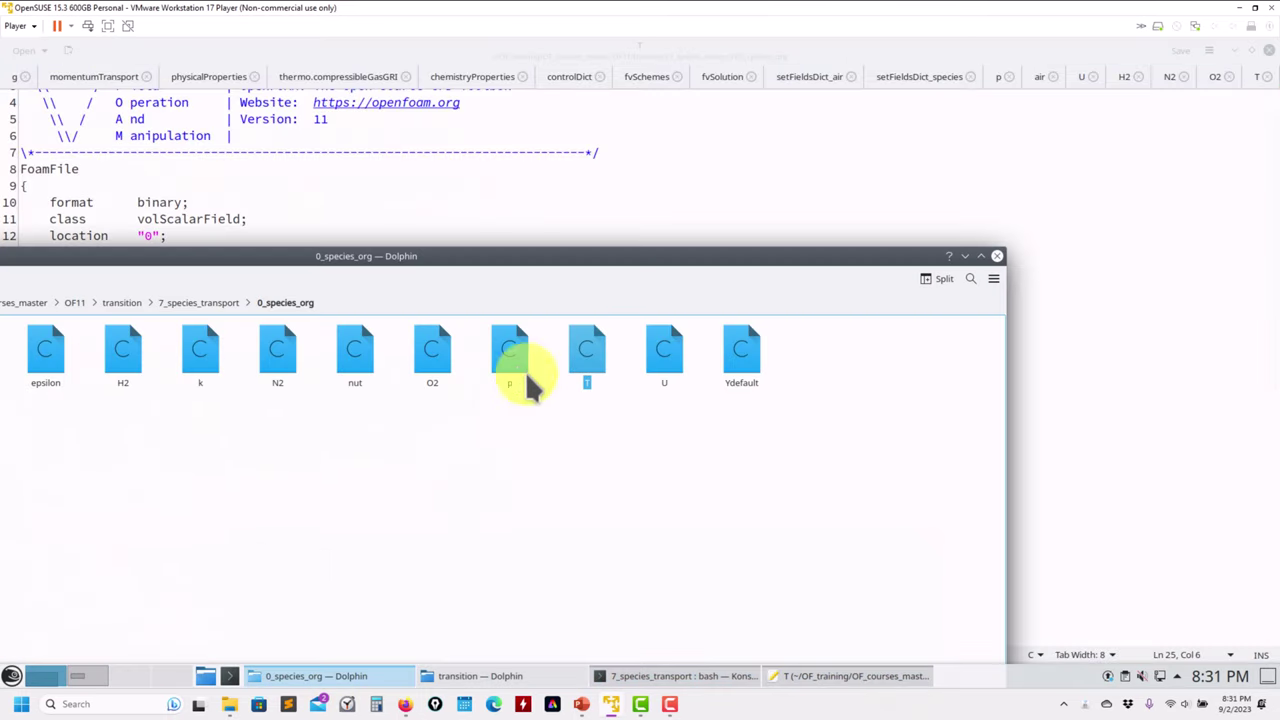
click(210, 303)
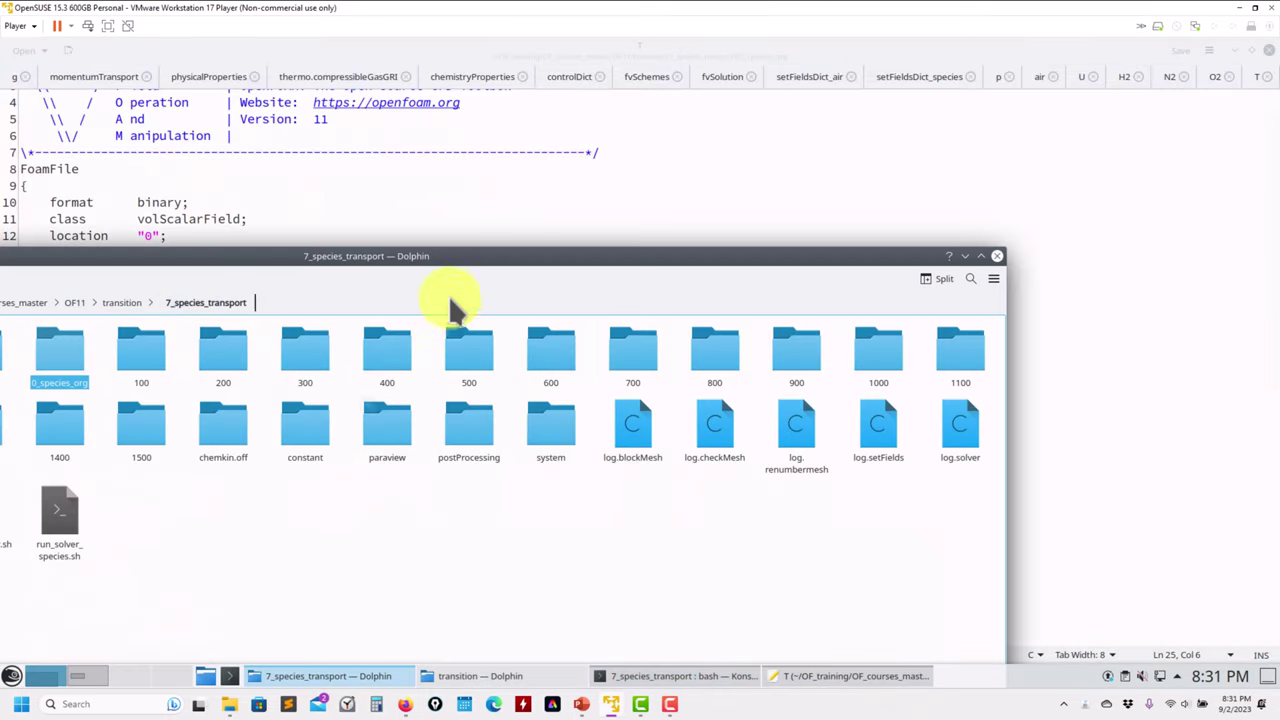
double_click(543, 256)
drag(500, 560, 300, 470)
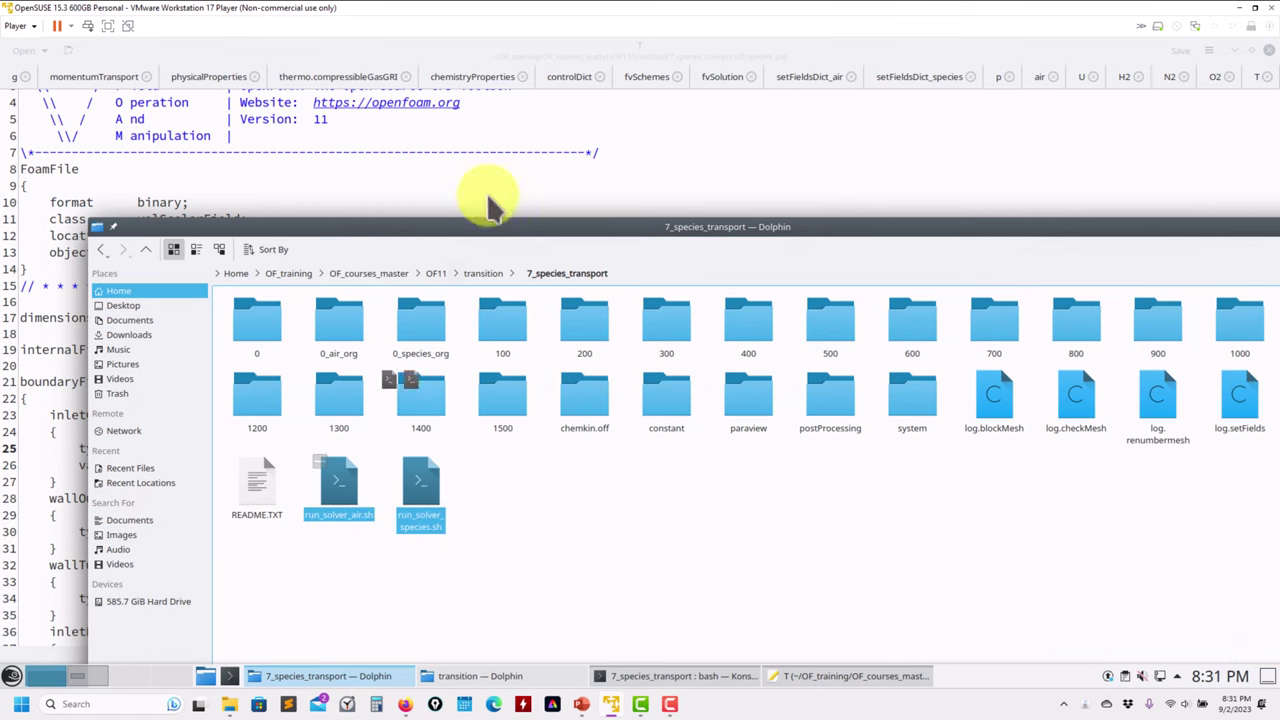
key(Return)
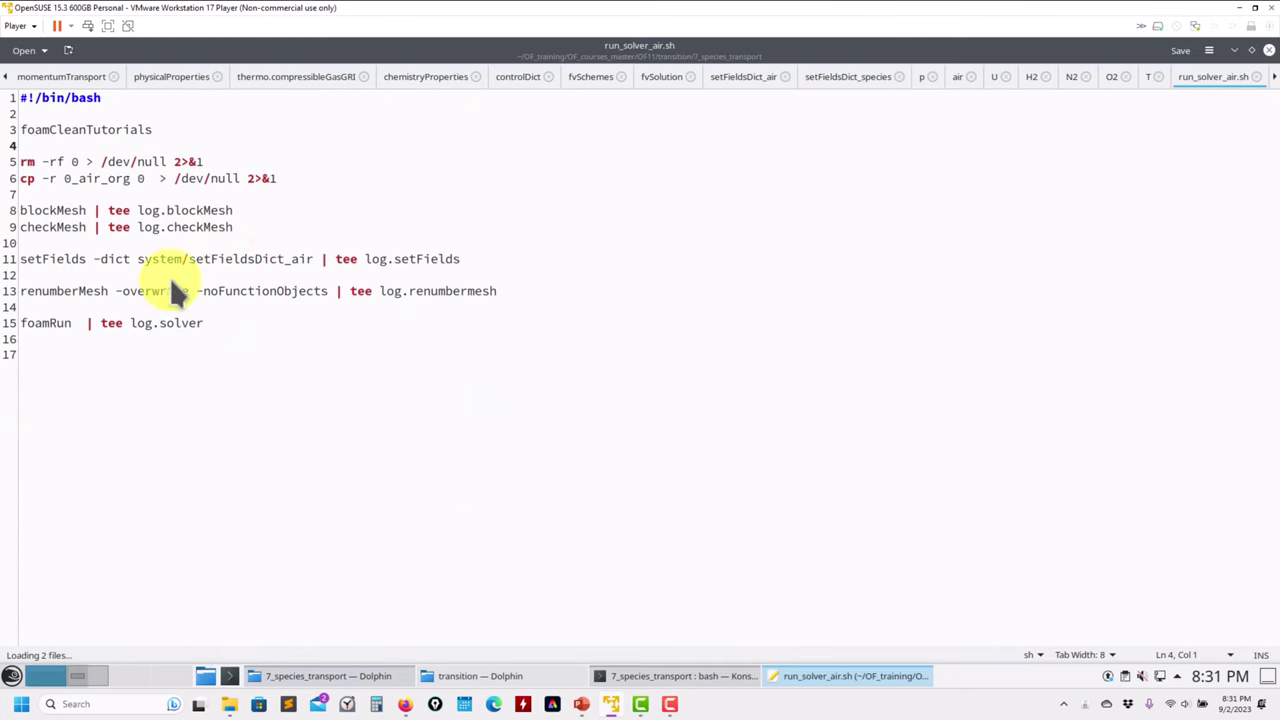
- Compare the two run scripts and examine the setFieldsDict_air and 0_air_org entries in run_solver_air.sh
drag(314, 260, 208, 260)
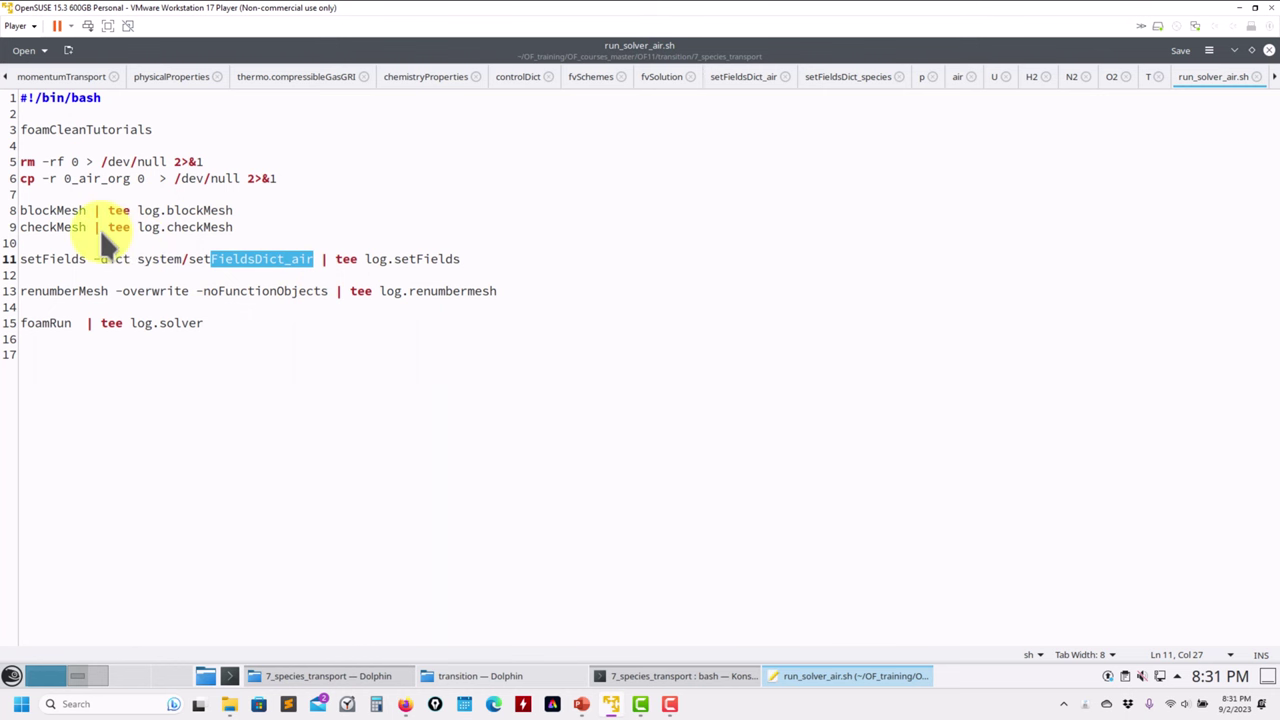
click(1273, 76)
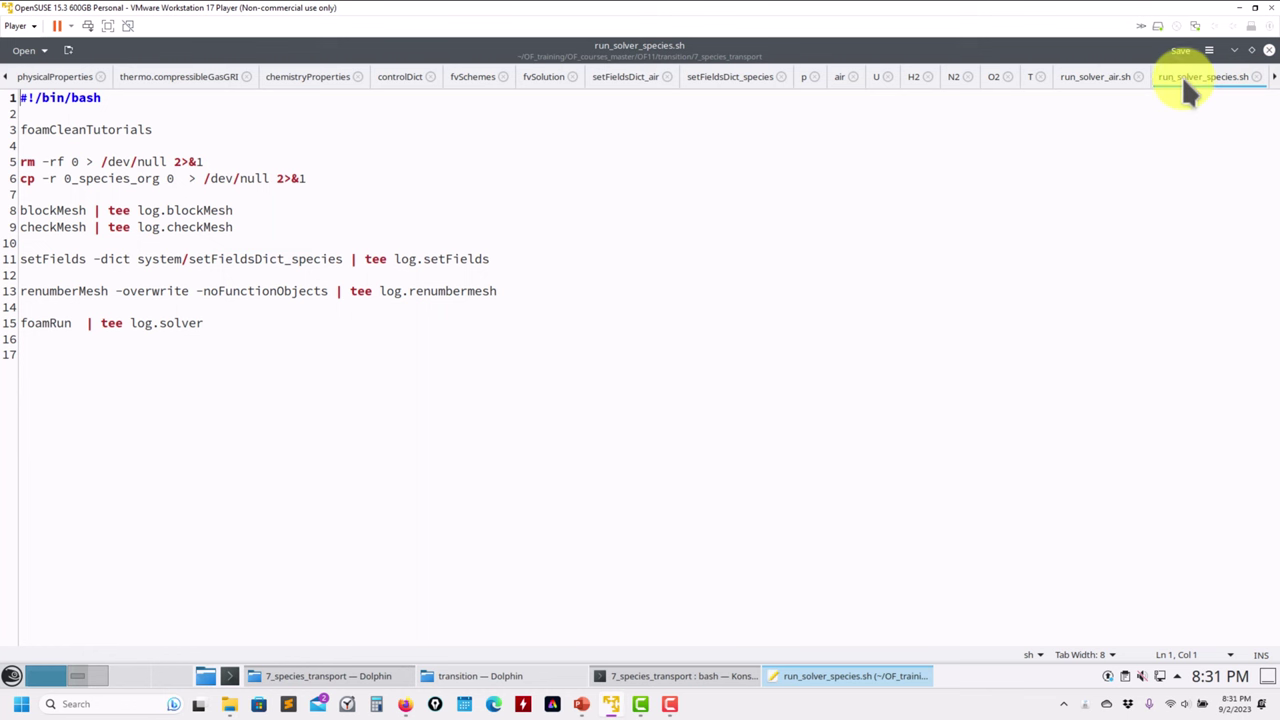
click(1110, 87)
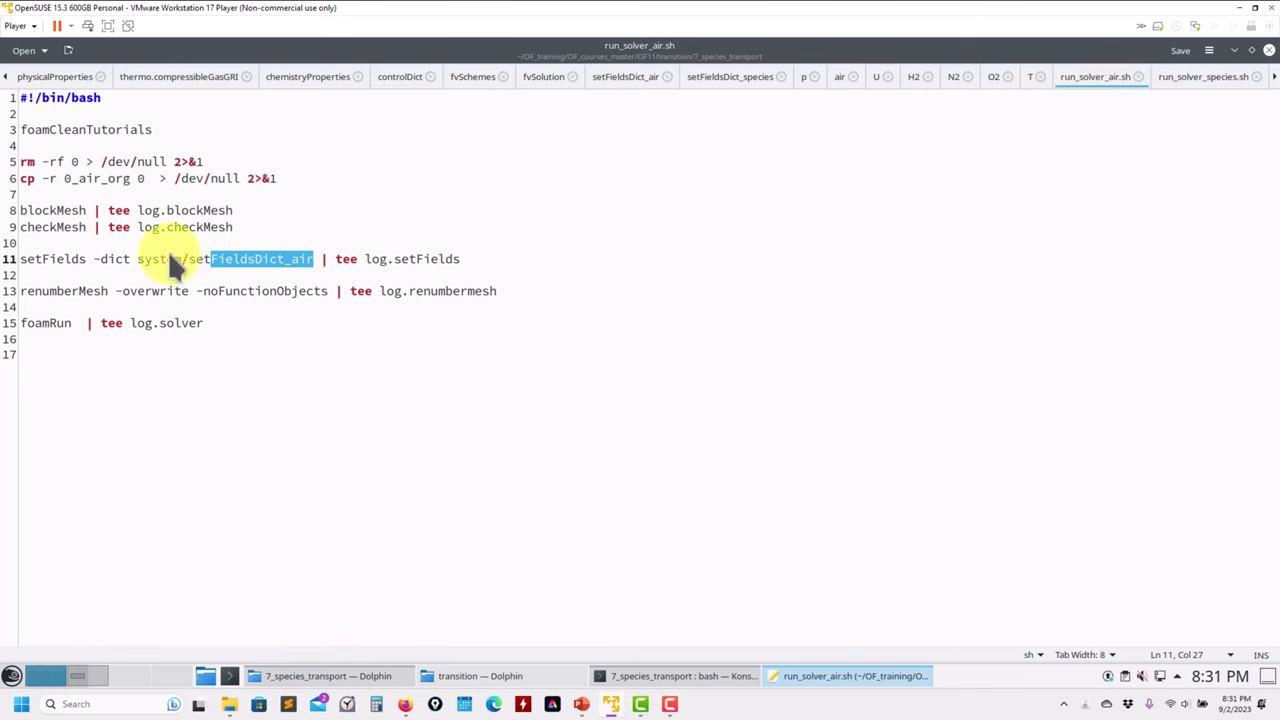
click(85, 174)
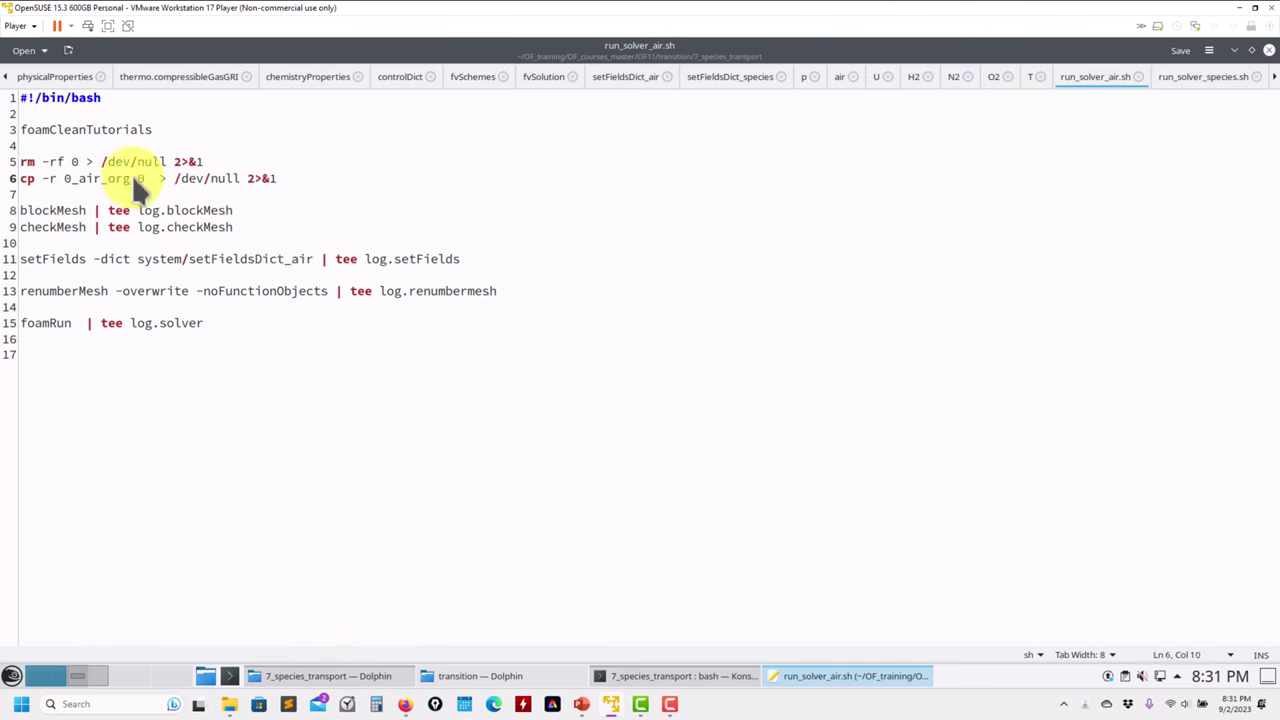
drag(131, 178, 62, 180)
- Examine the 0_species_org copy command in run_solver_species.sh, then close the text editor and maximize the case folder window
click(1208, 79)
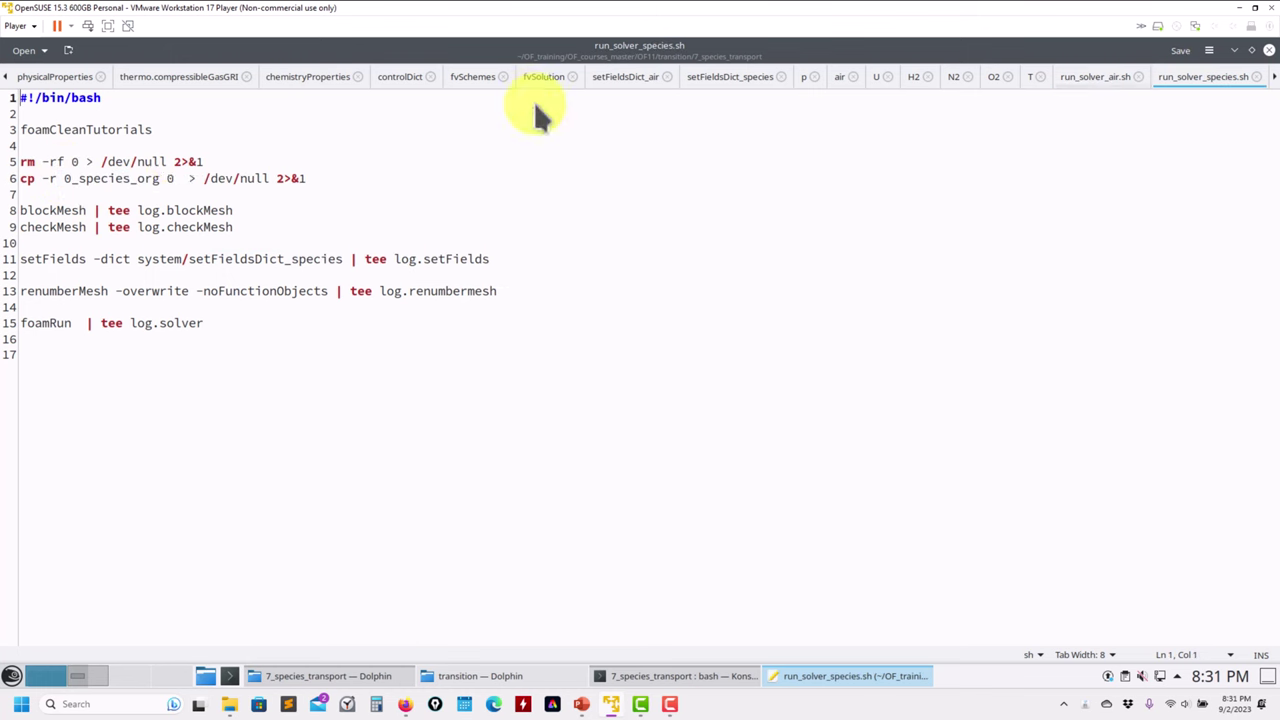
drag(158, 179, 78, 180)
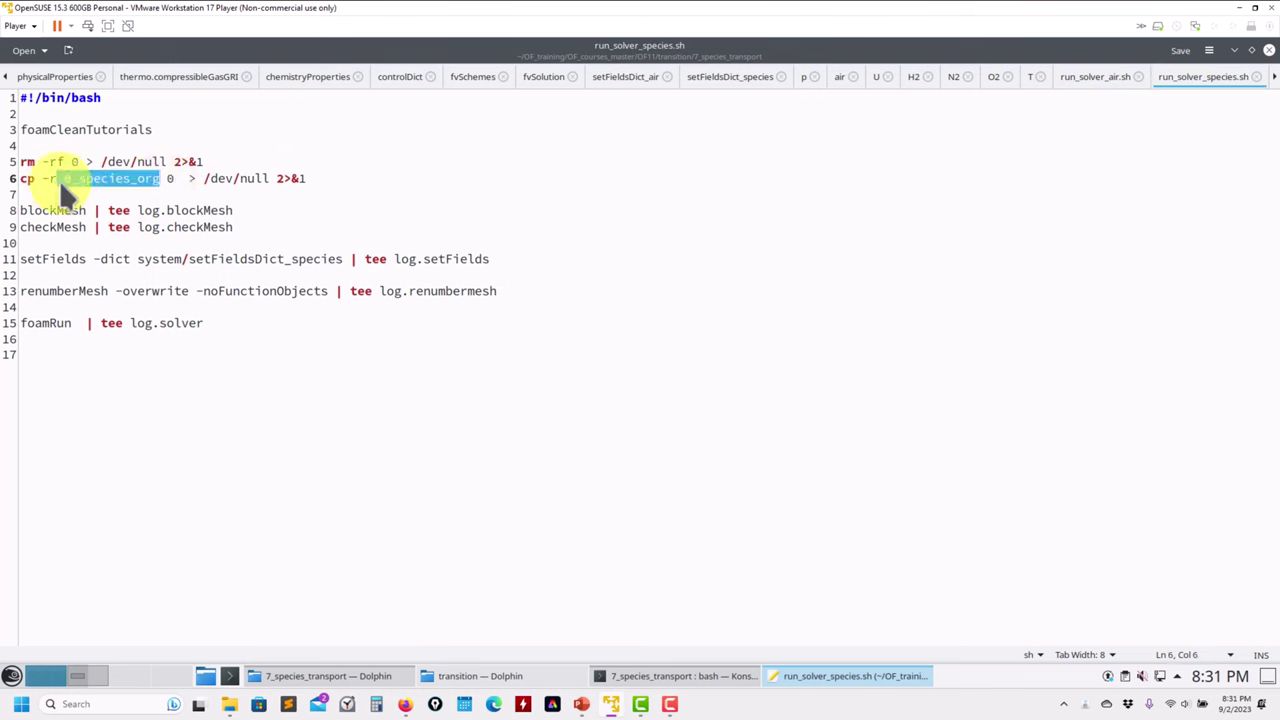
click(63, 177)
drag(161, 177, 35, 178)
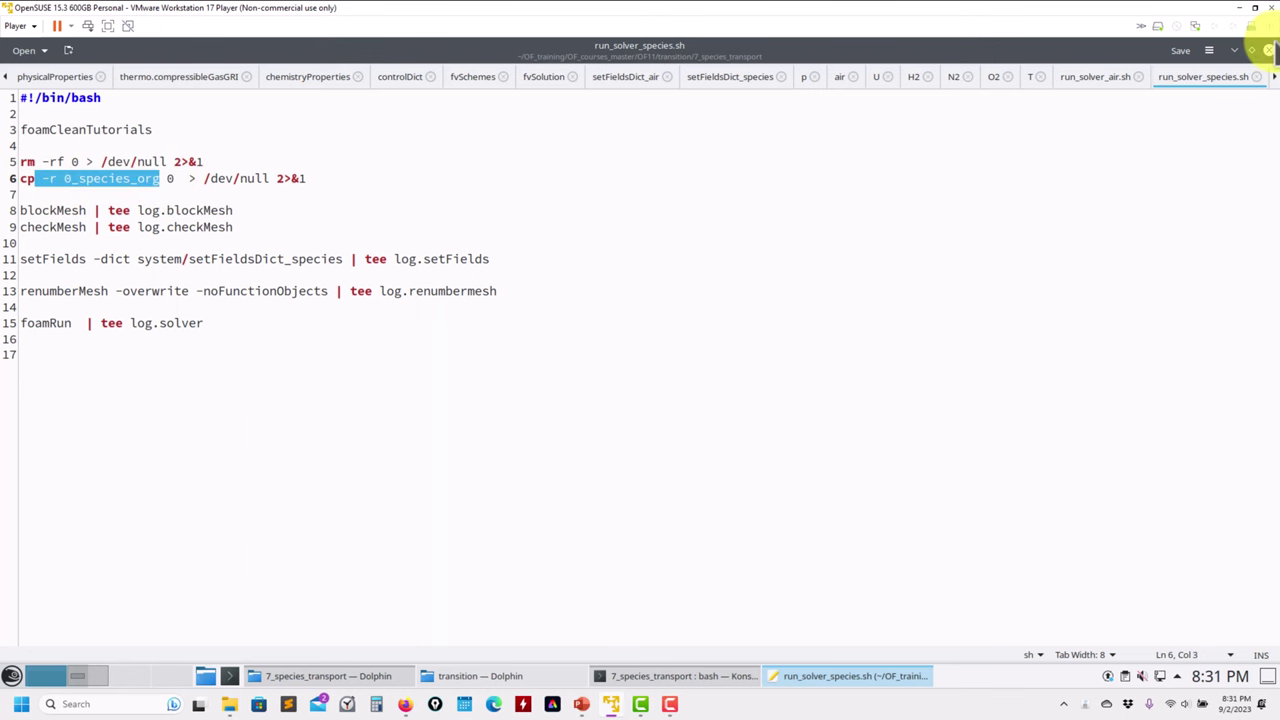
click(1268, 49)
drag(925, 227, 990, 185)
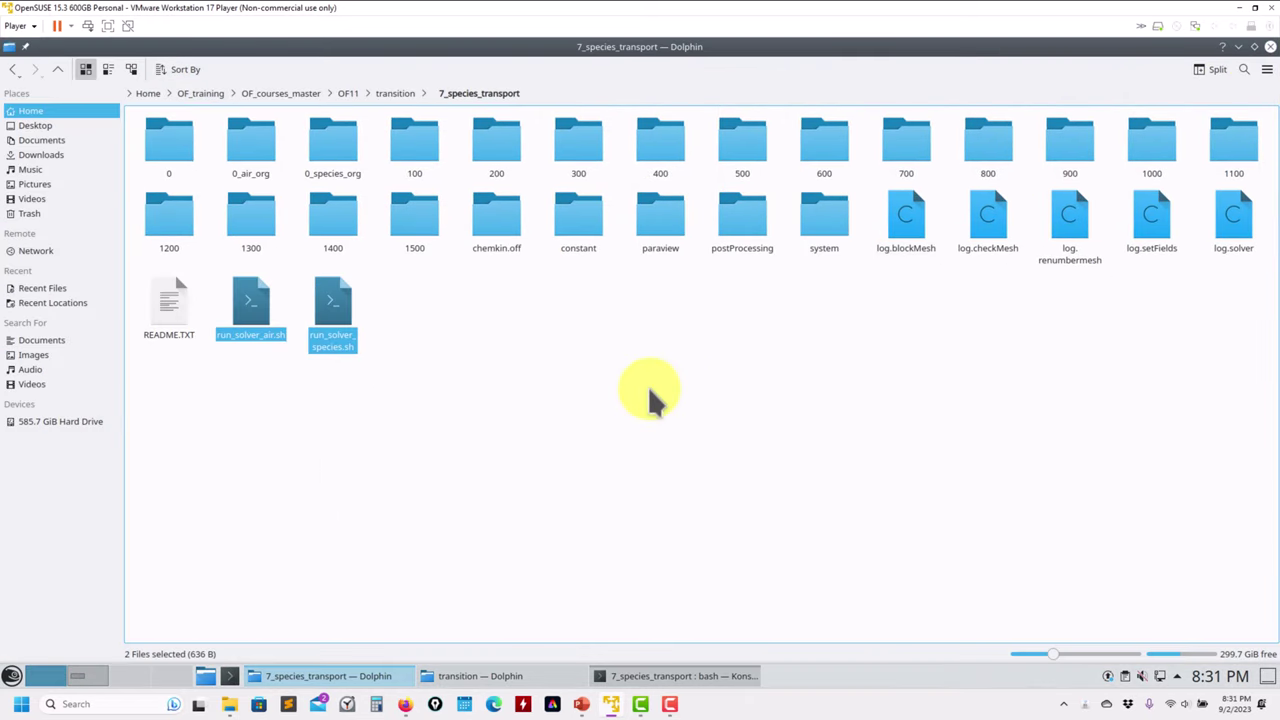